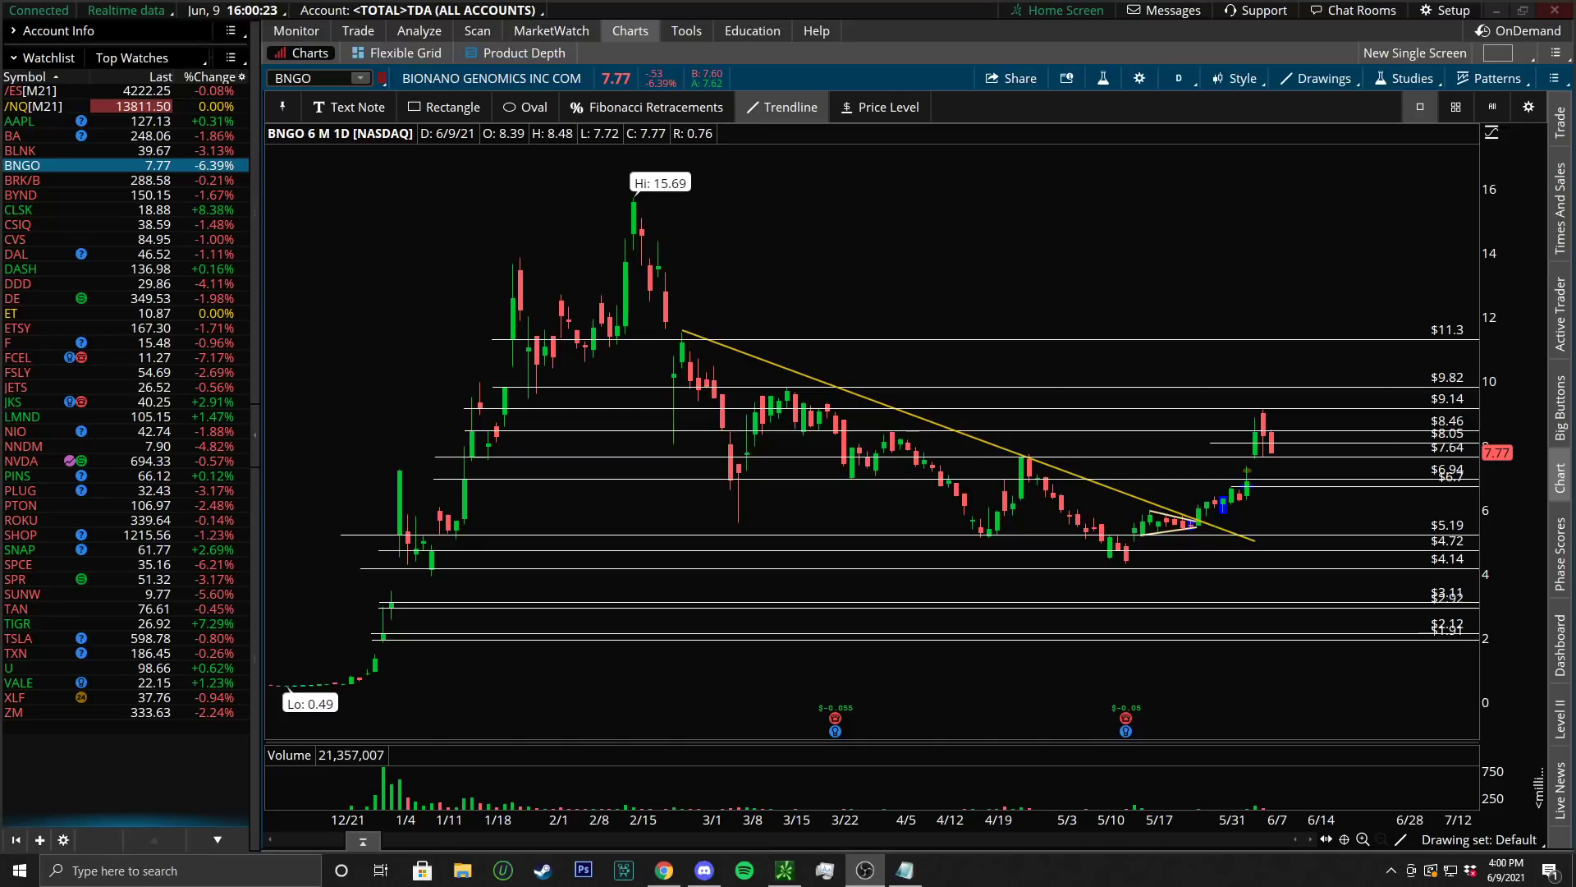
# Open the QWDd notes in Notepad and read through the ten swing-trading topics, including the volume bowl concept
pyautogui.click(903, 869)
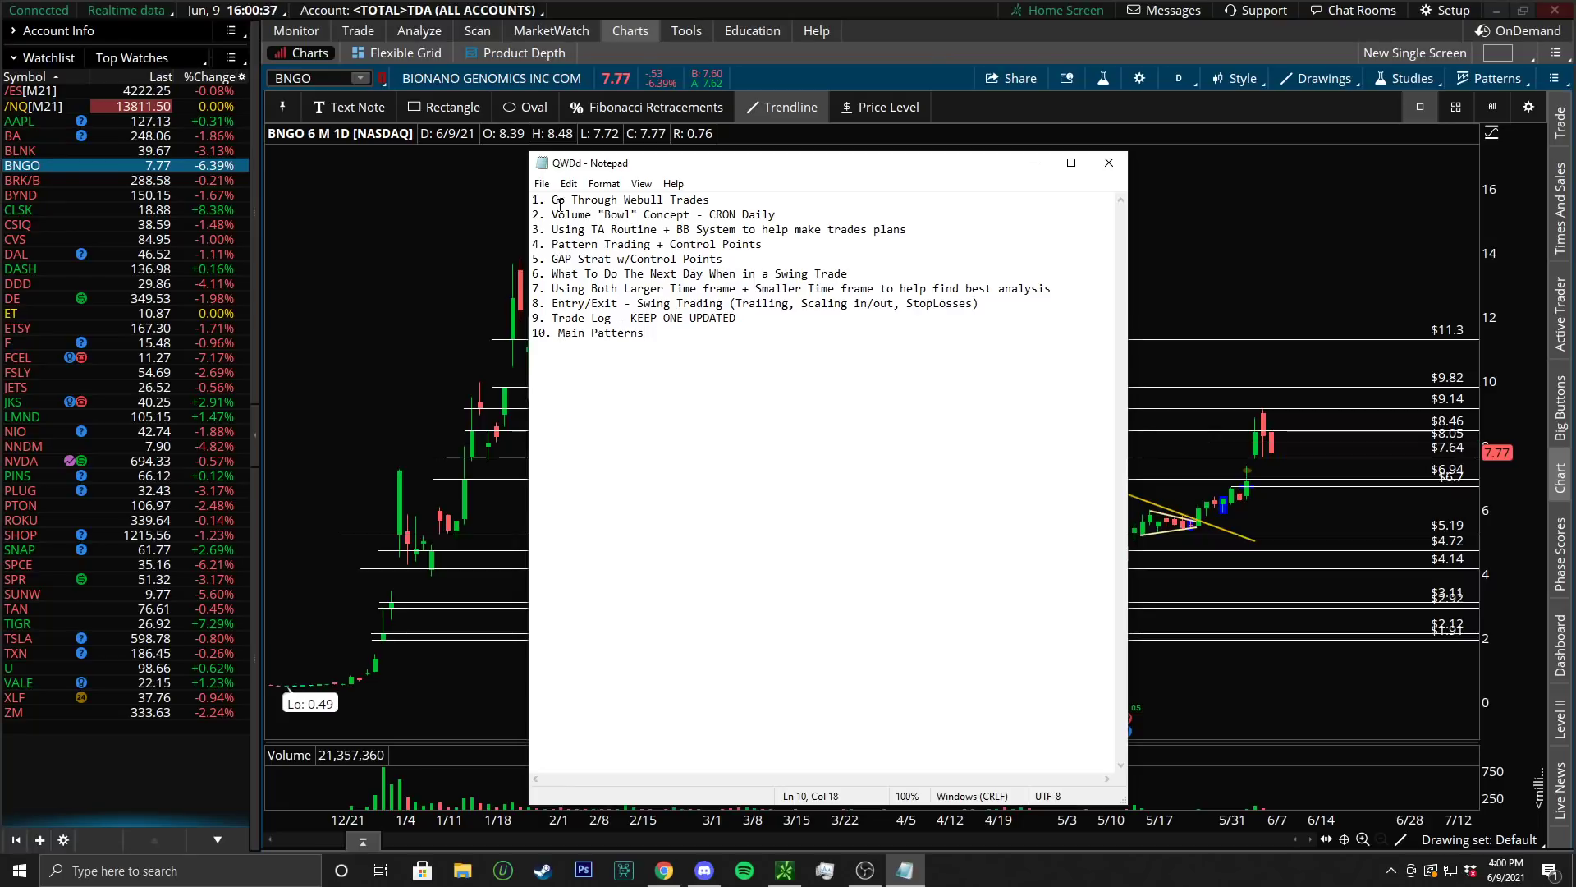
pyautogui.click(623, 199)
pyautogui.click(698, 244)
pyautogui.moveTo(770, 215); pyautogui.dragTo(552, 215)
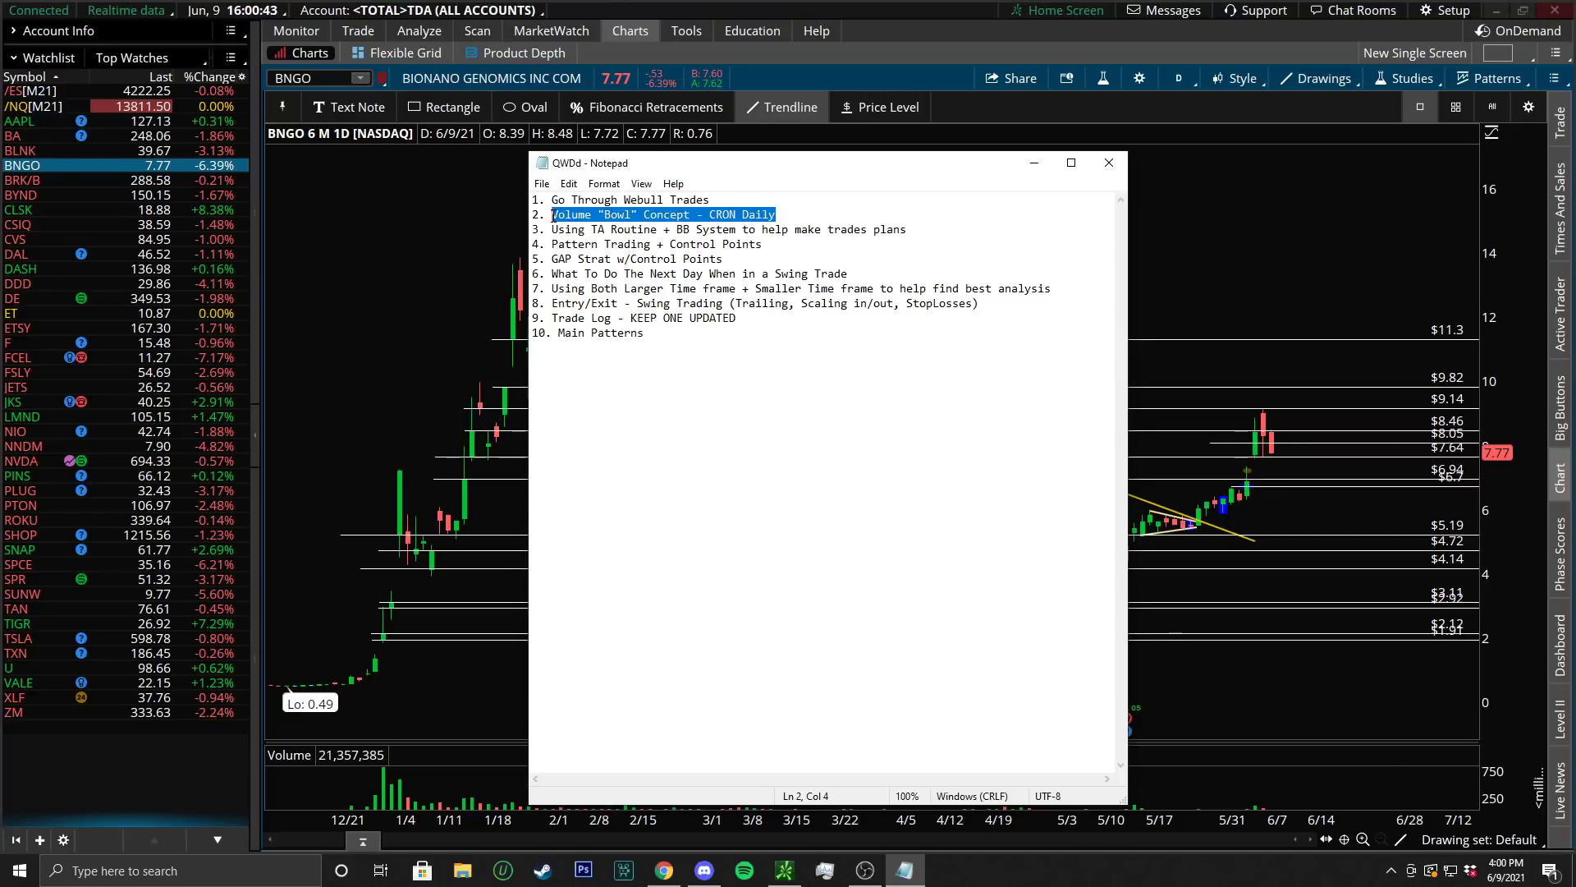
pyautogui.click(836, 212)
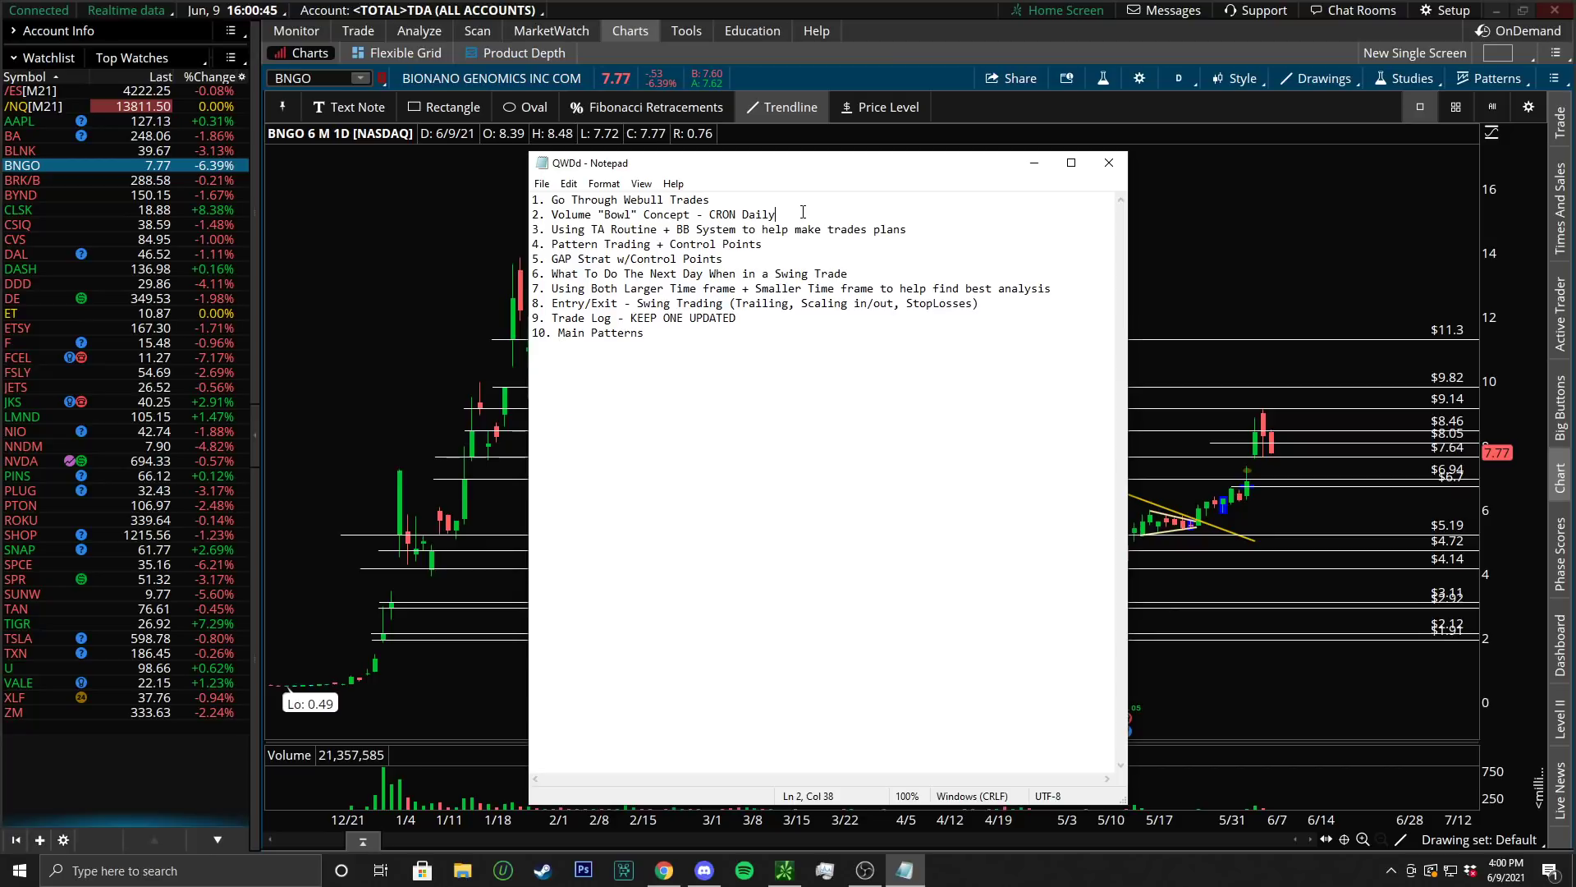
pyautogui.click(697, 230)
pyautogui.click(653, 337)
pyautogui.click(747, 198)
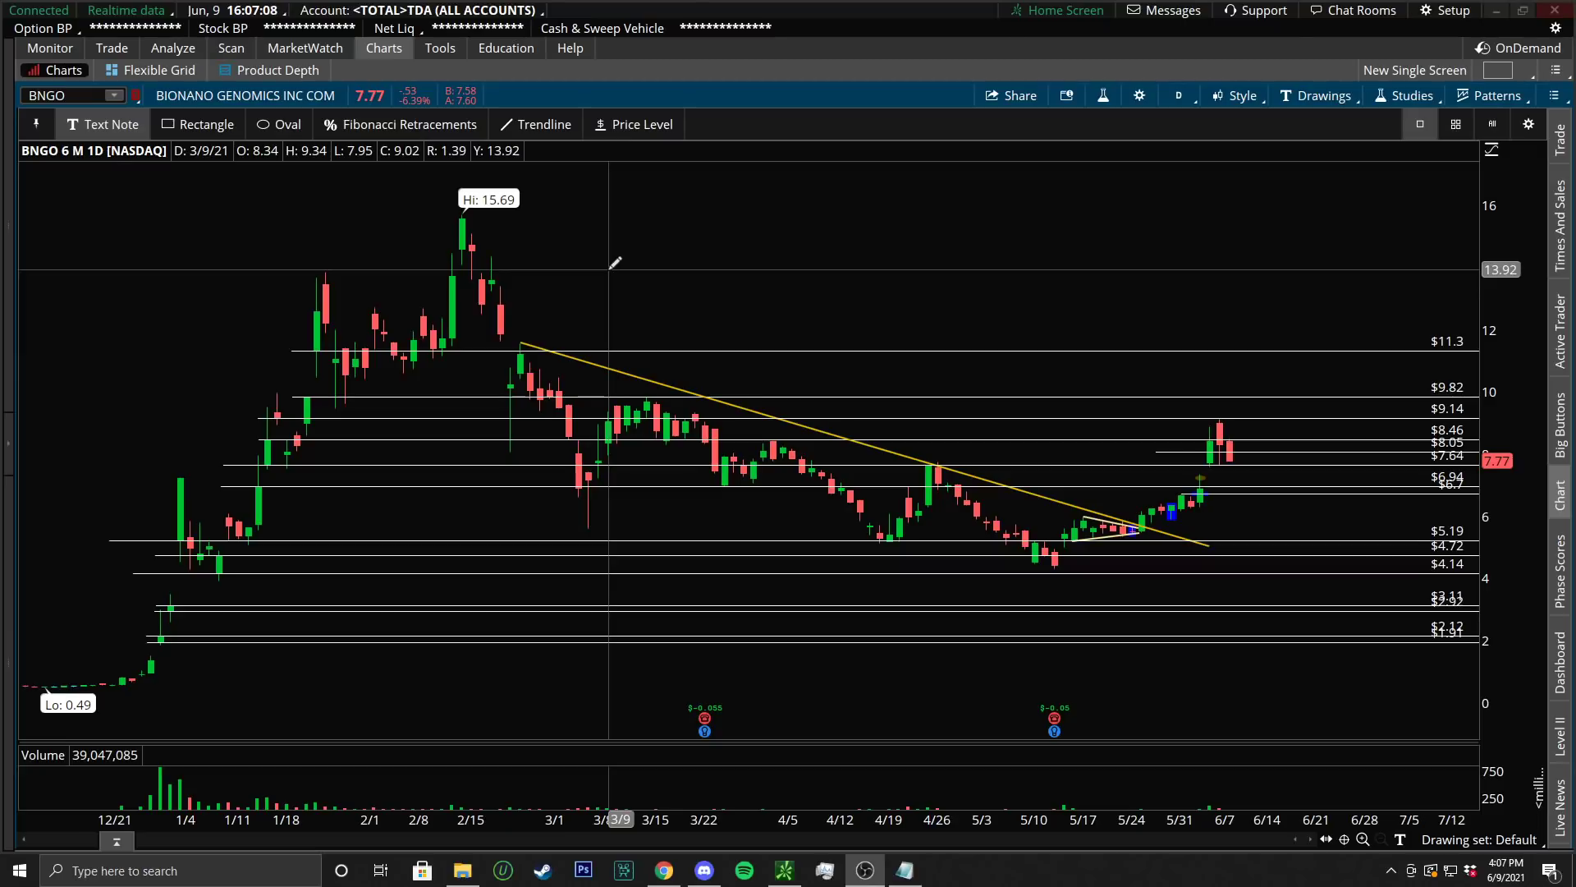
# Activate the Trendline tool on the BNGO daily chart and enlarge the candles from late April onward
pyautogui.click(552, 125)
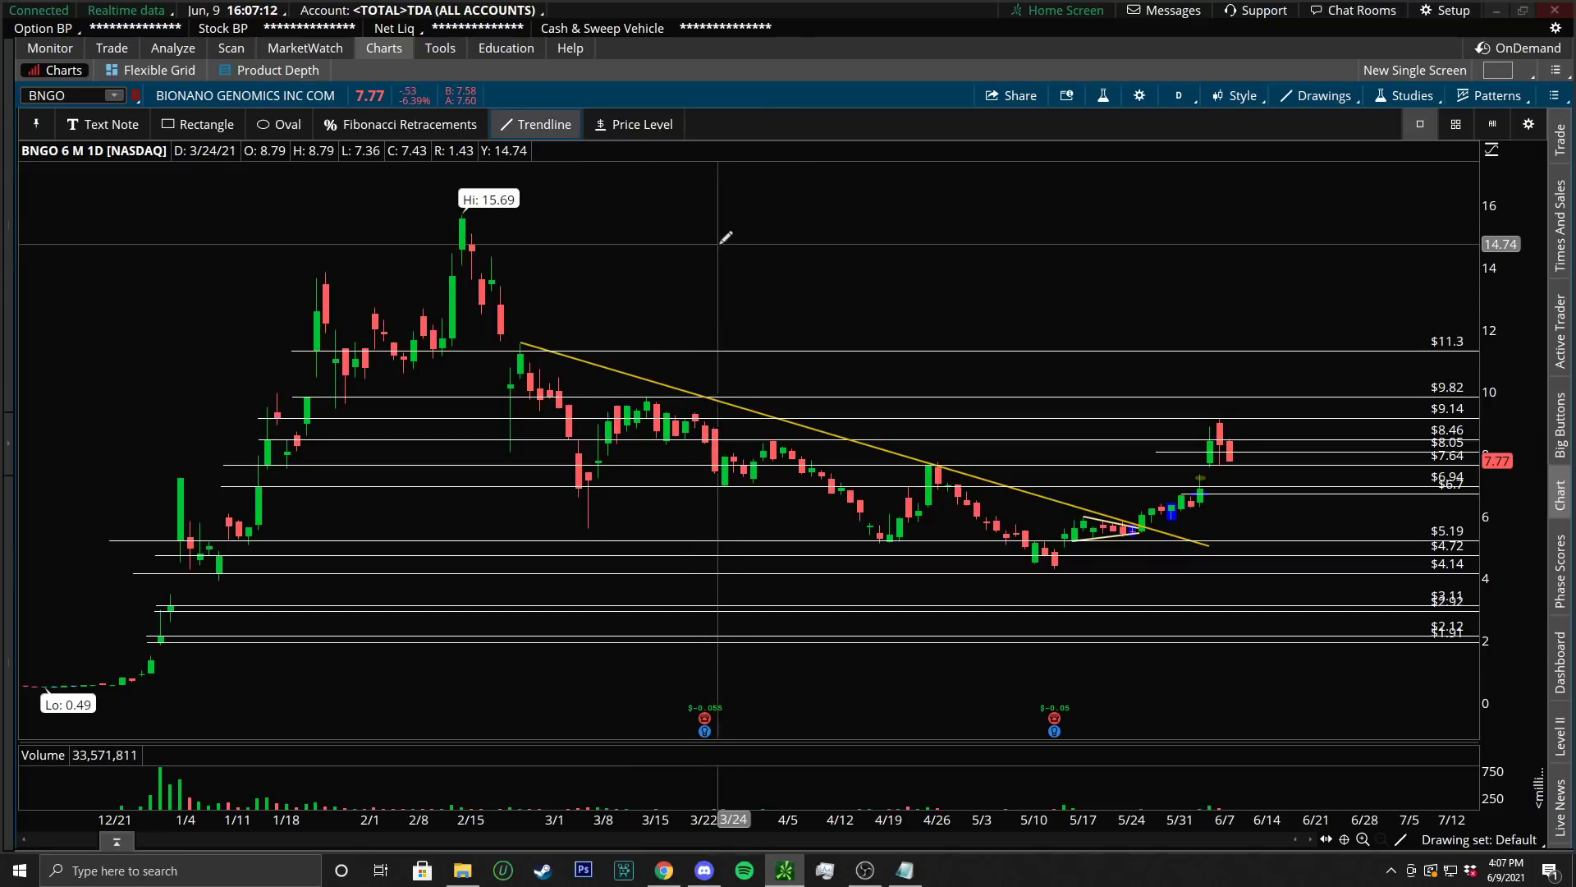
pyautogui.rightClick(745, 248)
pyautogui.press('Escape')
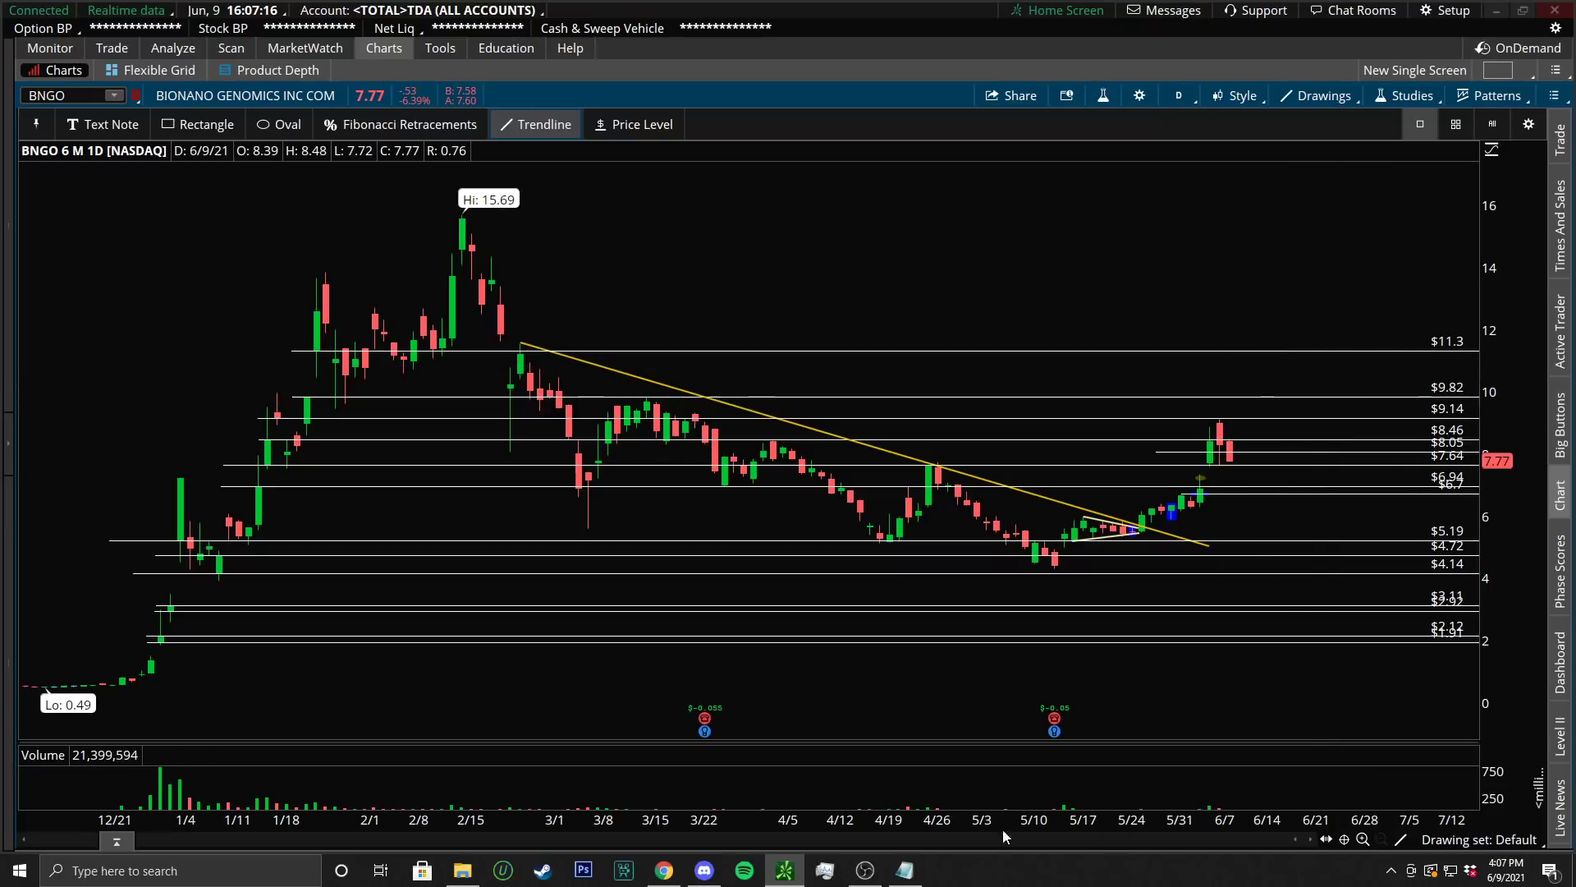
pyautogui.scroll(3, 1042, 310)
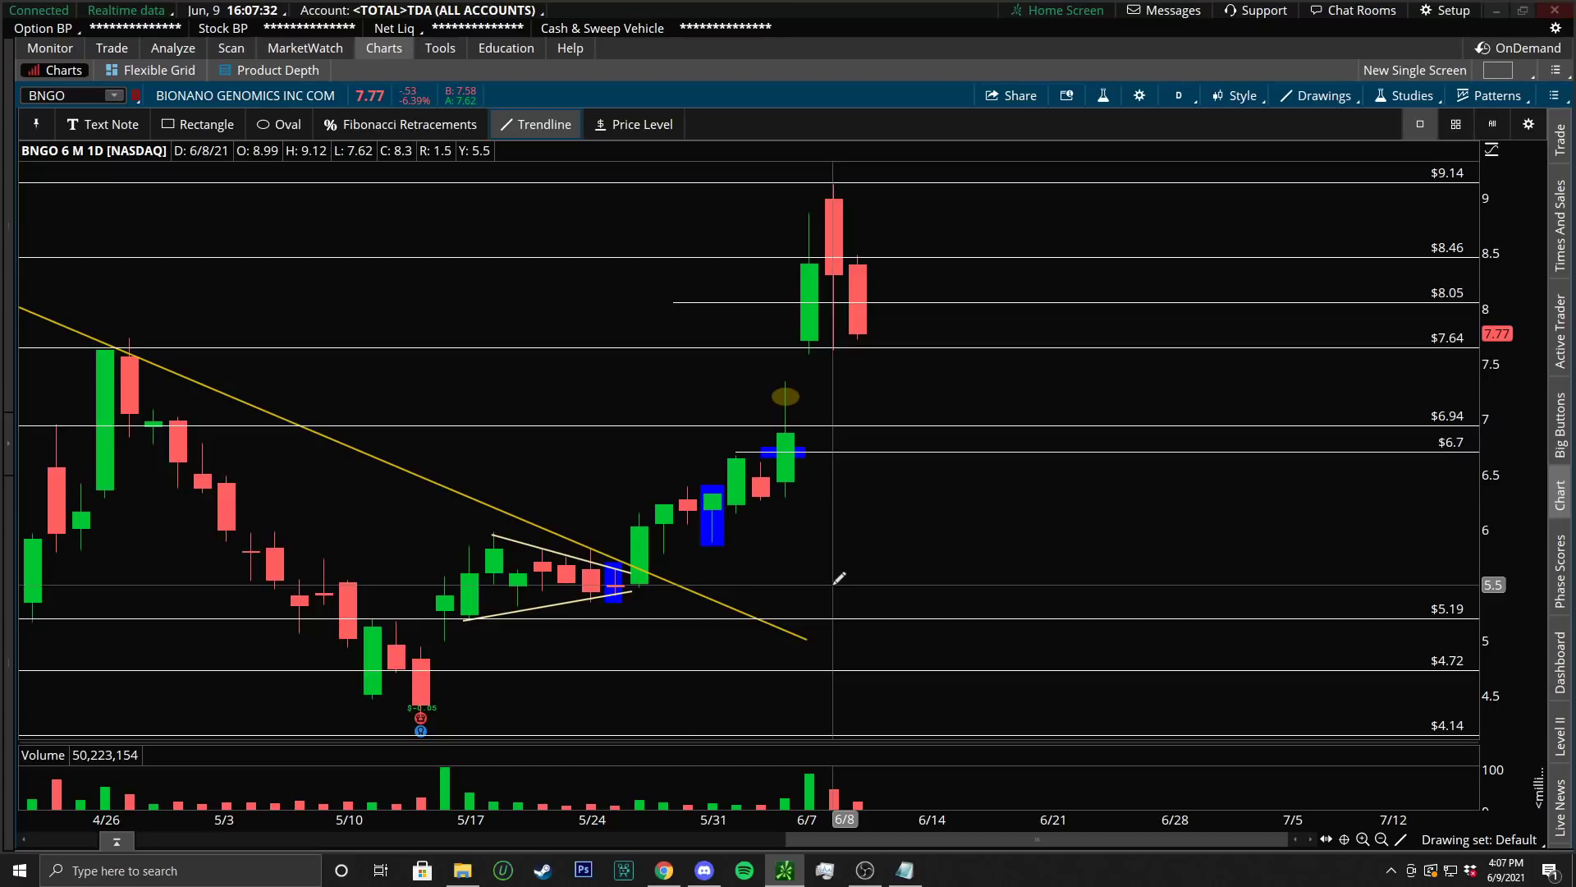
pyautogui.click(837, 598)
pyautogui.click(965, 475)
pyautogui.click(933, 612)
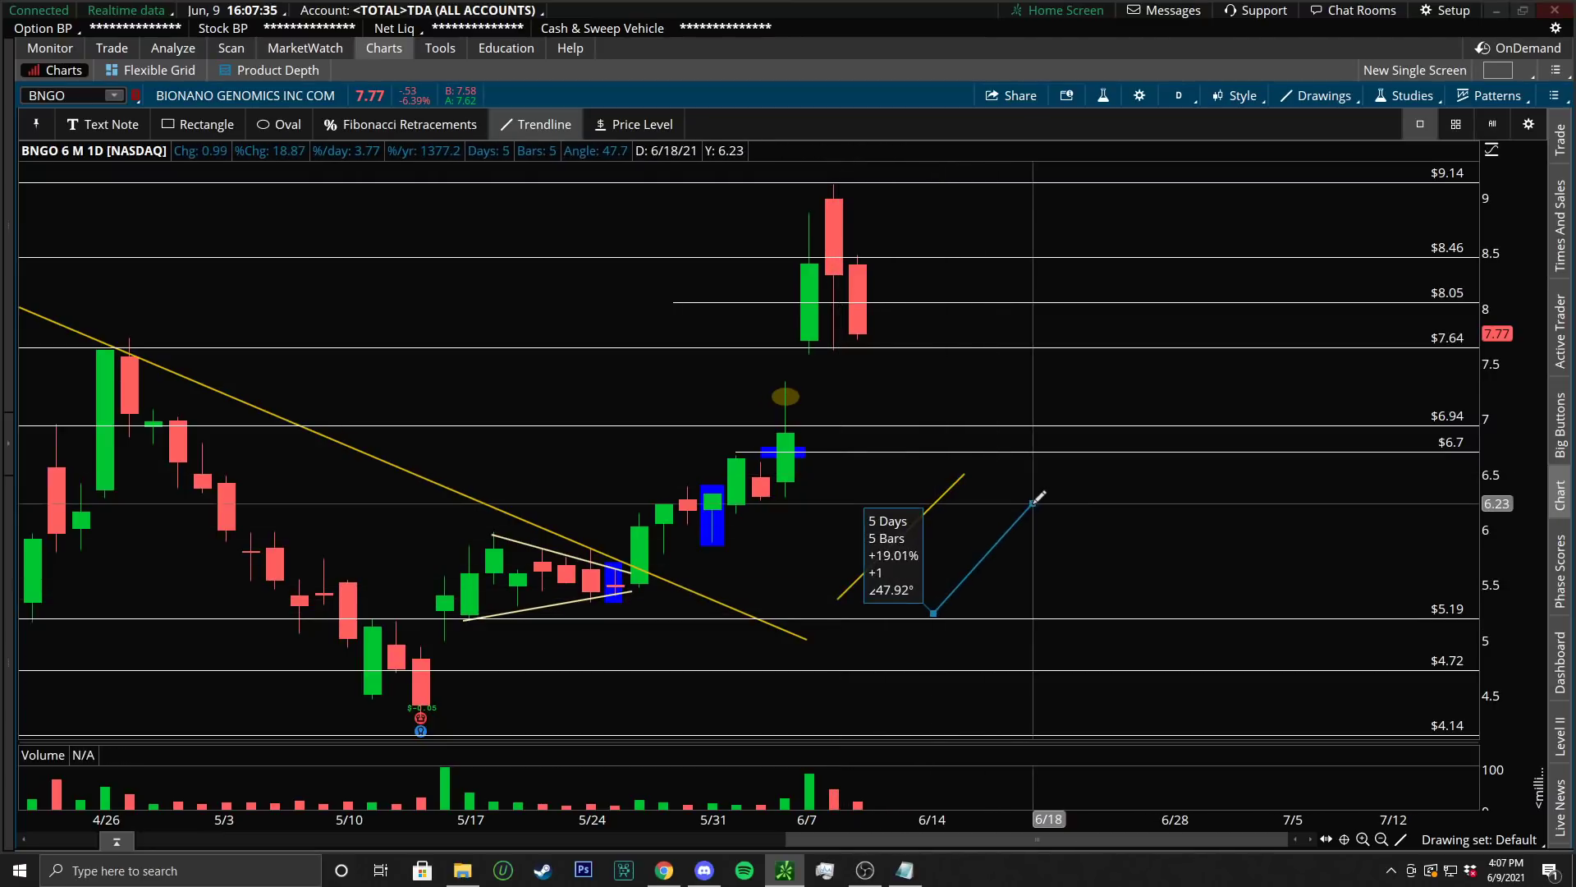
pyautogui.click(1042, 499)
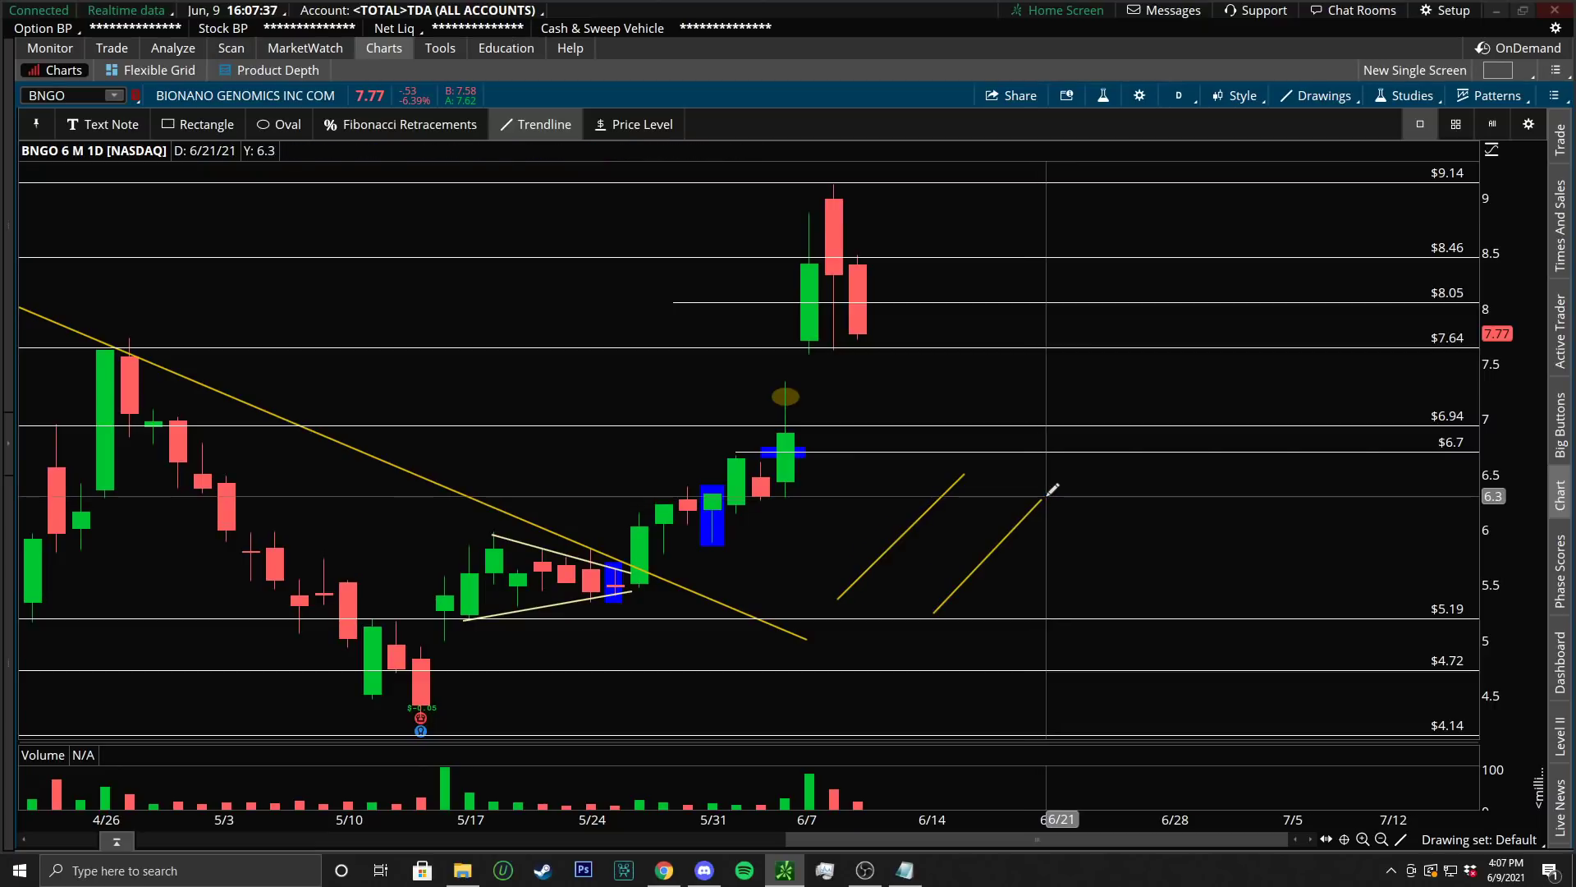
pyautogui.rightClick(1034, 512)
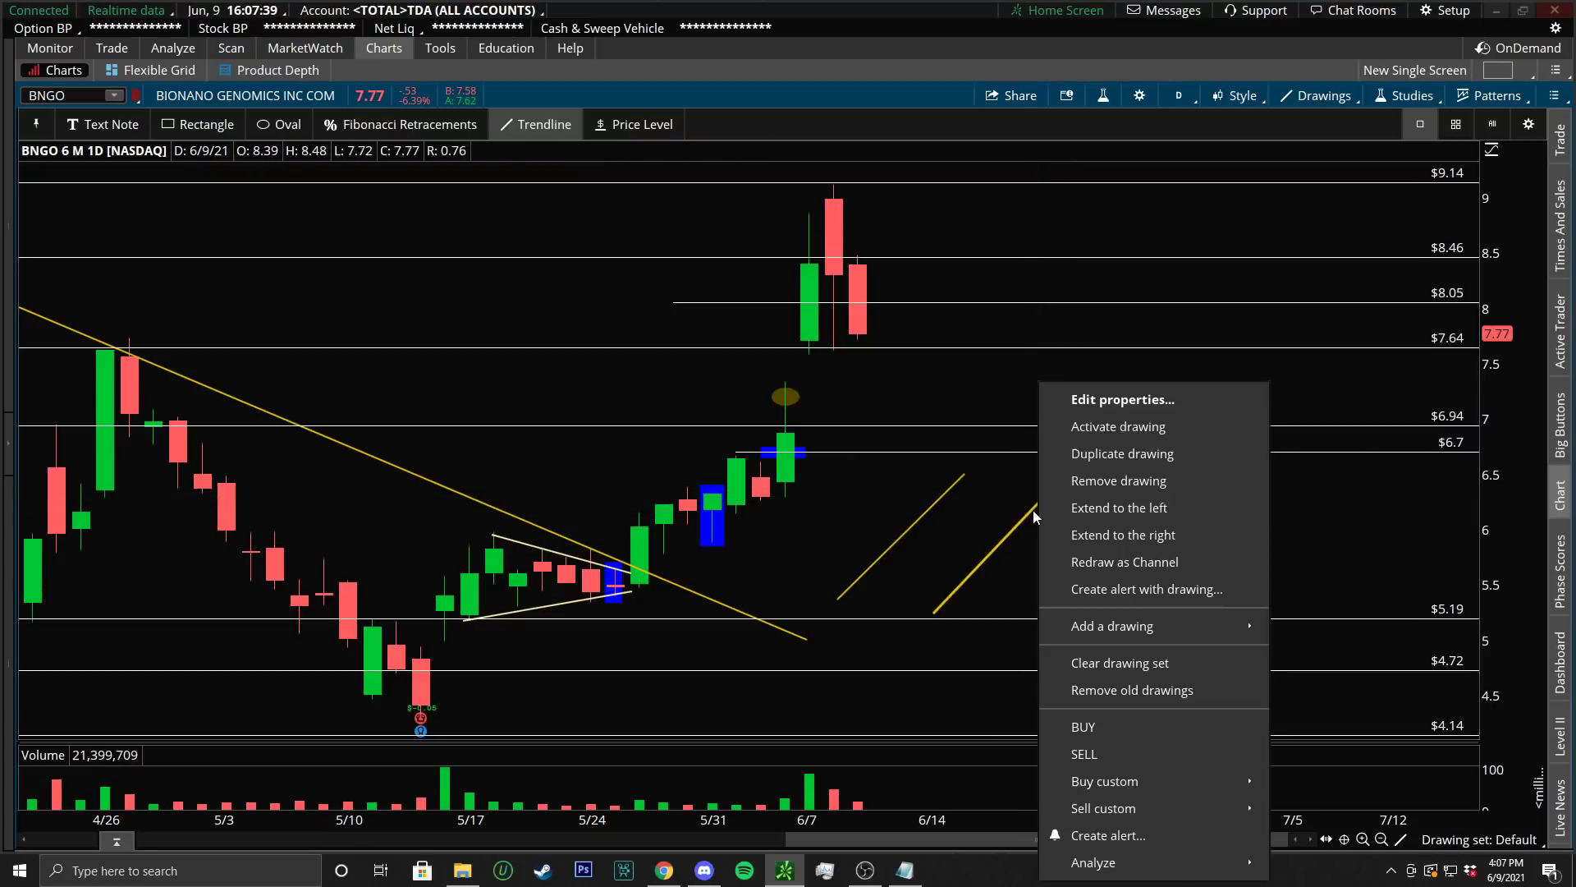
pyautogui.click(1118, 480)
pyautogui.rightClick(937, 500)
pyautogui.click(1022, 477)
# Draw a rising channel from two roughly parallel trendlines in the empty area below the $6.7 level, between about 6/14 and 6/25
pyautogui.click(930, 575)
pyautogui.click(1082, 481)
pyautogui.click(1002, 603)
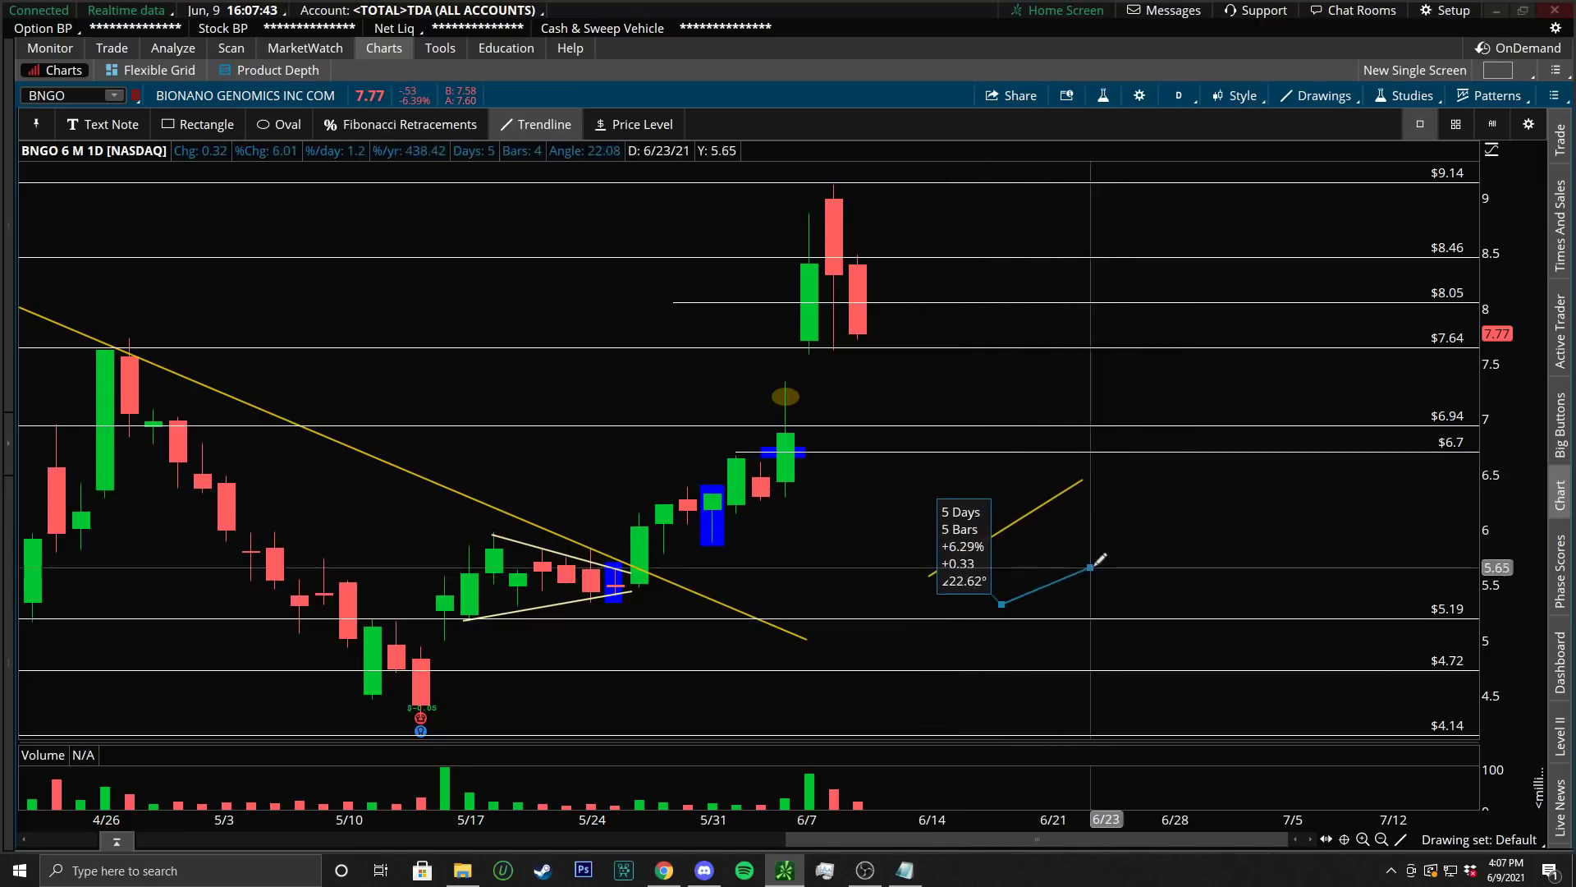
pyautogui.click(1135, 514)
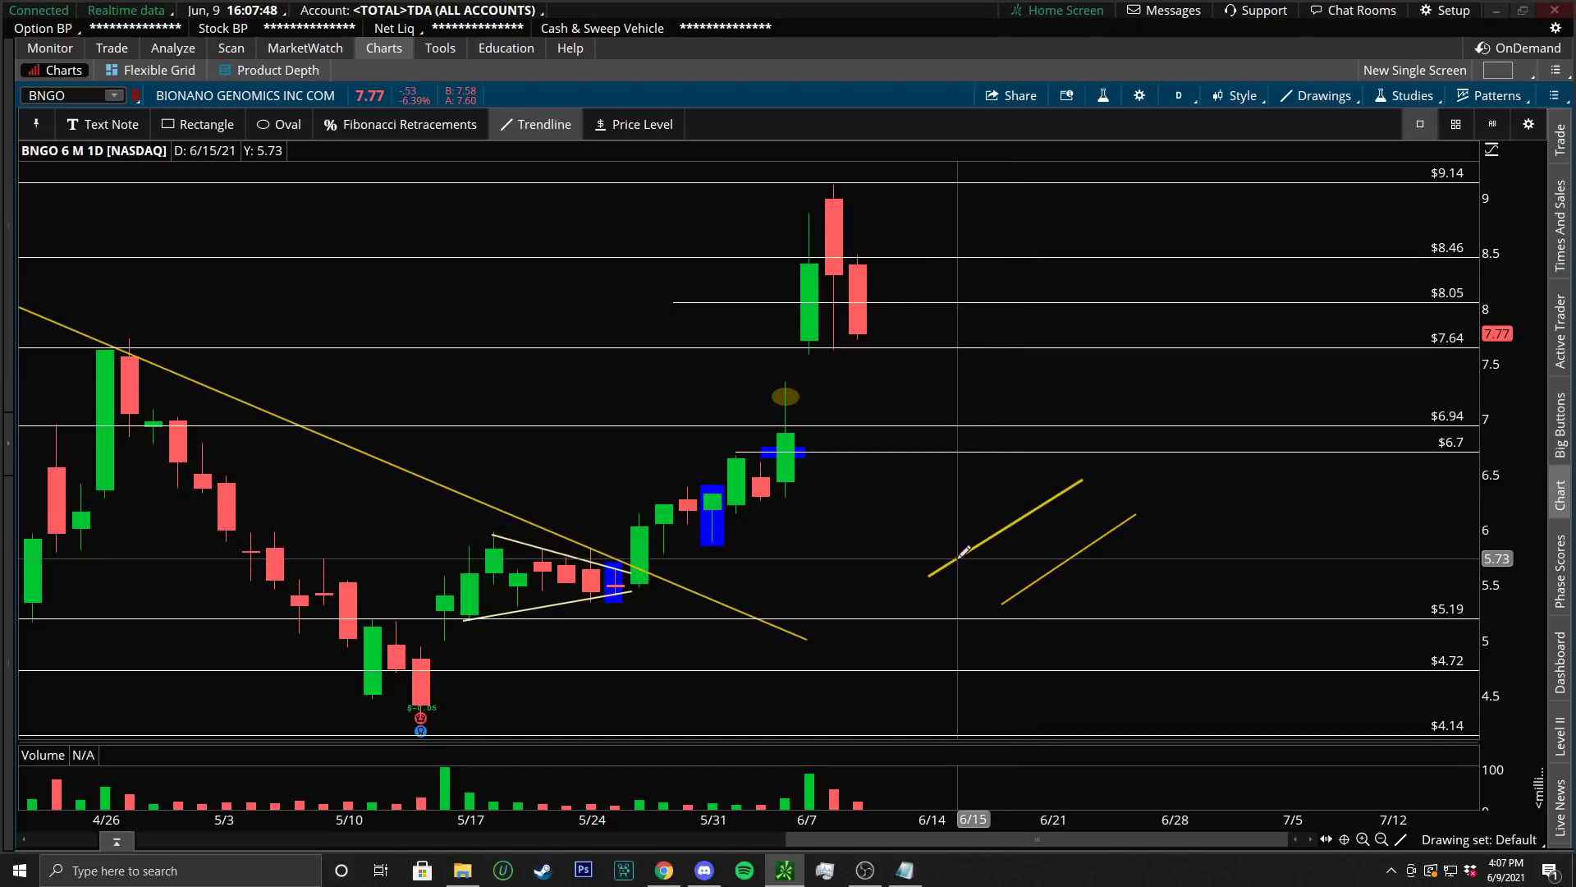
# Draw a zigzag of connected trendlines bouncing between the rising channel's two lines, ending with an upward leg beyond the upper line
pyautogui.click(957, 558)
pyautogui.click(1008, 597)
pyautogui.click(1008, 595)
pyautogui.click(1009, 526)
pyautogui.click(1009, 525)
pyautogui.click(1057, 565)
pyautogui.click(1058, 565)
pyautogui.click(1065, 494)
pyautogui.click(1065, 494)
pyautogui.click(1110, 531)
pyautogui.click(1109, 531)
pyautogui.click(1113, 473)
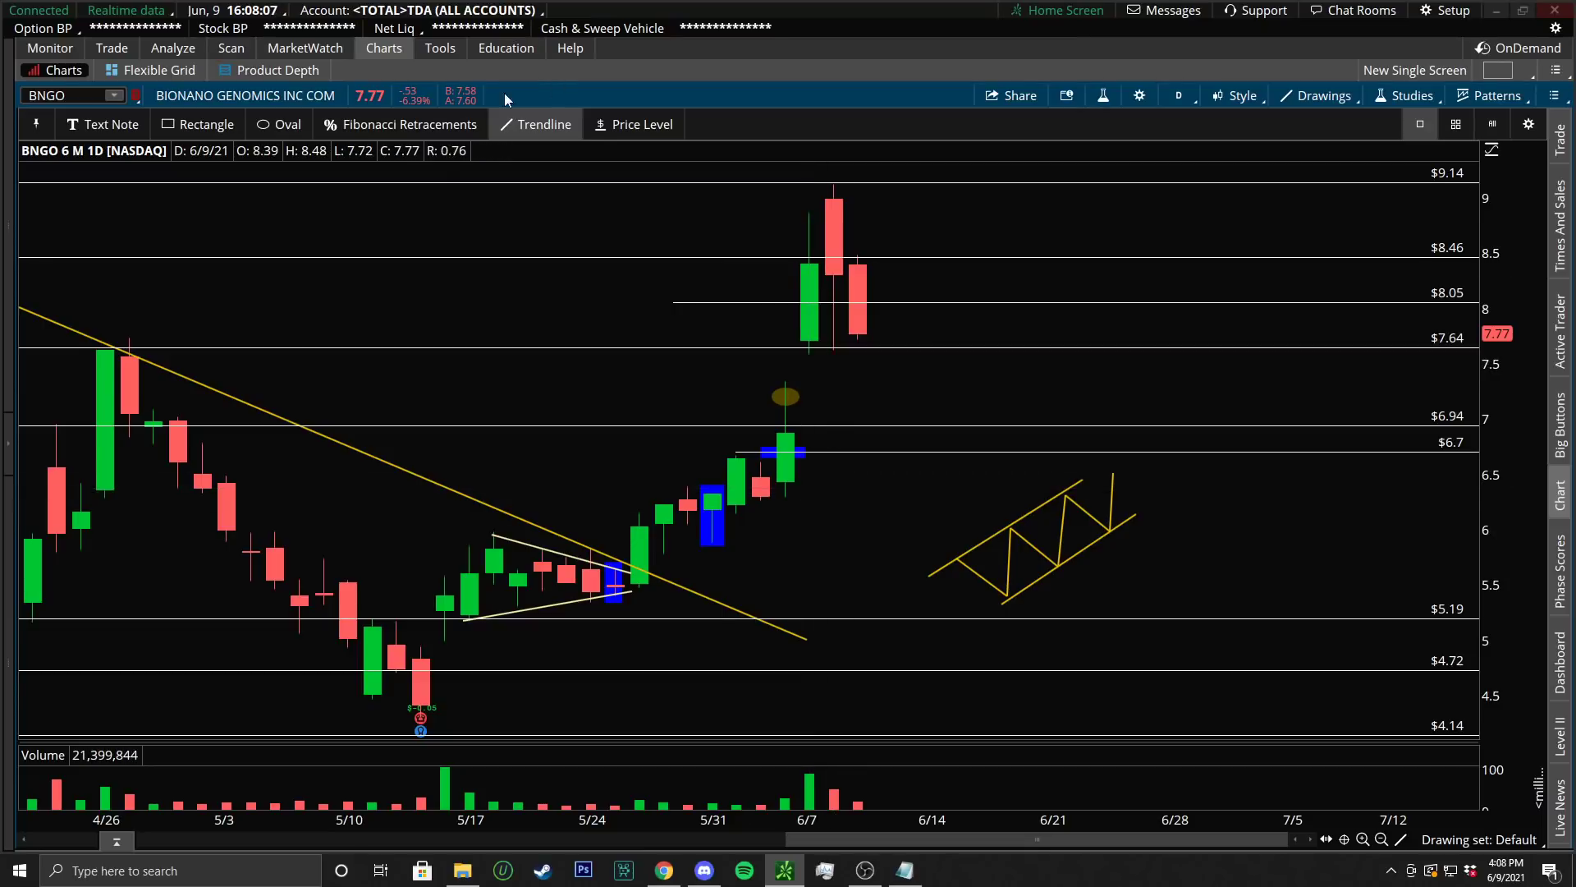
# Mark the first low of the rising channel's zigzag with a small oval
pyautogui.click(268, 128)
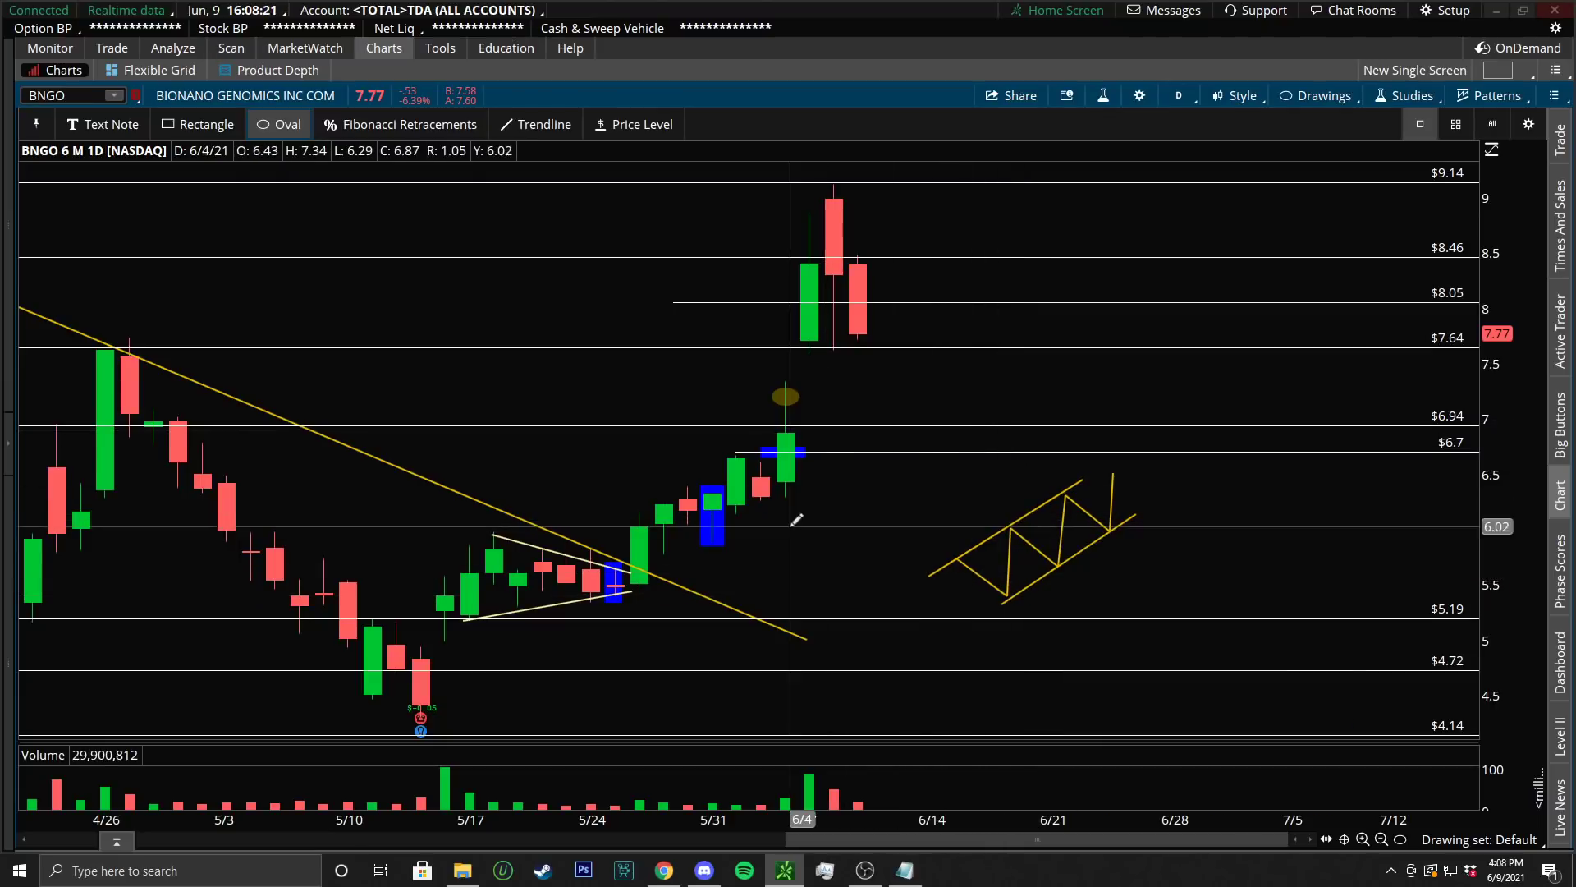
pyautogui.click(985, 579)
pyautogui.click(1019, 606)
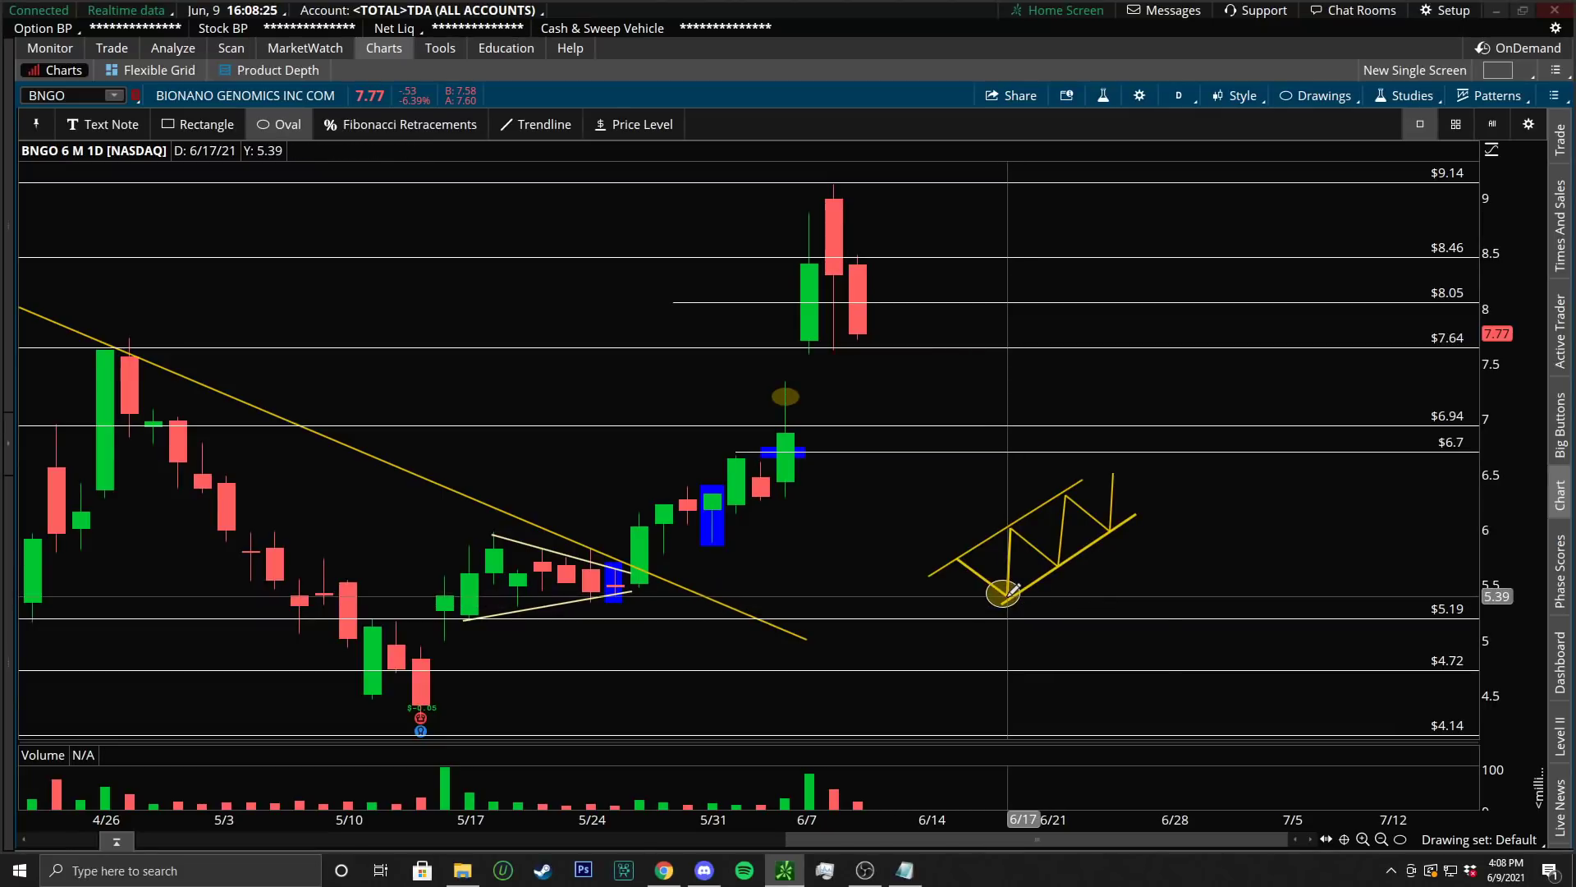
# Draw a falling channel from two roughly parallel trendlines beside the rising one, between about 6/28 and 7/5
pyautogui.hotkey('alt', 't')
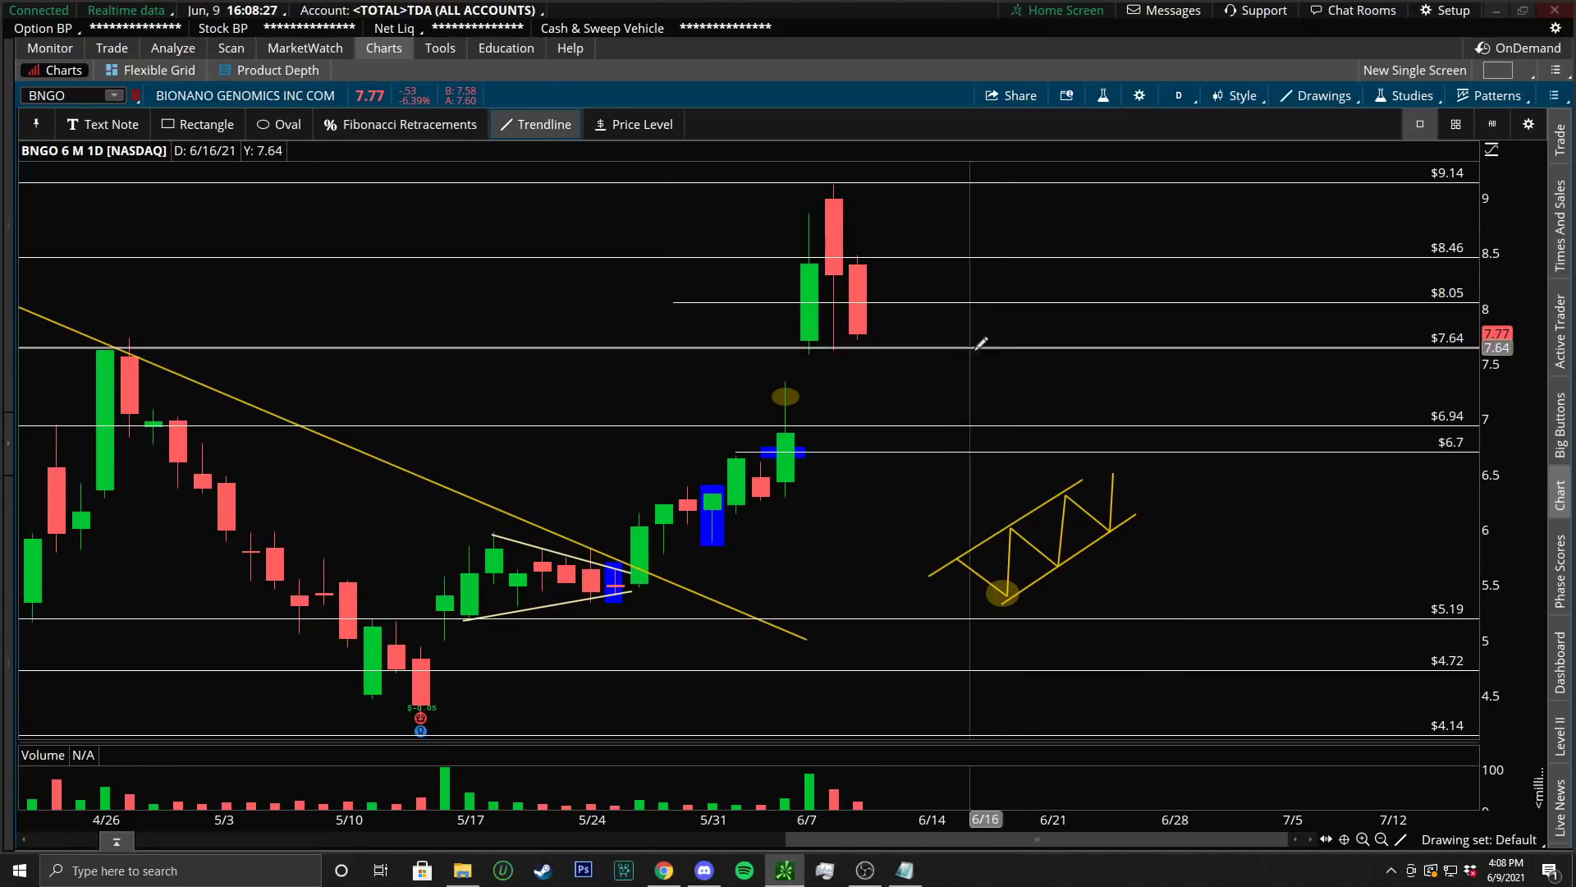
pyautogui.click(1164, 485)
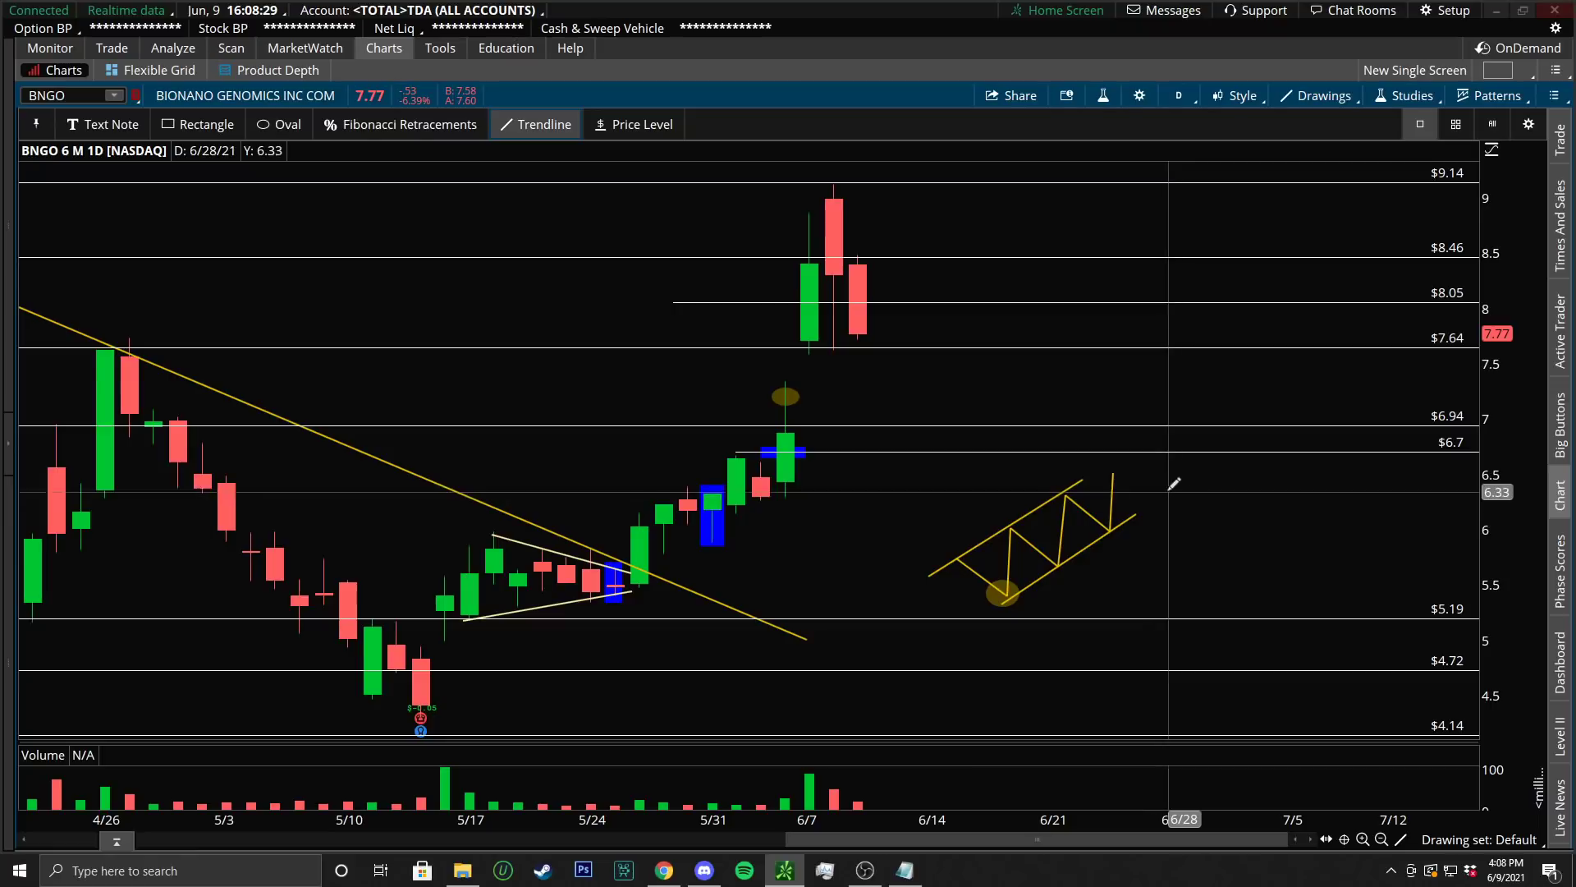
pyautogui.click(1265, 587)
pyautogui.click(1195, 469)
pyautogui.click(1305, 574)
# Draw a zigzag of connected trendlines bouncing downward inside the falling channel, ending with a drop near its lower line
pyautogui.click(1182, 506)
pyautogui.click(1209, 484)
pyautogui.click(1208, 484)
pyautogui.click(1223, 532)
pyautogui.click(1223, 532)
pyautogui.click(1238, 509)
pyautogui.click(1237, 510)
pyautogui.click(1250, 555)
pyautogui.click(1250, 555)
pyautogui.click(1269, 529)
pyautogui.click(1264, 538)
pyautogui.click(1265, 578)
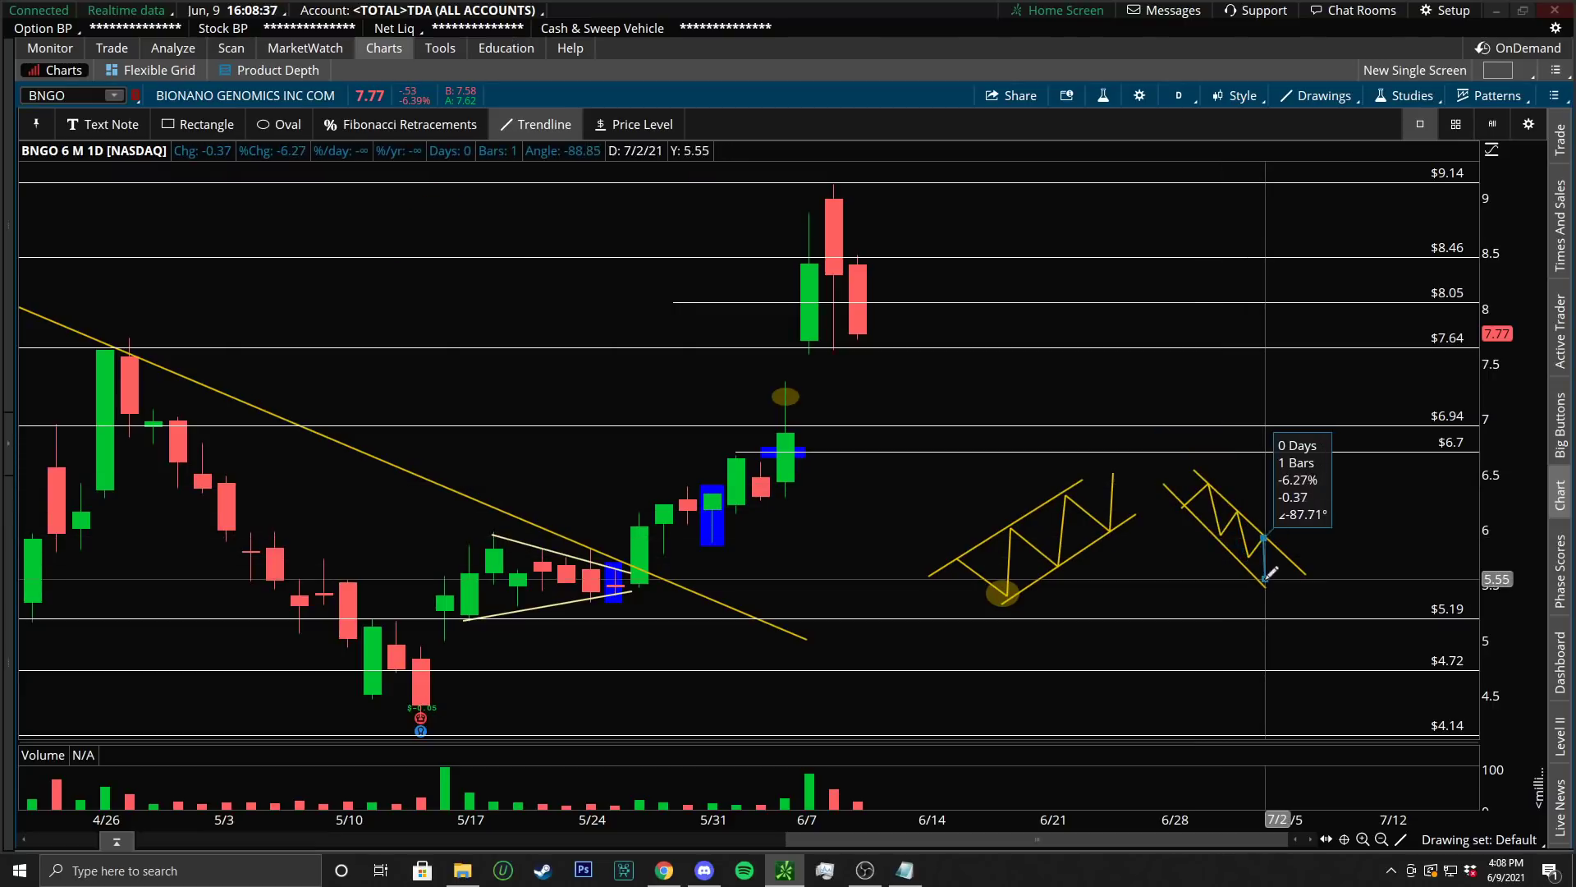
# Mark the last two lows of the falling channel's zigzag with small ovals
pyautogui.click(279, 124)
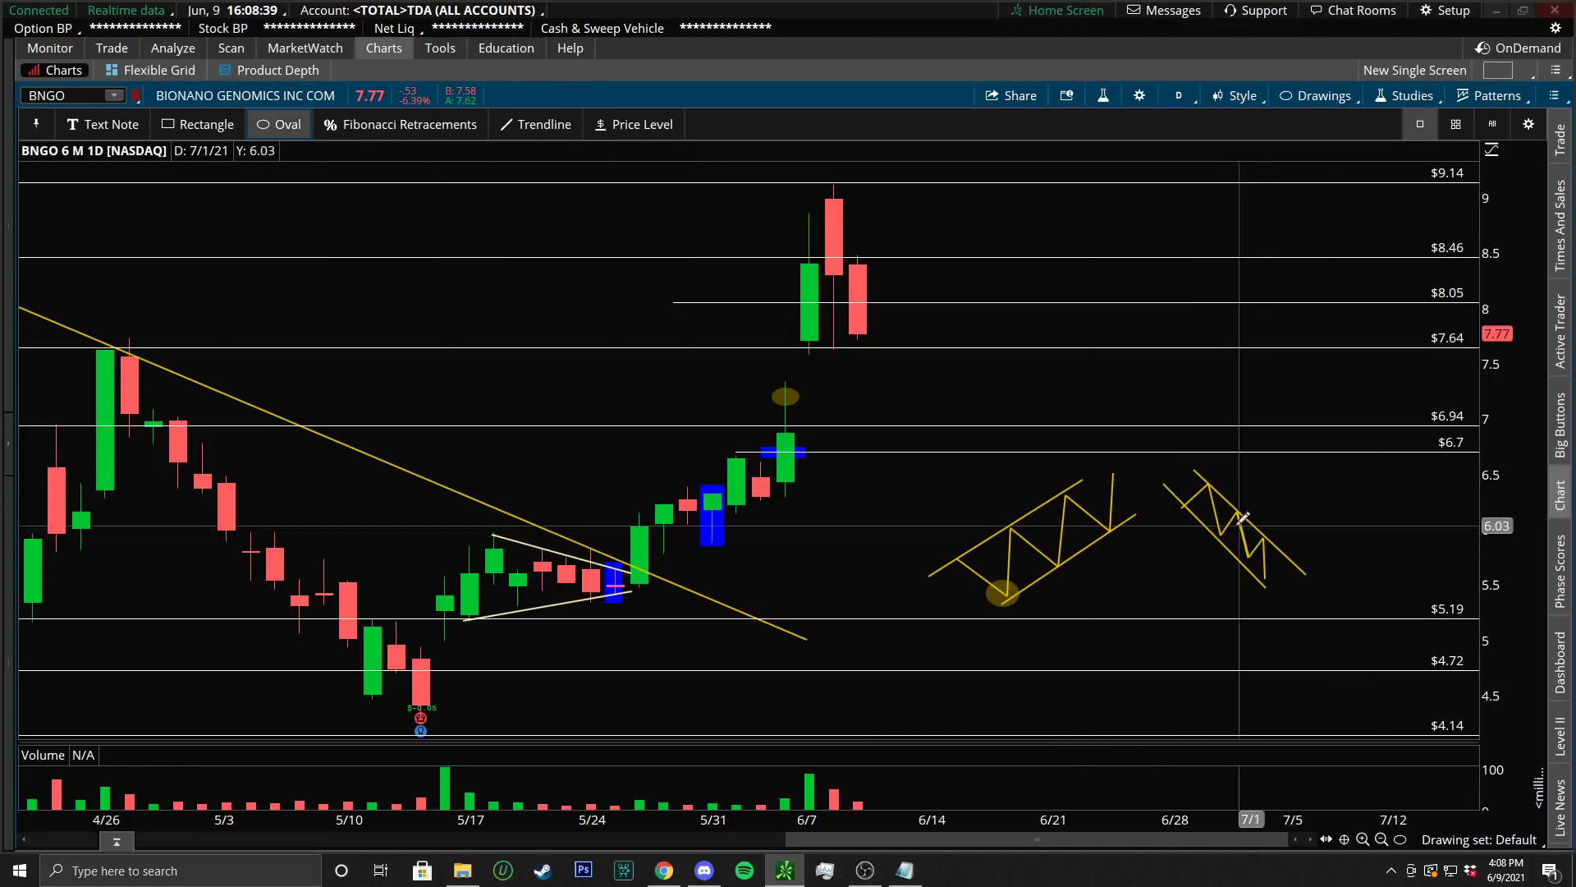
pyautogui.click(1256, 573)
pyautogui.click(1277, 588)
pyautogui.click(1235, 545)
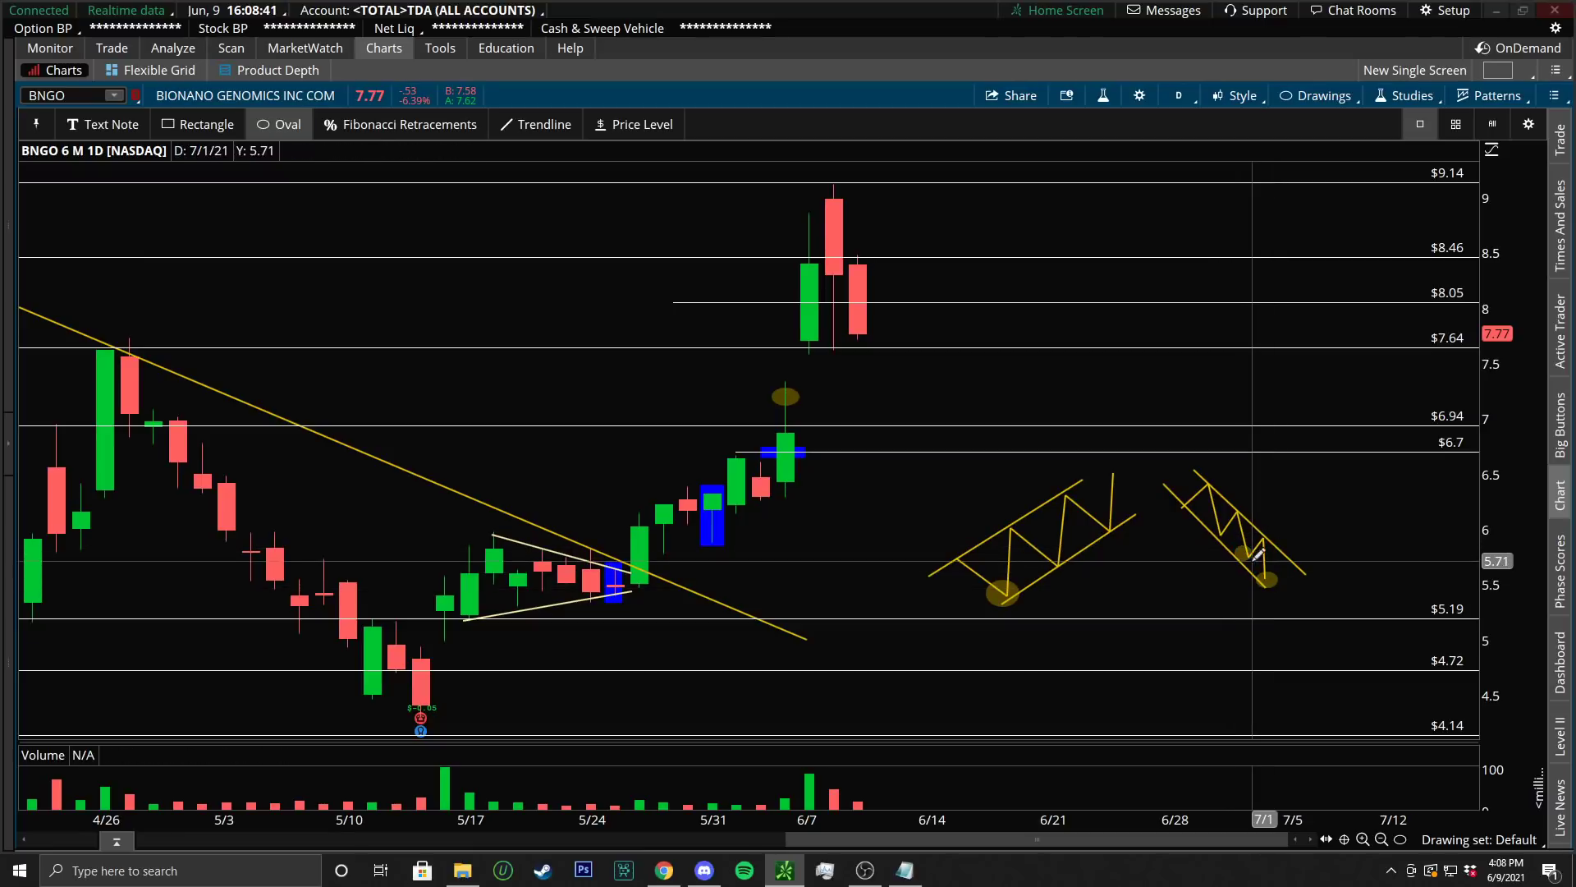
pyautogui.click(1255, 562)
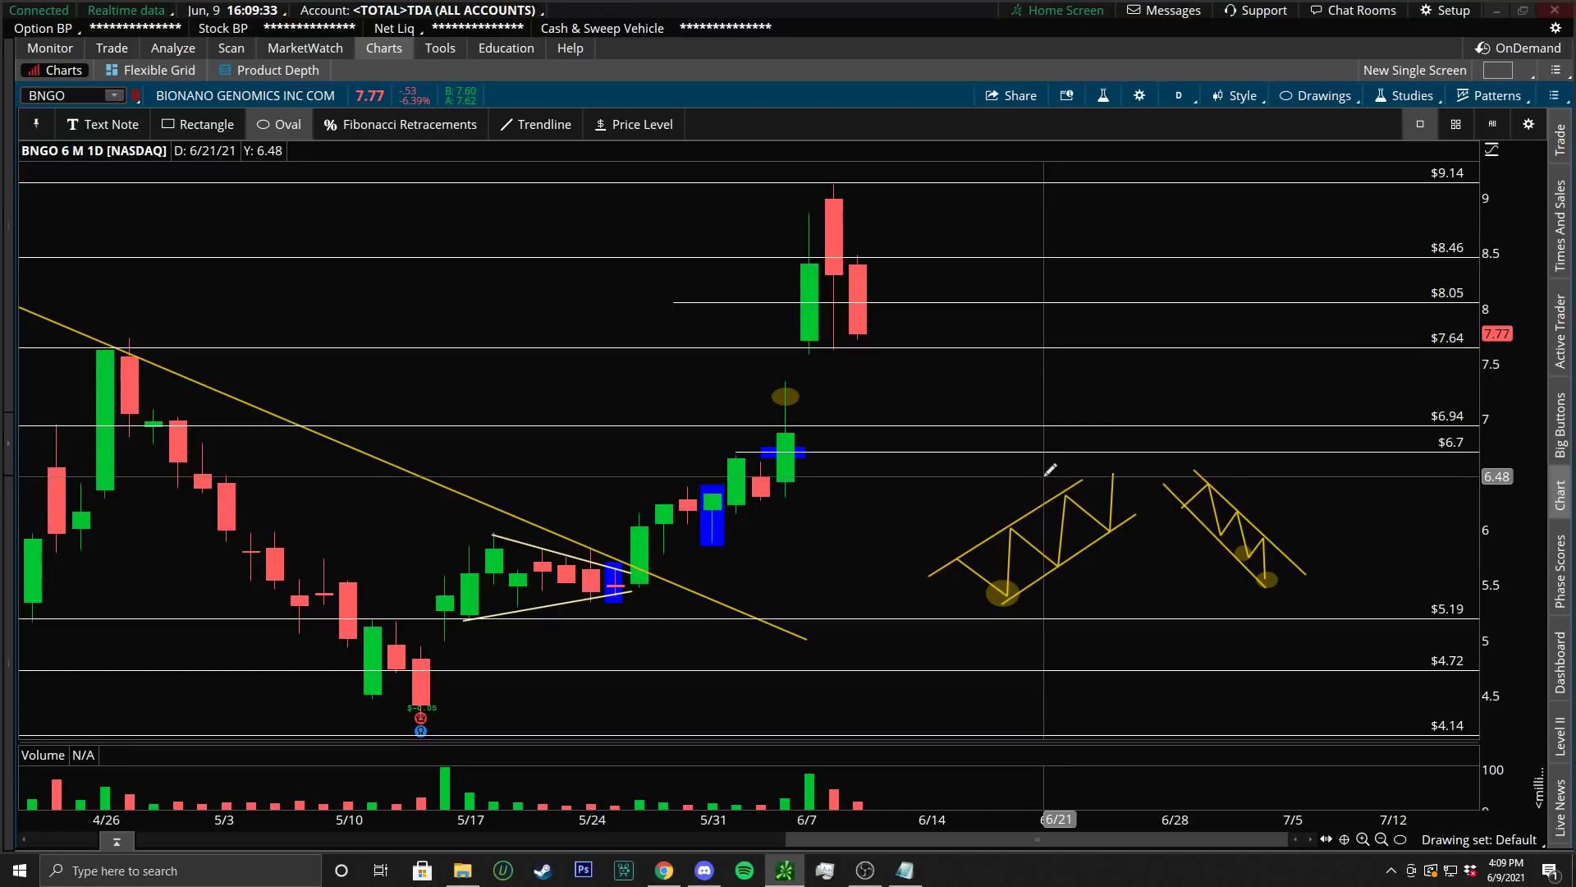
# Mark the zigzag highs along the rising channel's upper line with ovals
pyautogui.moveTo(940, 545); pyautogui.dragTo(974, 582)
pyautogui.moveTo(992, 514); pyautogui.dragTo(1022, 548)
pyautogui.moveTo(1050, 474)
pyautogui.mouseDown()
pyautogui.moveTo(1081, 507)
pyautogui.moveTo(1126, 491)
pyautogui.mouseUp()
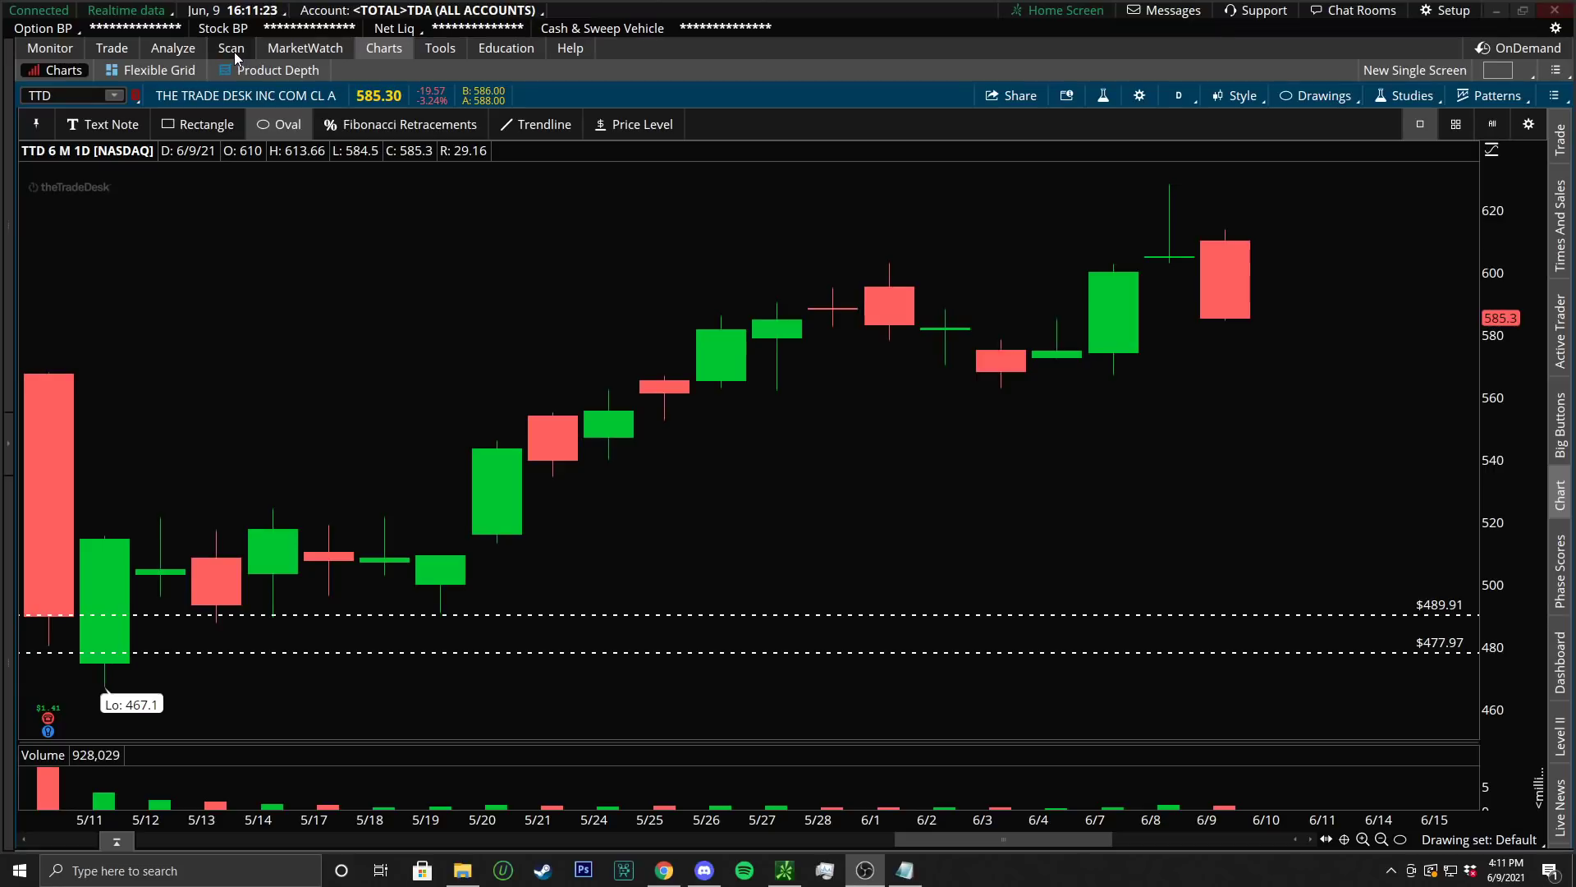
# Show the watchlist sidebar beside the TTD chart and look over the available personal watchlists
pyautogui.click(12, 436)
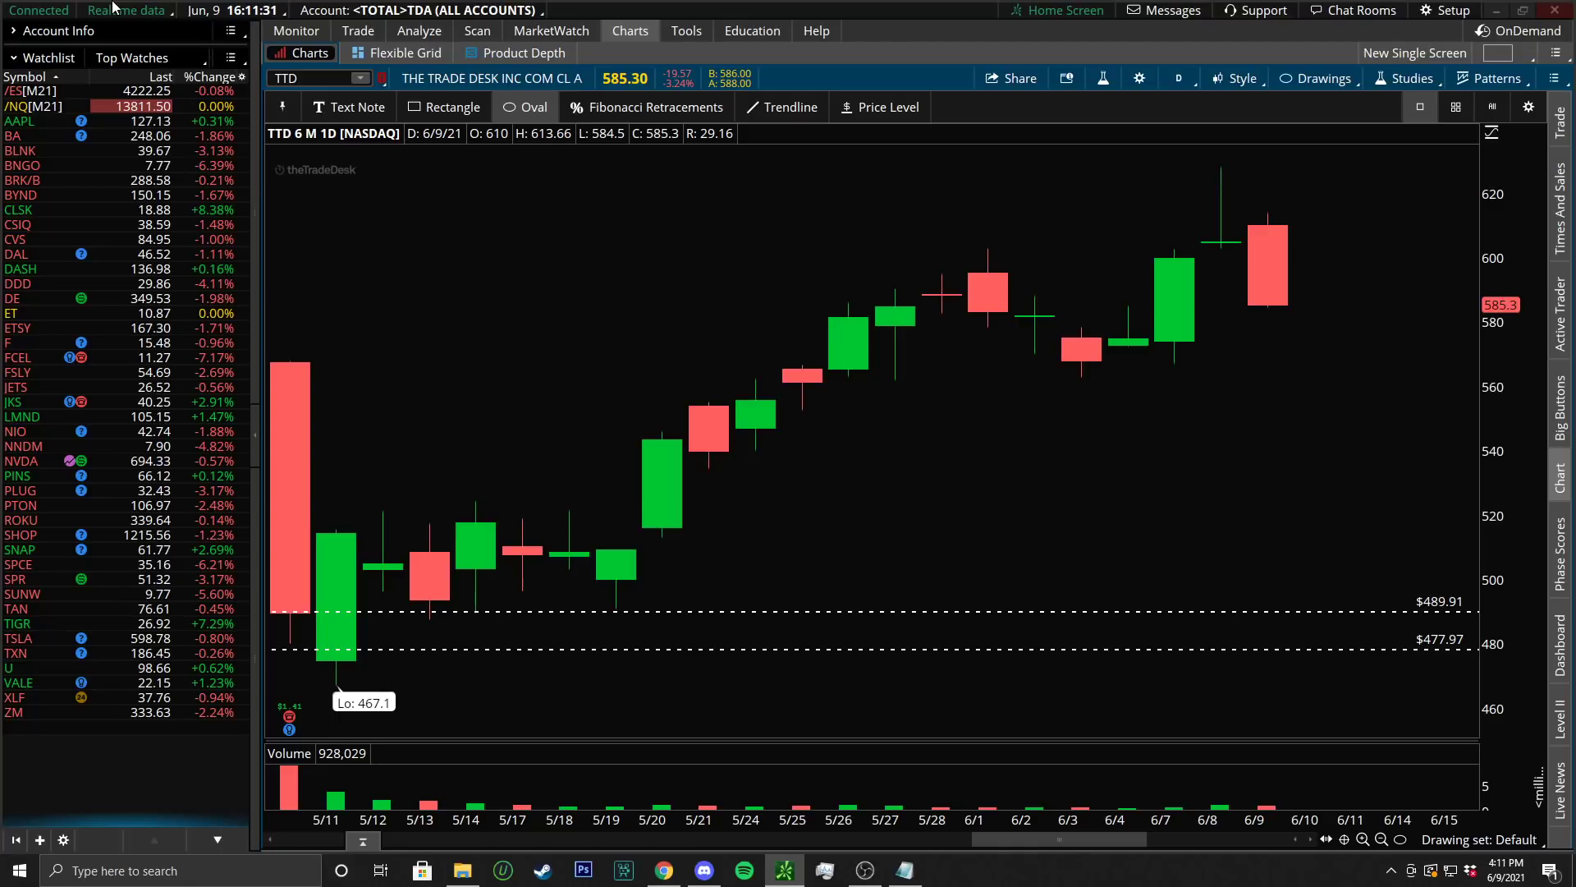
pyautogui.click(174, 58)
pyautogui.moveTo(125, 211)
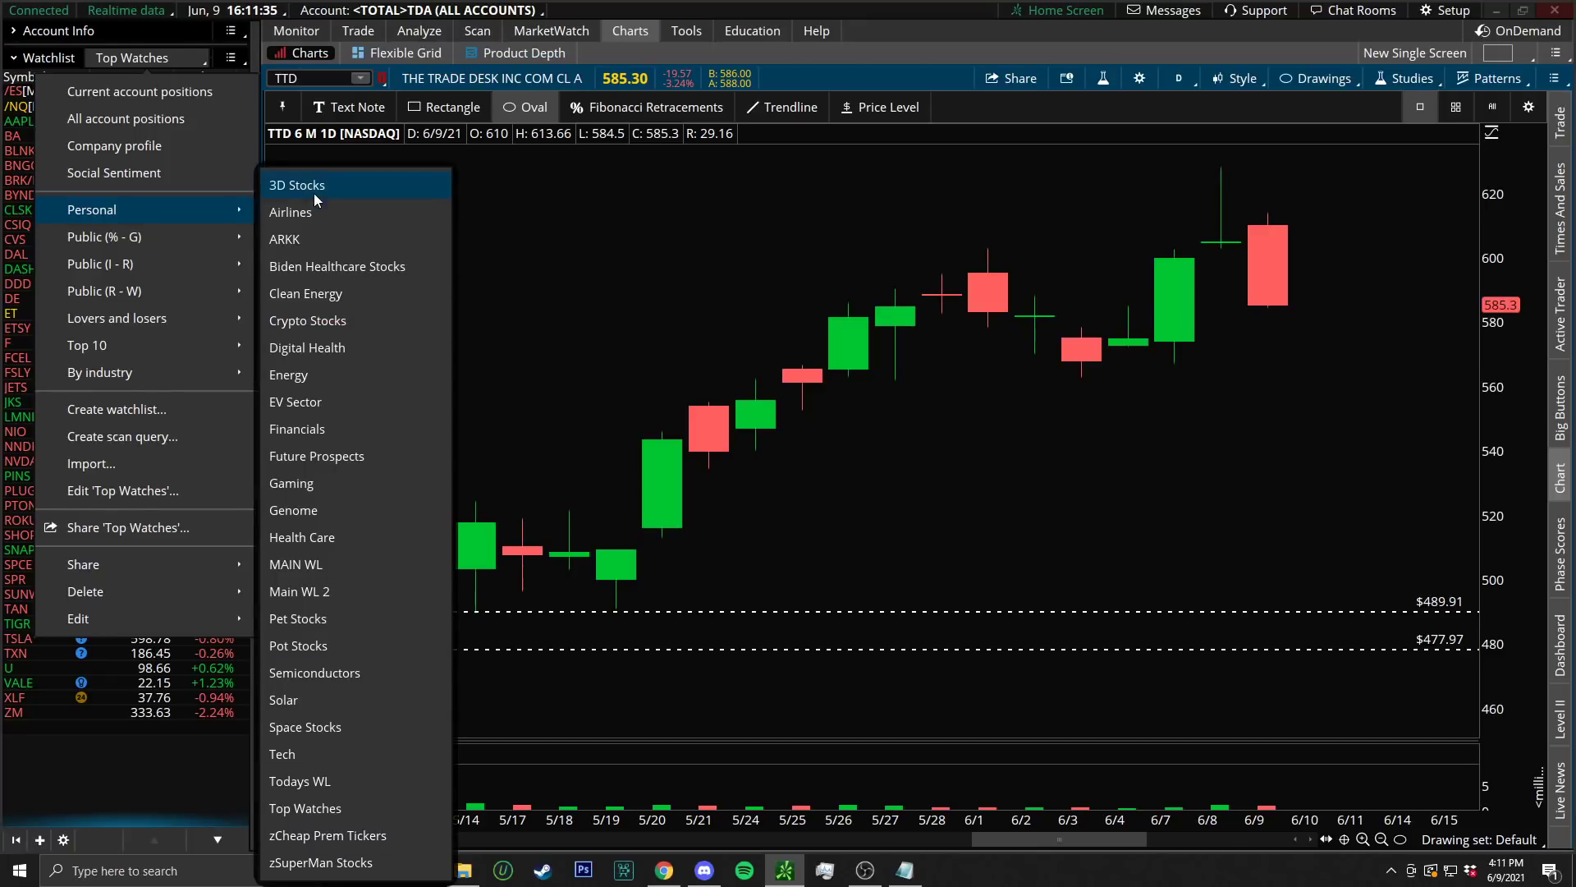
pyautogui.press('Escape')
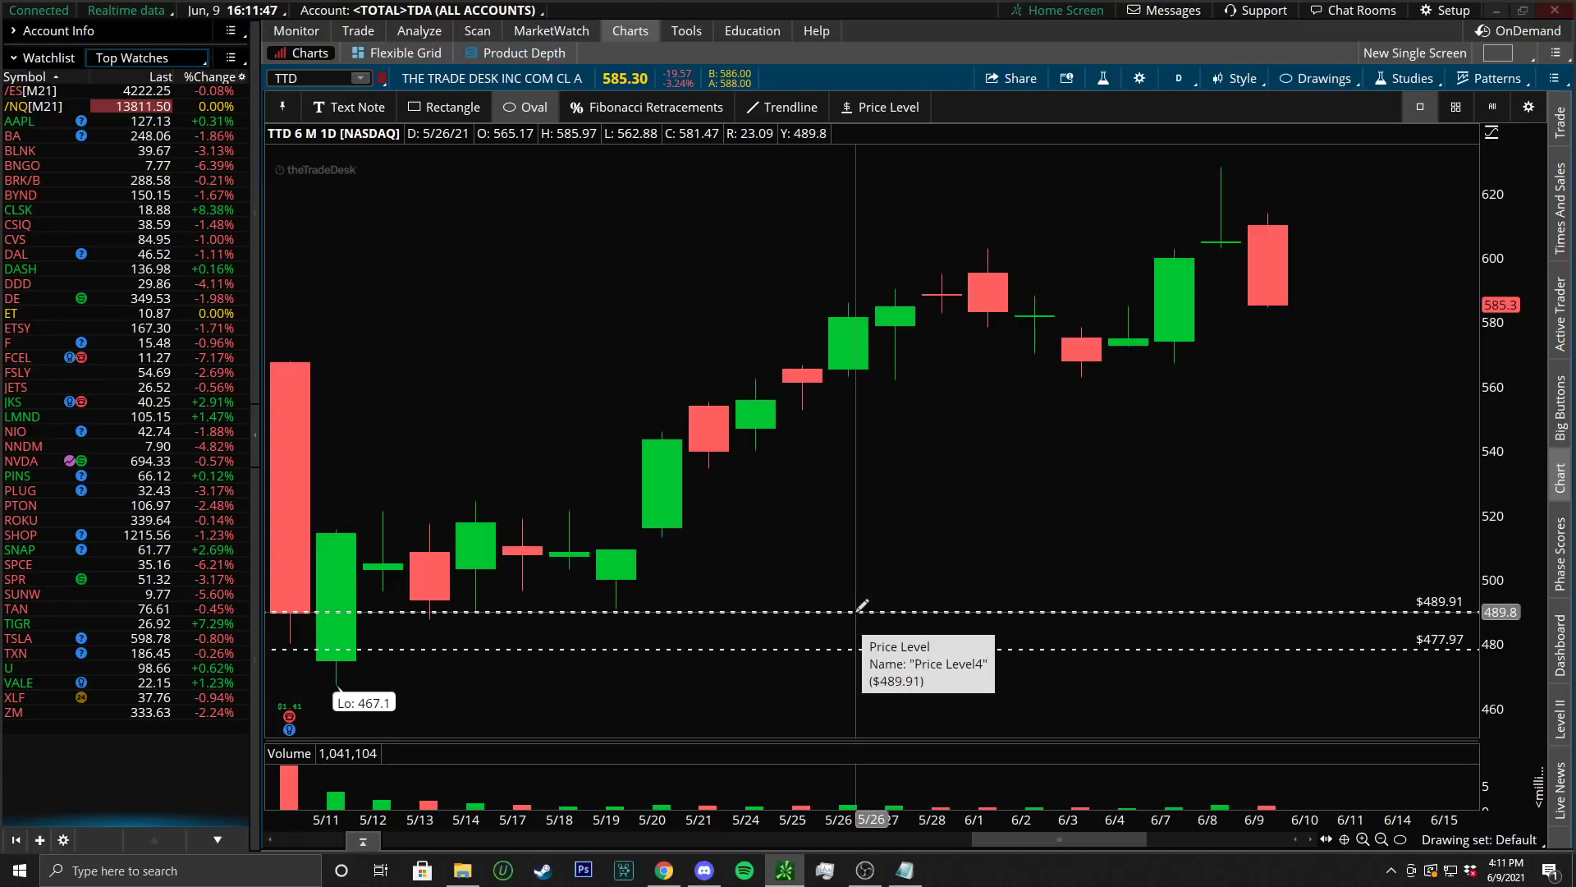
# Remove the dashed $489.91 and $477.97 price levels from the TTD chart
pyautogui.rightClick(654, 563)
pyautogui.press('Escape')
pyautogui.click(854, 112)
# Draw a rising channel on TTD with one trendline from the 467.1 low under the 6/7 low and another along the highs
pyautogui.click(781, 106)
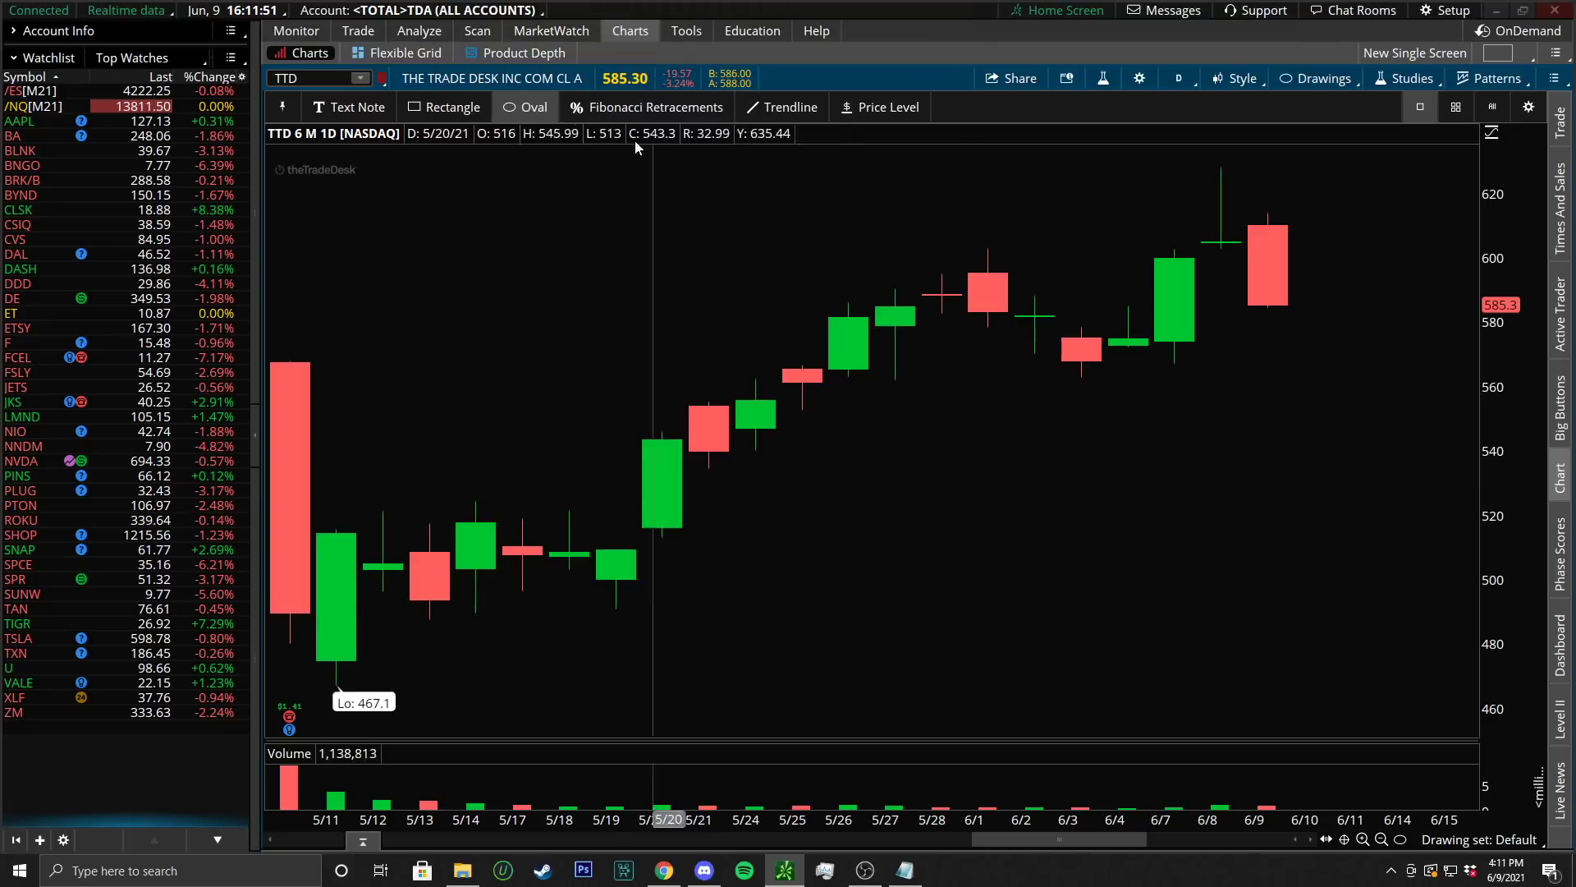
pyautogui.click(338, 688)
pyautogui.click(1388, 277)
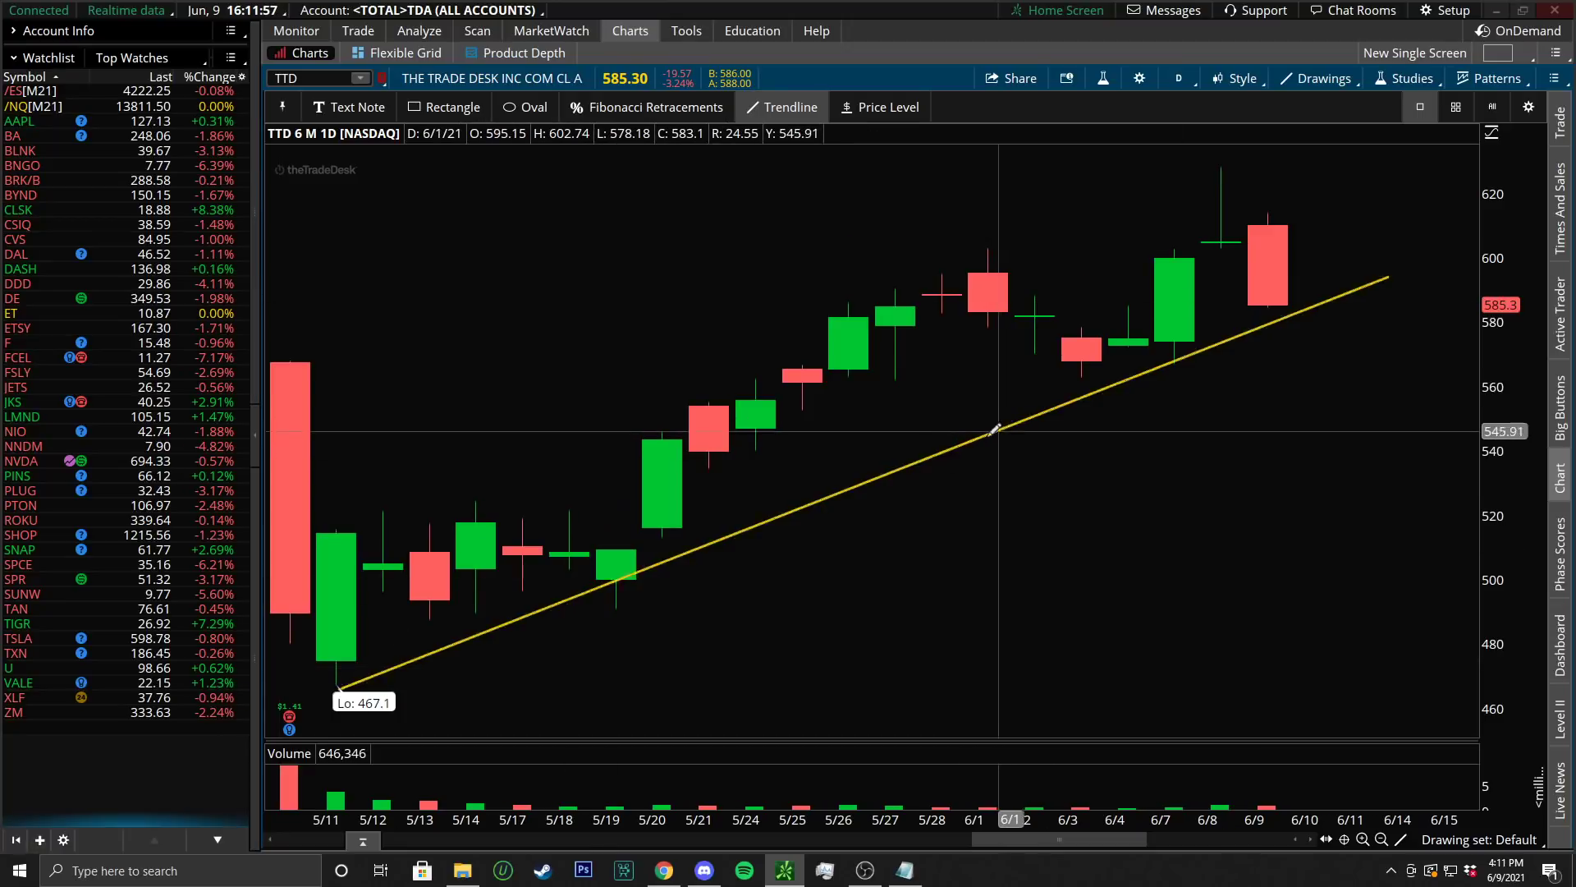
pyautogui.click(327, 525)
pyautogui.click(1090, 208)
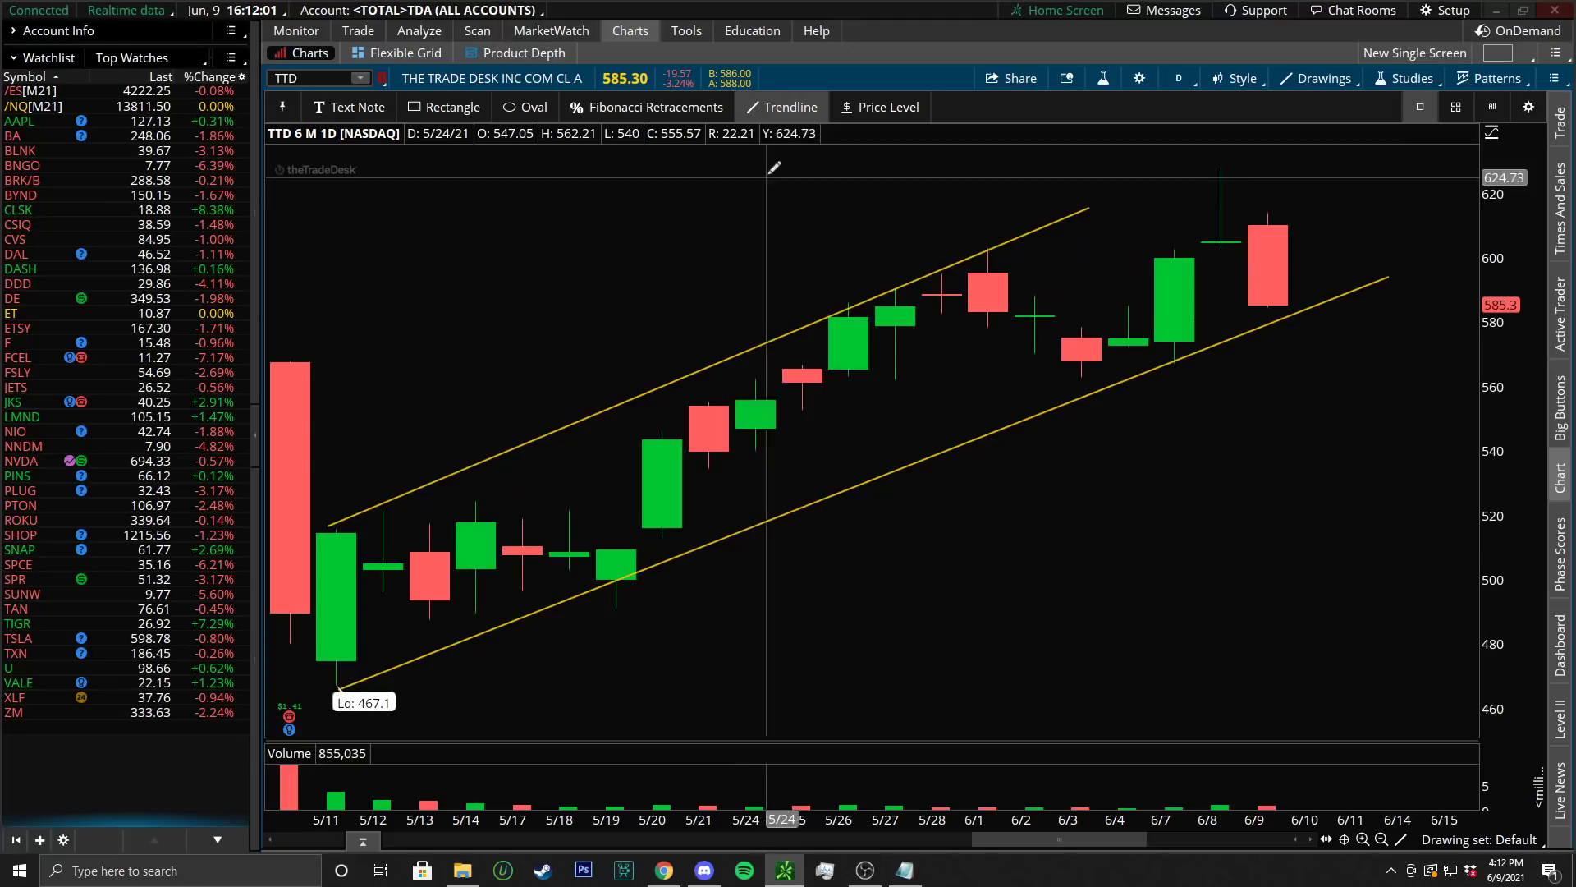
# Highlight the last three TTD candles, 6/7 to 6/9, with a rectangle
pyautogui.click(439, 105)
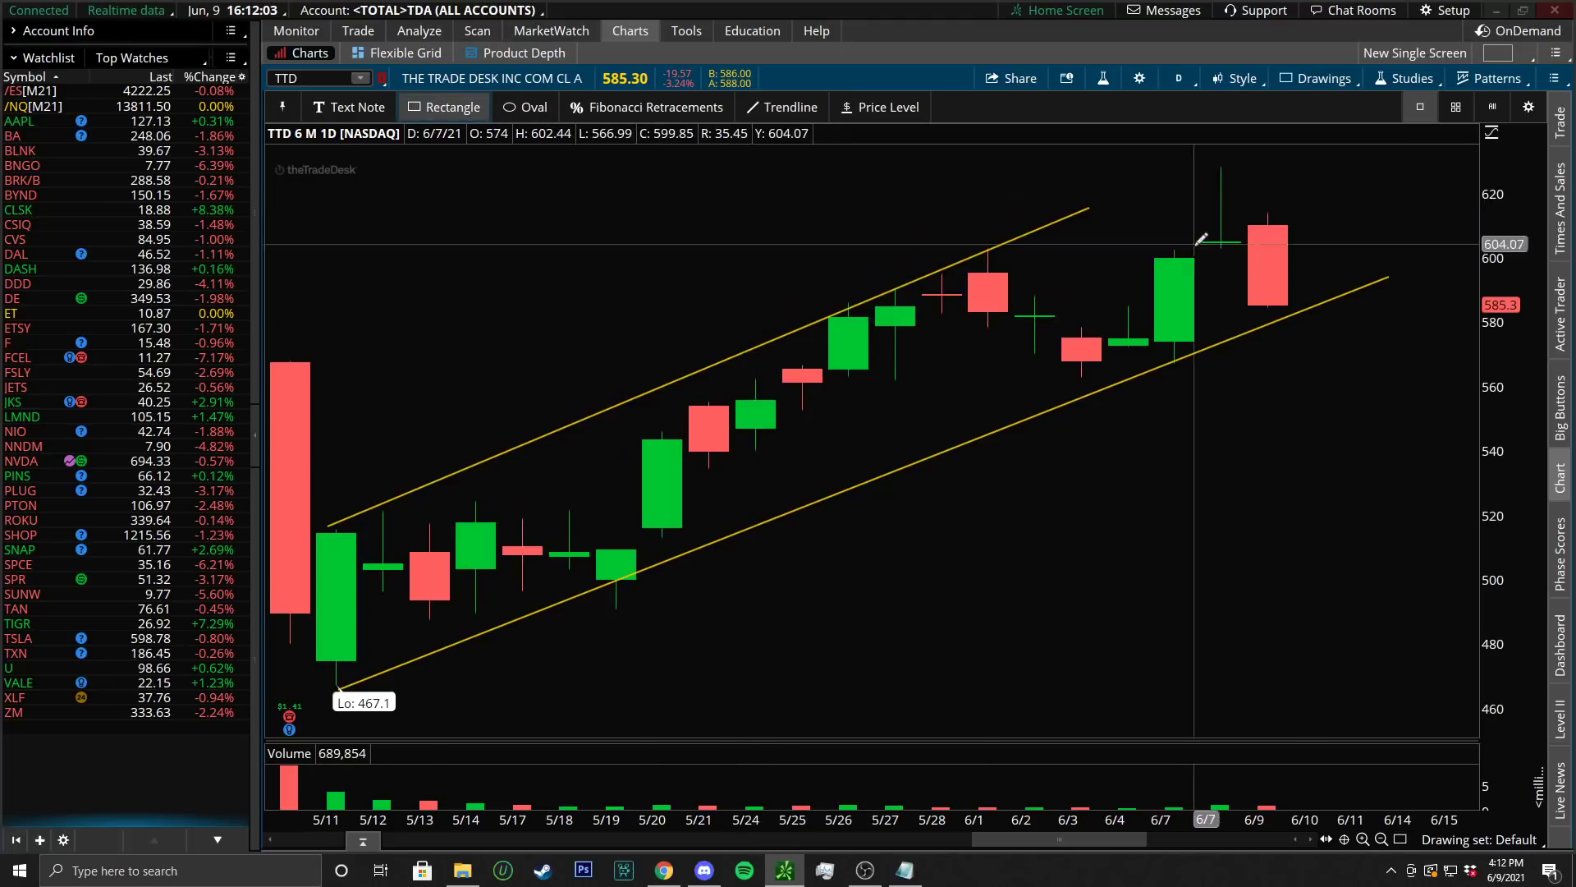
pyautogui.click(1155, 343)
pyautogui.click(1305, 155)
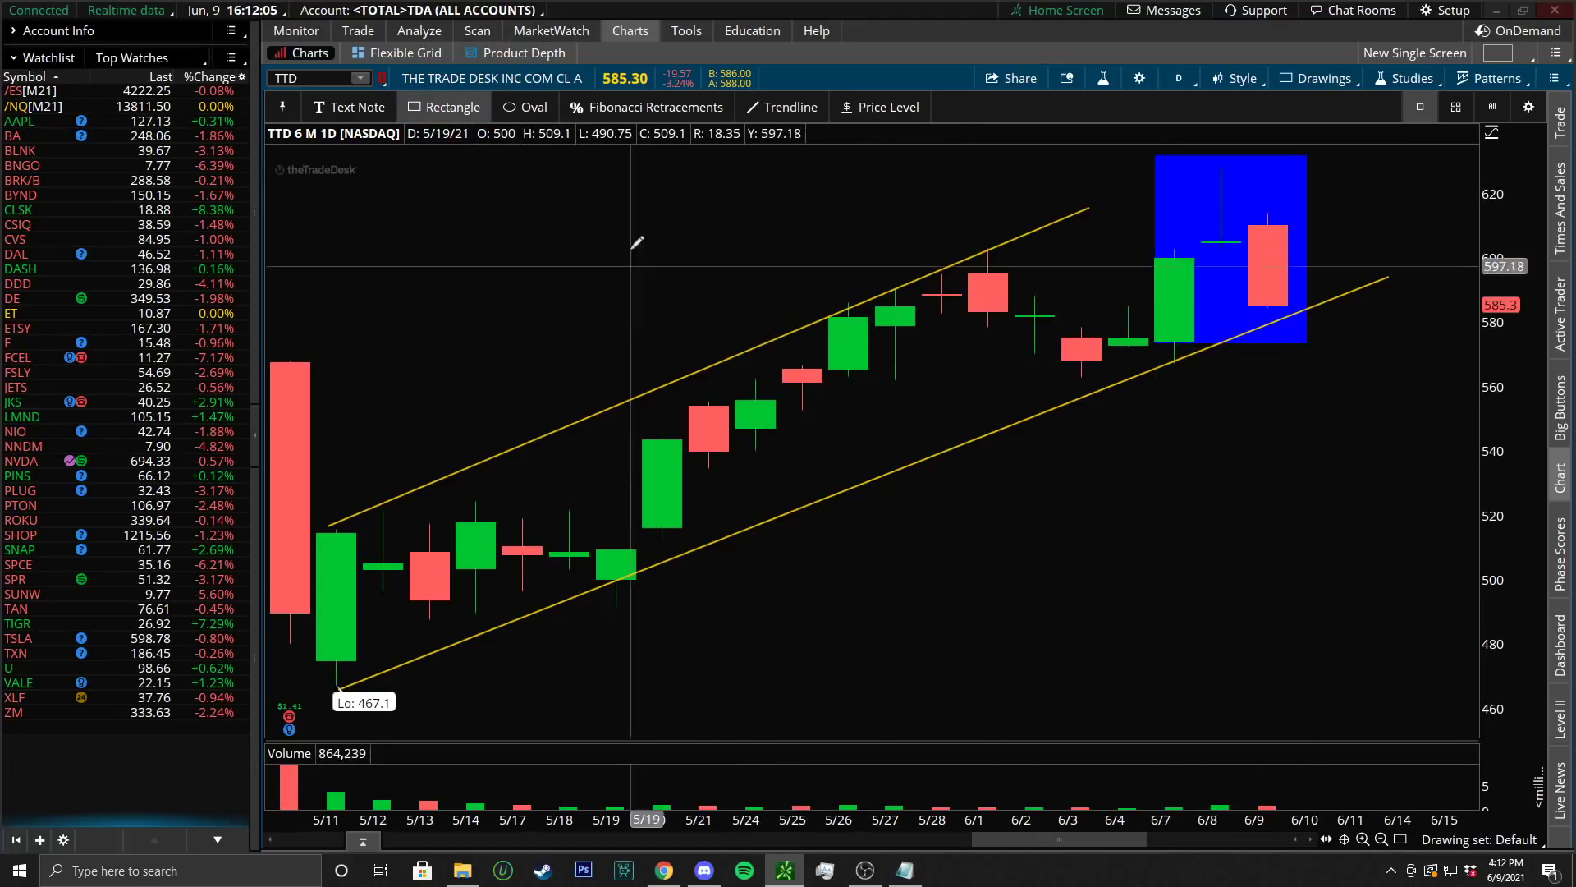
# Sketch three vertical trendlines side by side below the TTD channel near 6/4, the middle one short and high, the third the tallest
pyautogui.click(817, 109)
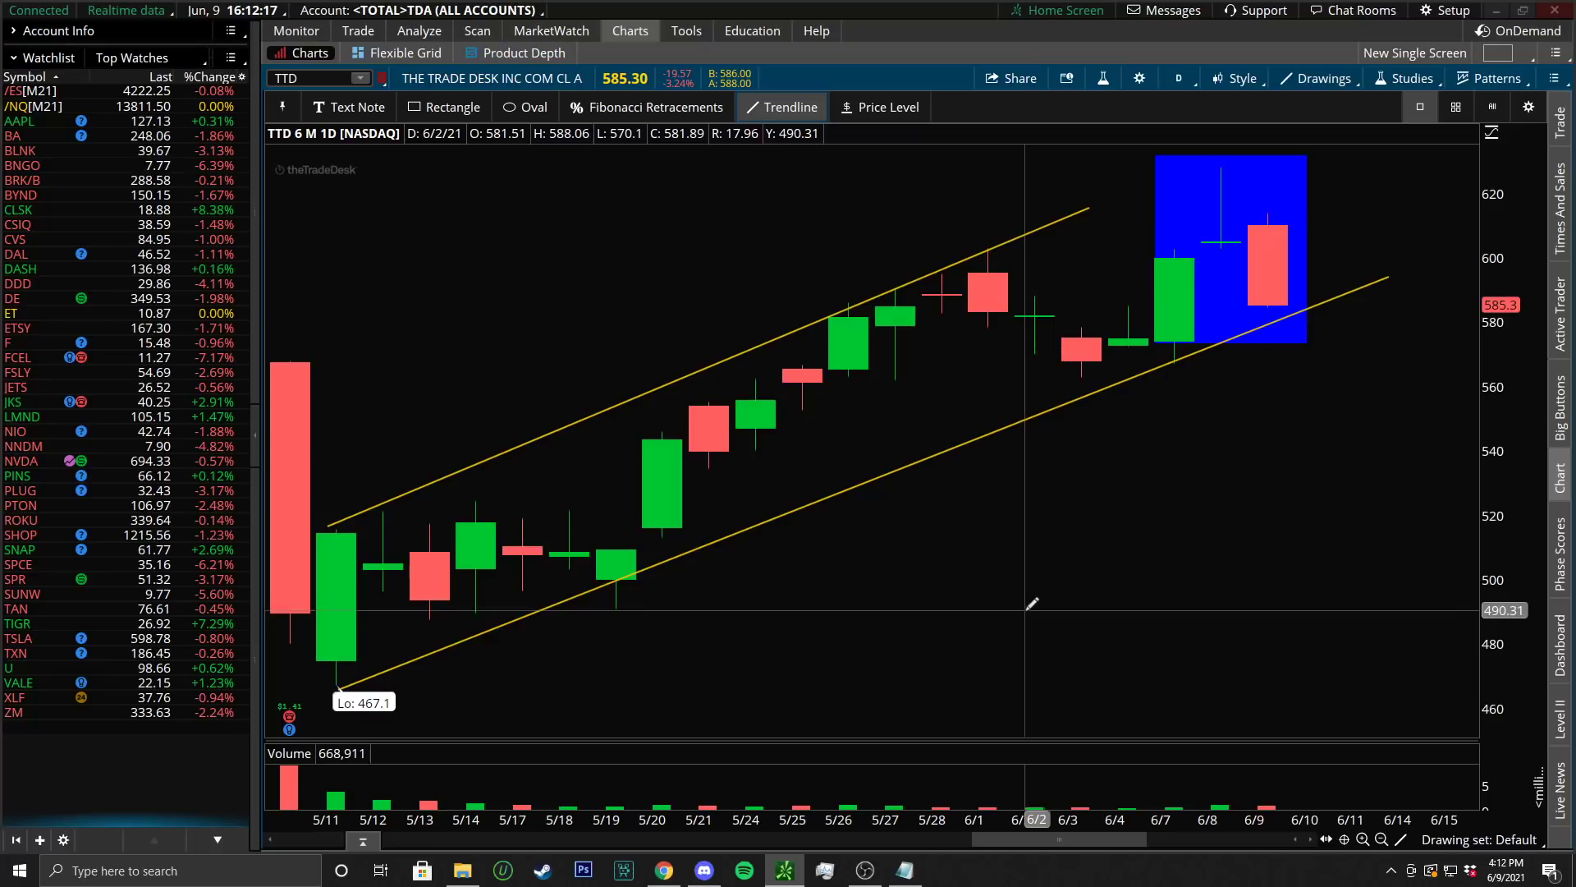
pyautogui.click(1097, 584)
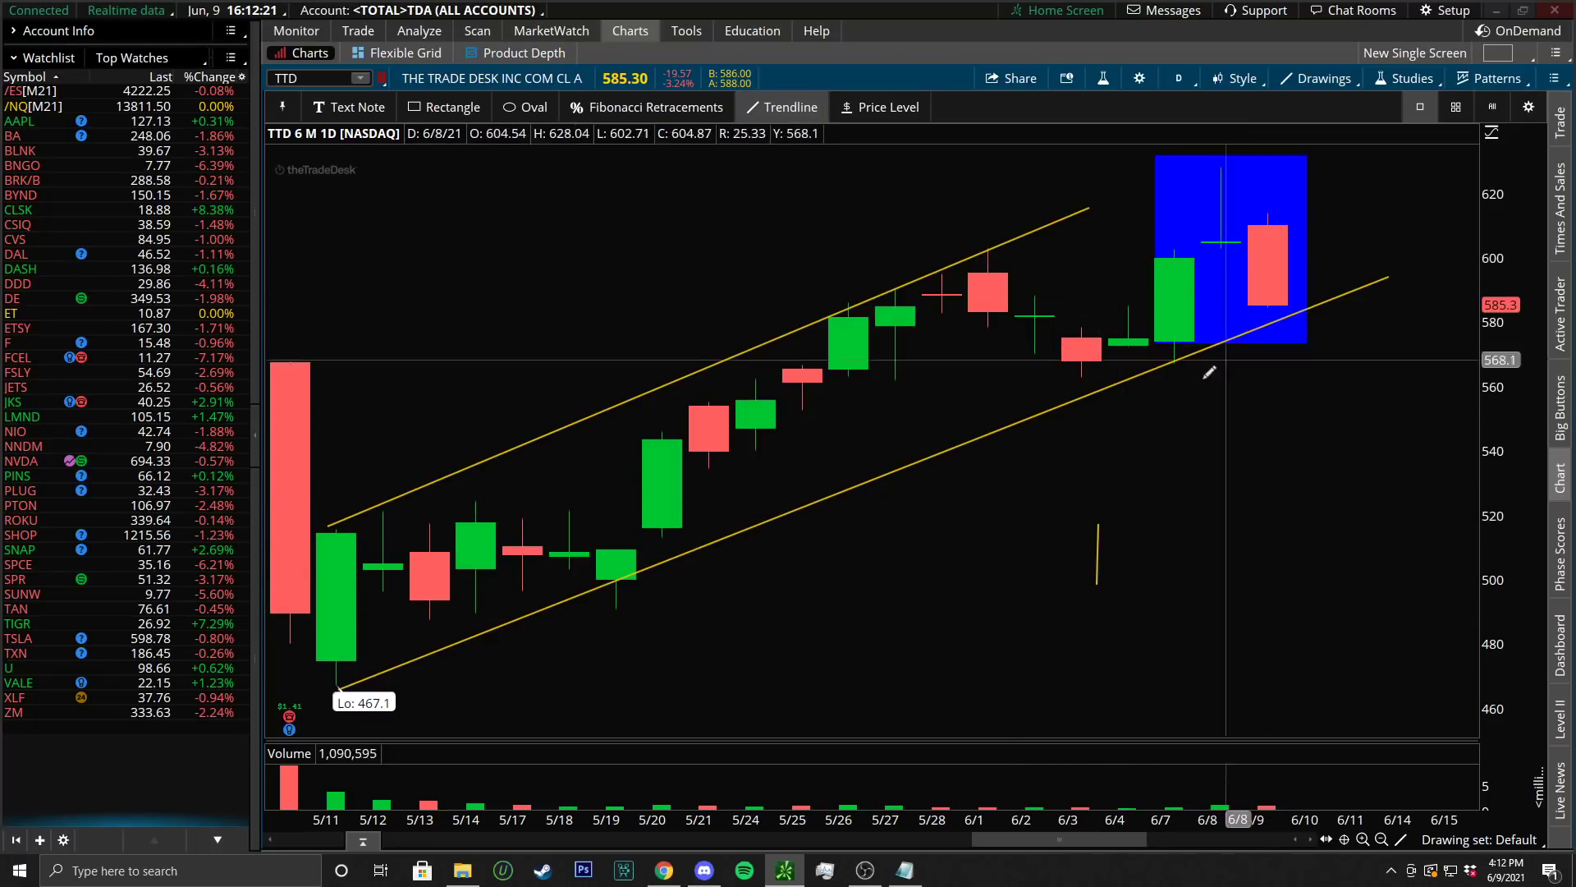
pyautogui.click(1112, 490)
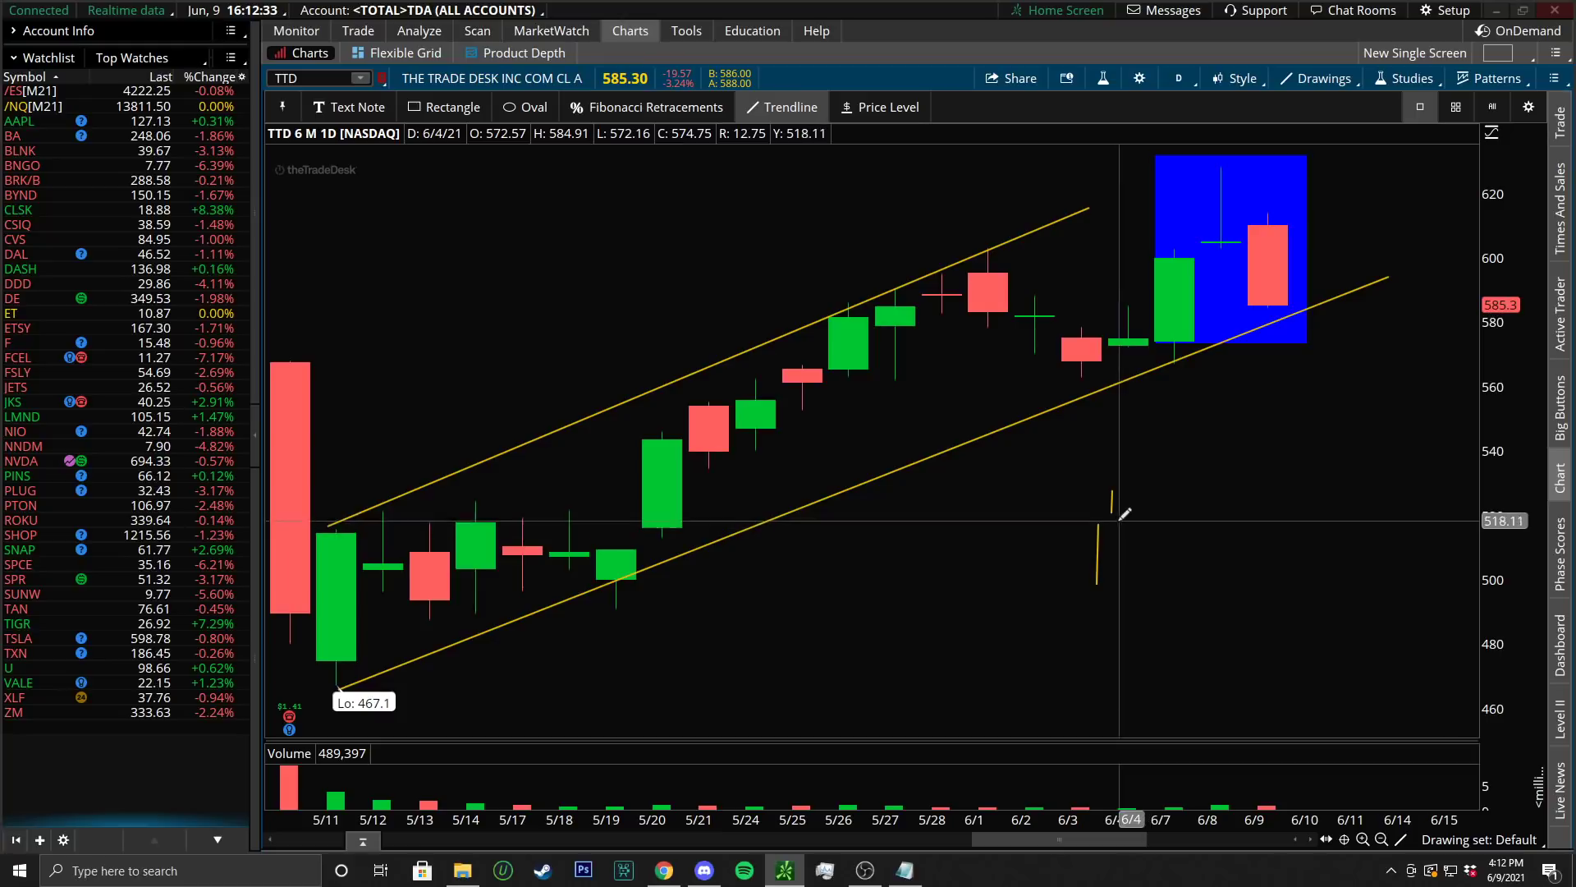
pyautogui.moveTo(1130, 521); pyautogui.dragTo(1129, 585)
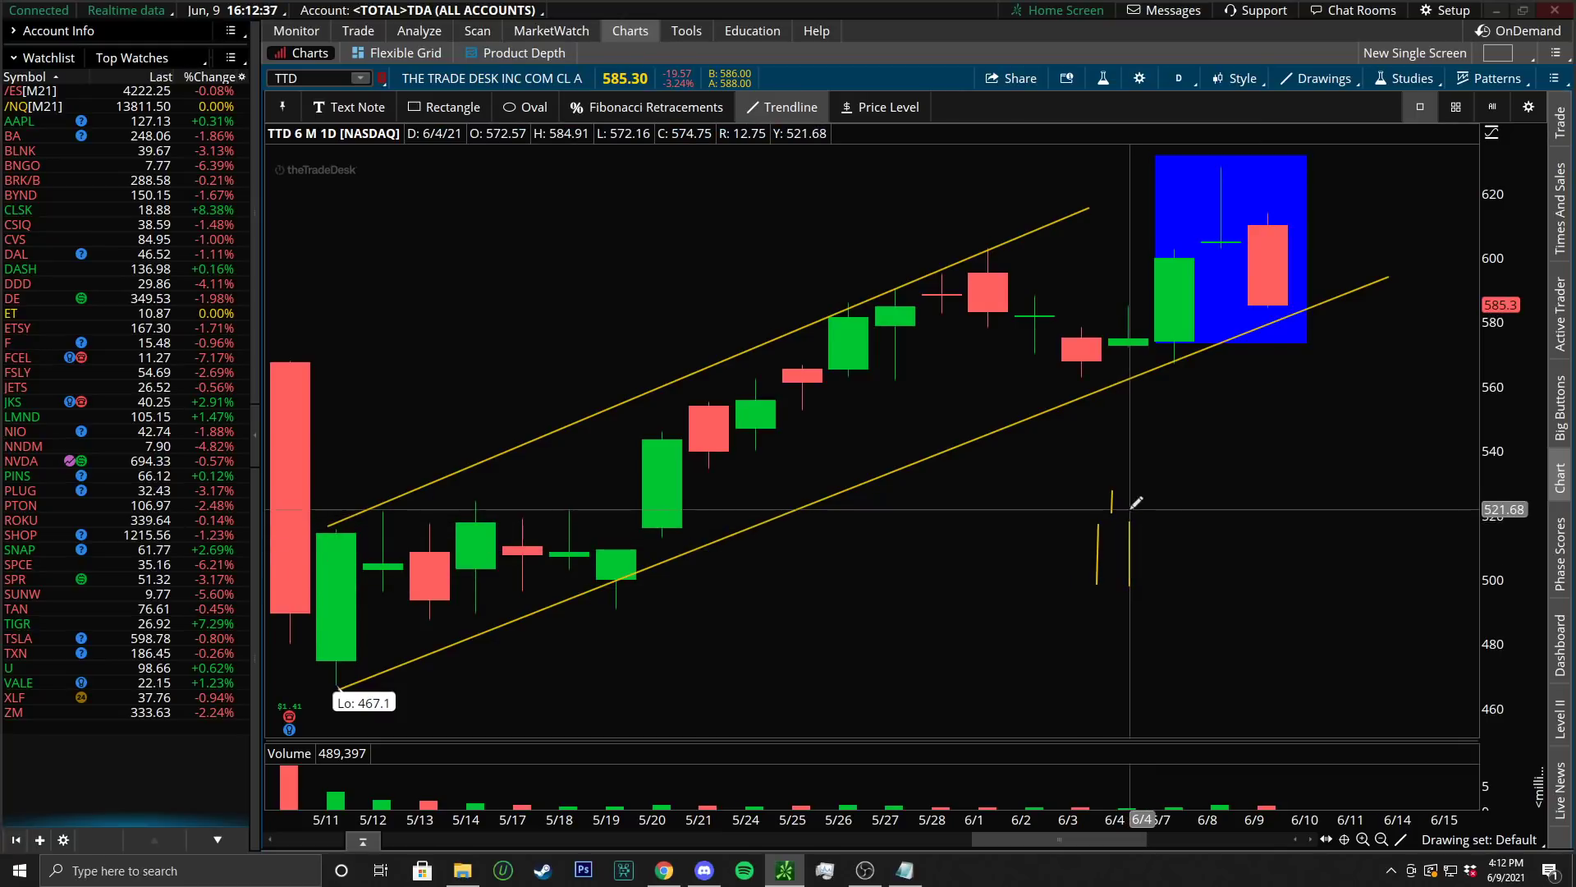
pyautogui.moveTo(1131, 478); pyautogui.dragTo(1129, 587)
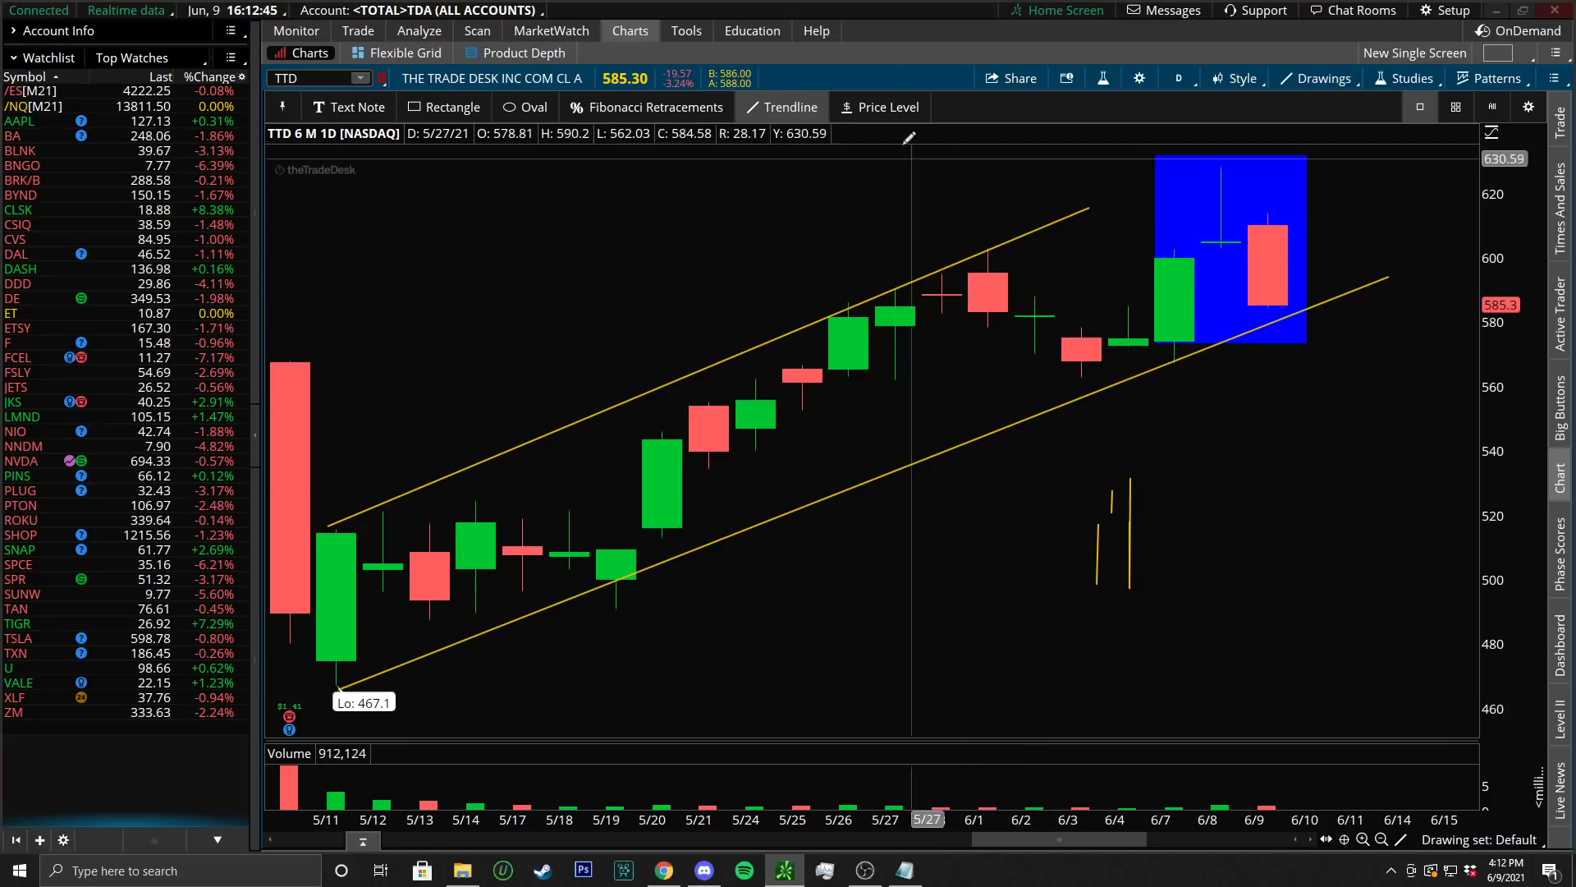
# Add horizontal price levels on the TTD chart at $610.19 and $573.97, marking the top and bottom of the highlighted candle bodies
pyautogui.click(880, 107)
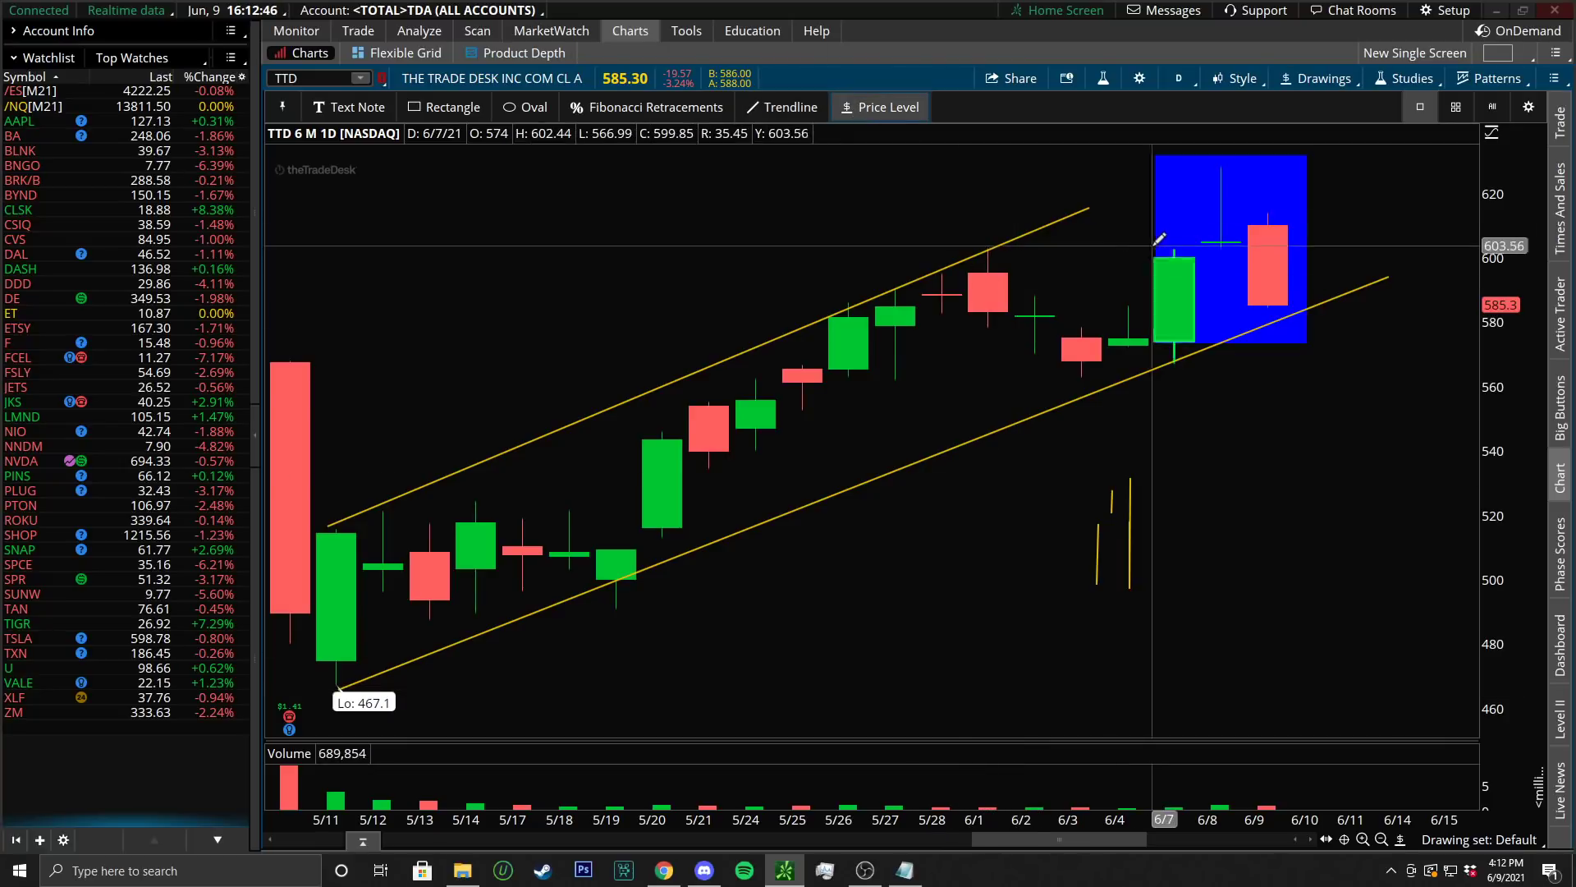
pyautogui.click(1066, 224)
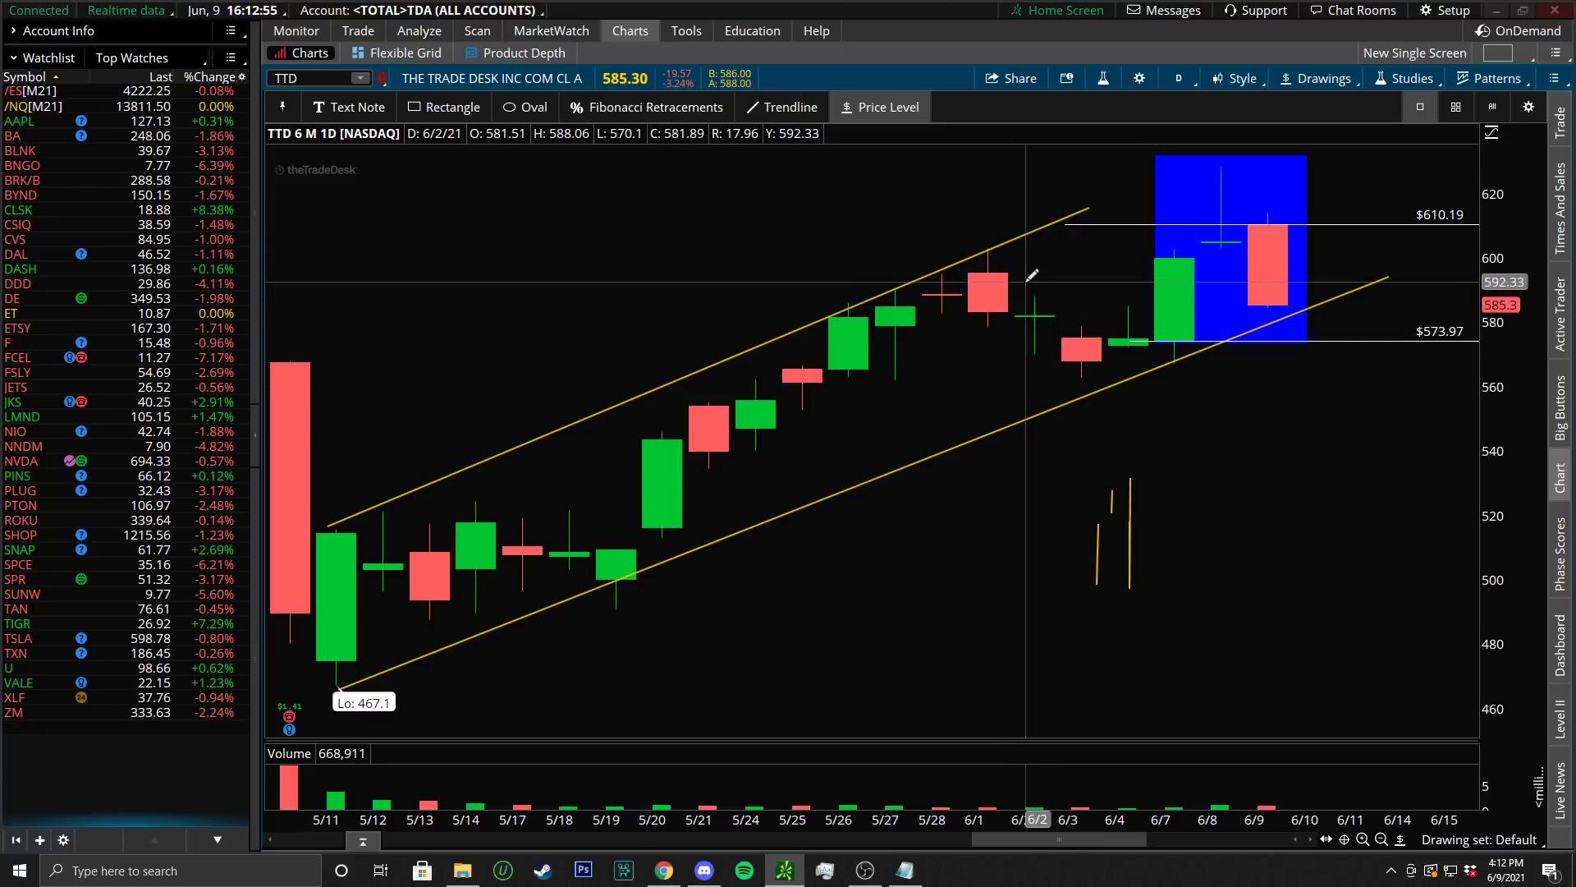
pyautogui.rightClick(1078, 281)
pyautogui.click(1165, 390)
# Mark the midpoint between the two TTD levels with a $592.08 price level, using a temporary Fibonacci retracement from $573.97 to $610.19
pyautogui.click(647, 107)
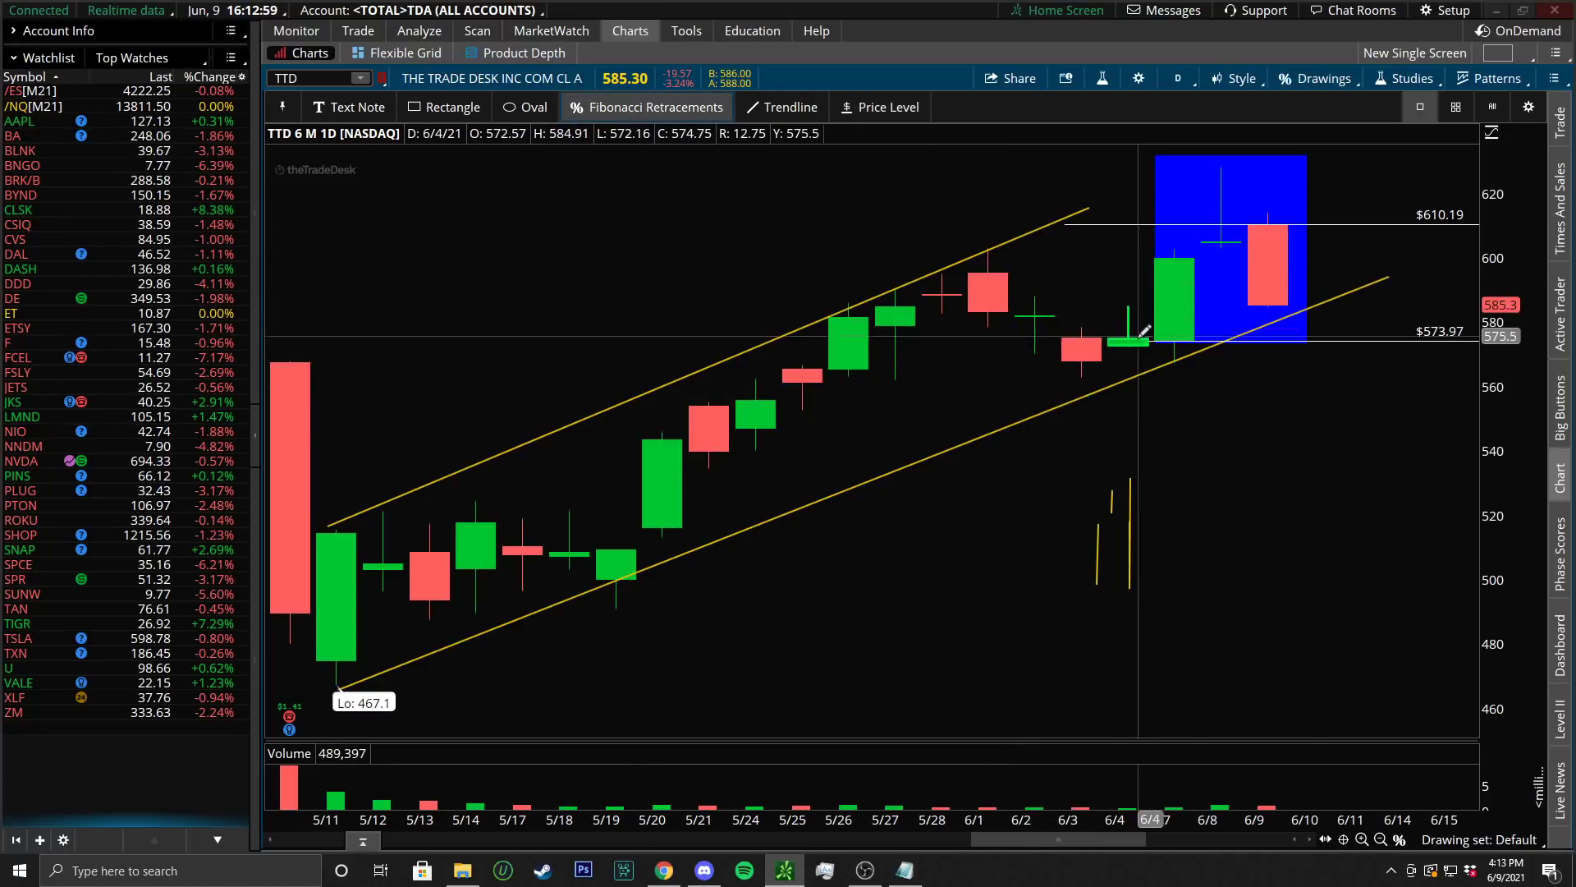
pyautogui.click(1117, 335)
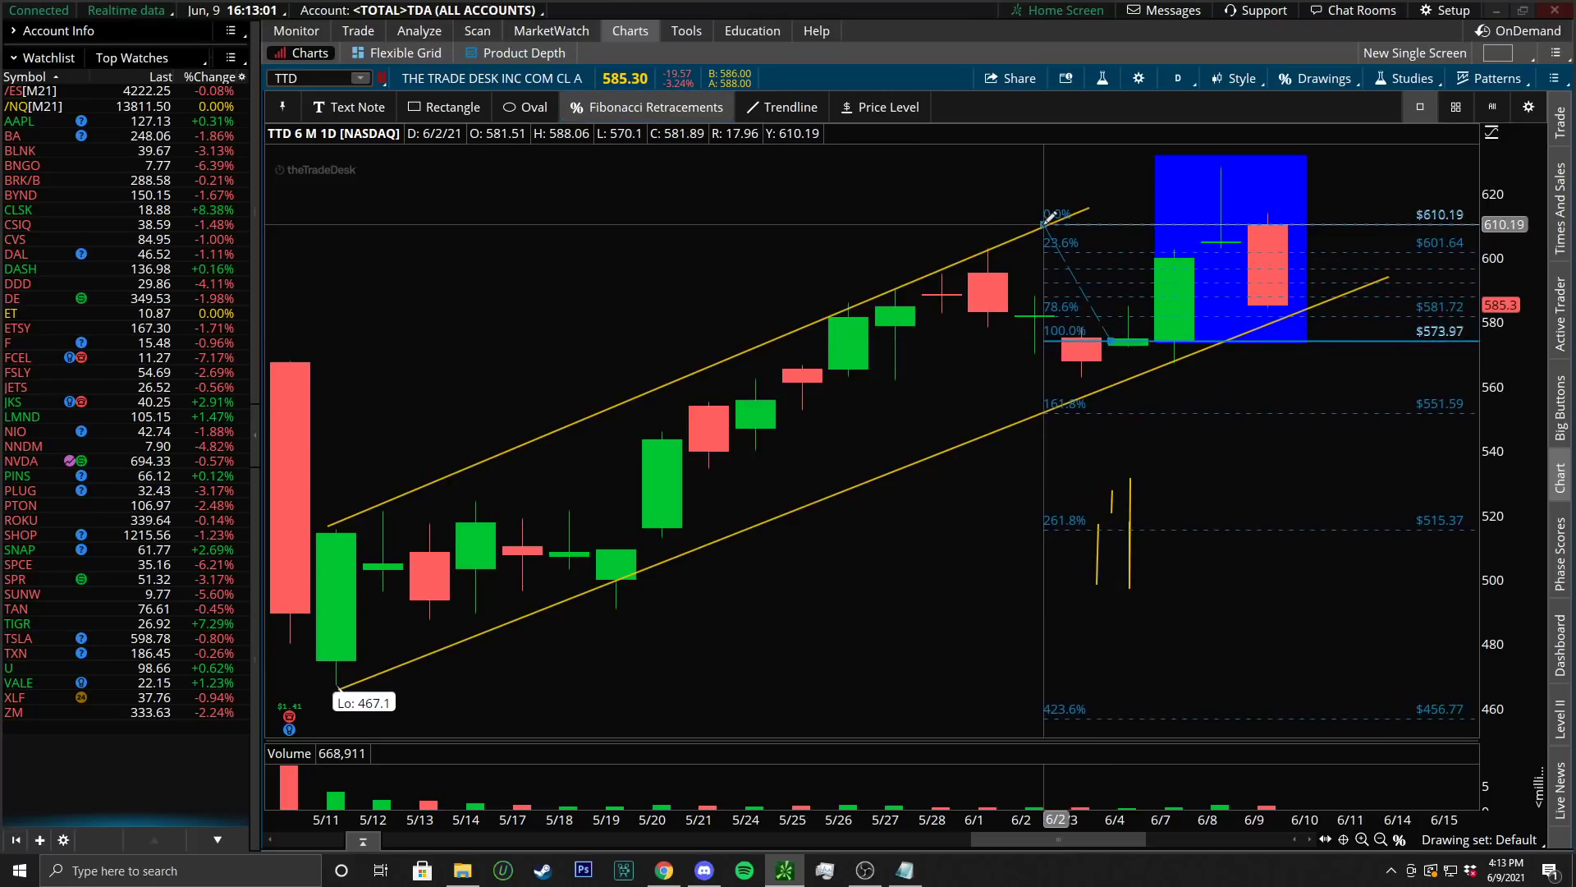
pyautogui.click(1049, 217)
pyautogui.click(903, 106)
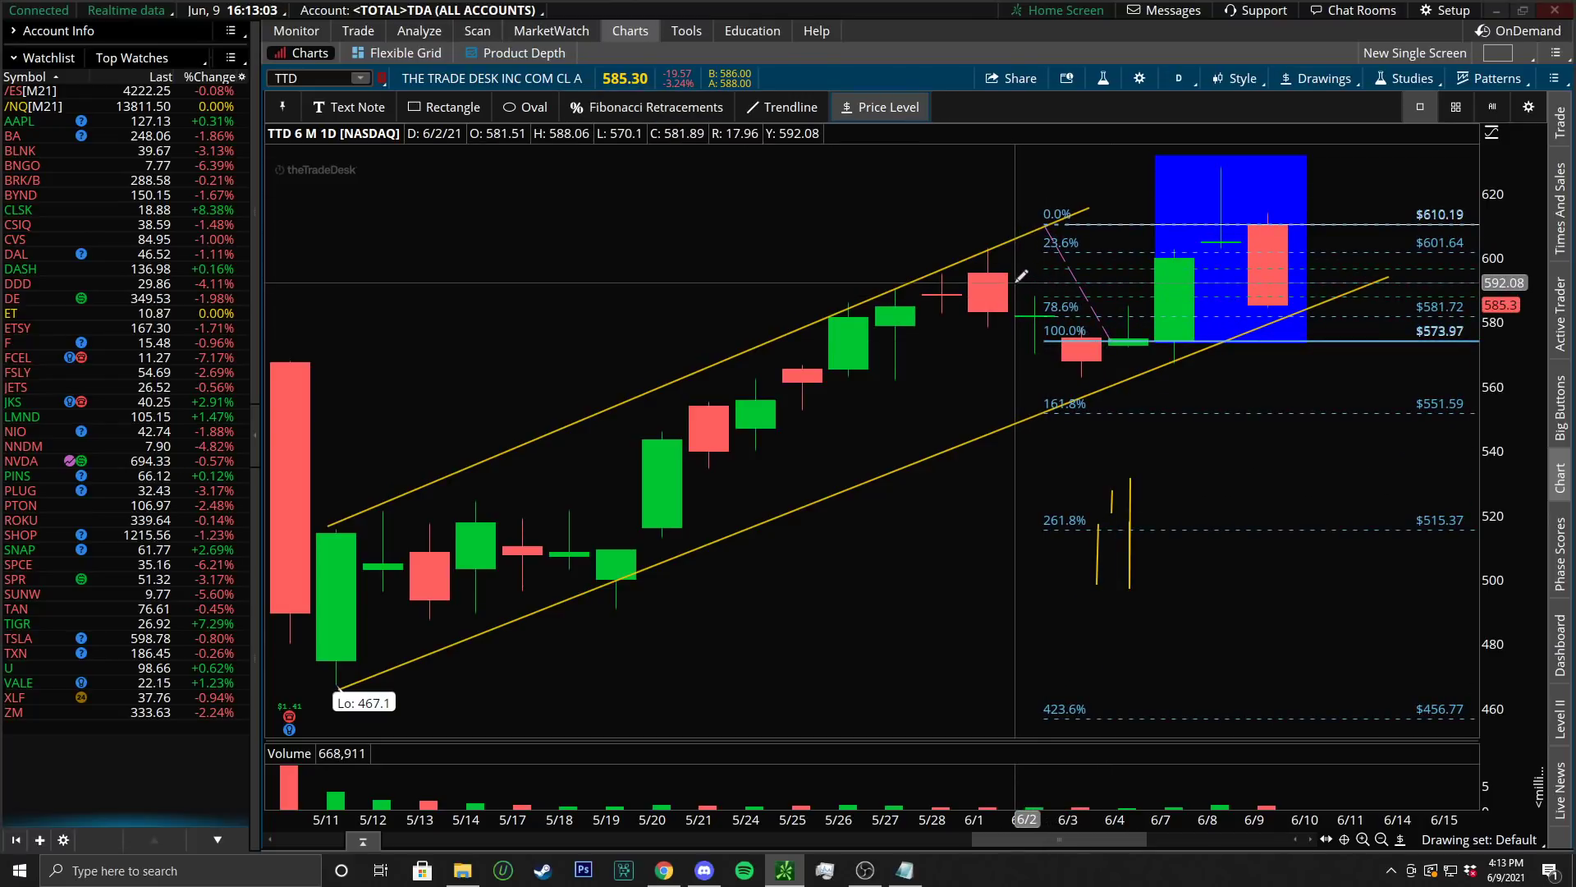
pyautogui.click(1016, 282)
pyautogui.rightClick(1093, 256)
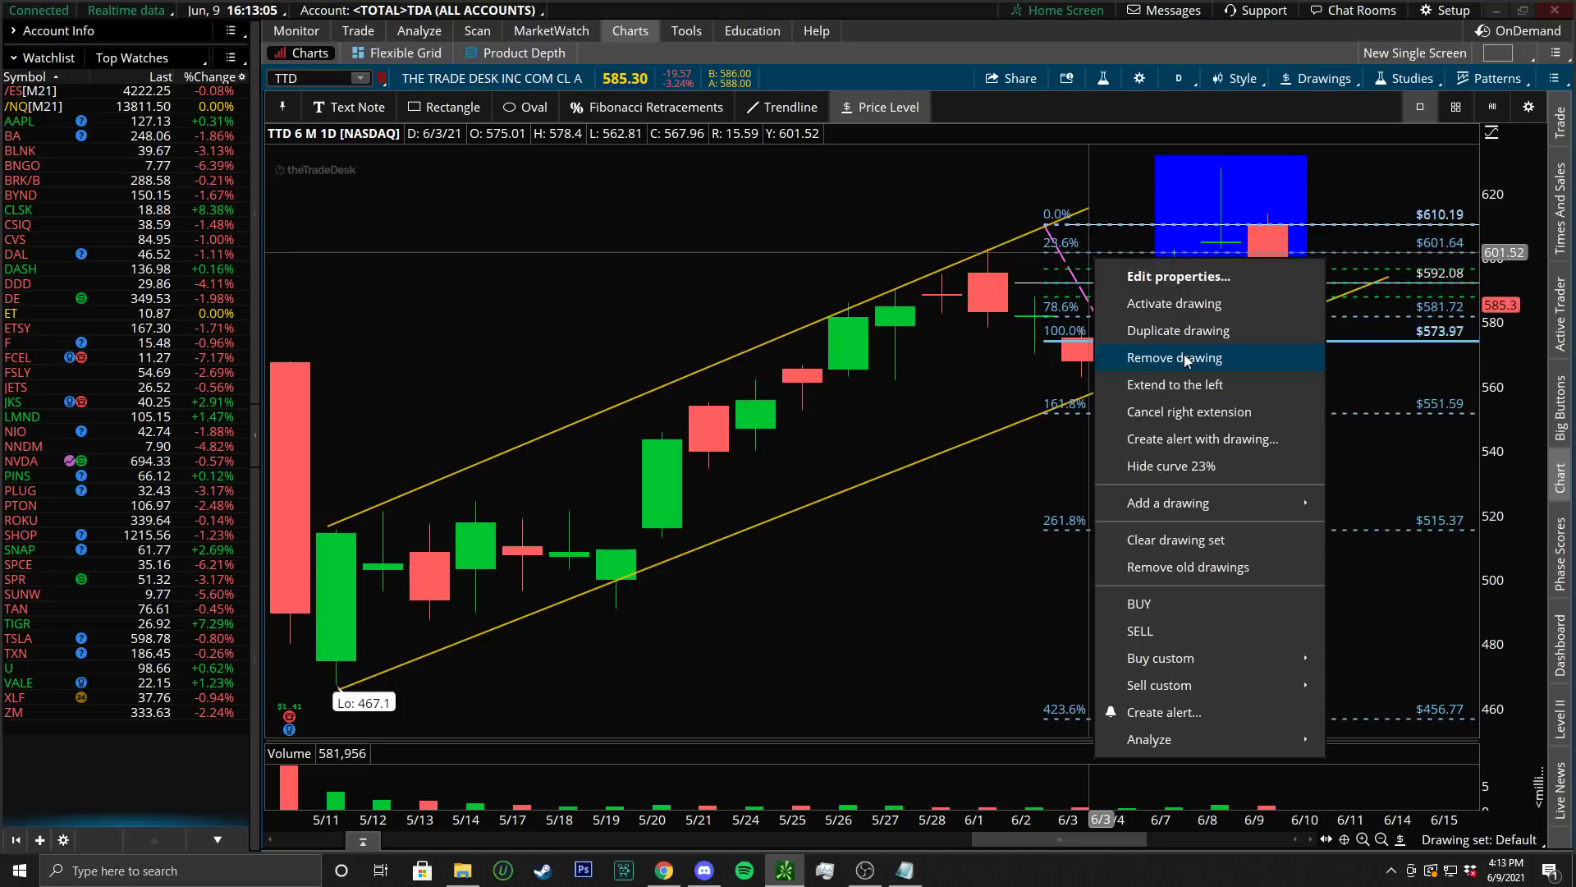
pyautogui.click(1149, 356)
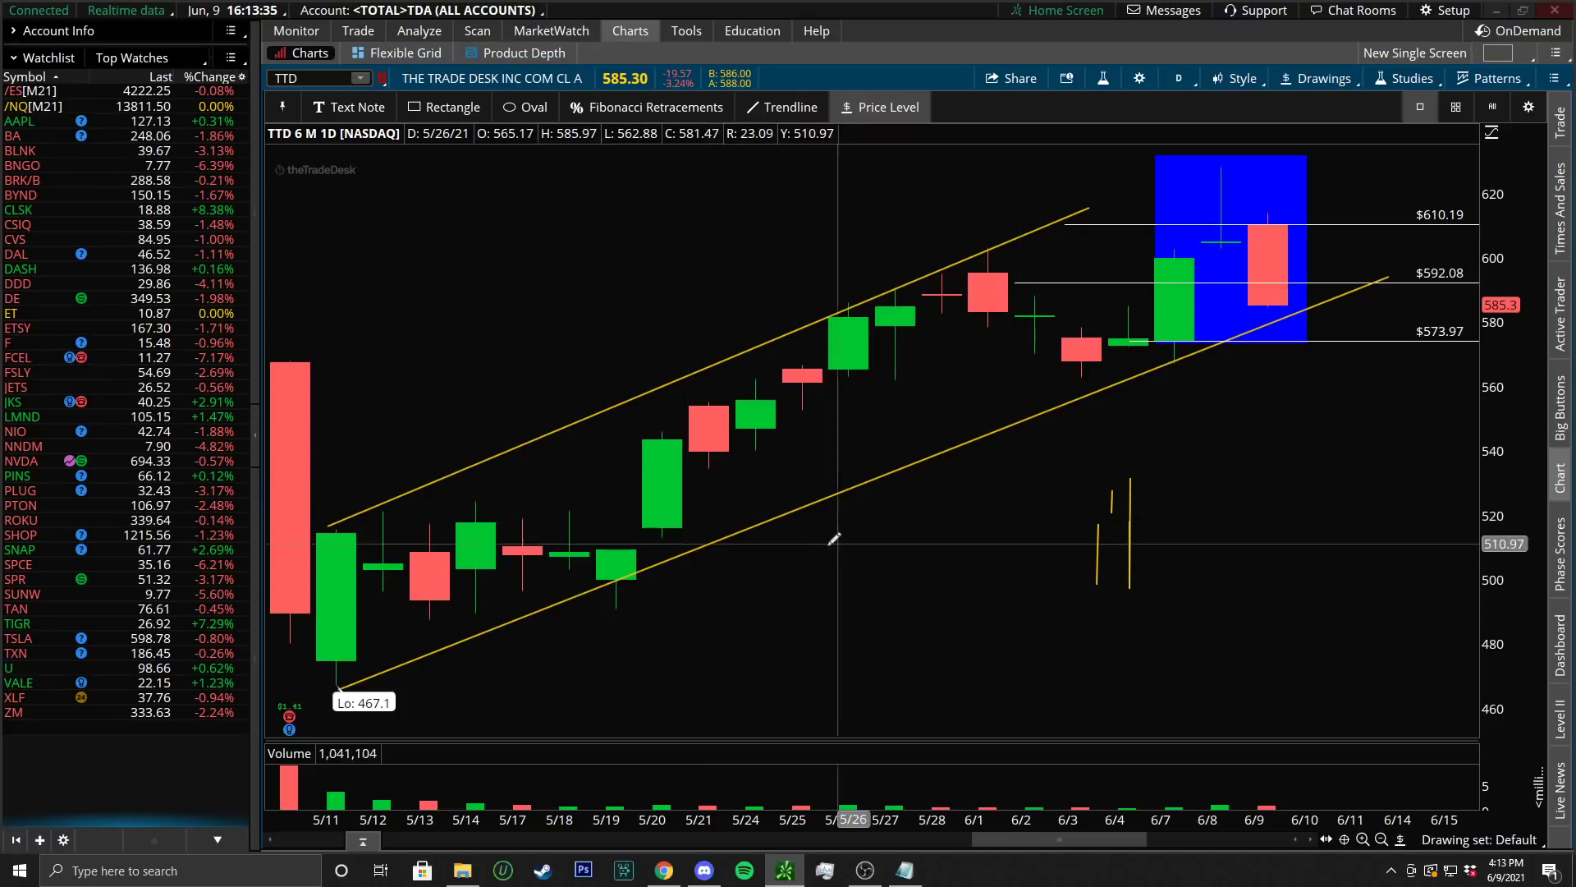
# Sketch a falling channel below the TTD channel with two roughly parallel trendlines running down from around 5/25 and 5/26
pyautogui.click(777, 118)
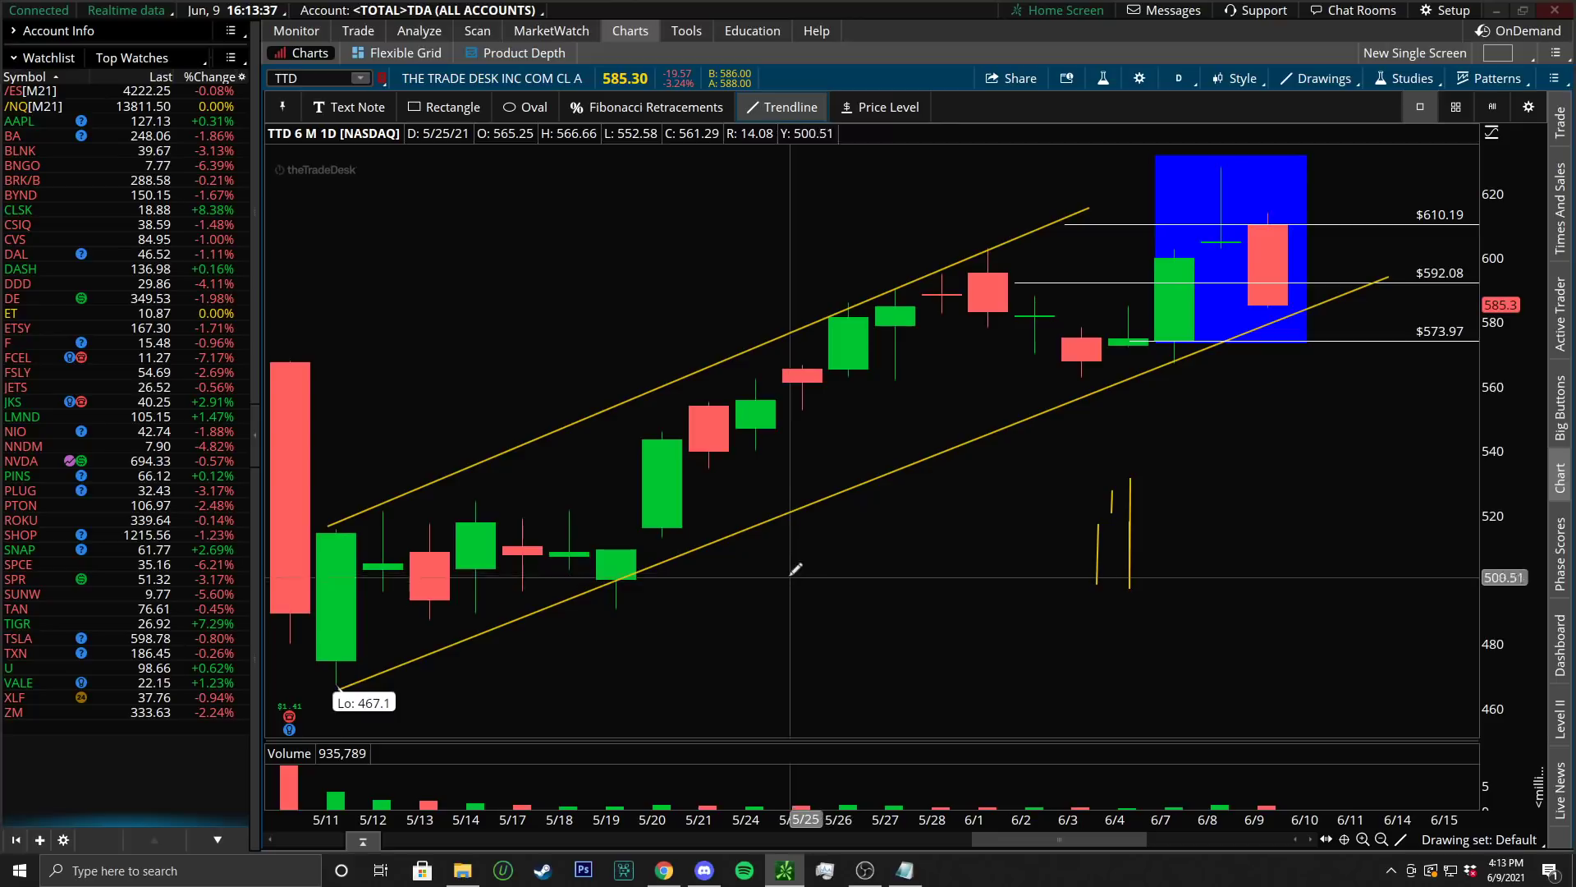
pyautogui.click(786, 564)
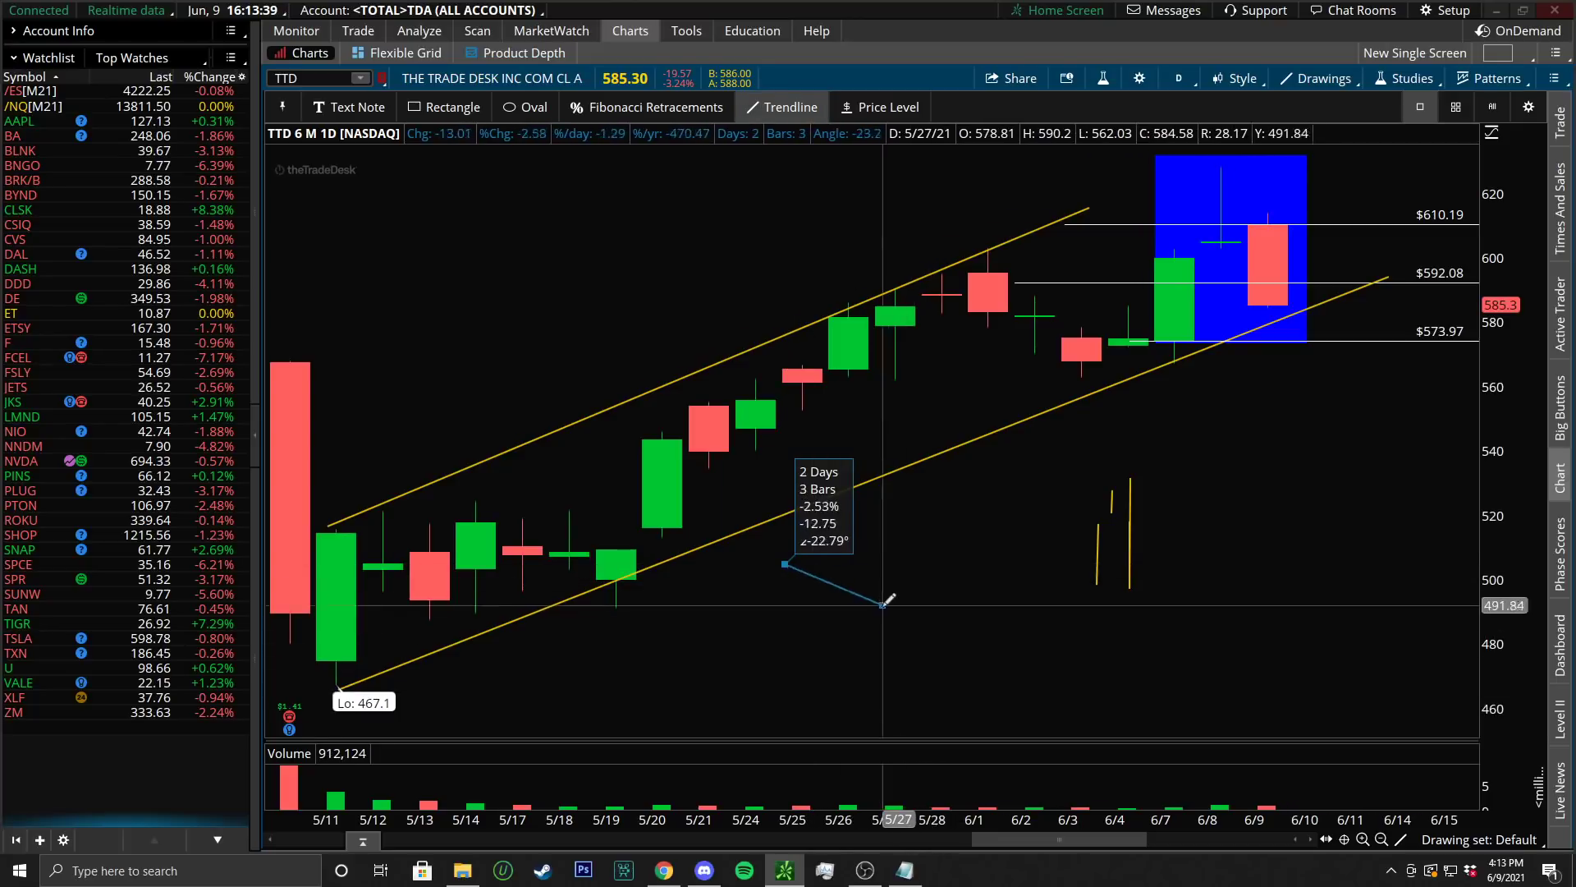
pyautogui.click(916, 704)
pyautogui.click(845, 536)
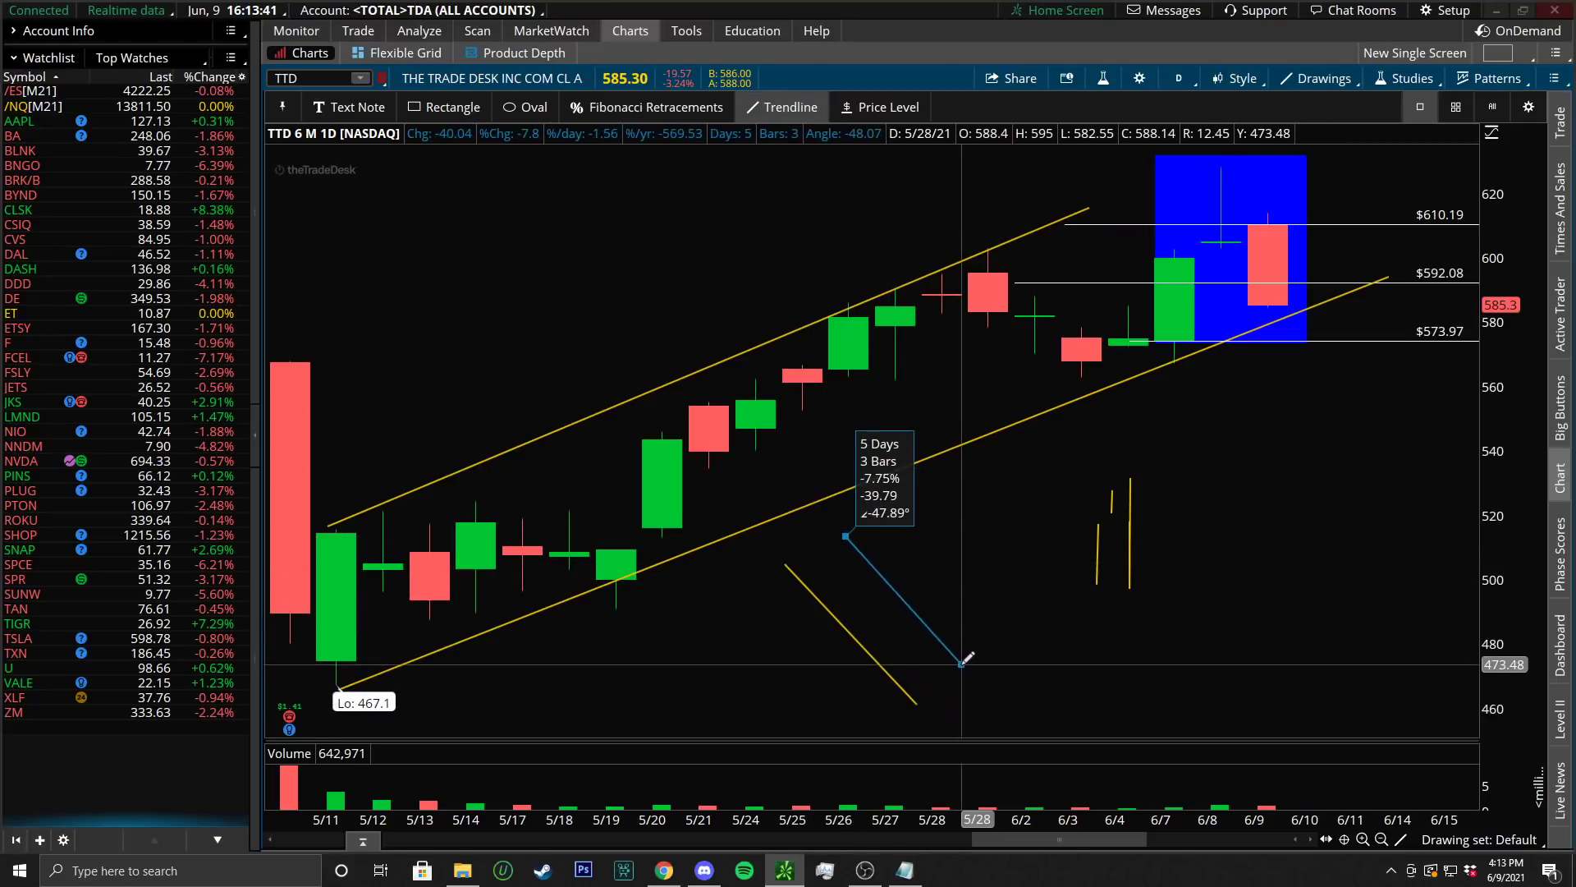
pyautogui.click(960, 662)
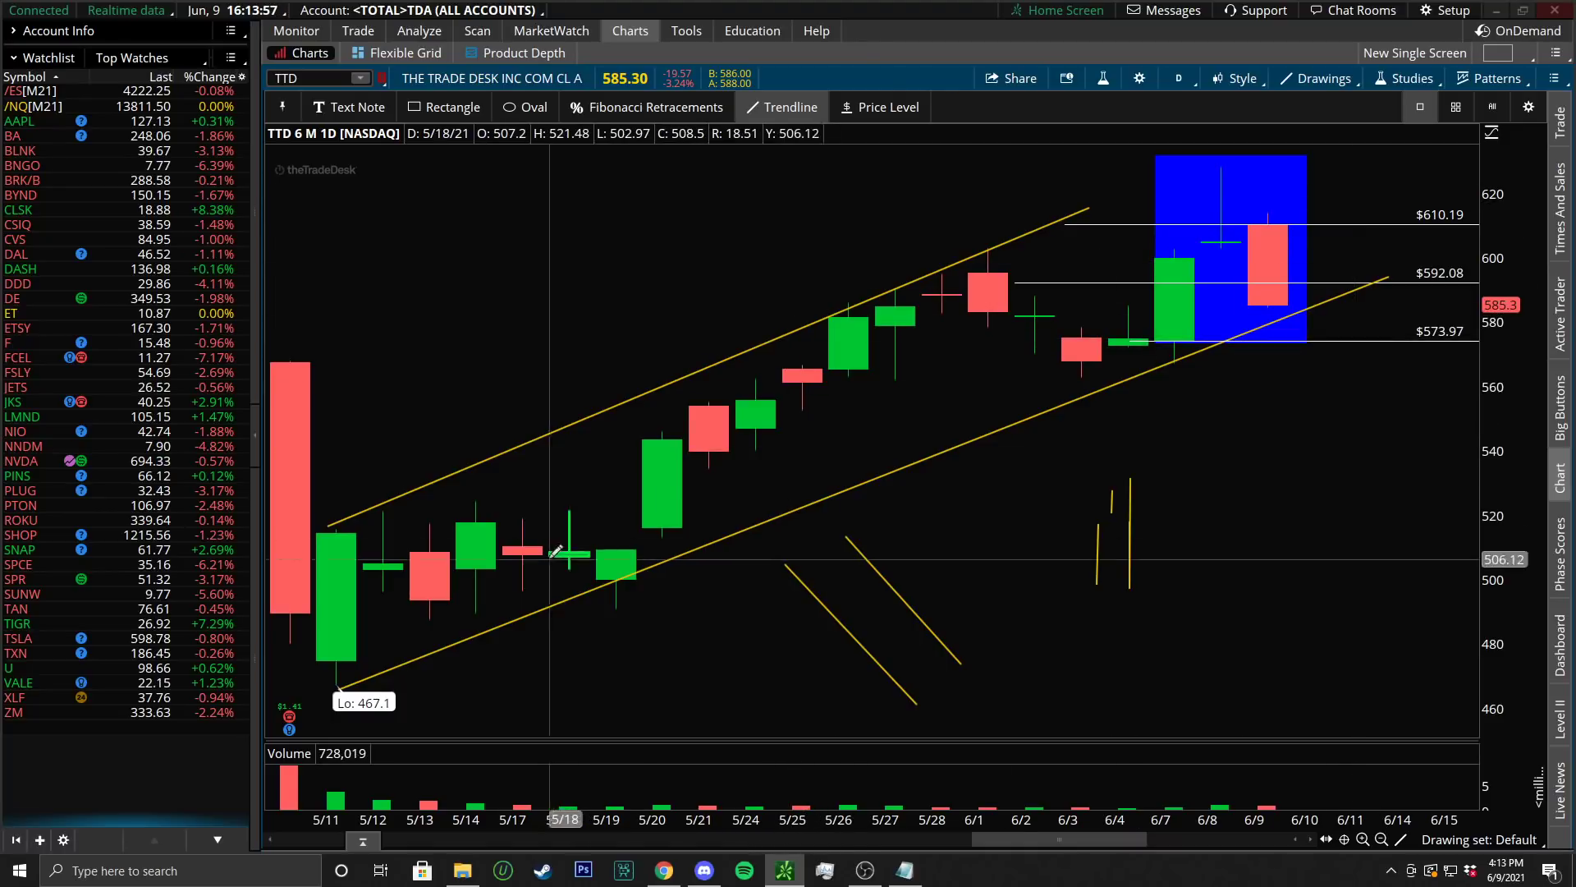
# Sketch two short vertical trendlines below 6/7, one from about 497 to 475 and the second lower, starting near 475
pyautogui.click(900, 113)
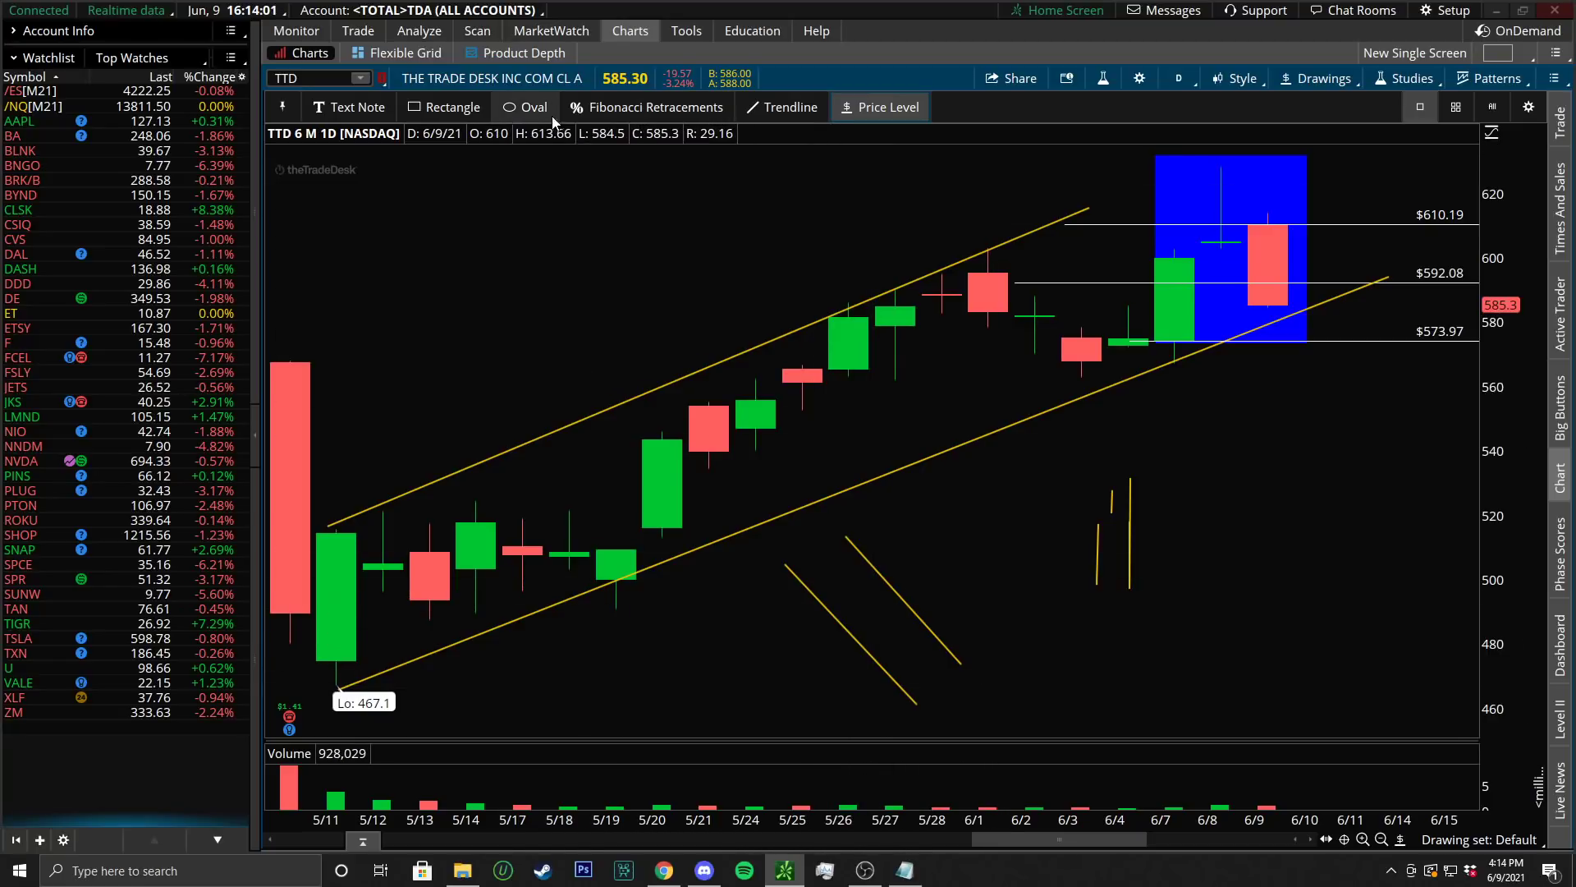
pyautogui.click(778, 111)
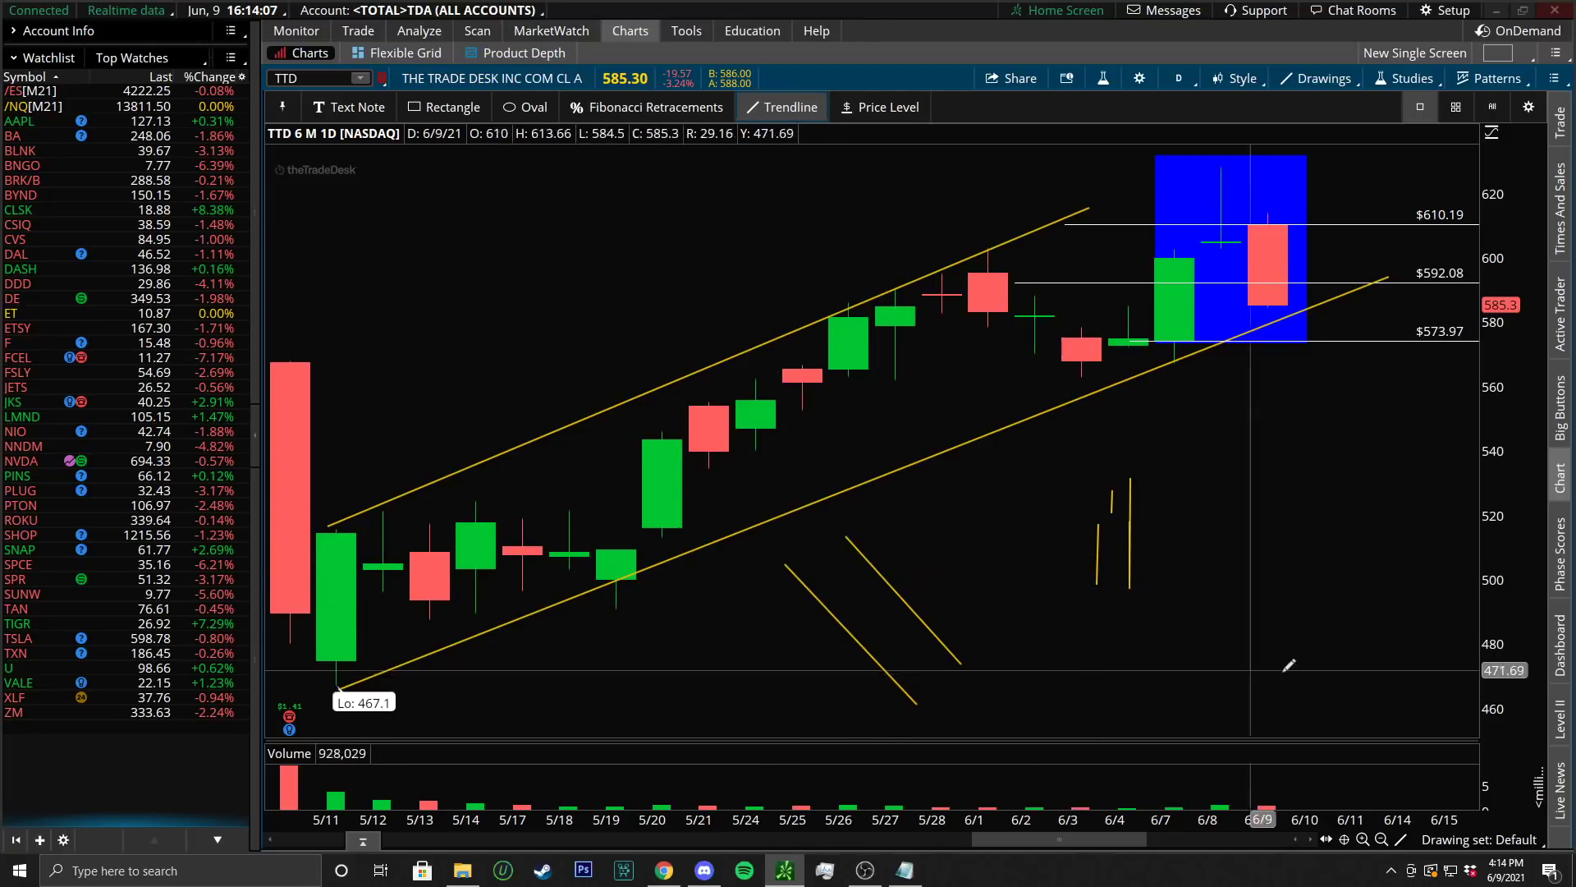
pyautogui.click(1164, 587)
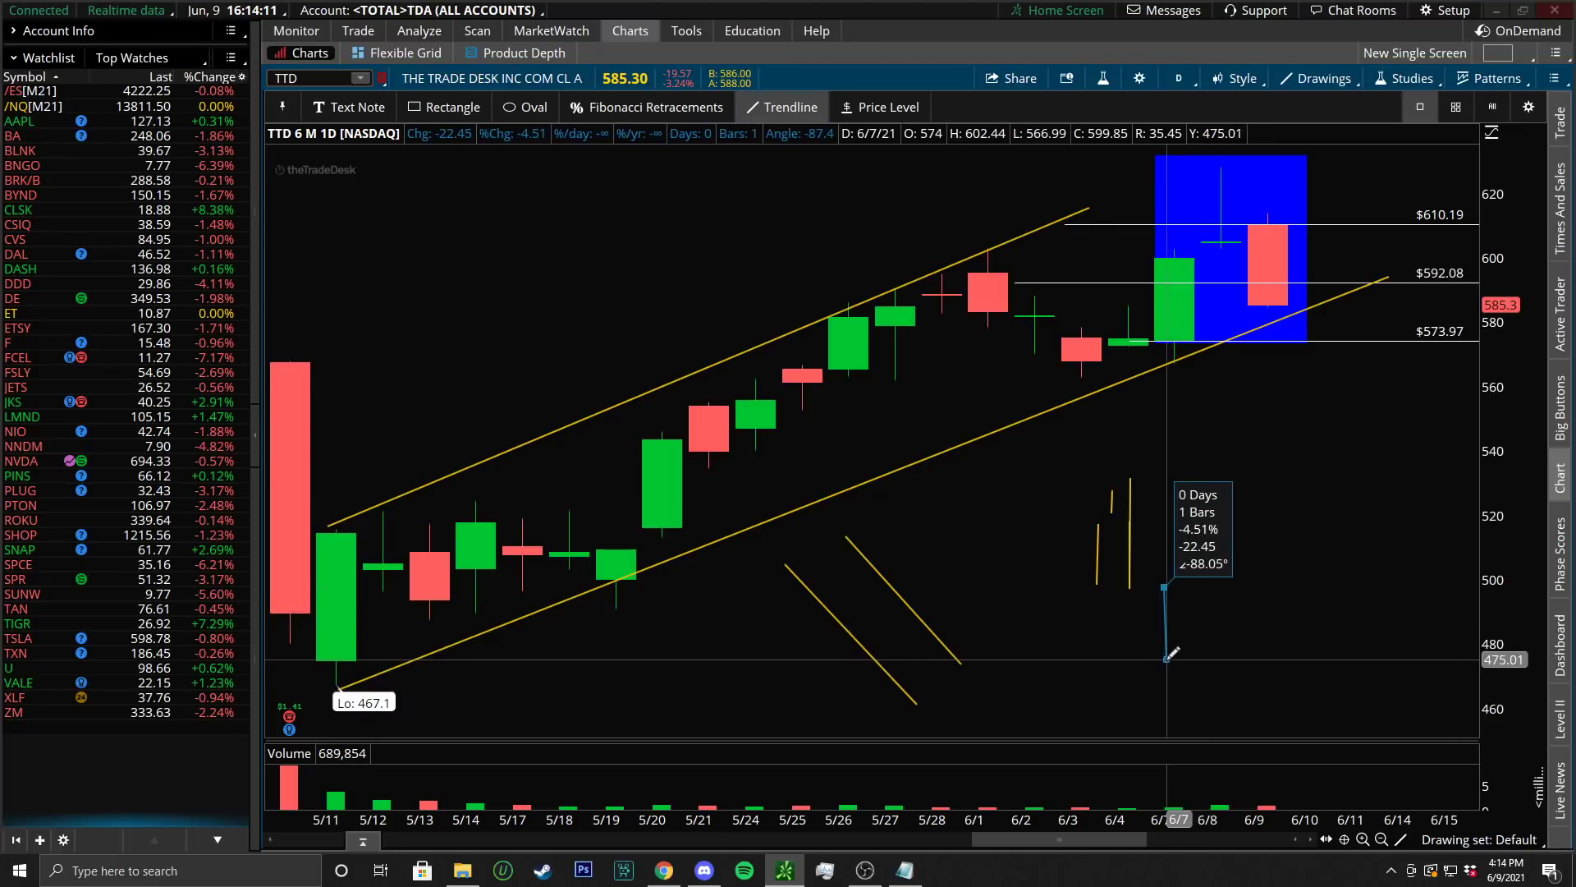
pyautogui.click(1166, 657)
pyautogui.click(1193, 656)
pyautogui.click(1197, 710)
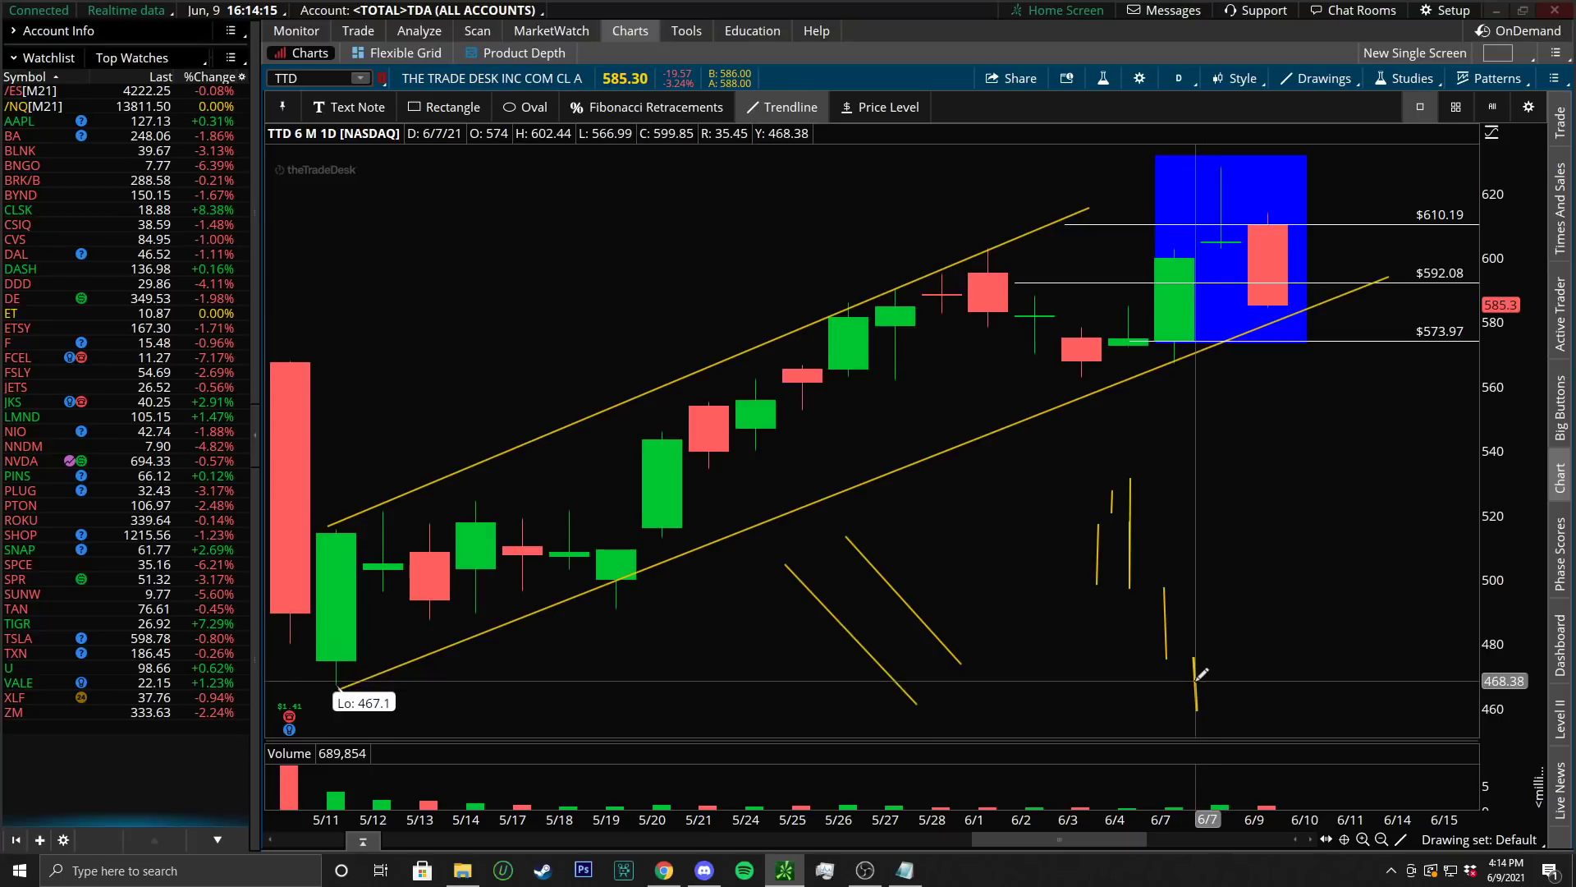
# Box in the lower vertical line with trendlines to form a candle body, and extend its wick below the body
pyautogui.click(1172, 658)
pyautogui.click(1225, 656)
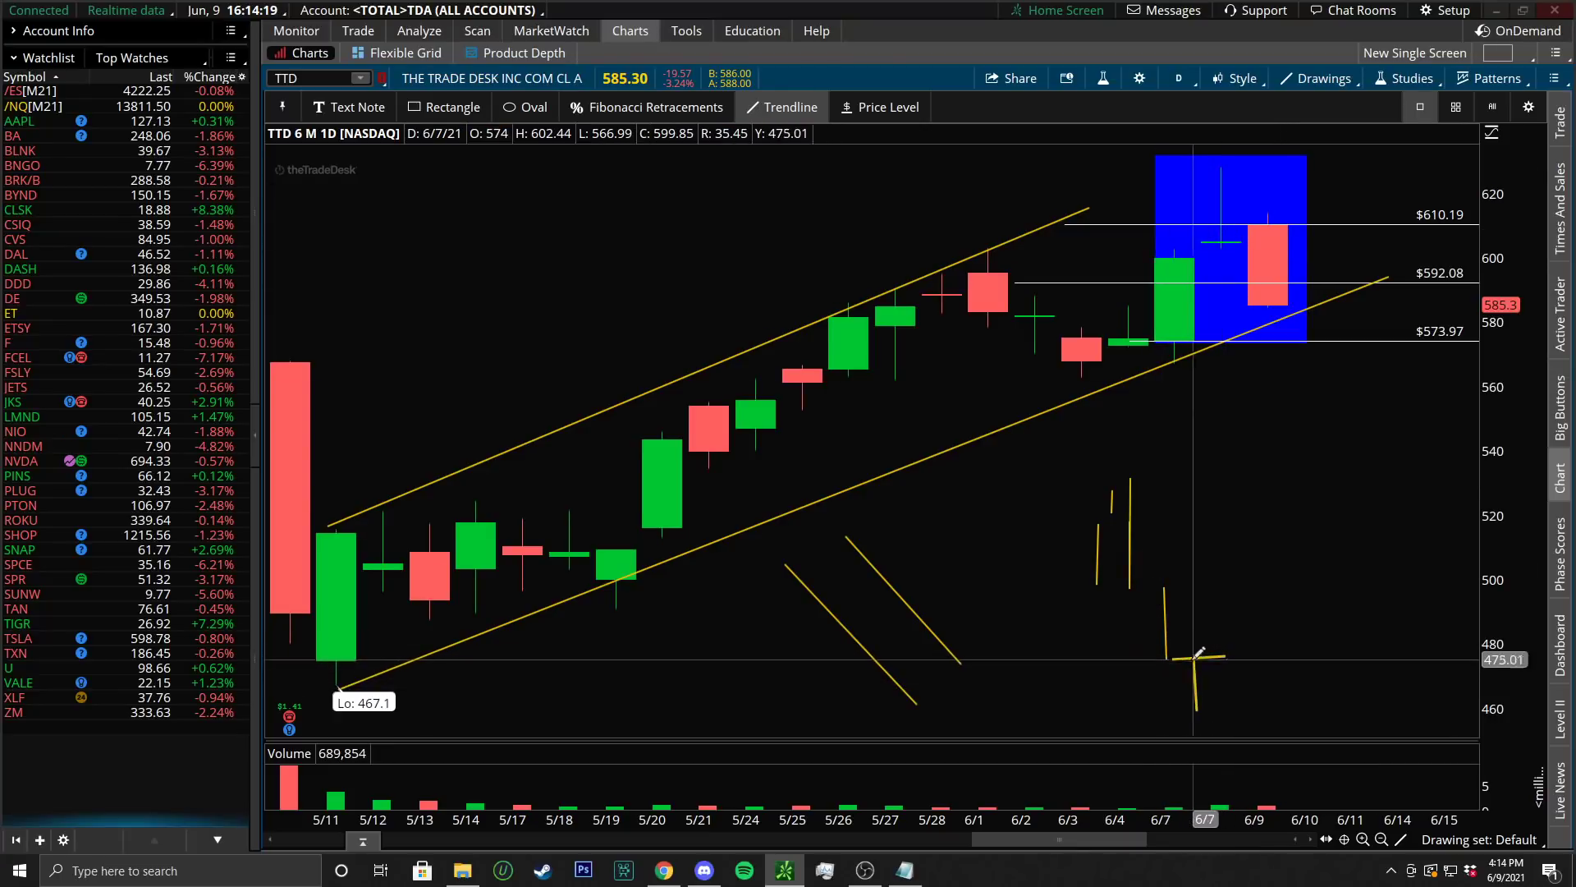
pyautogui.click(1177, 692)
pyautogui.click(1226, 686)
pyautogui.click(1199, 726)
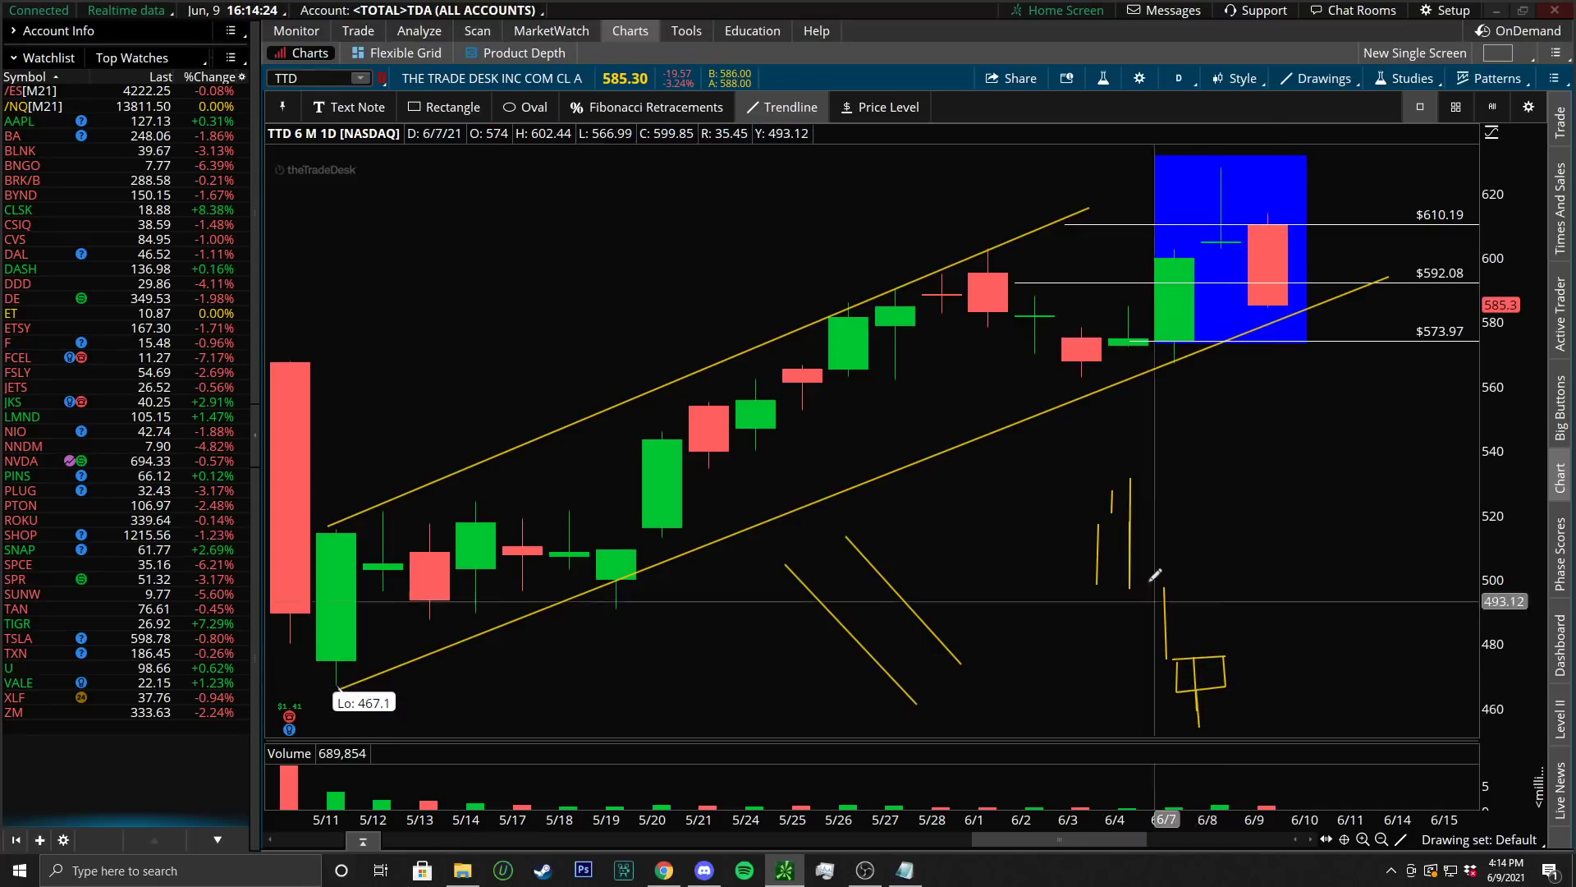
# Join the vertical line near 6/7 to the sketched candle's body and add a short and a longer trendline above its opposite corner
pyautogui.click(1167, 655)
pyautogui.click(1175, 659)
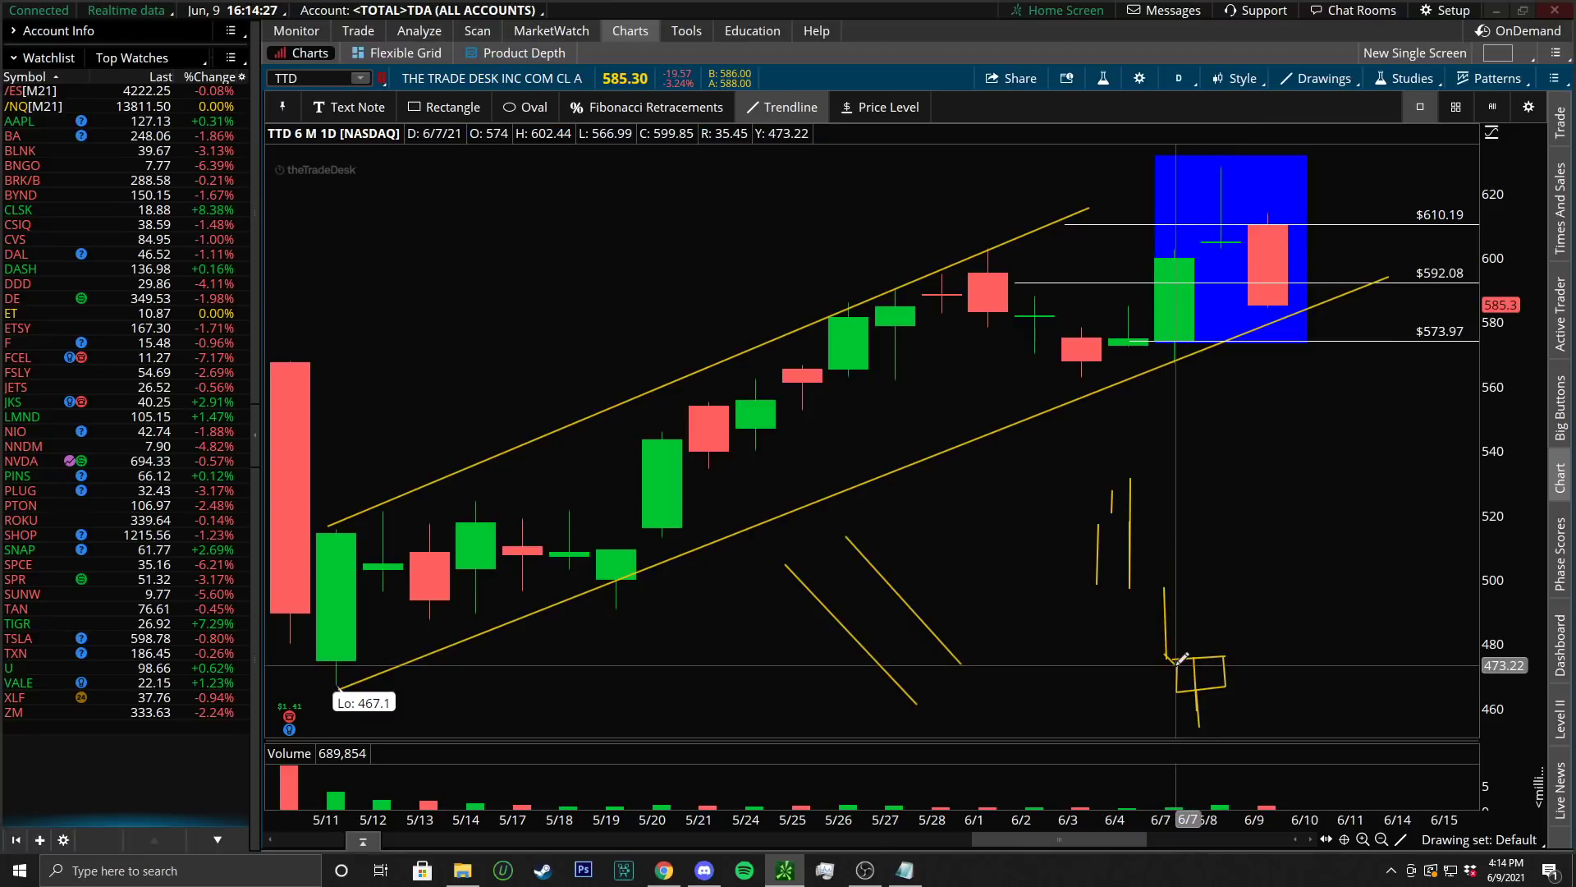
pyautogui.click(1224, 656)
pyautogui.click(1228, 642)
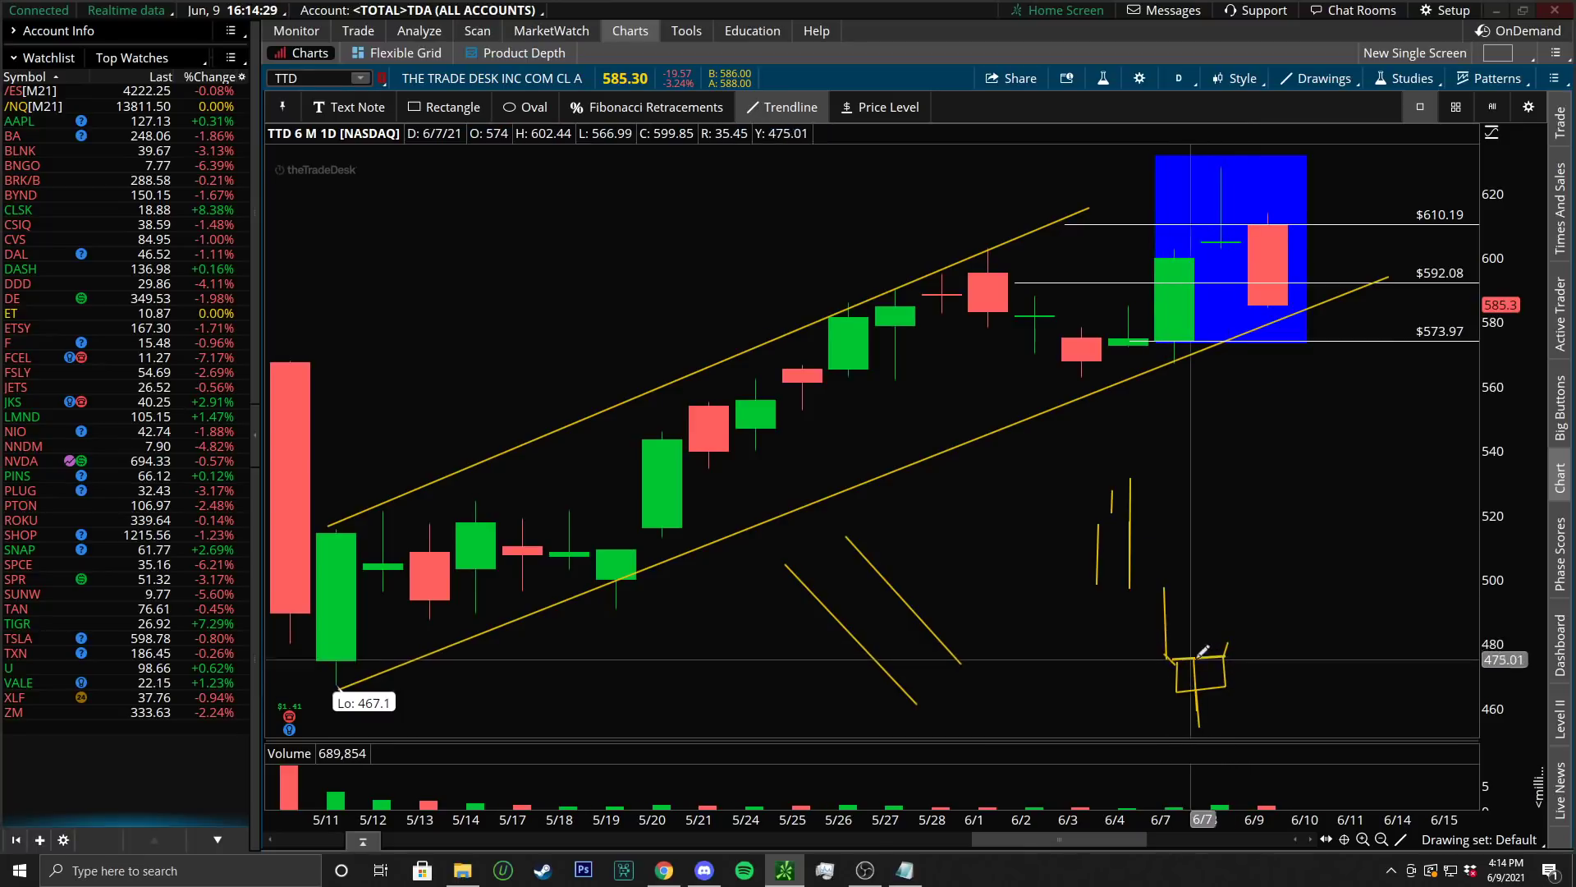
pyautogui.click(1227, 568)
pyautogui.click(1238, 635)
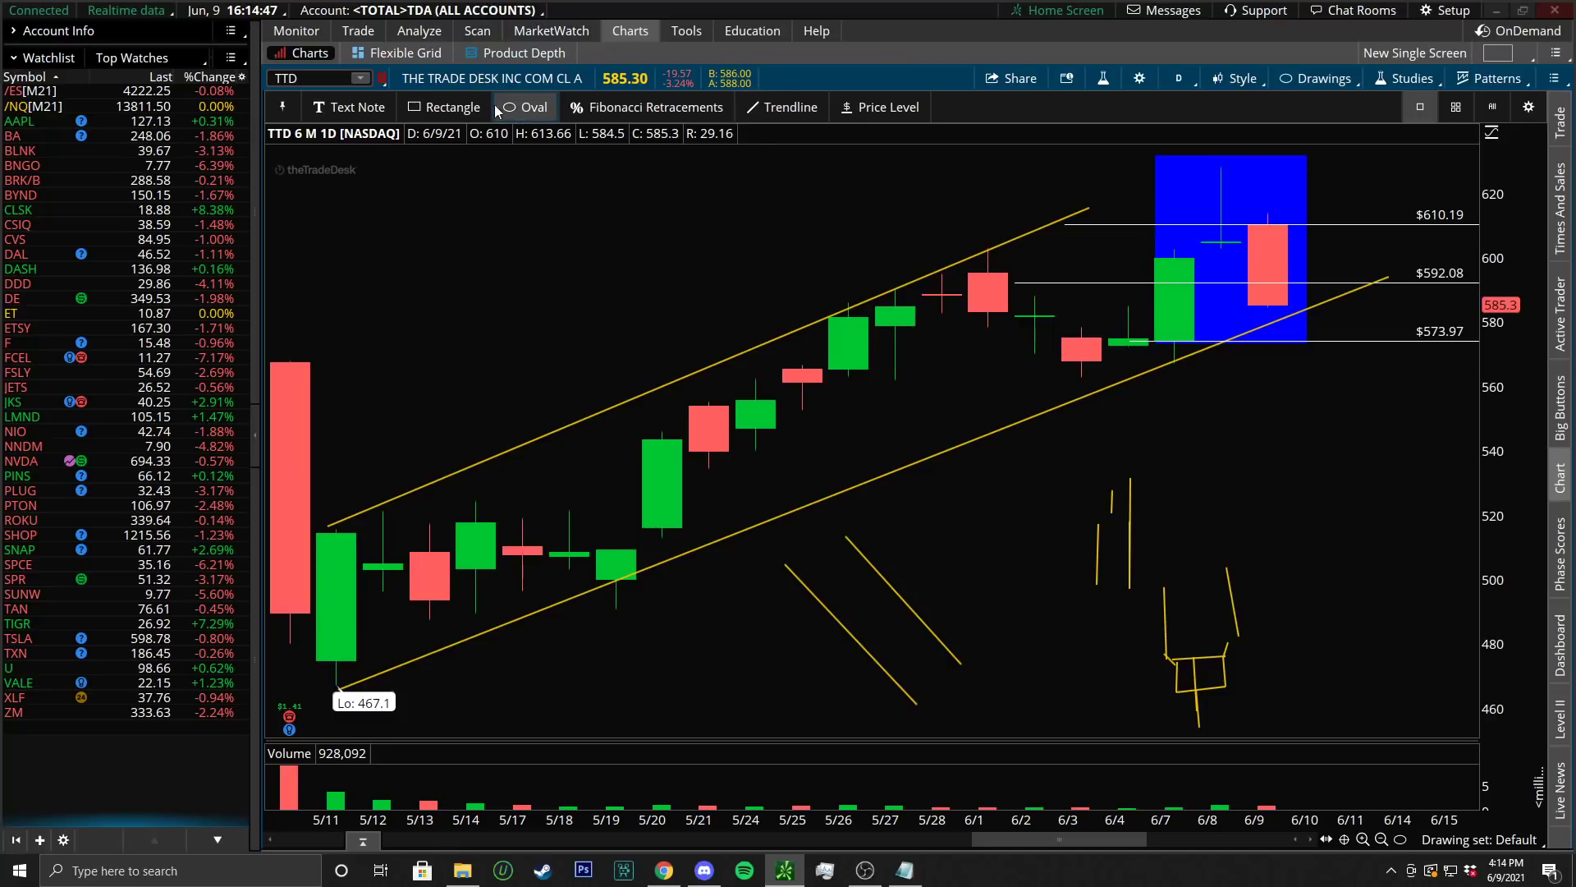
# Highlight the last two PBR candles, 6/8 and 6/9, with a rectangle
pyautogui.click(446, 107)
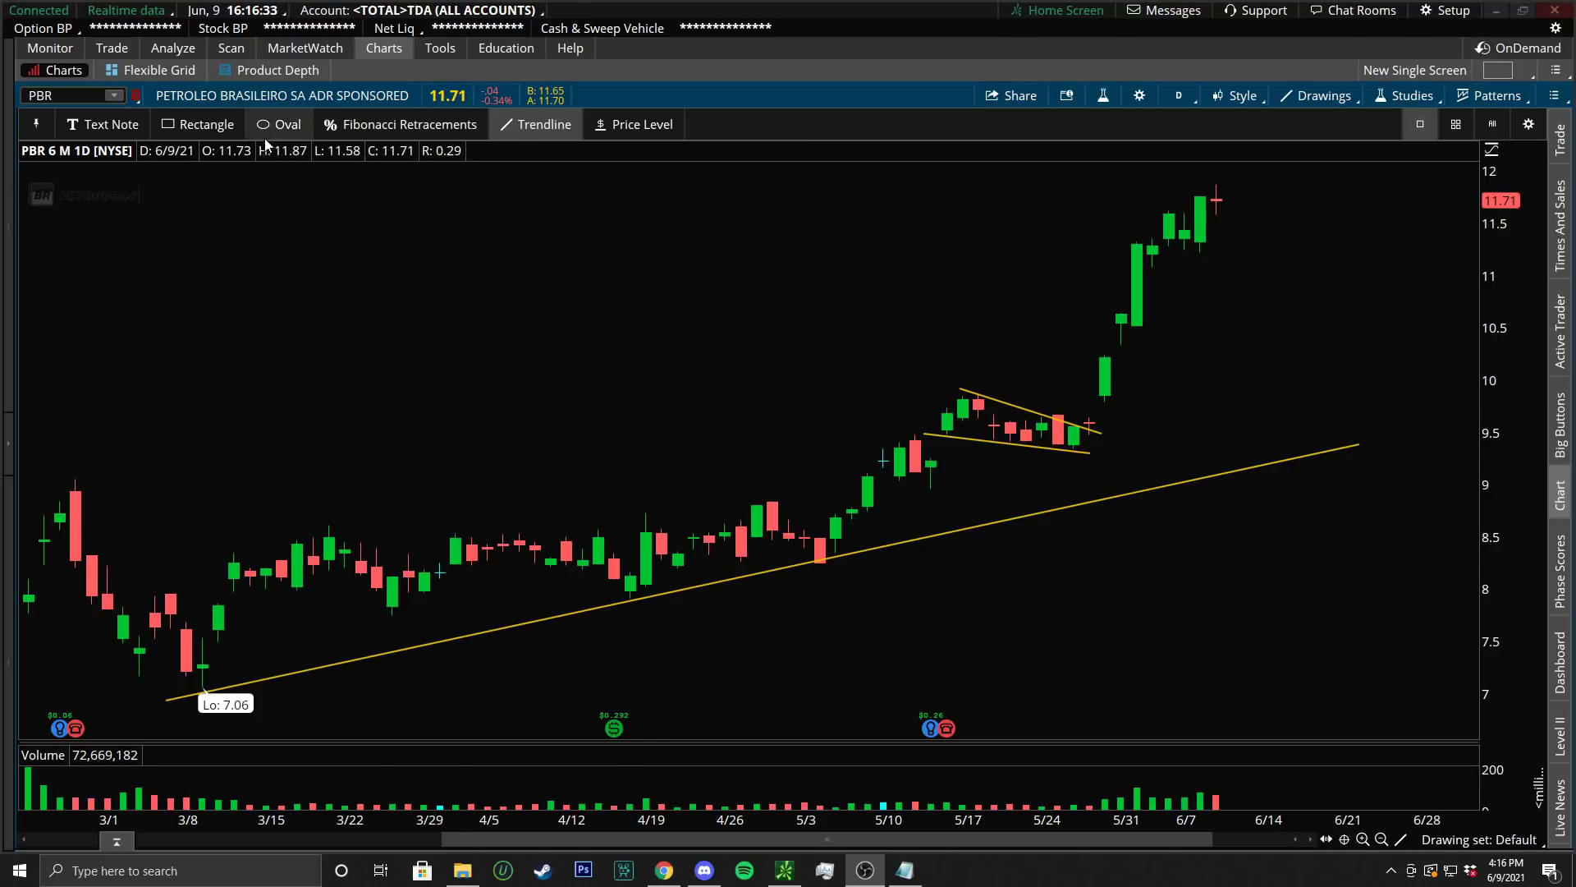
pyautogui.click(201, 124)
pyautogui.click(1195, 170)
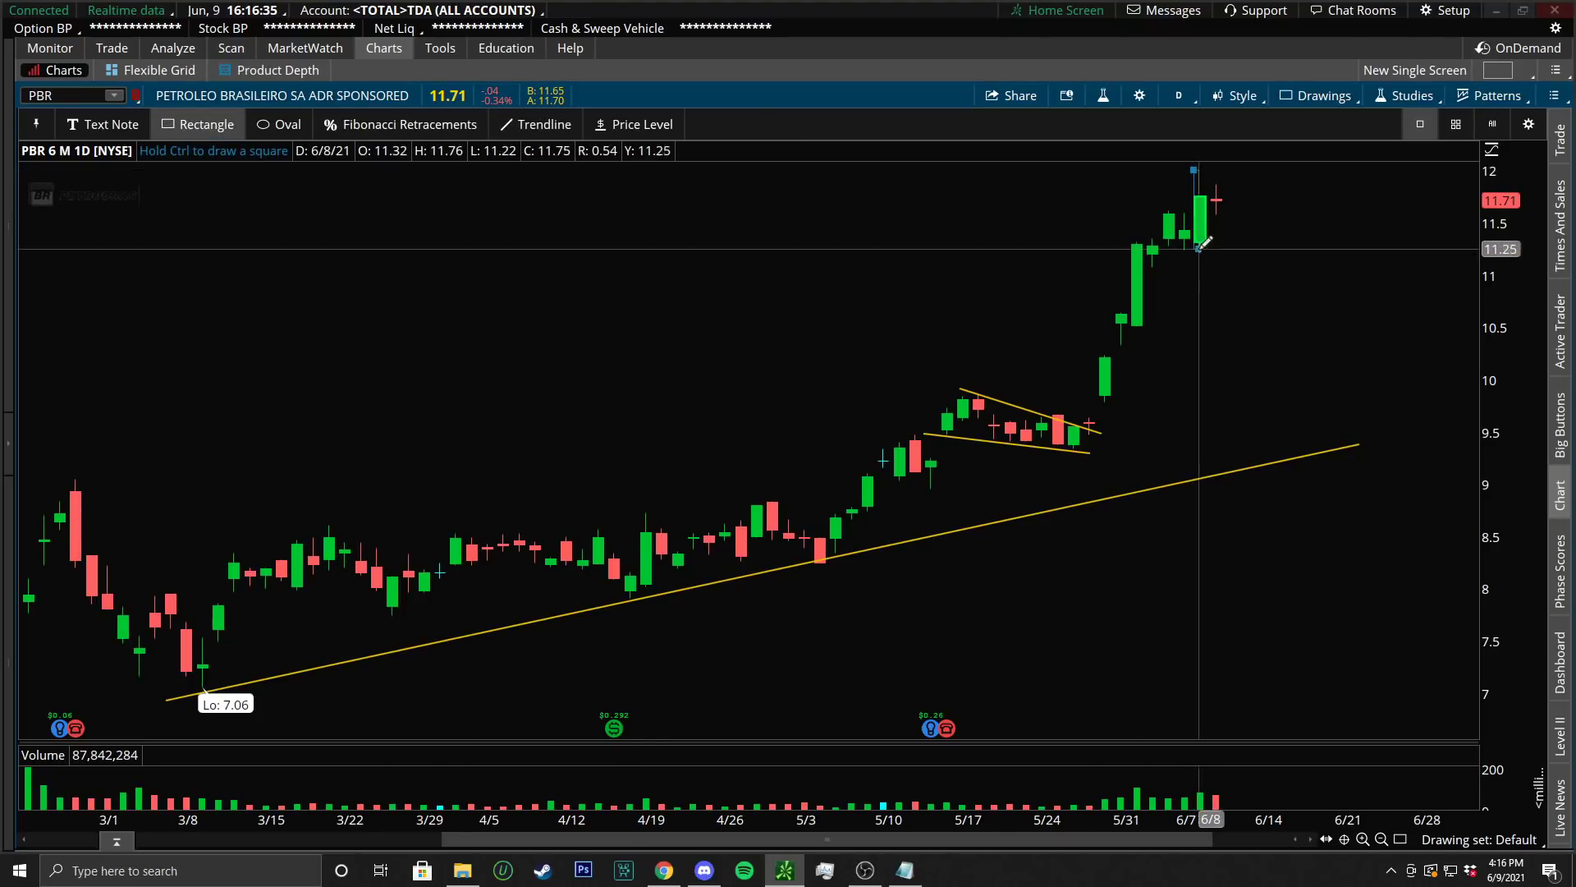
pyautogui.click(1226, 263)
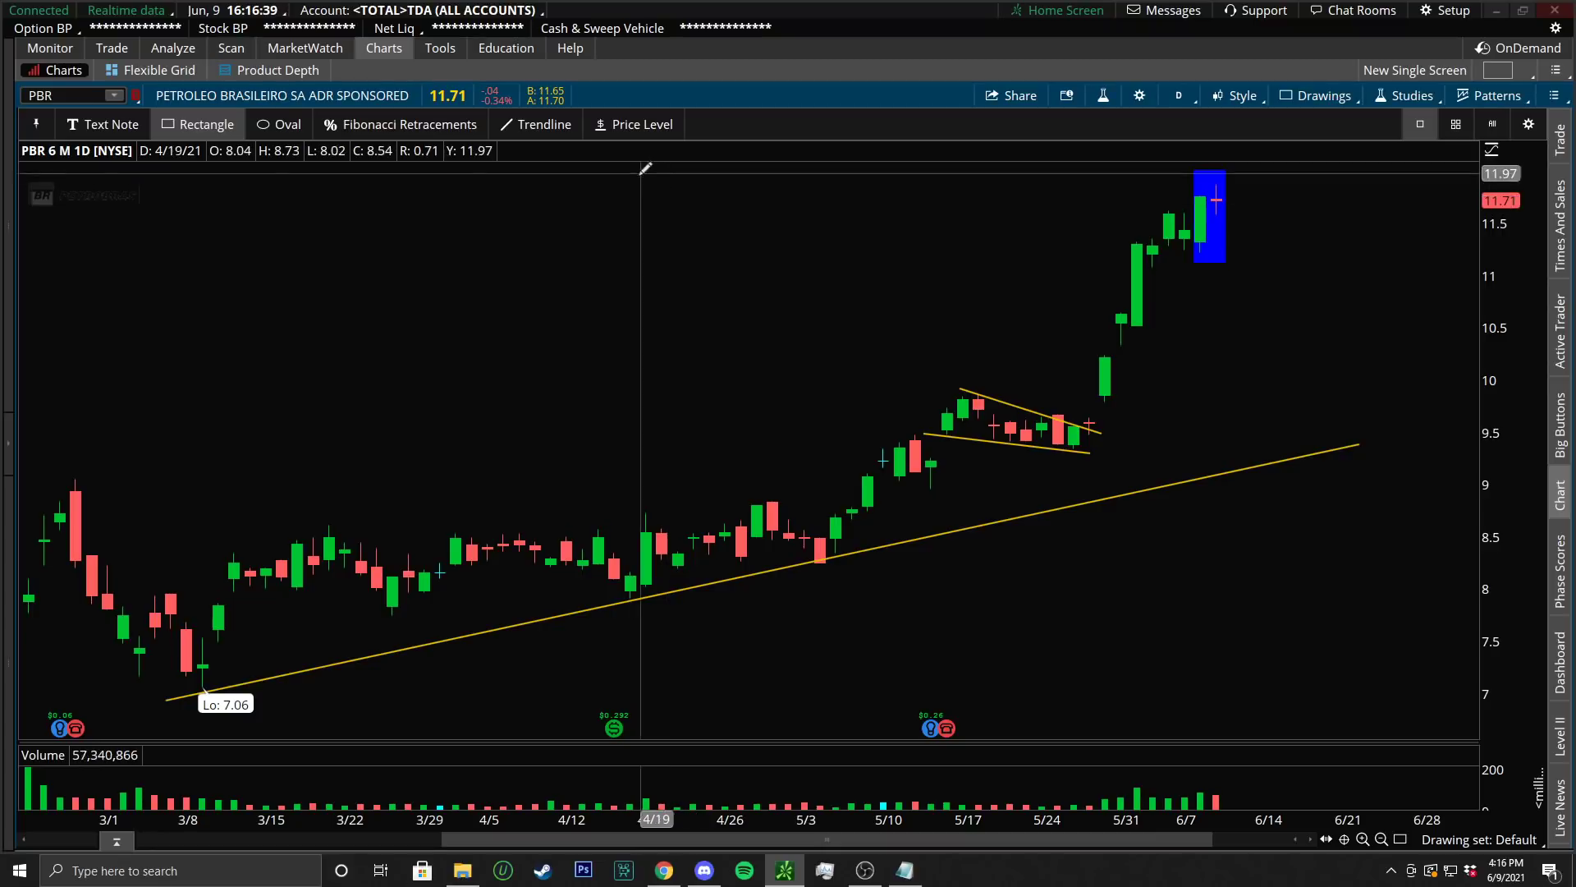
# Add price levels at $11.75 and $11.32 on PBR, marking the top and bottom of the 6/8 candle body
pyautogui.click(628, 124)
pyautogui.moveTo(1066, 271); pyautogui.dragTo(1336, 257)
pyautogui.click(432, 208)
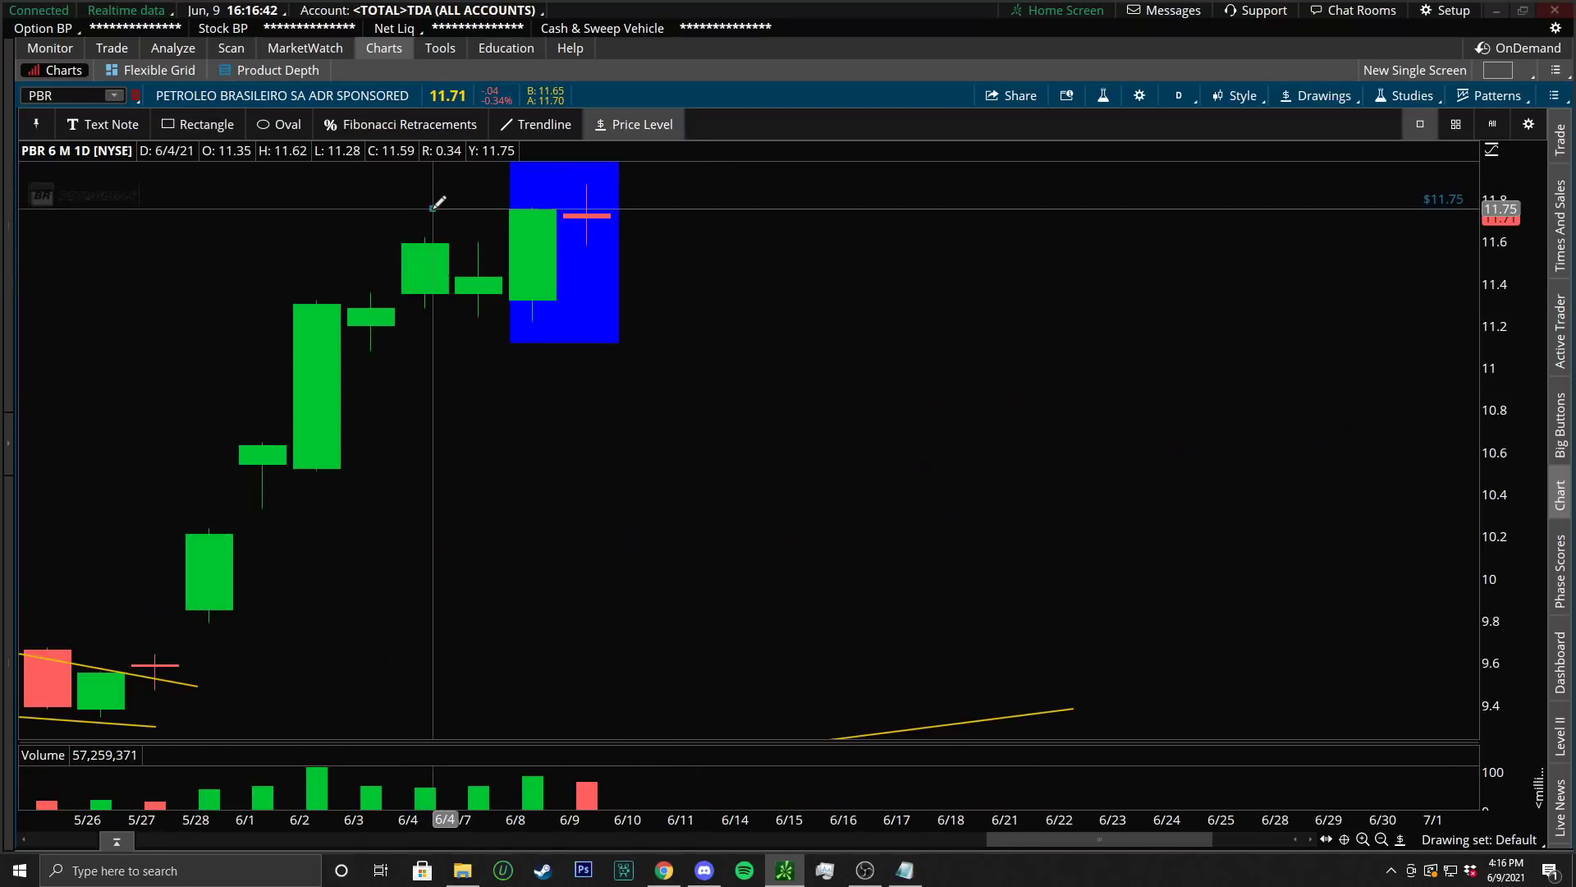
pyautogui.click(476, 299)
pyautogui.moveTo(716, 819); pyautogui.dragTo(492, 818)
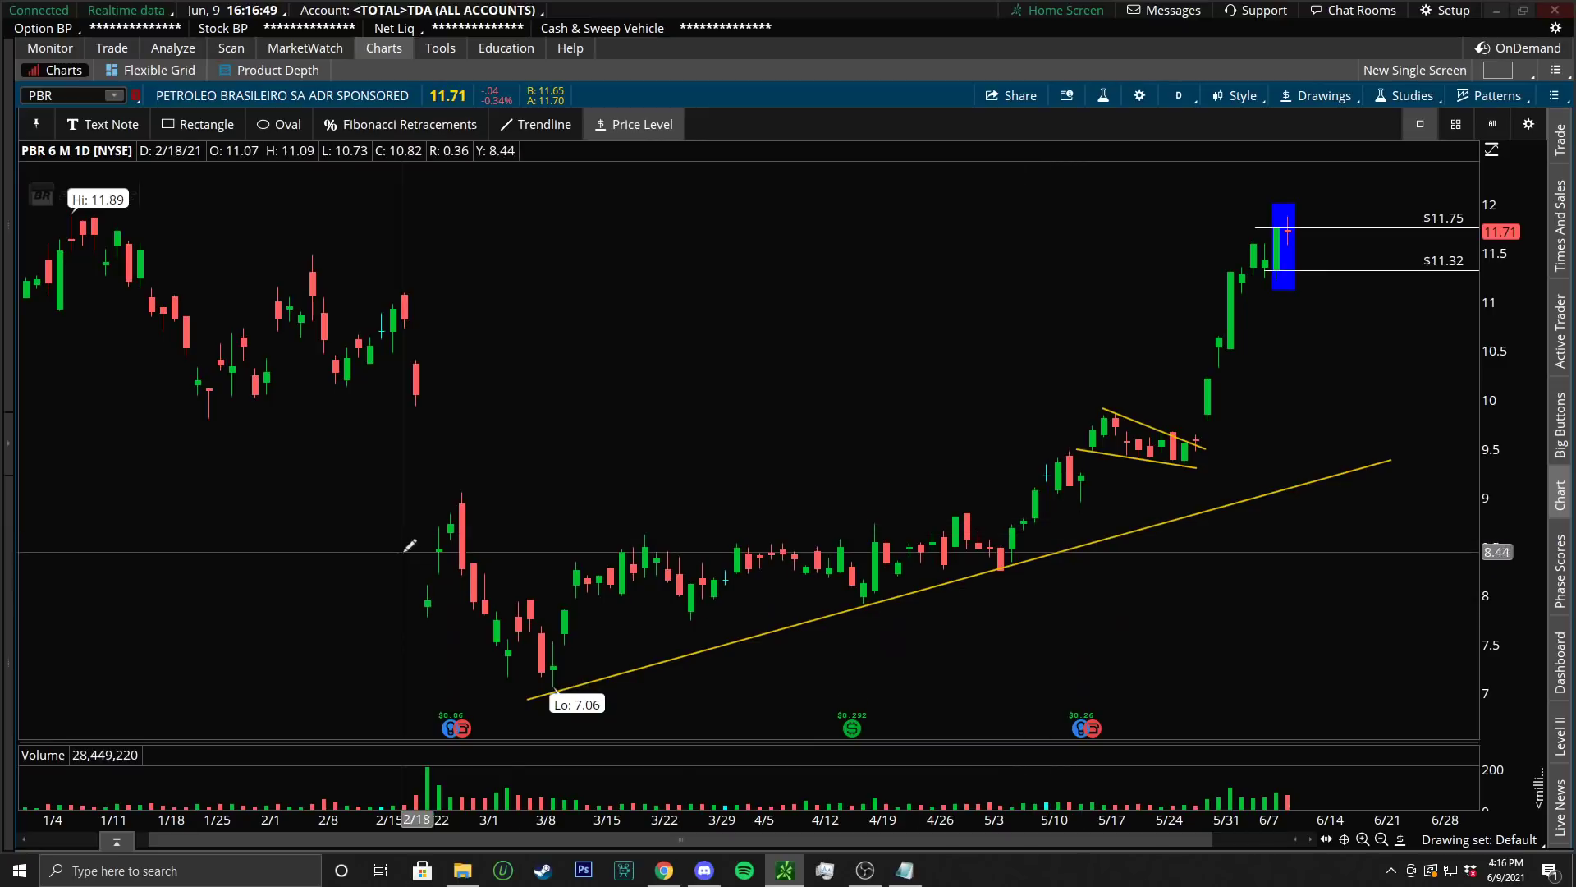
pyautogui.scroll(1, 1051, 546)
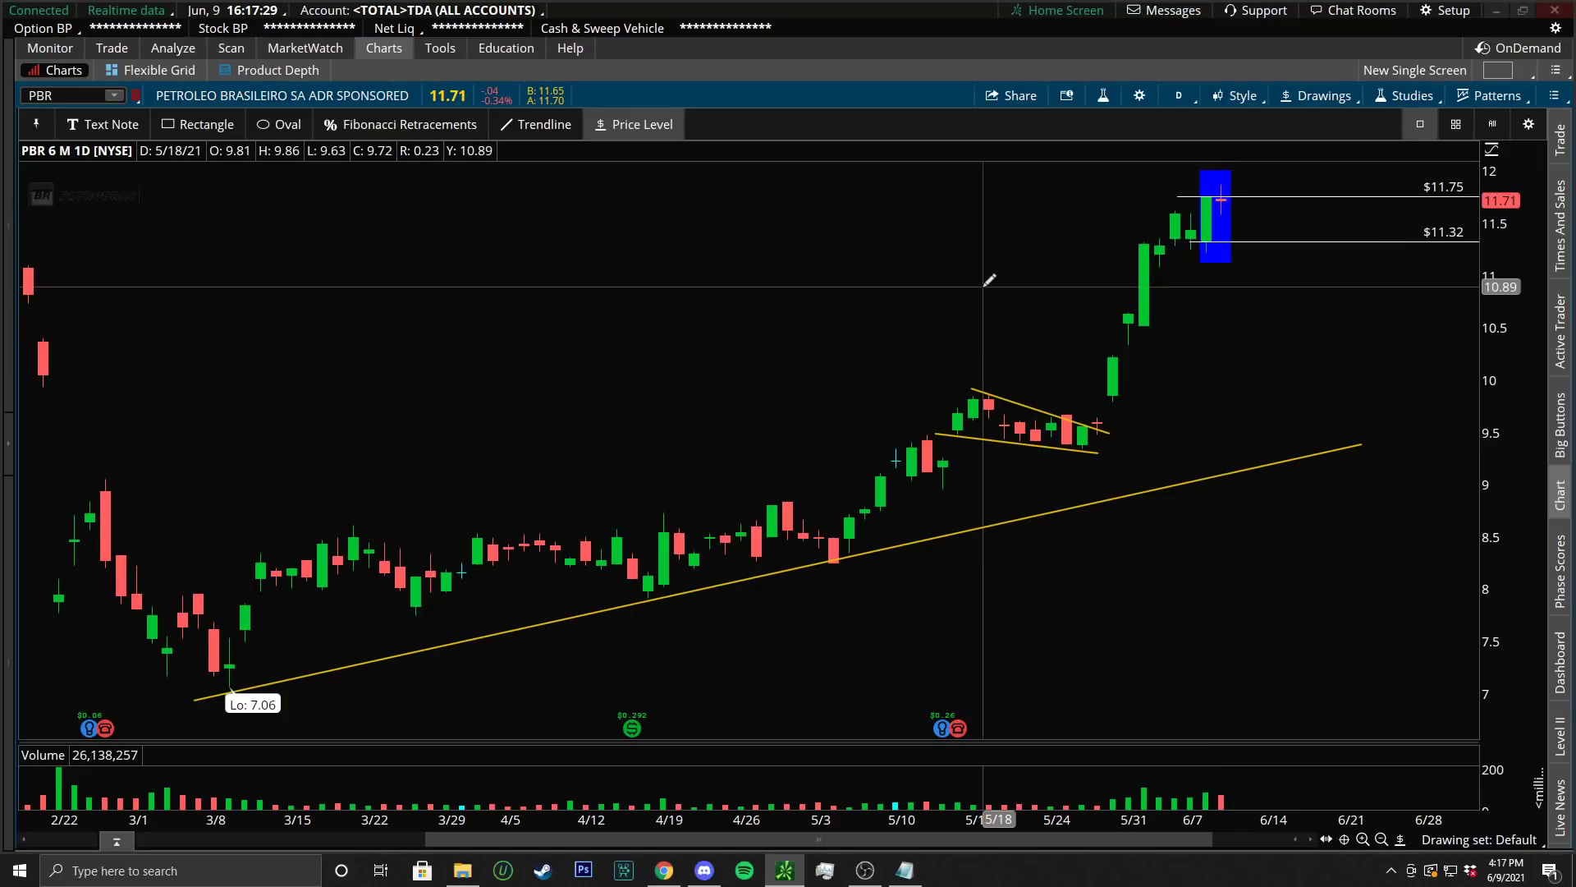
# Highlight the two PBR candles at the 7.06 low with a rectangle and enclose the decline into them with two falling, converging trendlines
pyautogui.click(197, 124)
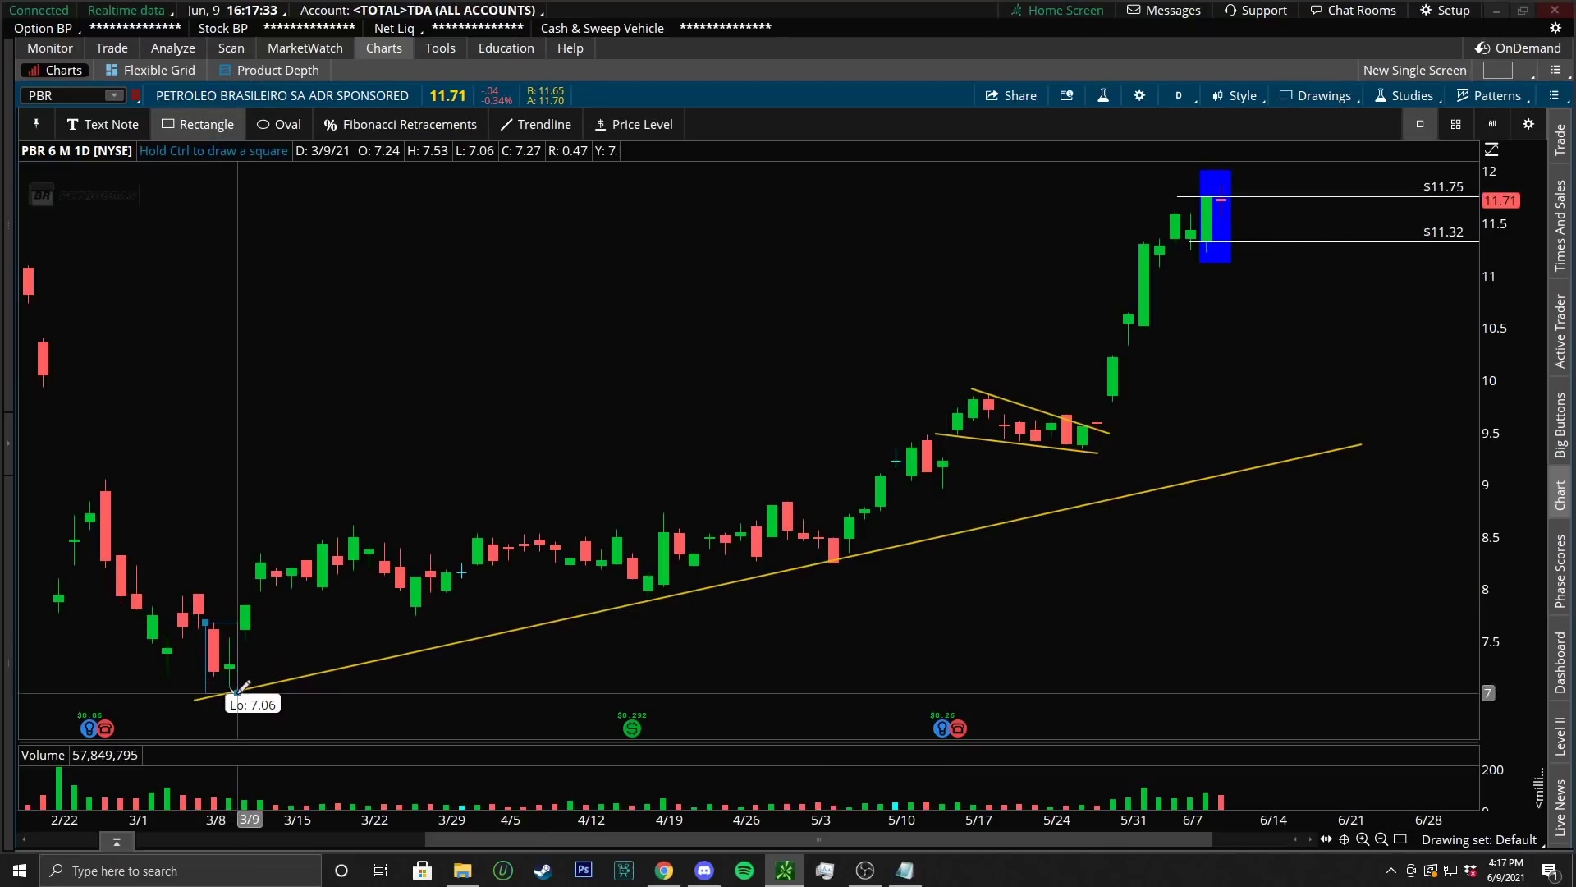
pyautogui.moveTo(208, 624); pyautogui.dragTo(237, 692)
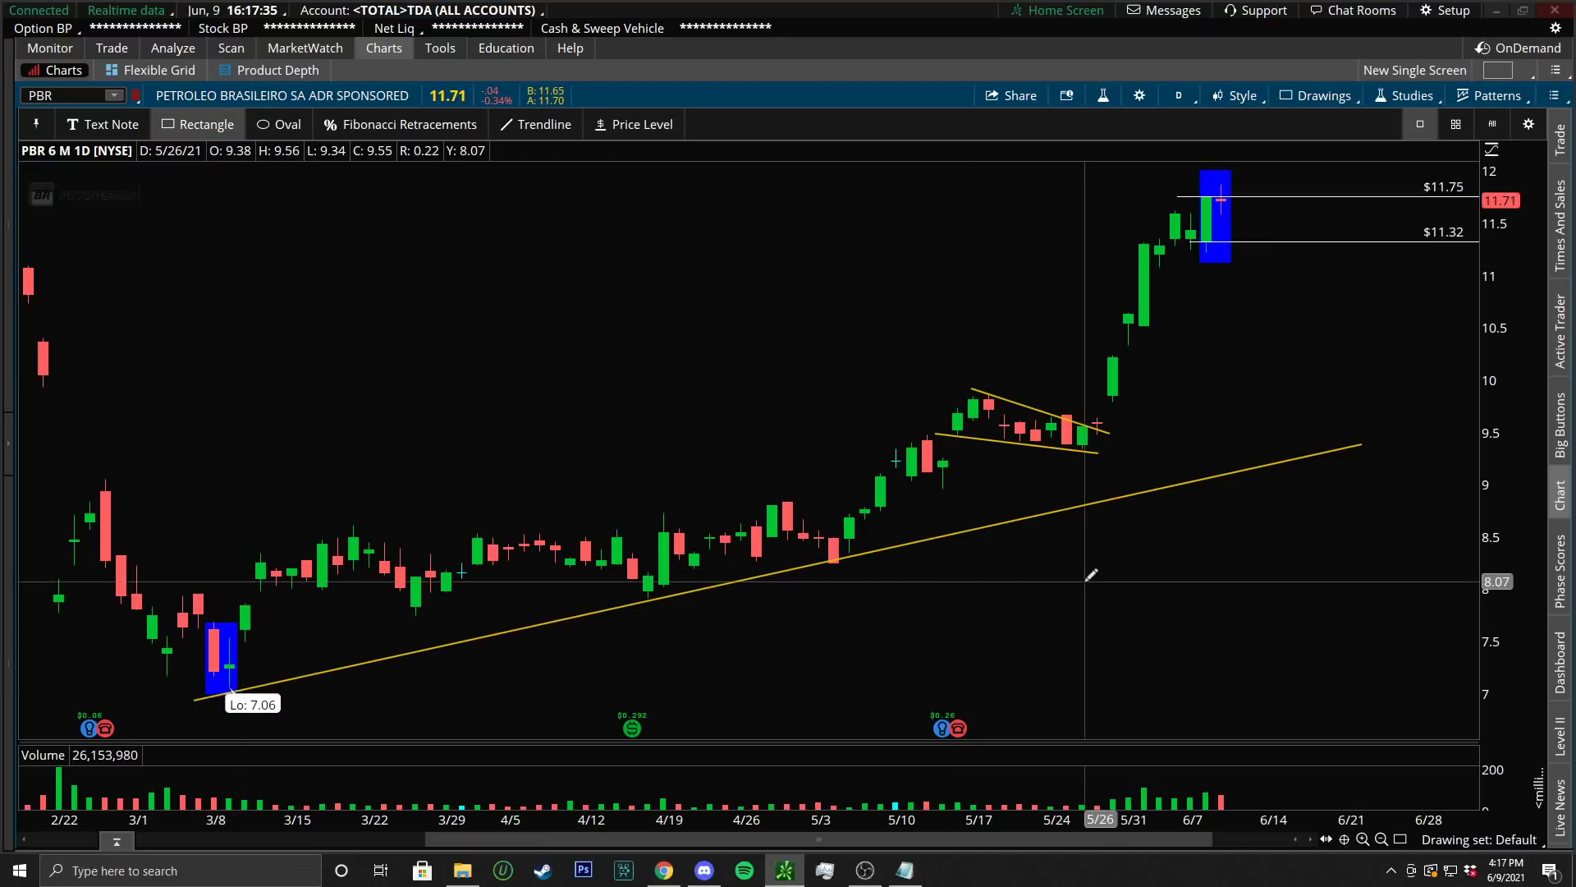
pyautogui.click(535, 124)
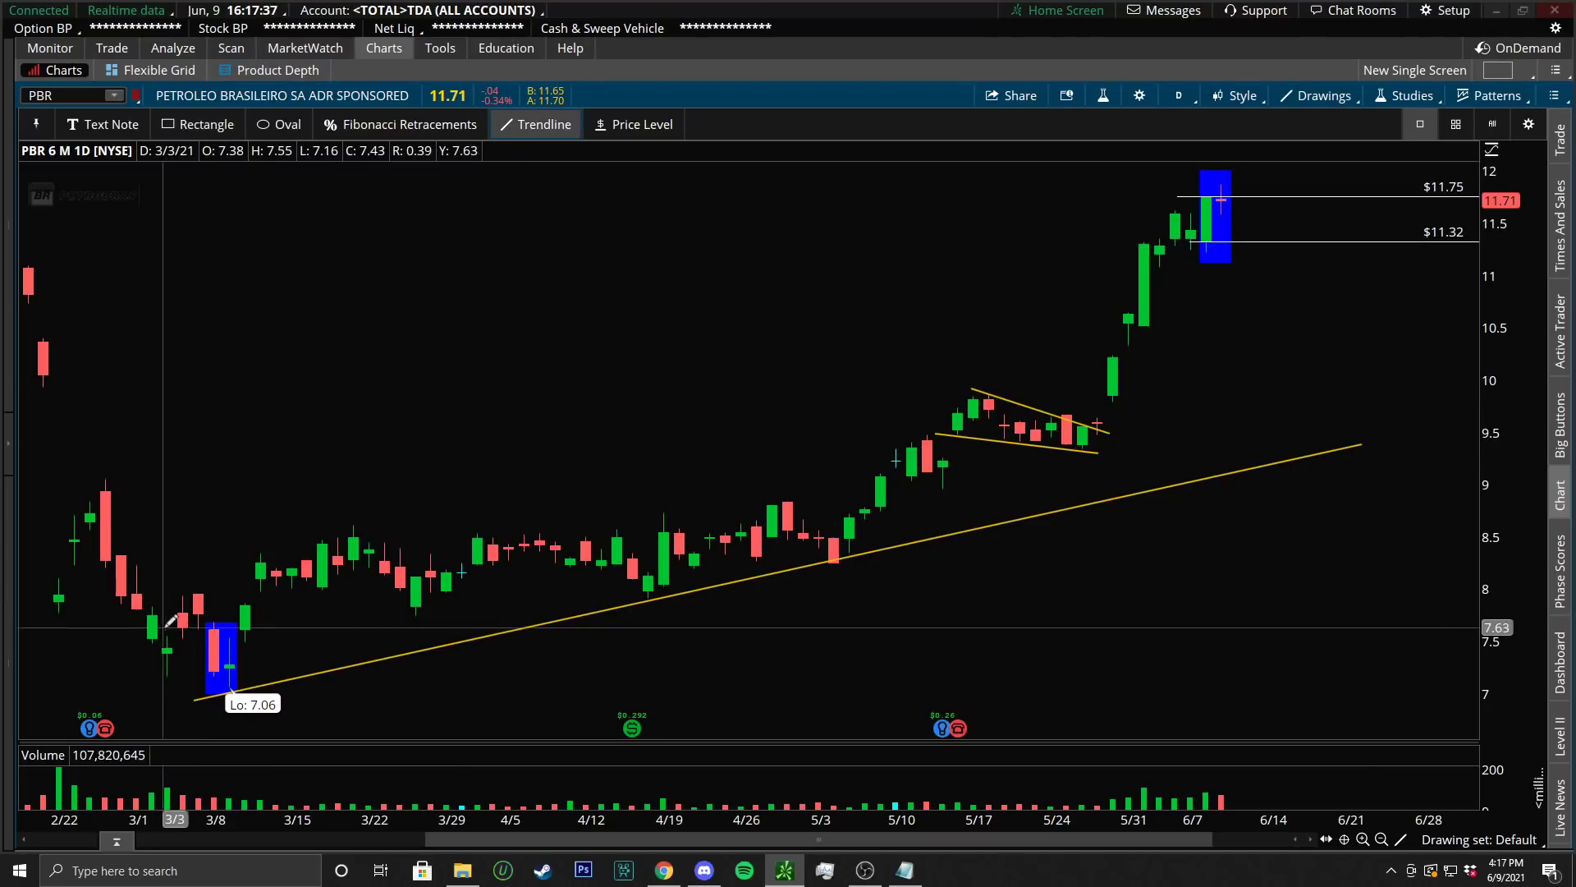
pyautogui.click(45, 597)
pyautogui.click(200, 698)
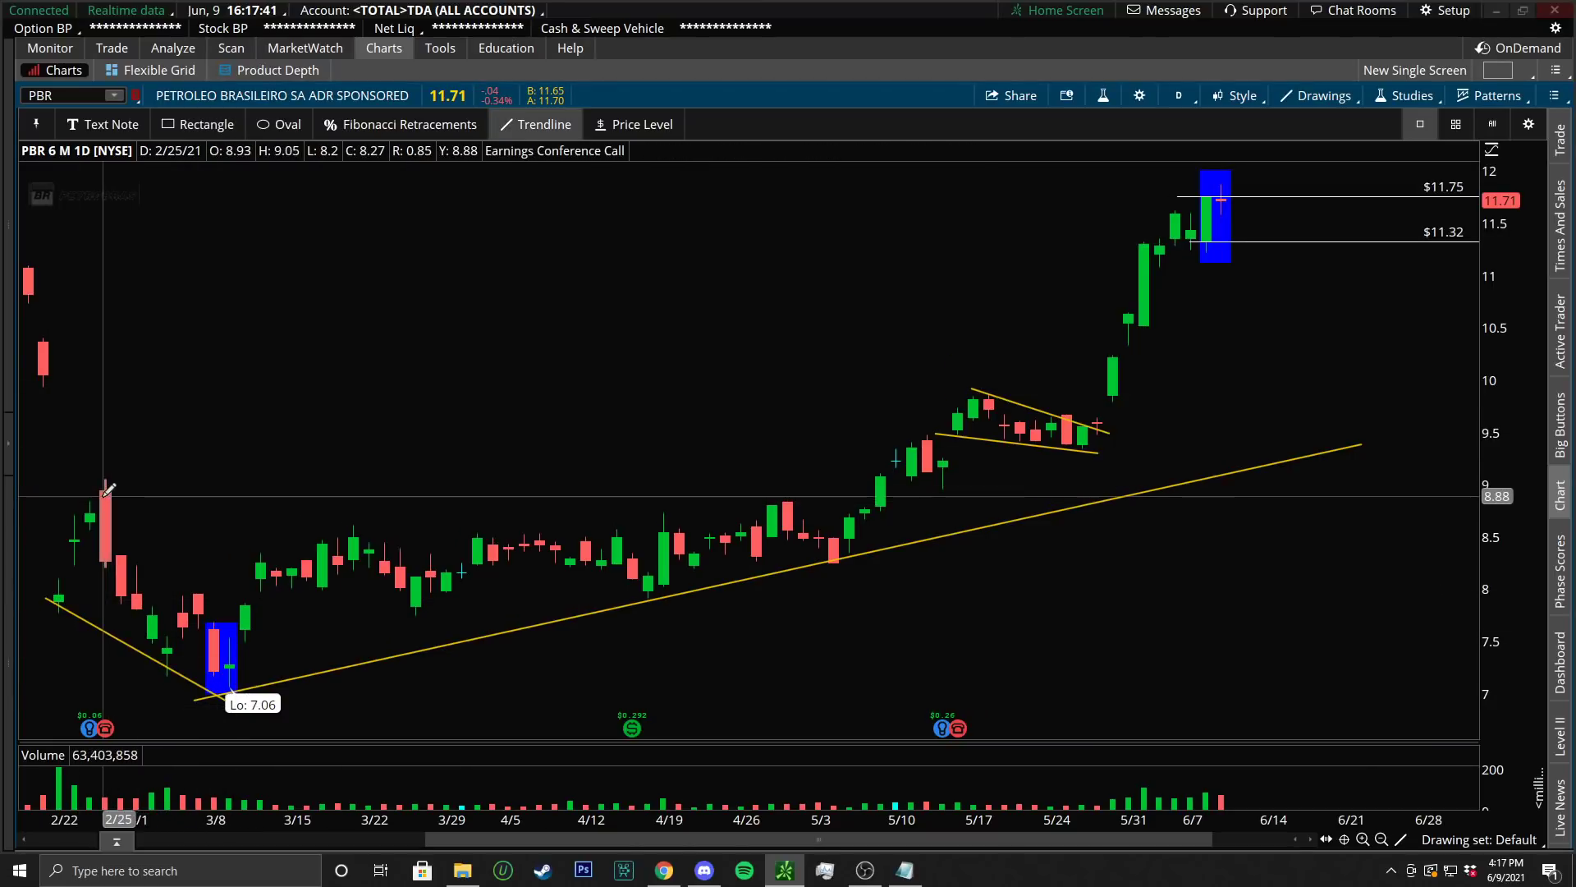
pyautogui.click(106, 492)
pyautogui.click(253, 666)
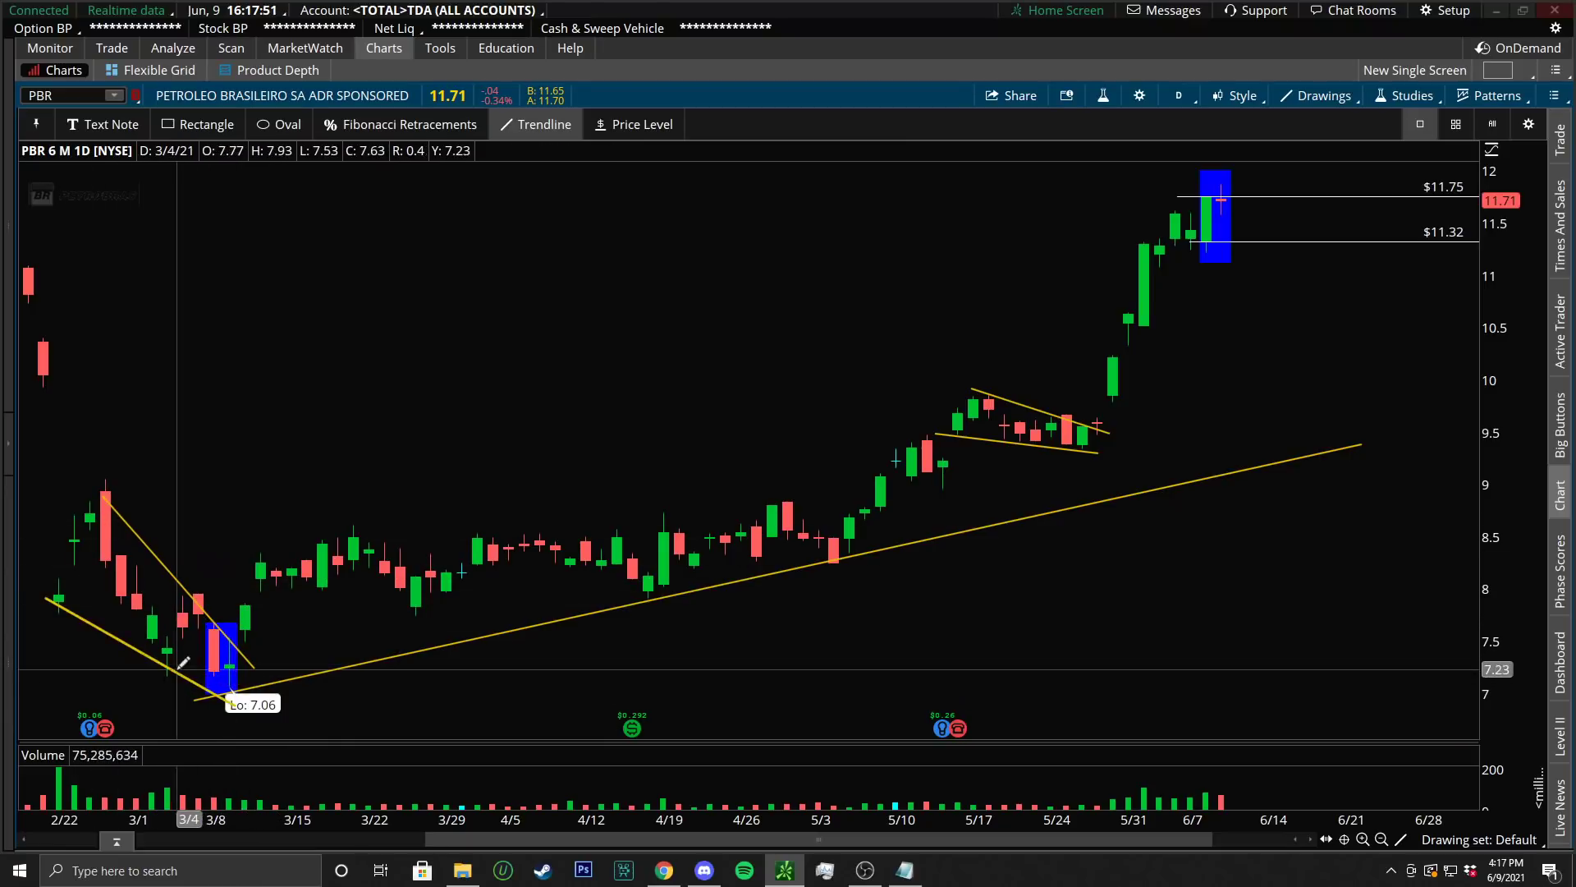
# Highlight the PBR candles near 3/2 and those near 2/25 inside the falling trendlines with two separate rectangles
pyautogui.press('r')
pyautogui.click(145, 592)
pyautogui.click(188, 671)
pyautogui.click(69, 566)
pyautogui.click(115, 475)
# Remove the two rectangles near 2/25 and 3/2 from the PBR chart
pyautogui.rightClick(111, 542)
pyautogui.click(189, 552)
pyautogui.rightClick(162, 615)
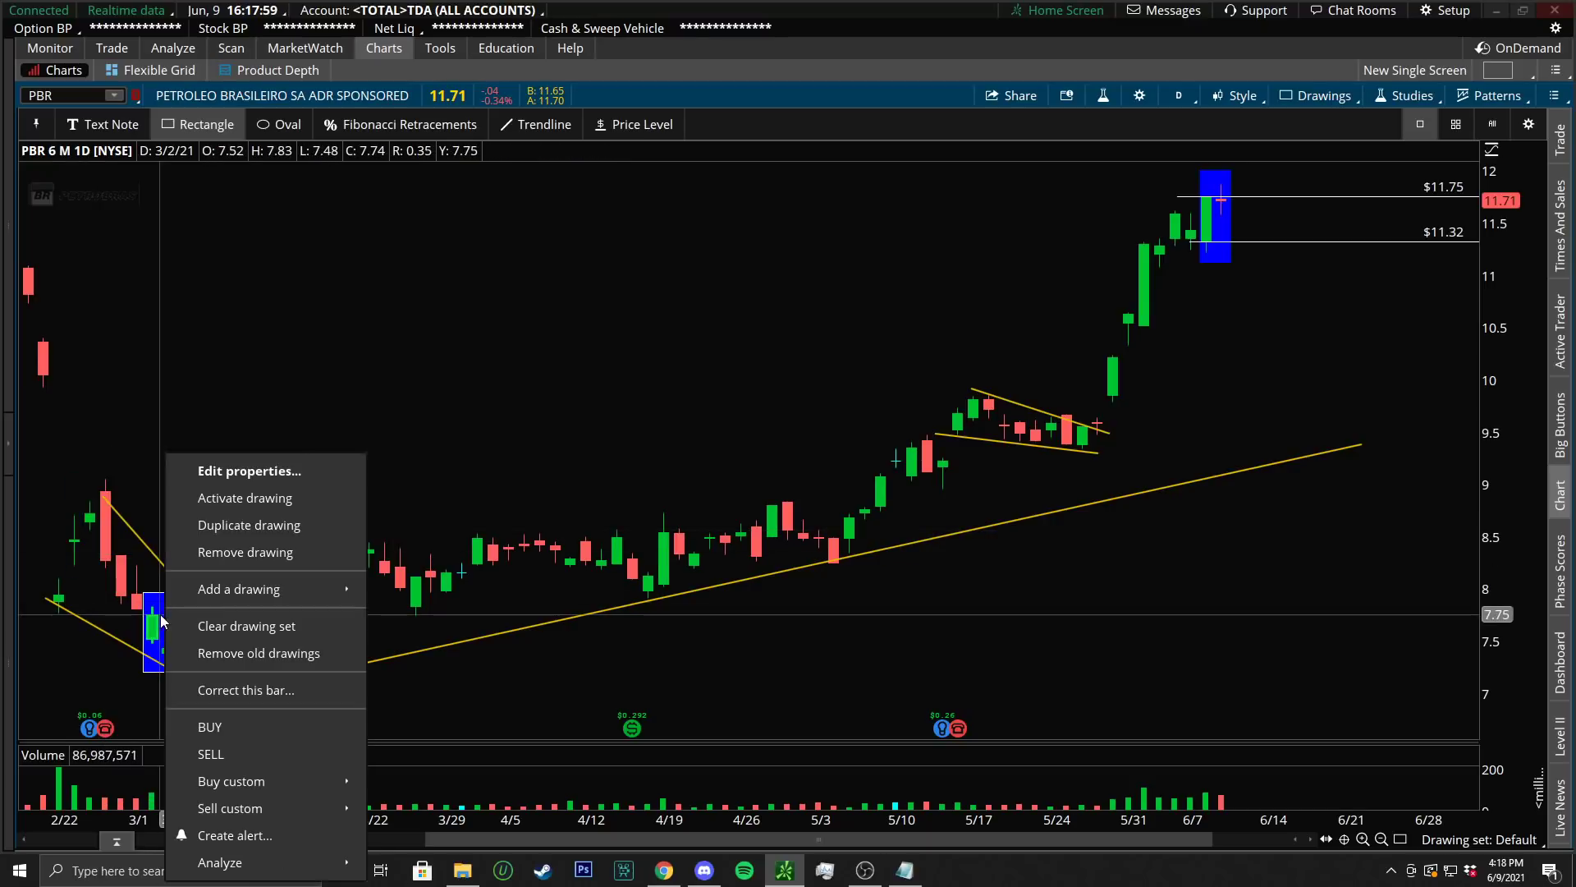
pyautogui.click(265, 553)
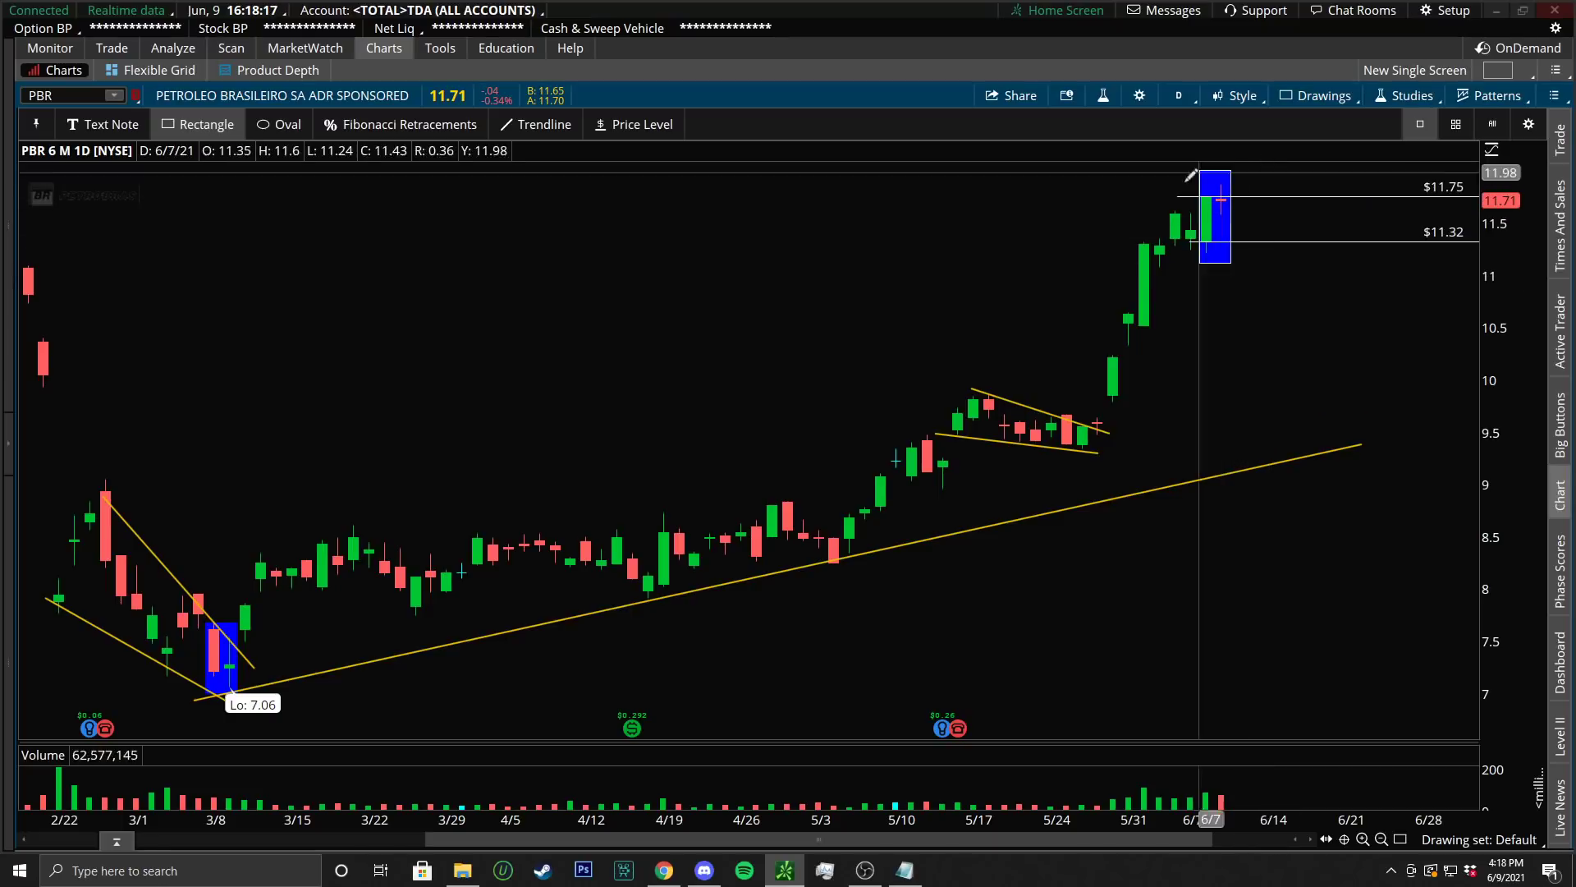
pyautogui.scroll(5, 1406, 250)
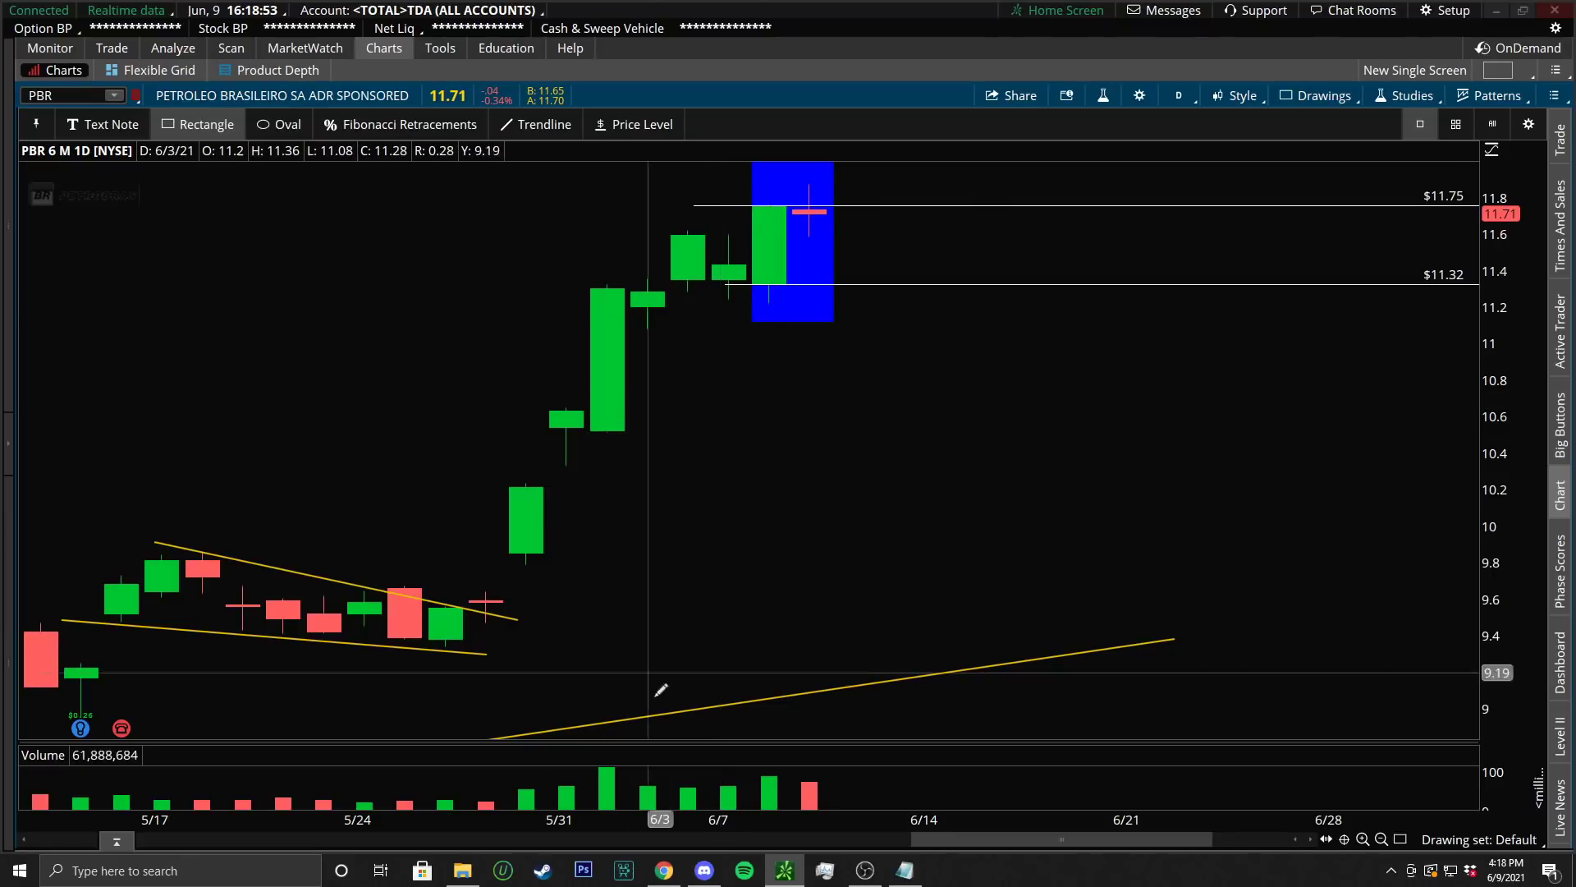
pyautogui.scroll(-3, 833, 782)
pyautogui.scroll(1, 833, 782)
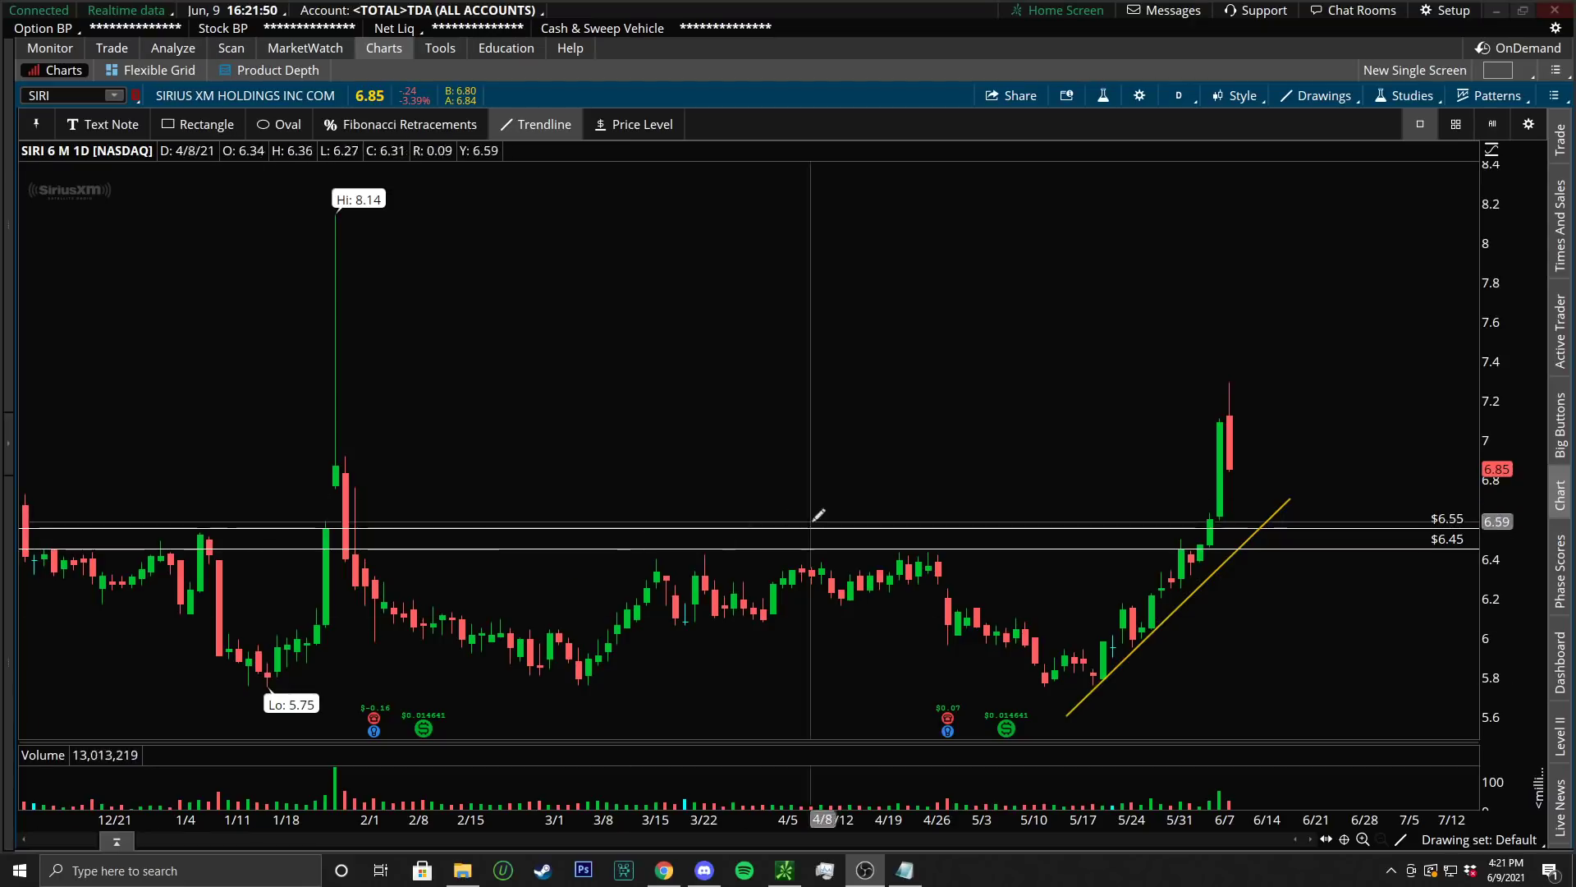
# Add price levels at $7.09 and $6.61 on SIRI, marking the top and bottom of the 6/8 candle body
pyautogui.moveTo(1021, 402); pyautogui.dragTo(1387, 374)
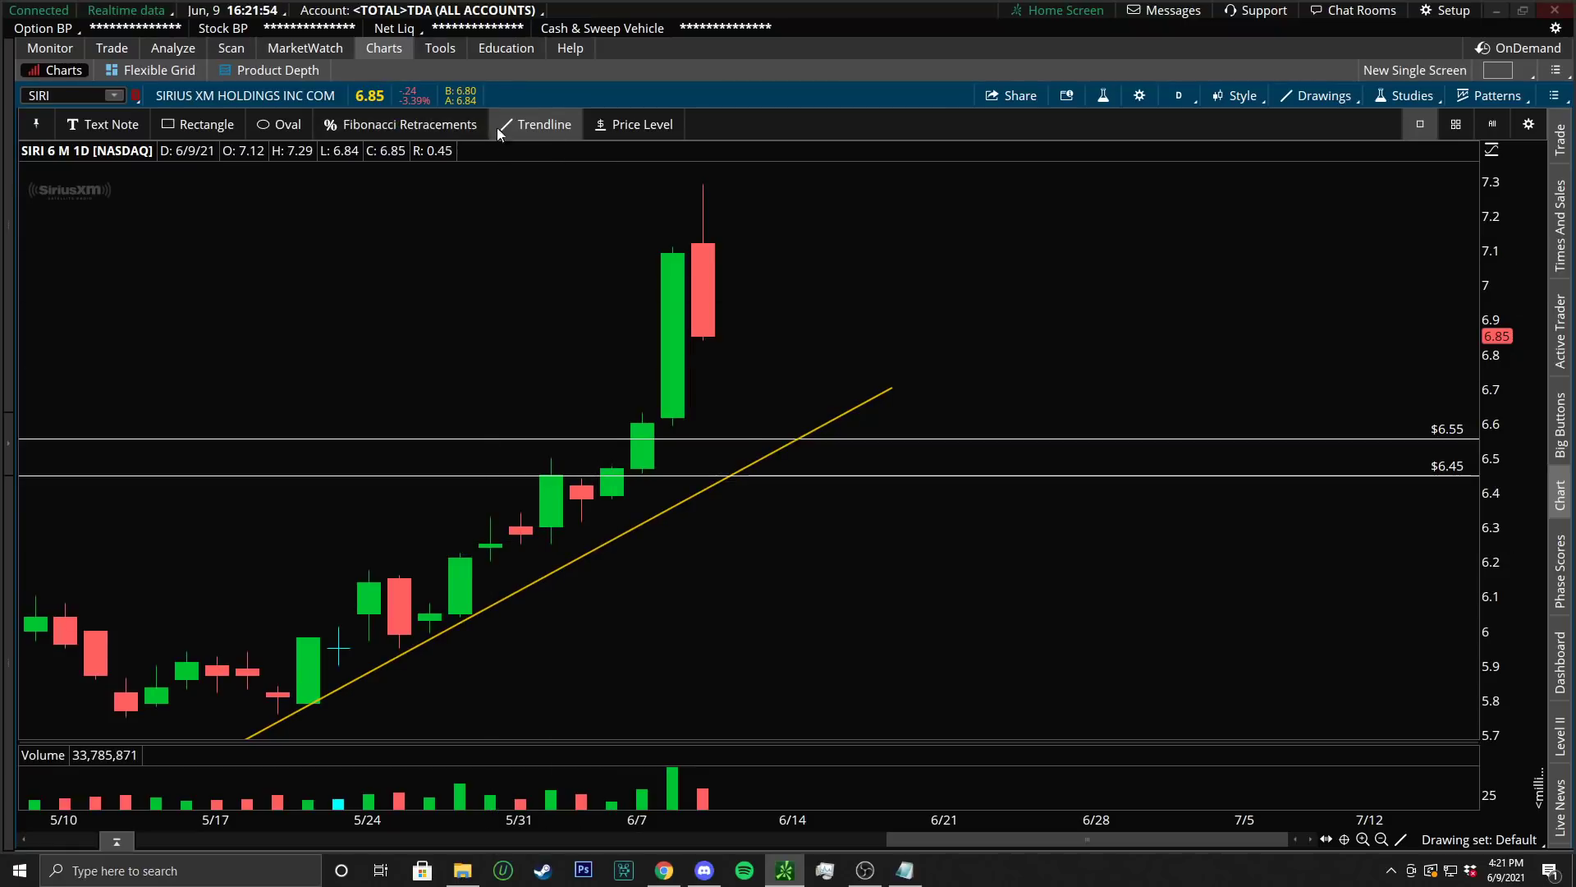
pyautogui.click(633, 124)
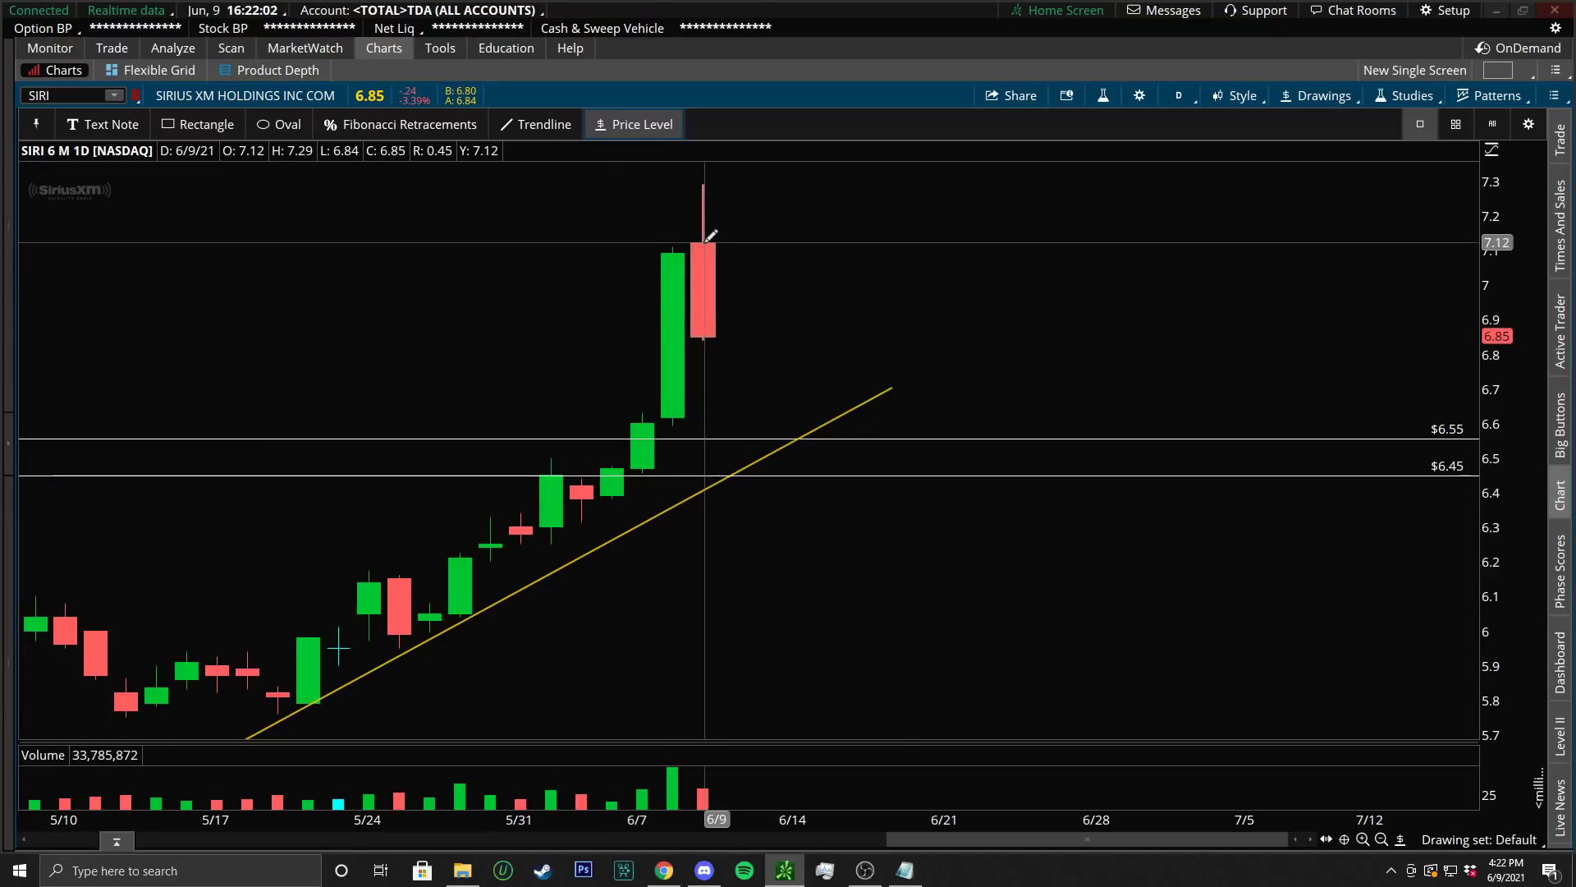
pyautogui.click(649, 252)
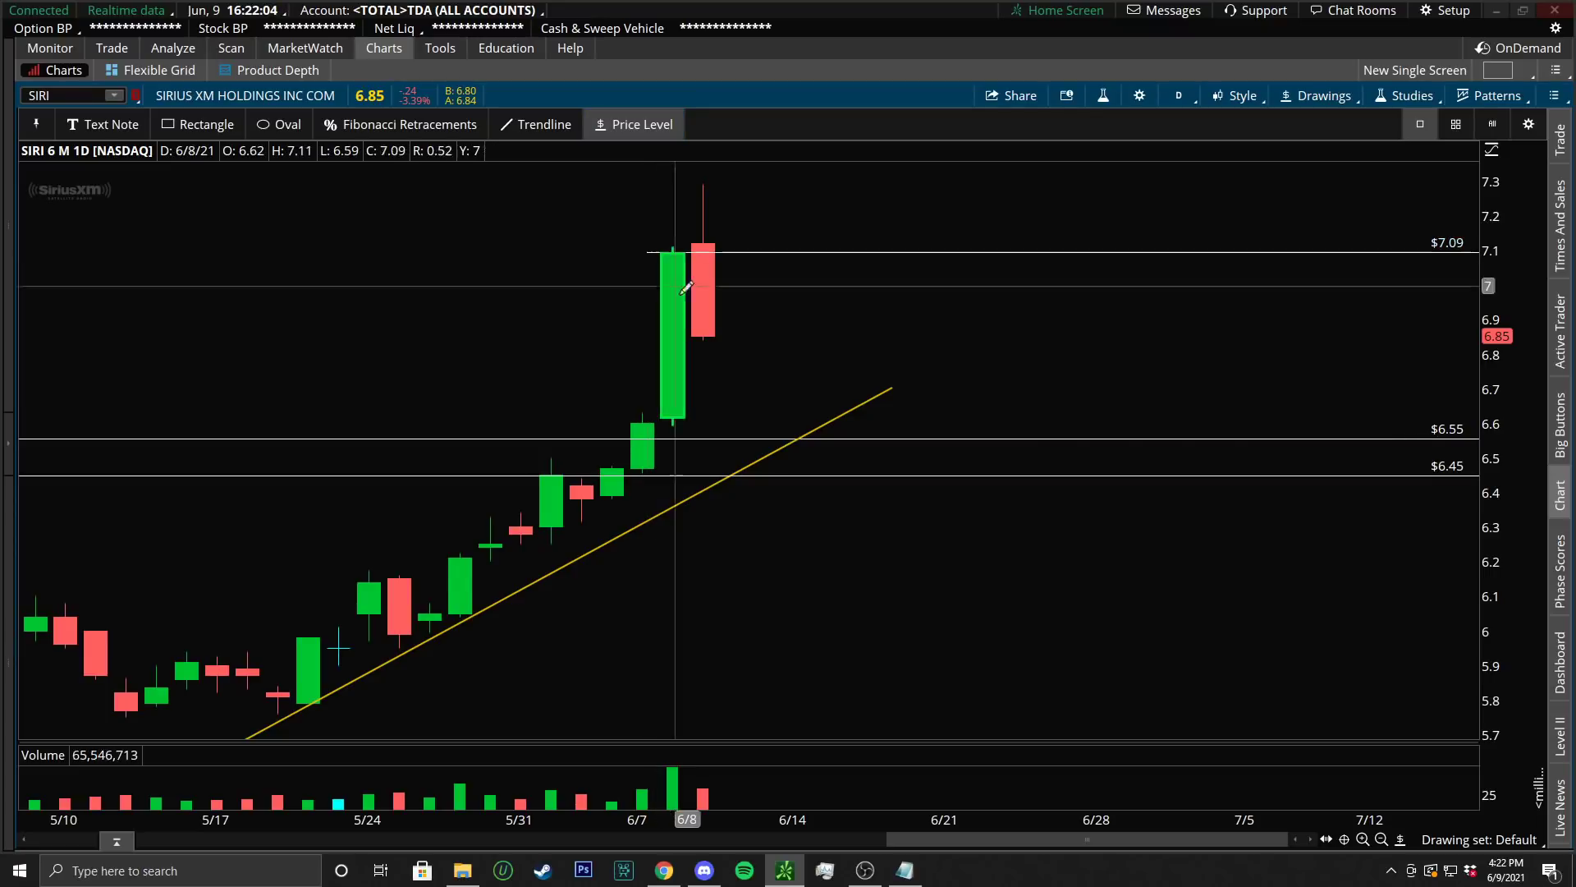
pyautogui.click(615, 417)
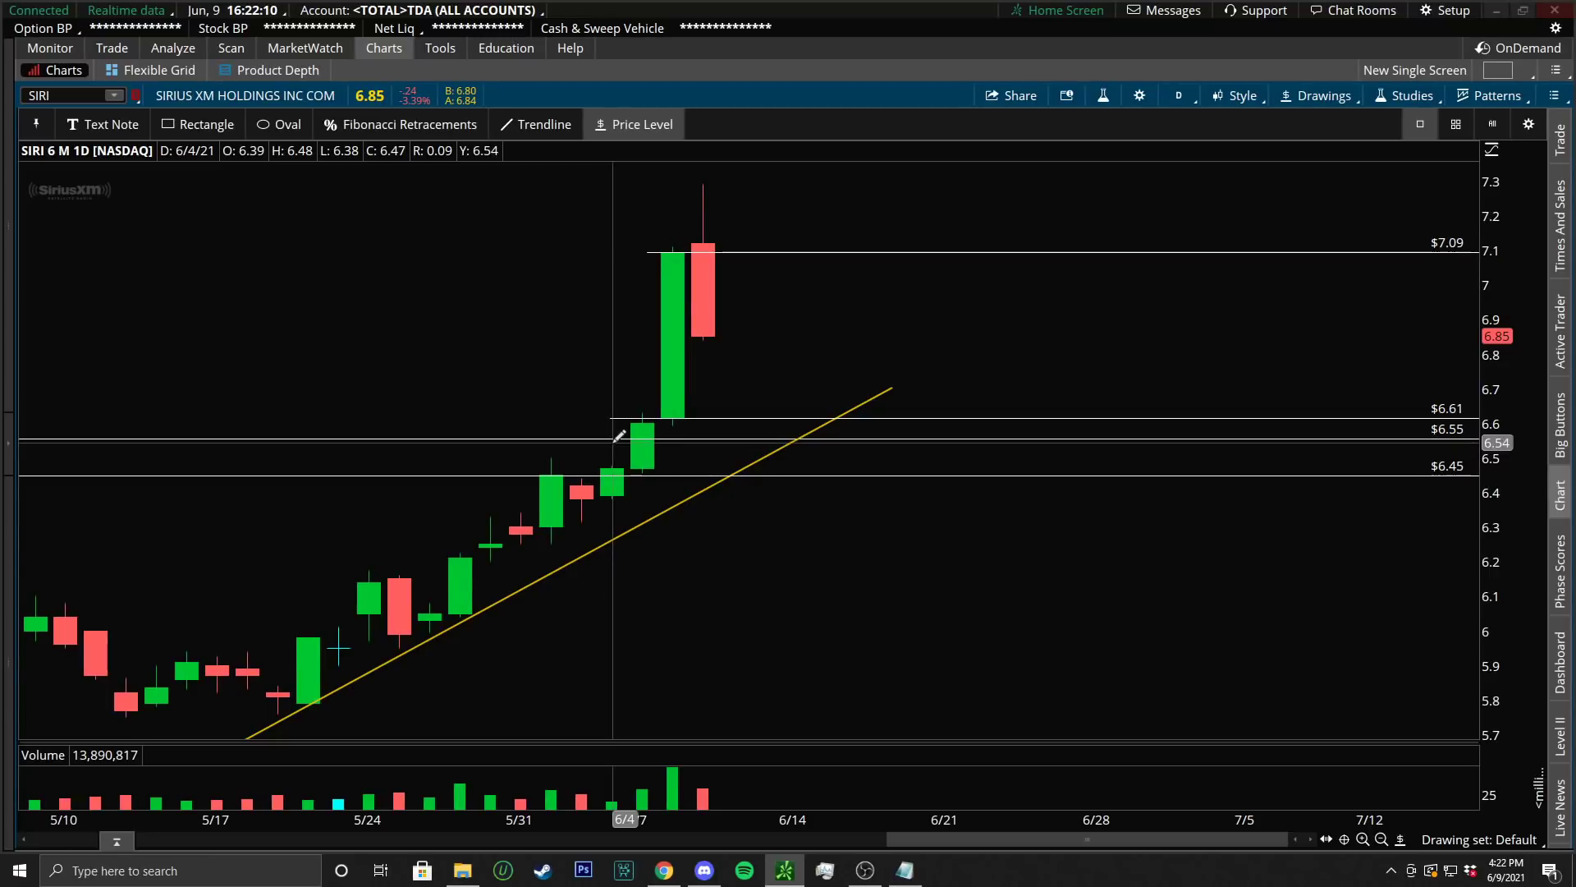
# Draw a Fibonacci retracement across the 6/8 candle body, from the $6.61 level up to the $7.09 level
pyautogui.click(393, 113)
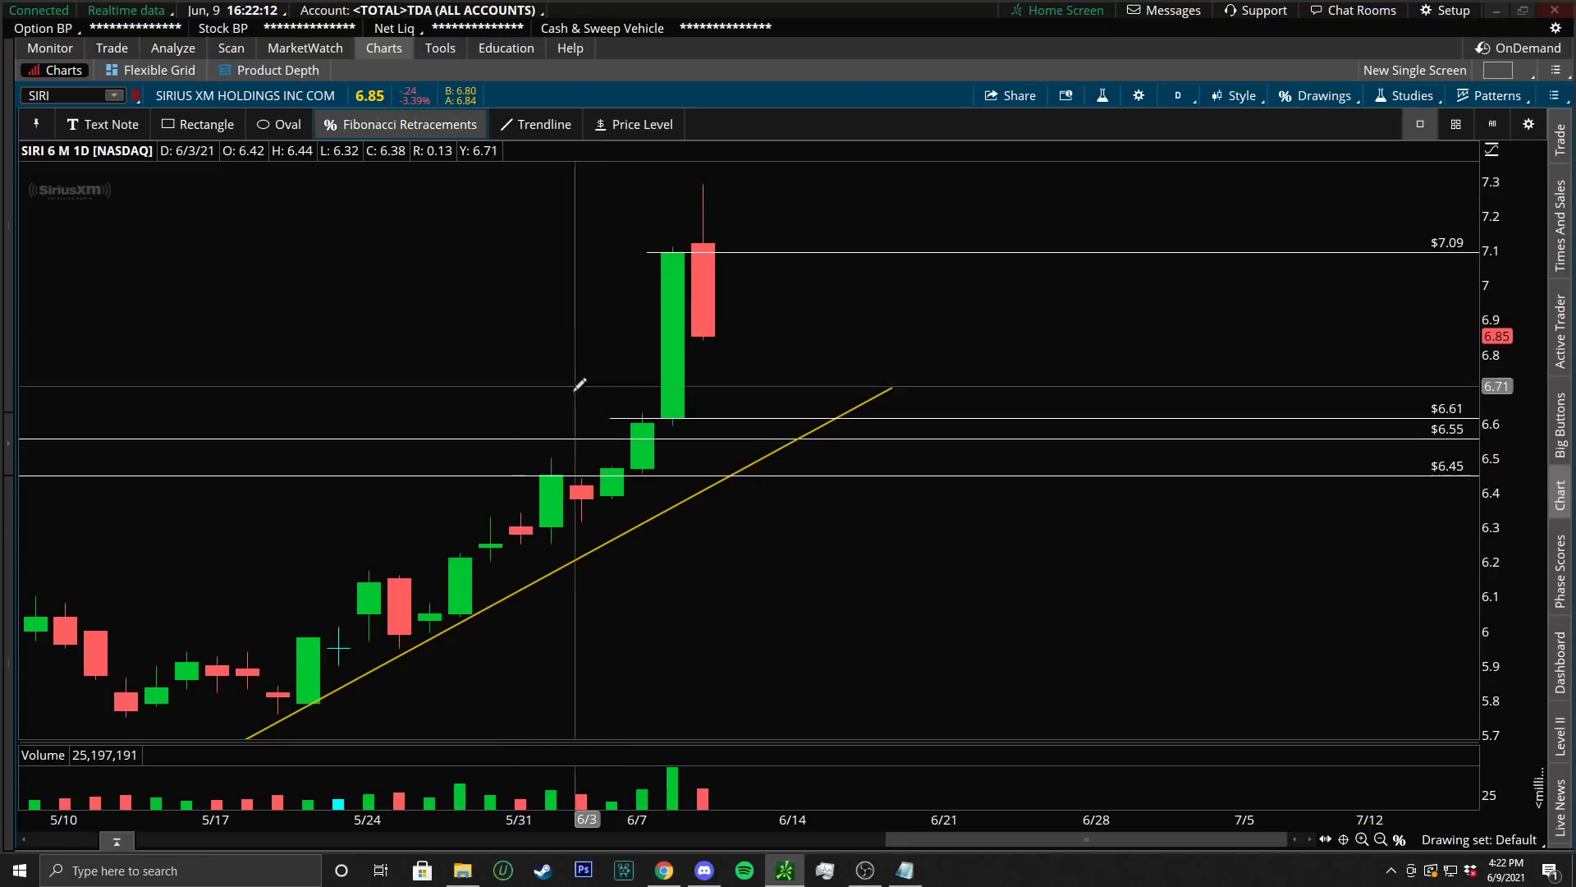
pyautogui.click(579, 418)
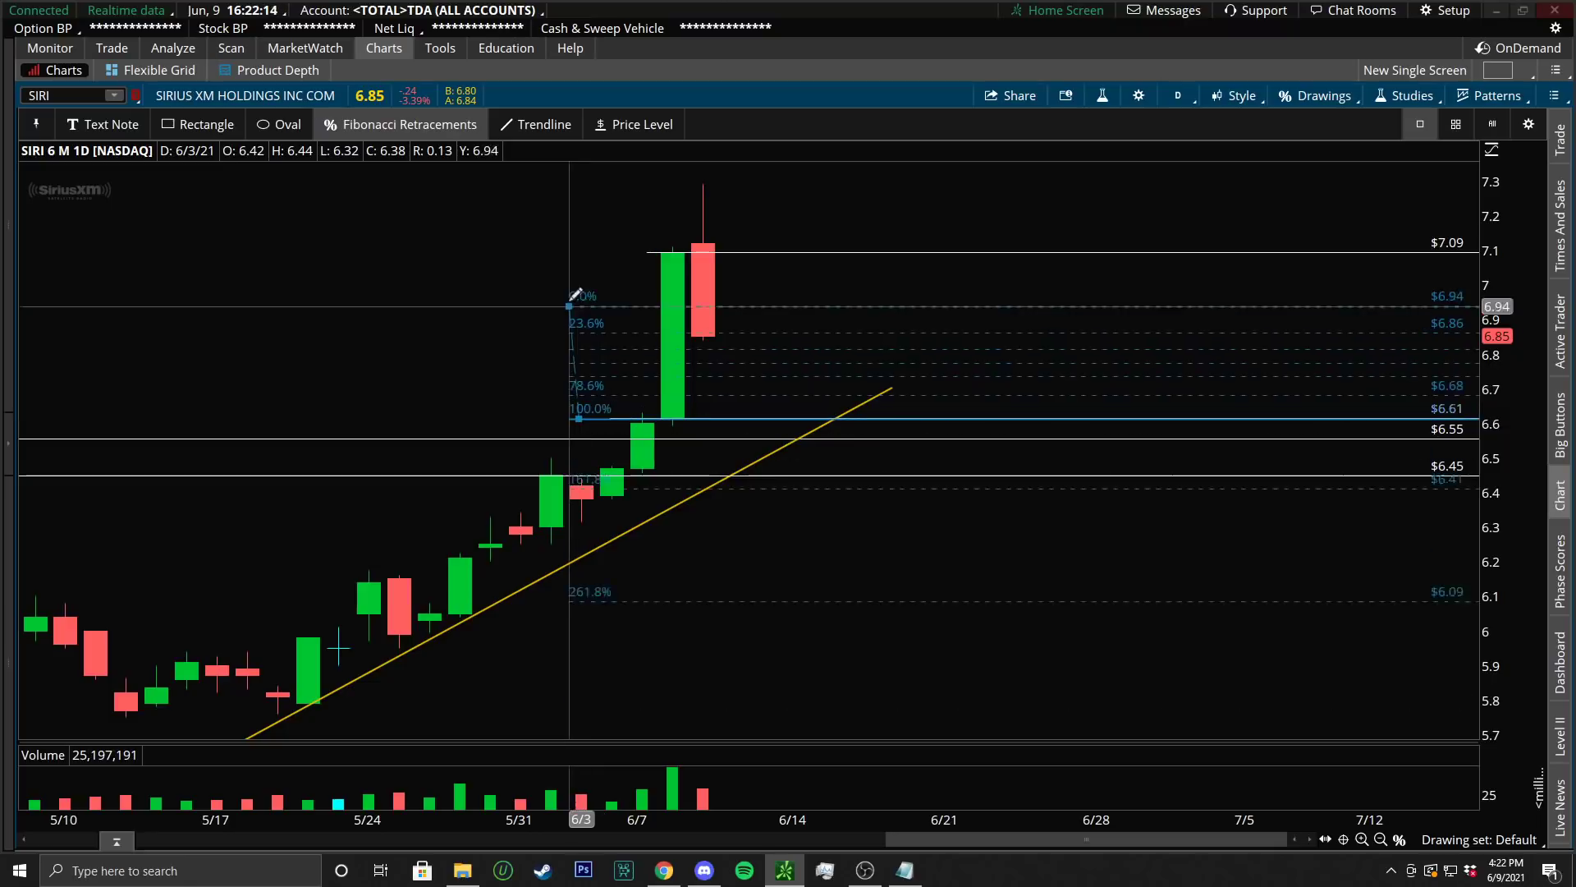
pyautogui.click(524, 249)
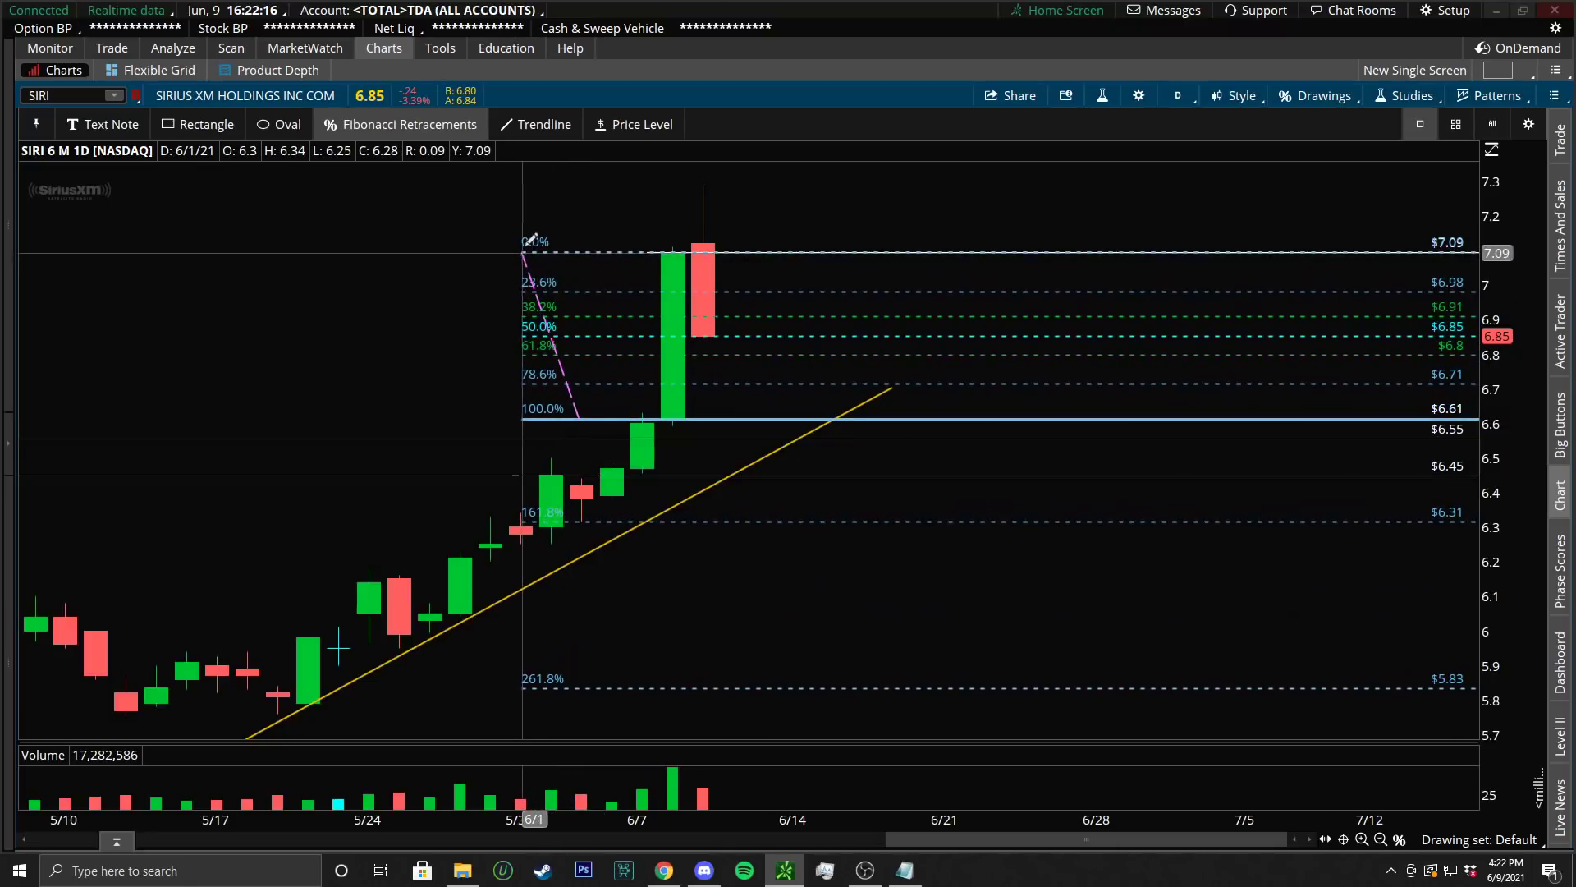
# Add a price level at $6.85 on the 50% retracement line and remove the Fibonacci drawing from the SIRI chart
pyautogui.click(627, 132)
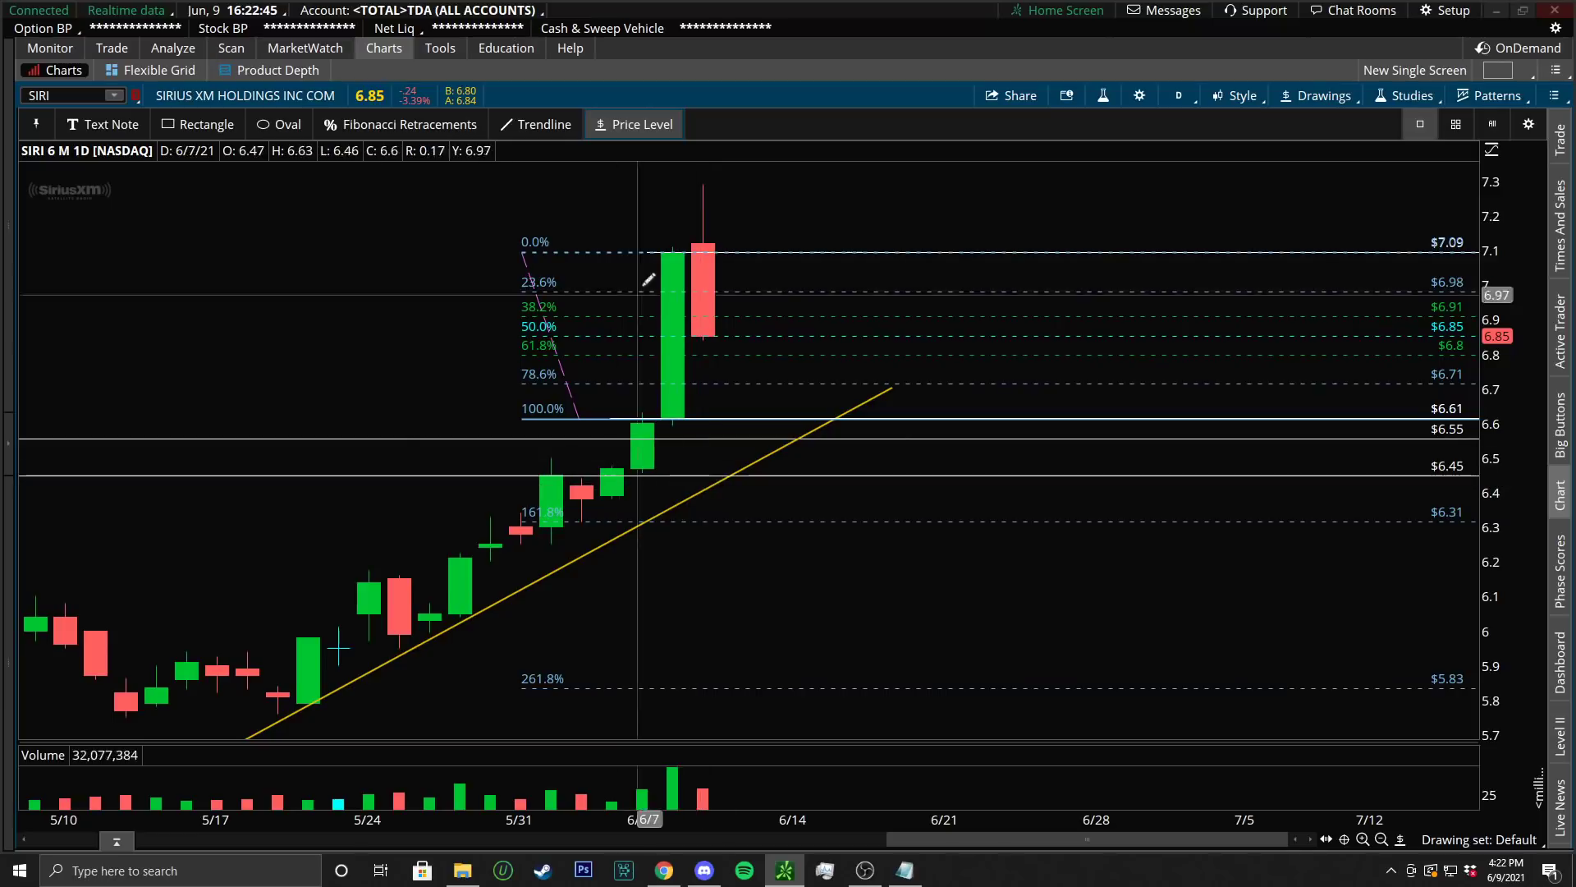
pyautogui.moveTo(387, 325); pyautogui.dragTo(1015, 340)
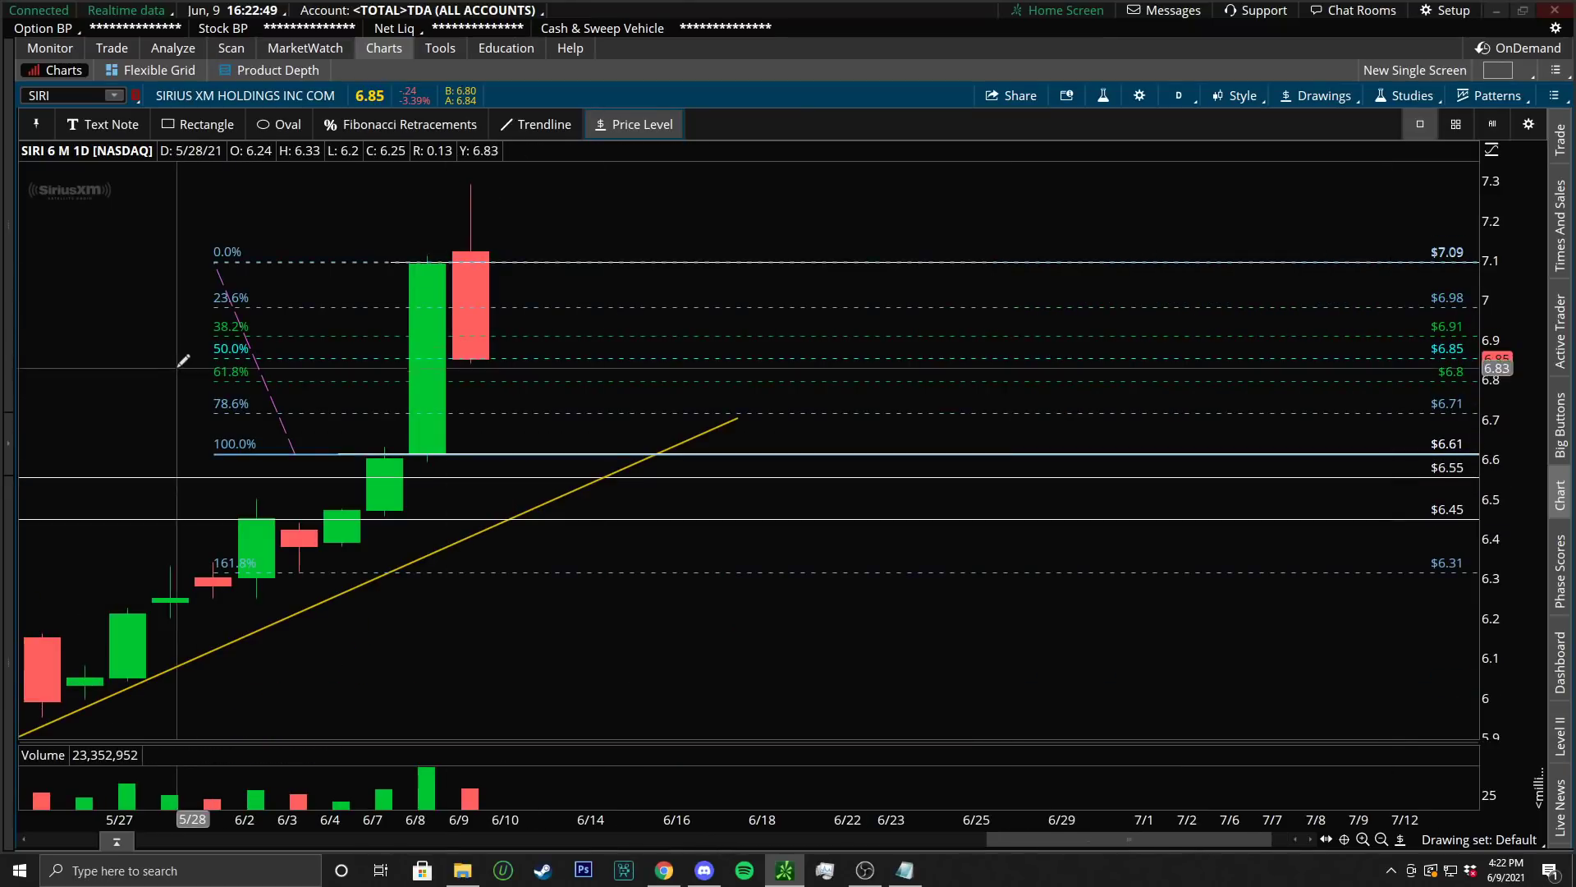
pyautogui.rightClick(612, 336)
pyautogui.click(737, 440)
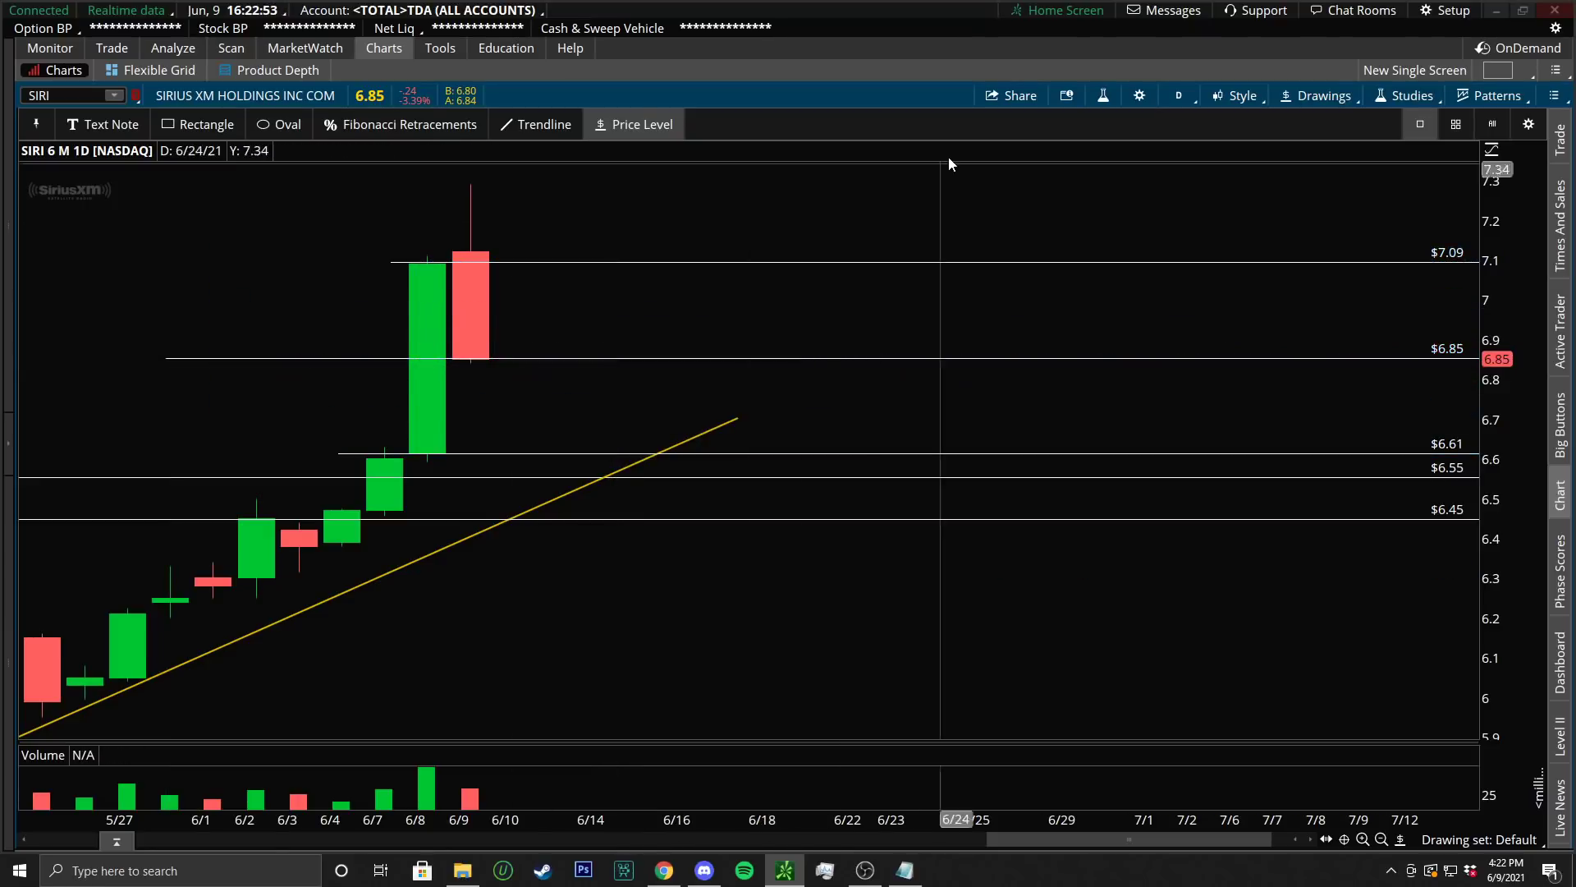
# Show SIRI on the 3 D : 10m time frame and examine the 6/9 price action around the $7.09 and $6.85 levels
pyautogui.click(1179, 97)
pyautogui.click(1117, 248)
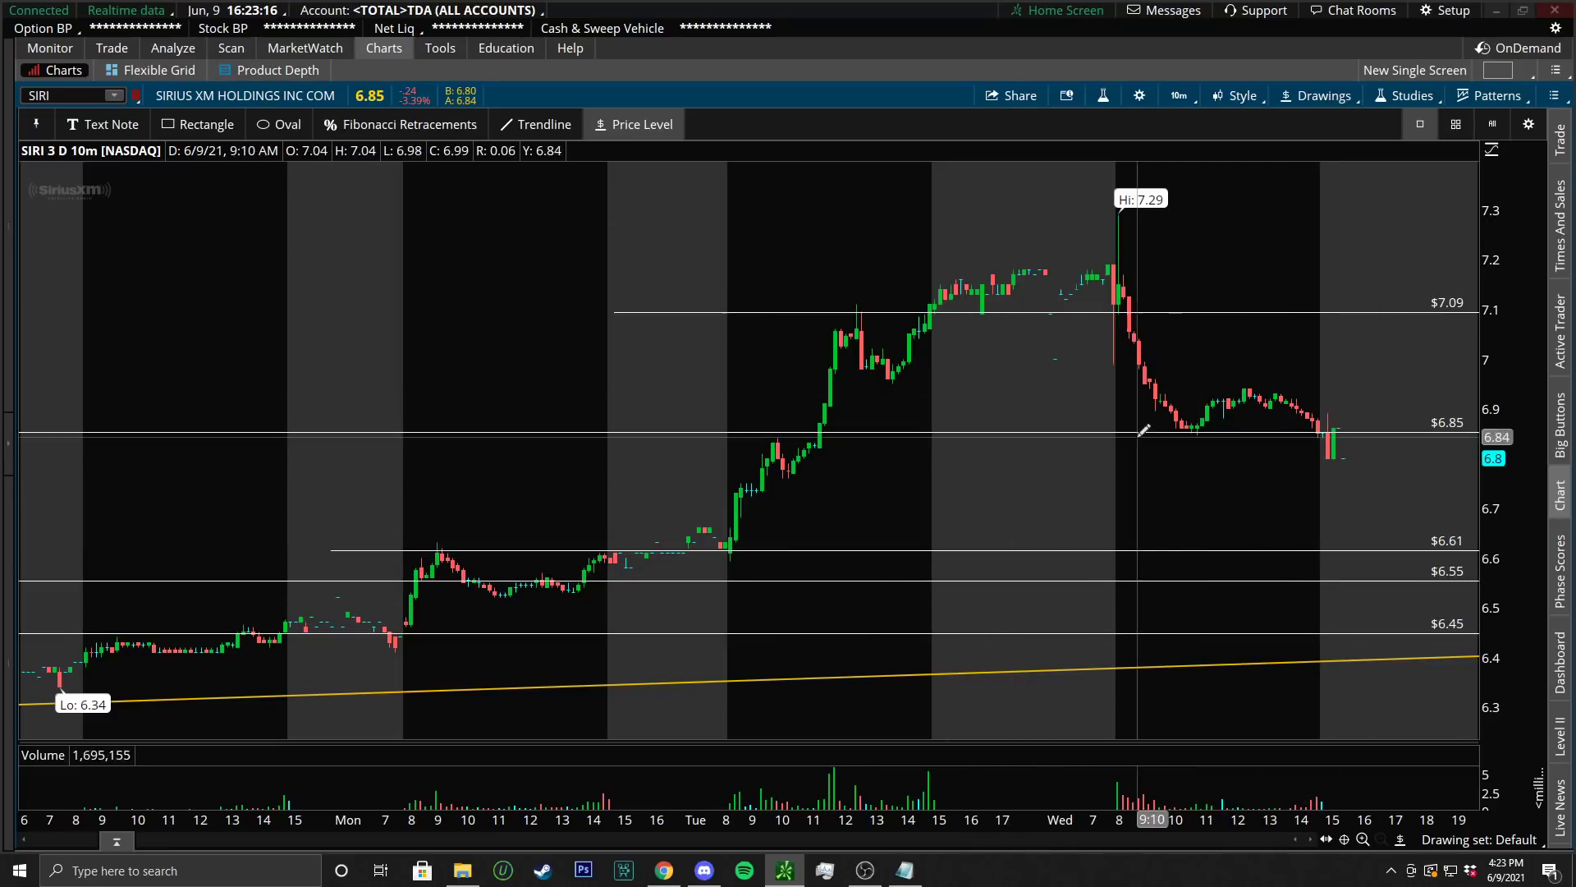
pyautogui.scroll(3, 928, 660)
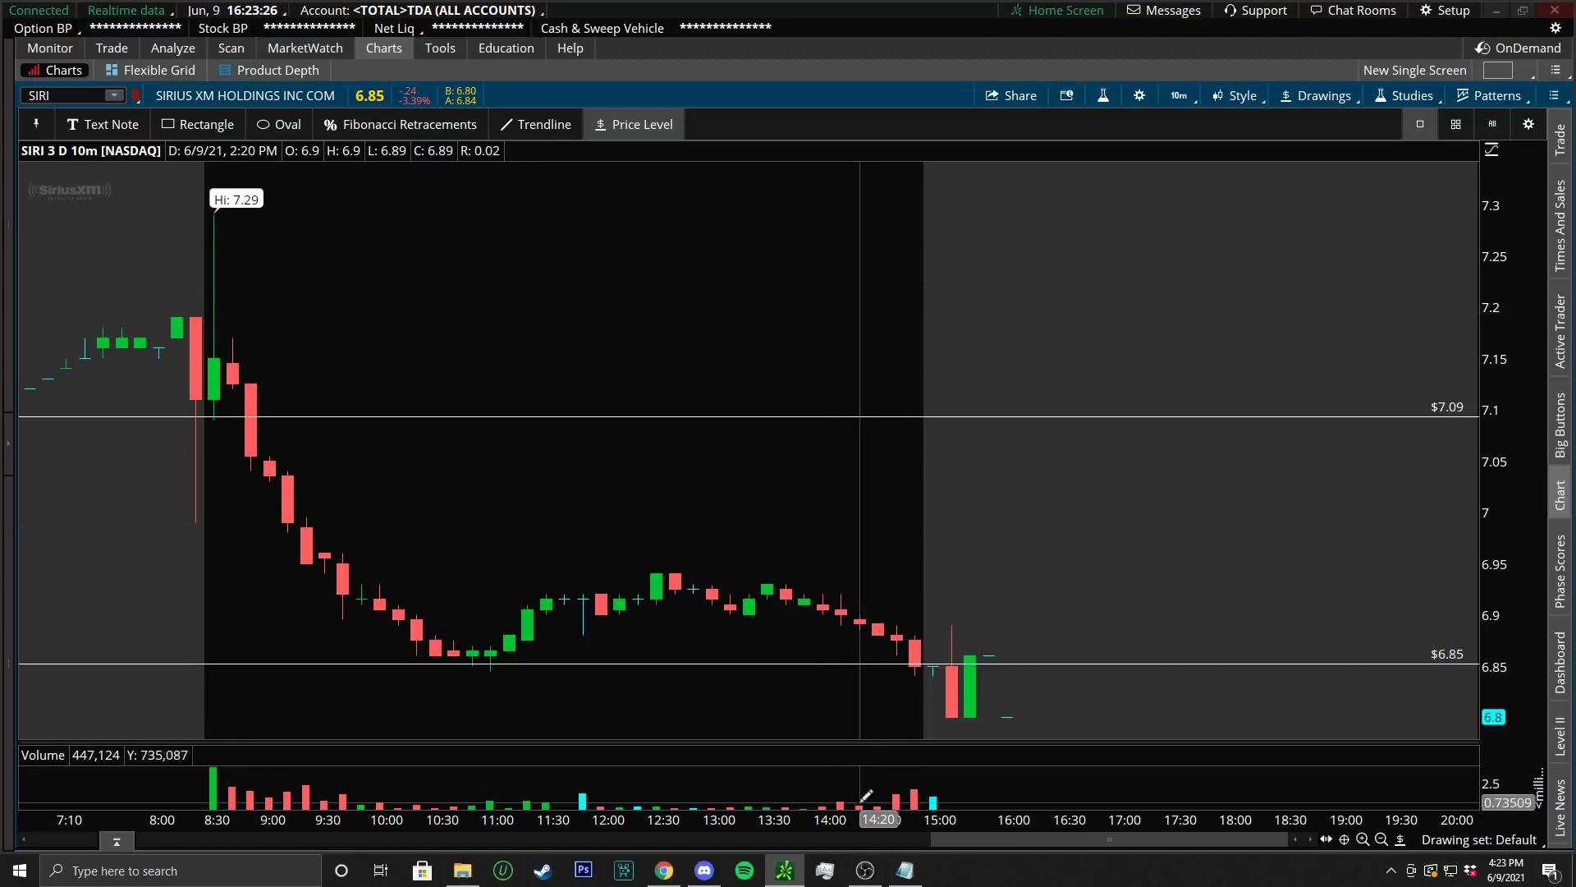
# Set the SIRI chart to the 1 Y : 1D time frame, followed by 1 Y : W
pyautogui.click(1177, 97)
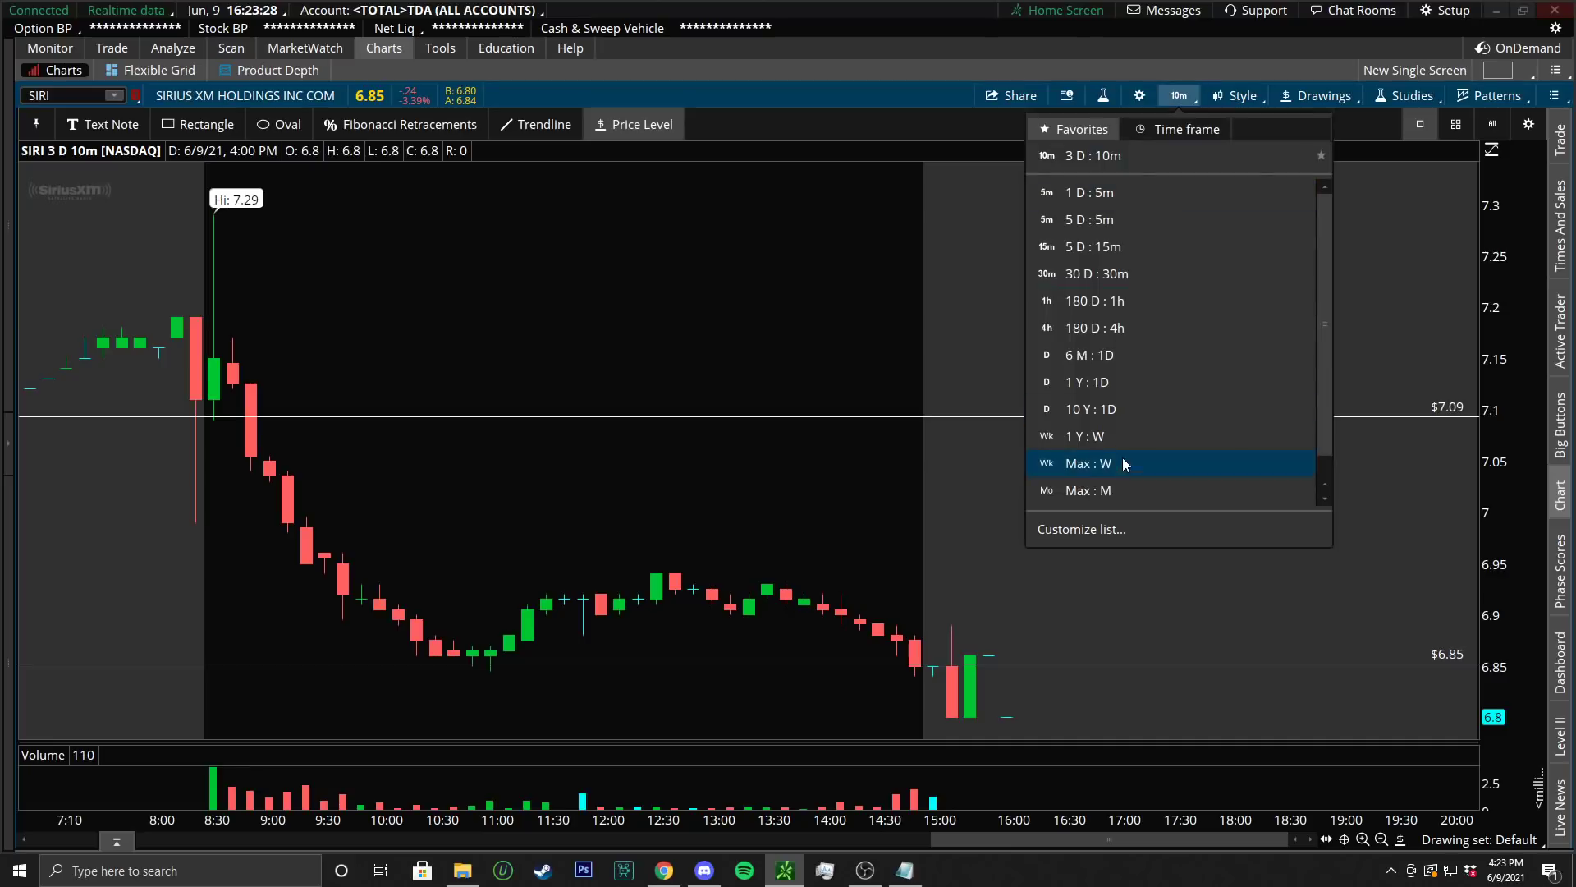
pyautogui.click(1122, 396)
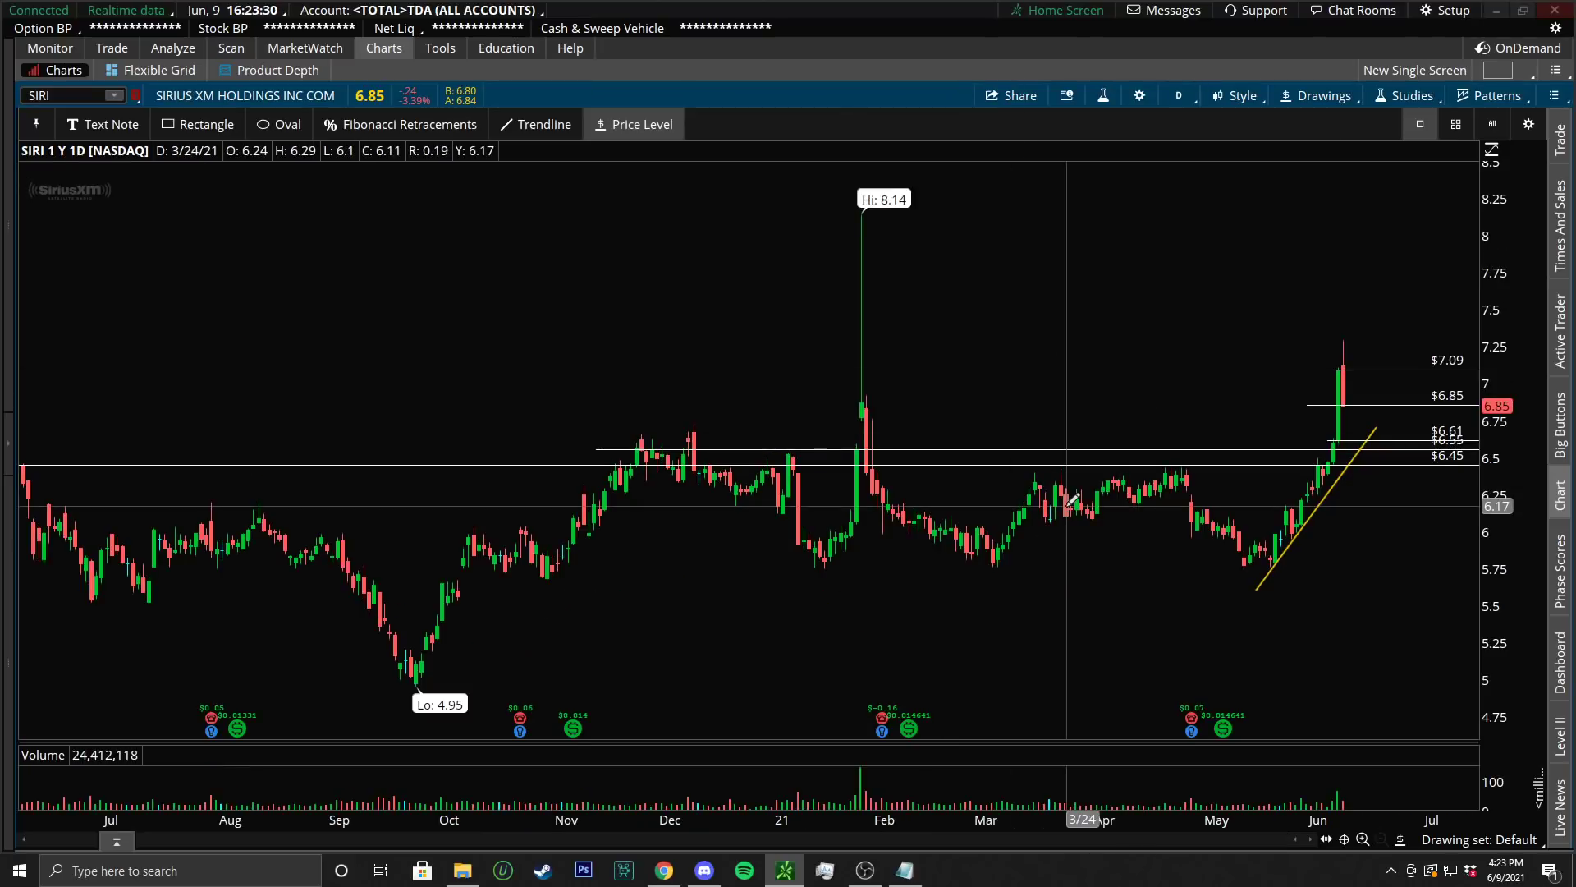
pyautogui.click(1184, 95)
pyautogui.click(1120, 435)
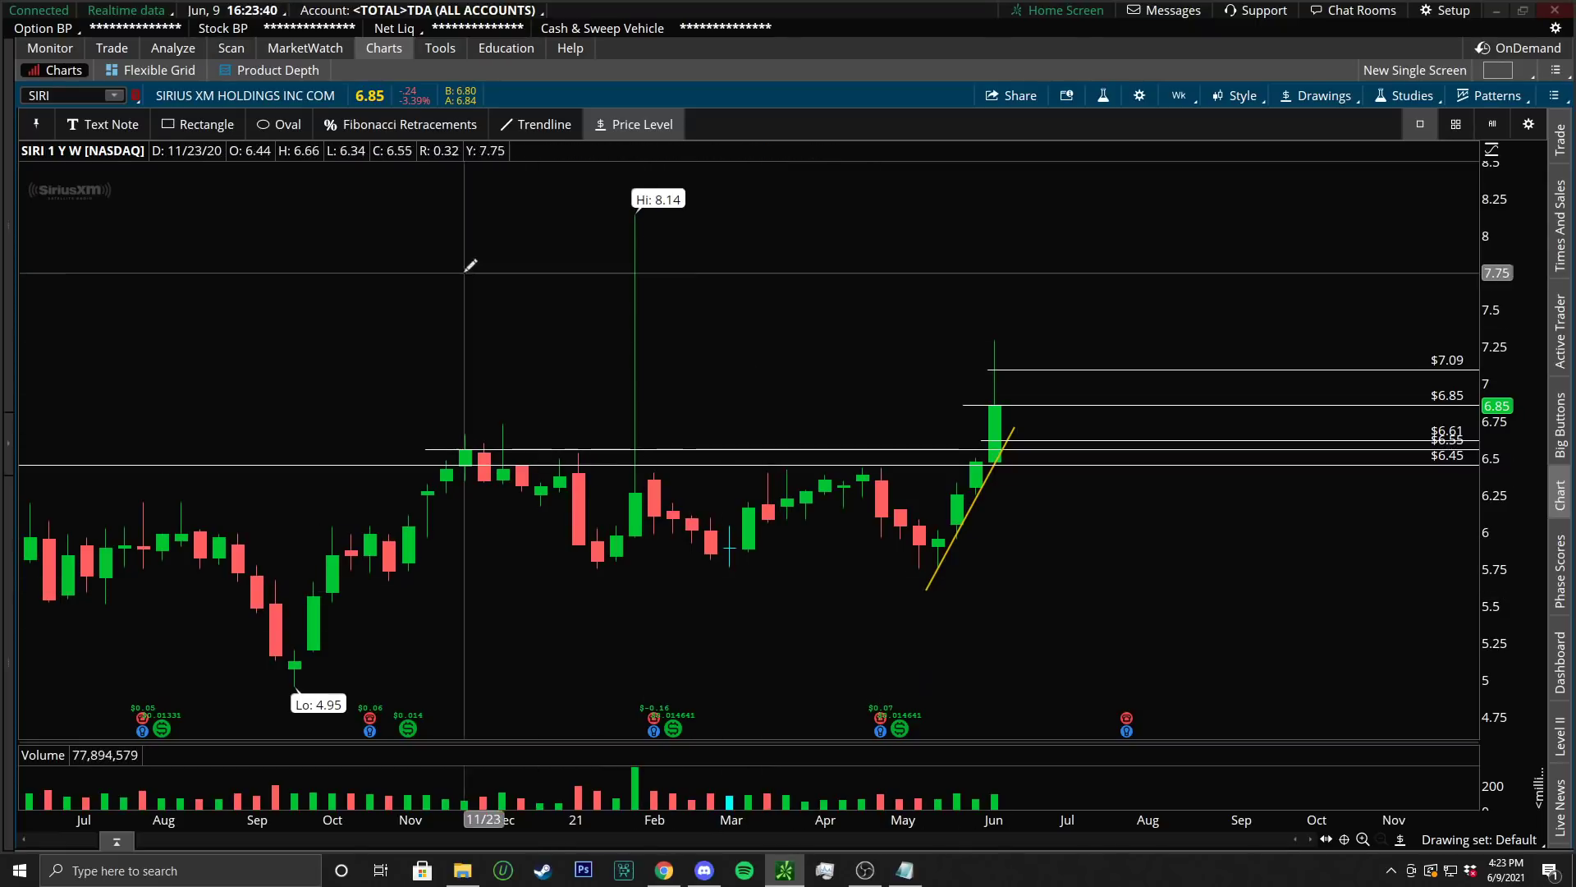
# Highlight three reversal patterns on the weekly SIRI chart with rectangles: at the 4.95 low in September, in early March and in mid-May
pyautogui.click(200, 124)
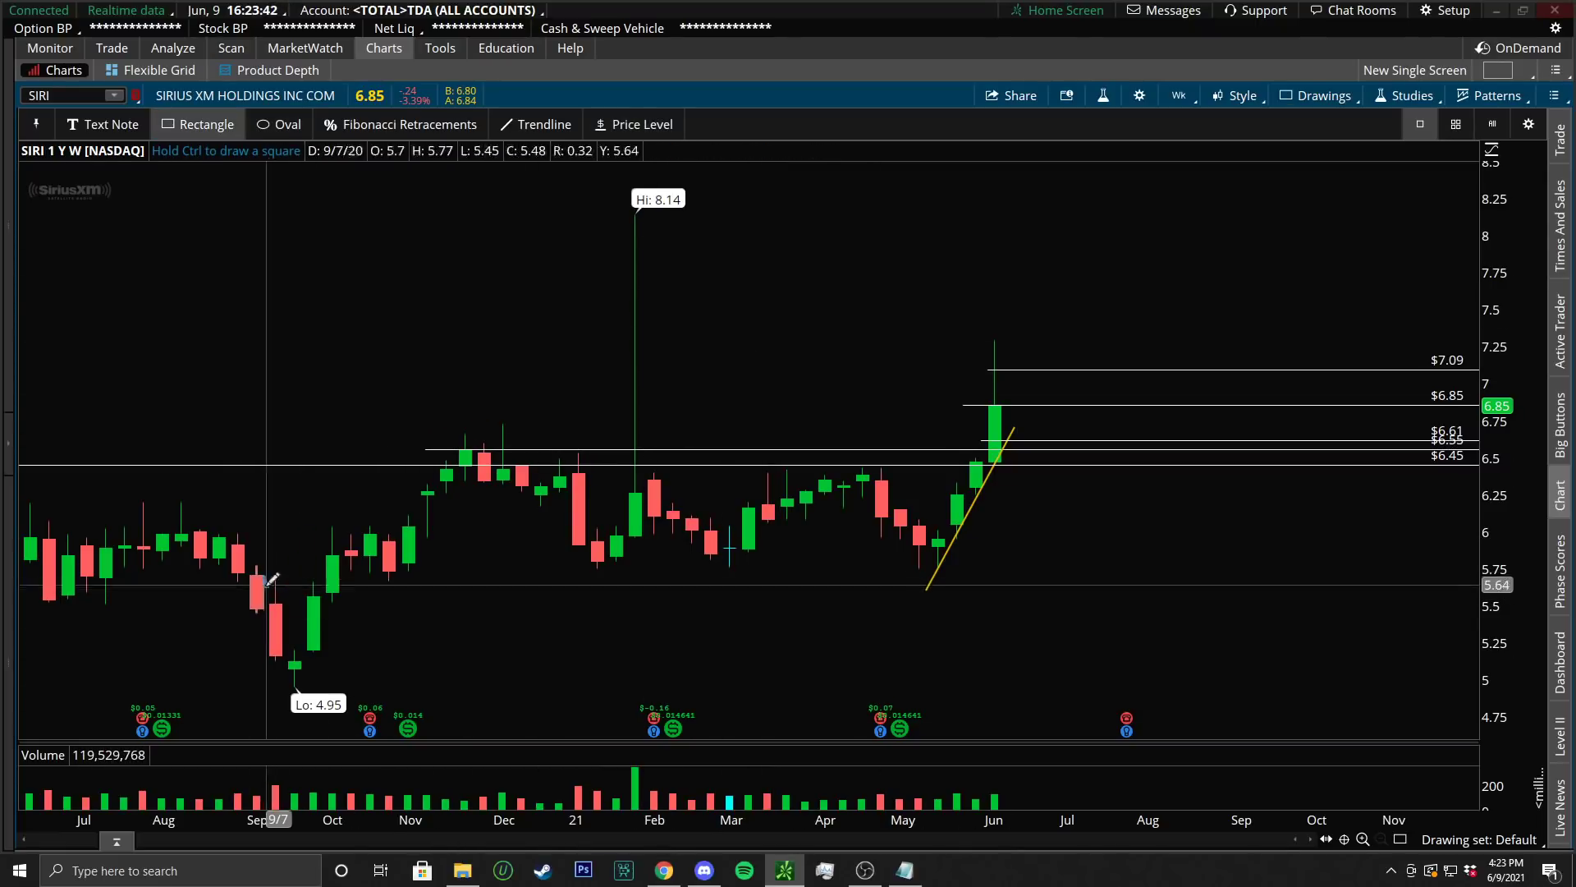
pyautogui.click(263, 579)
pyautogui.click(323, 681)
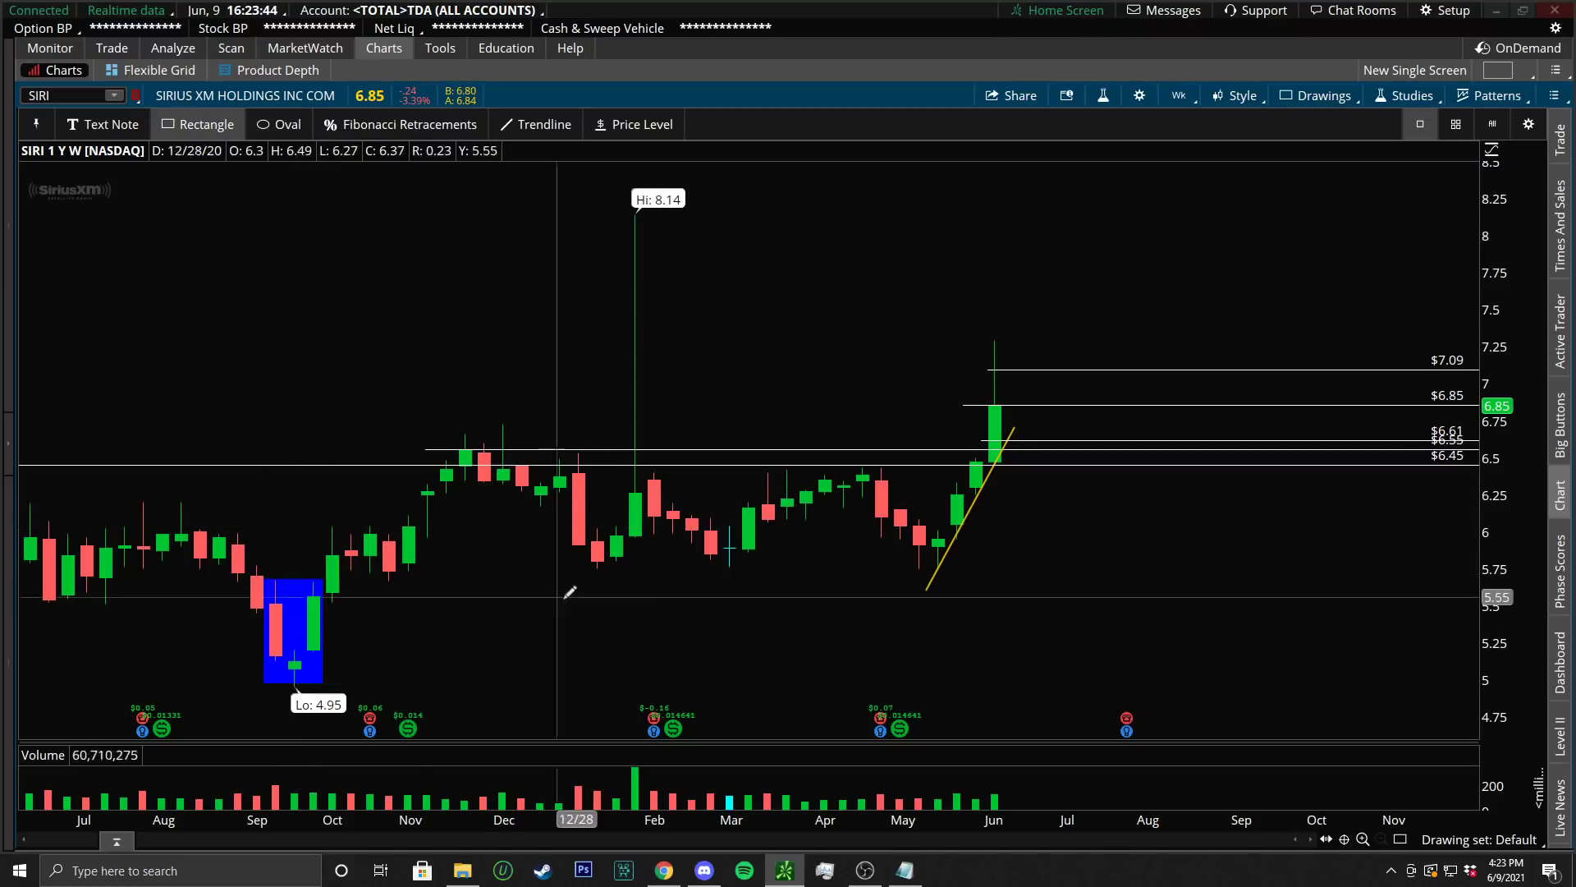
pyautogui.click(702, 498)
pyautogui.click(755, 570)
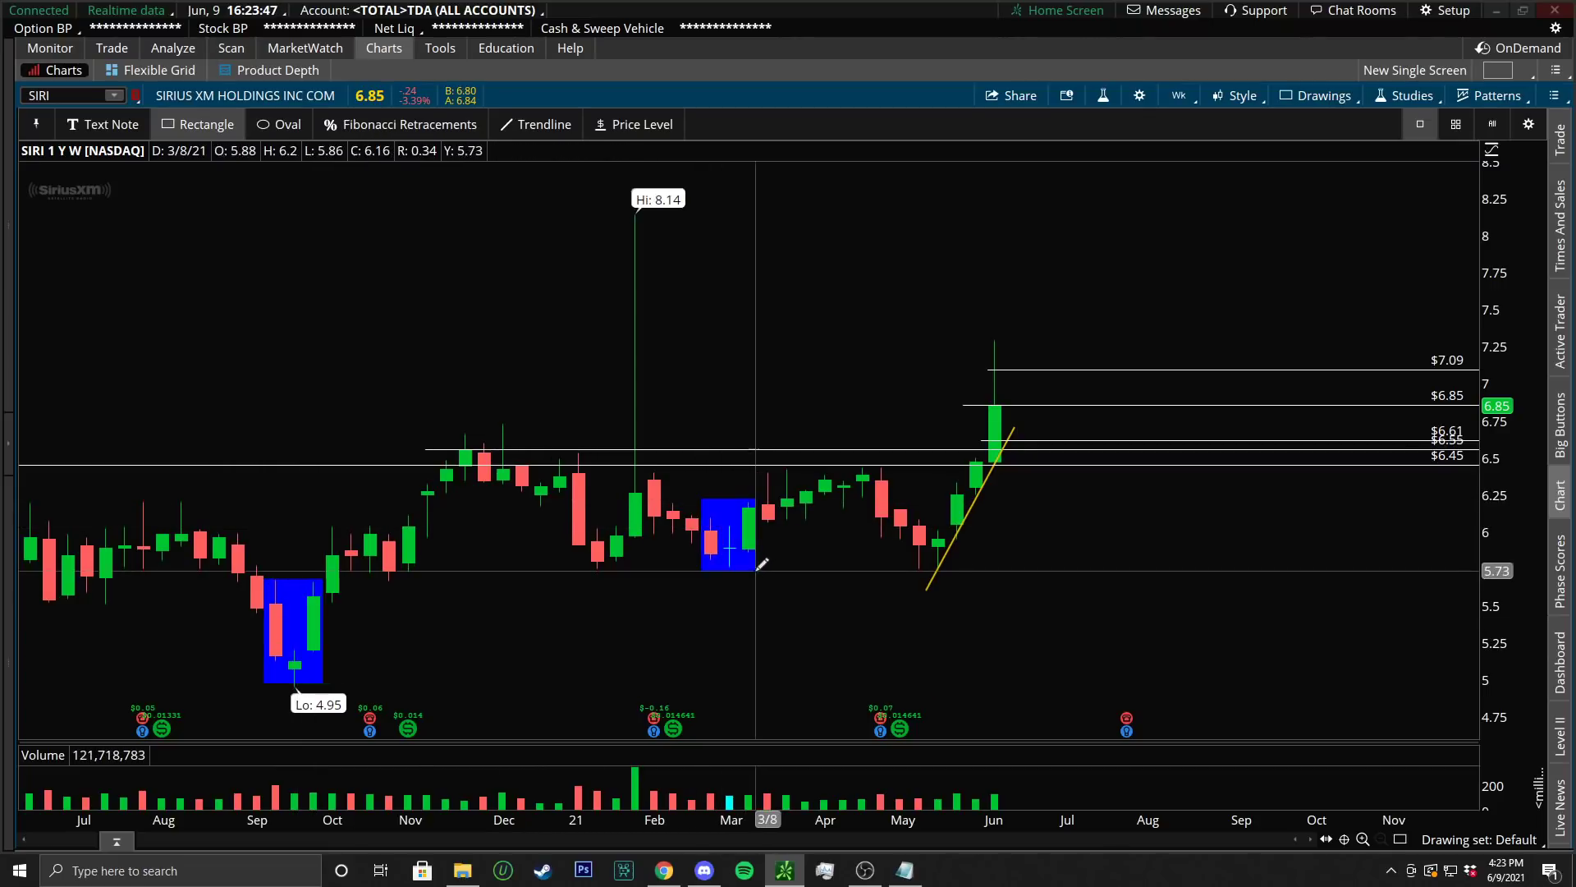
pyautogui.click(913, 517)
pyautogui.click(946, 569)
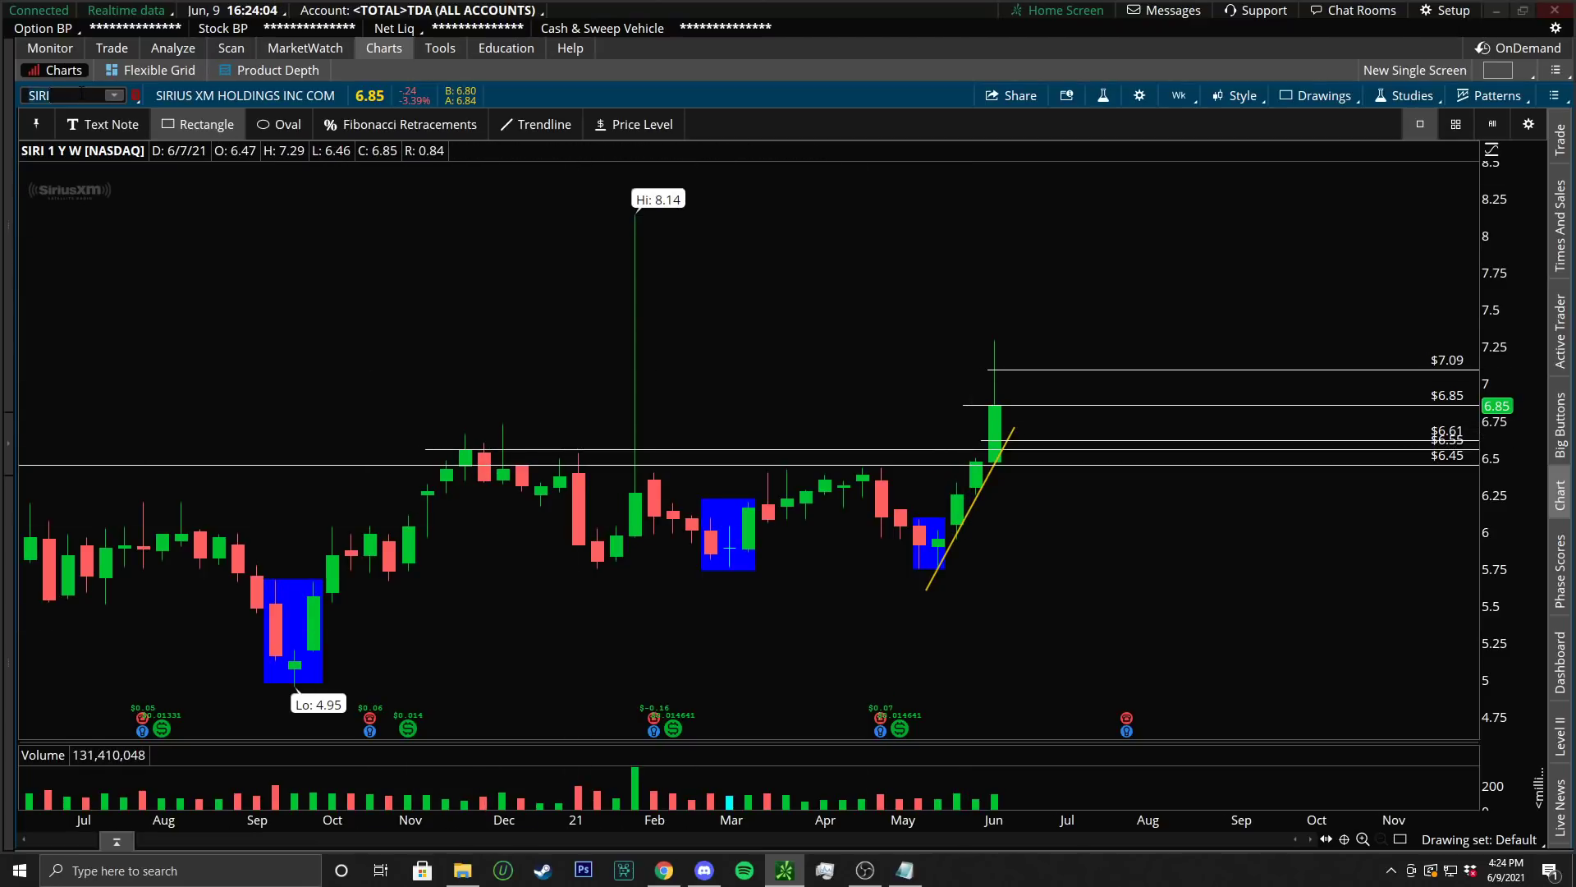
# Load the FCEL chart and set its time frame to 1 Y : 1D
pyautogui.press('Return')
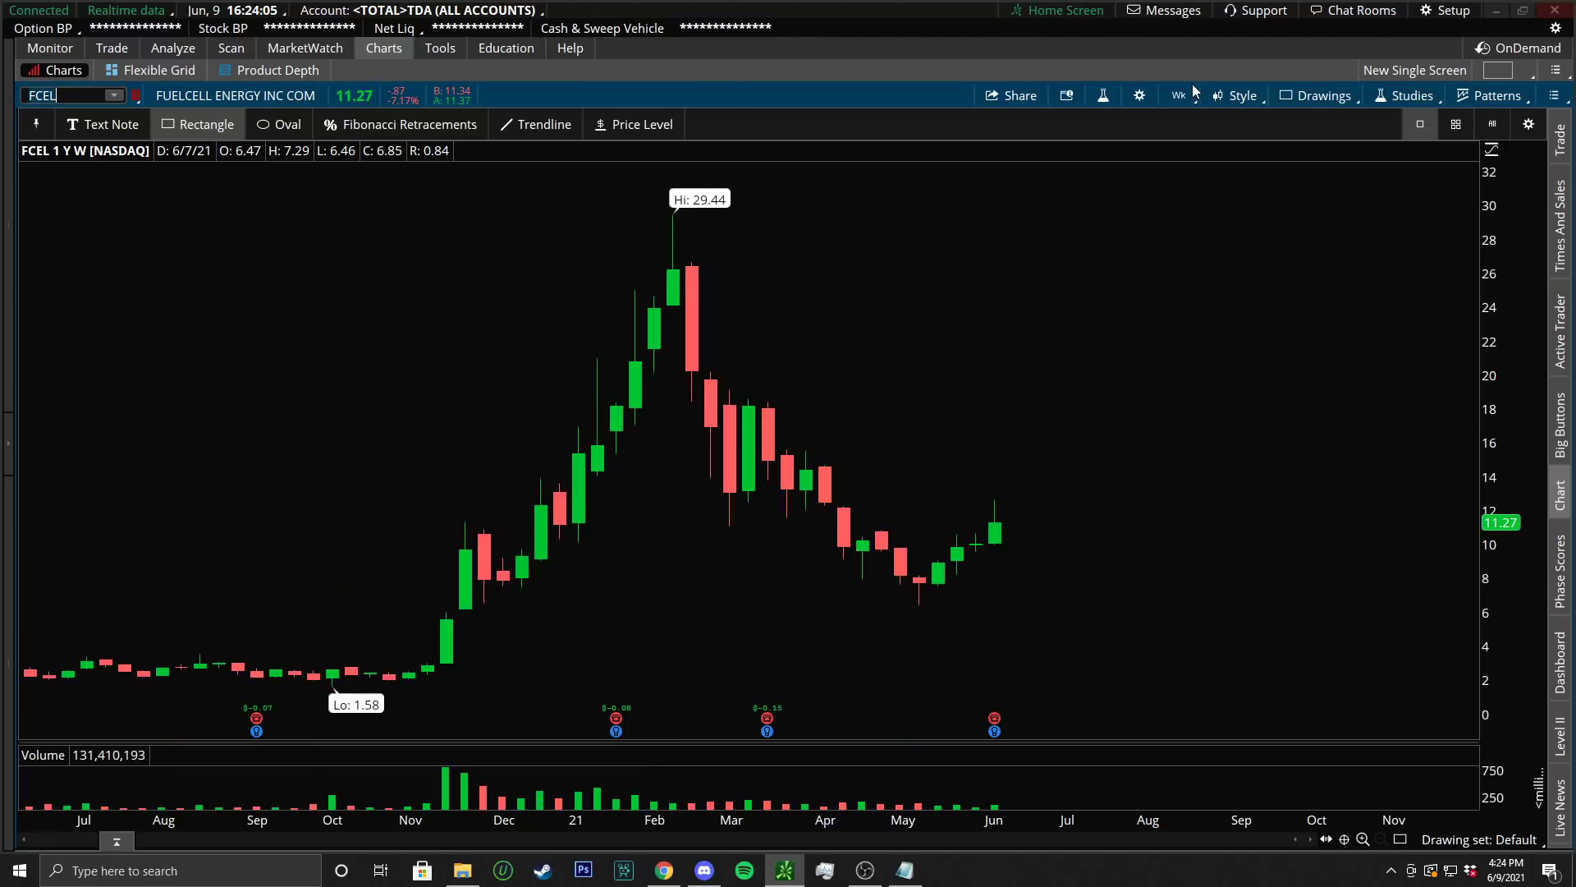
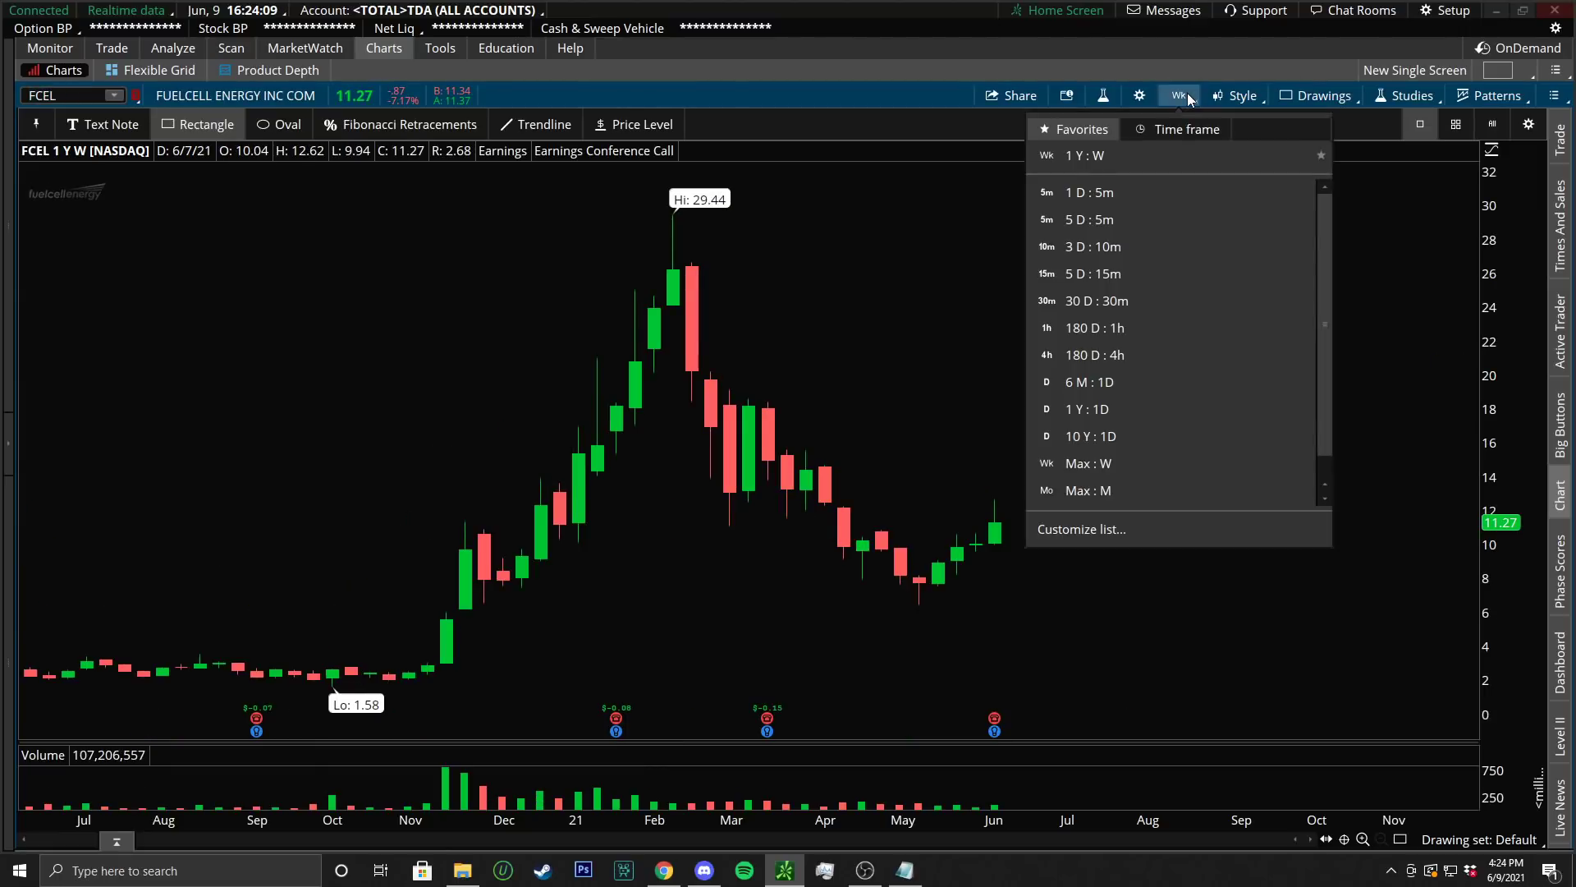
pyautogui.click(1112, 408)
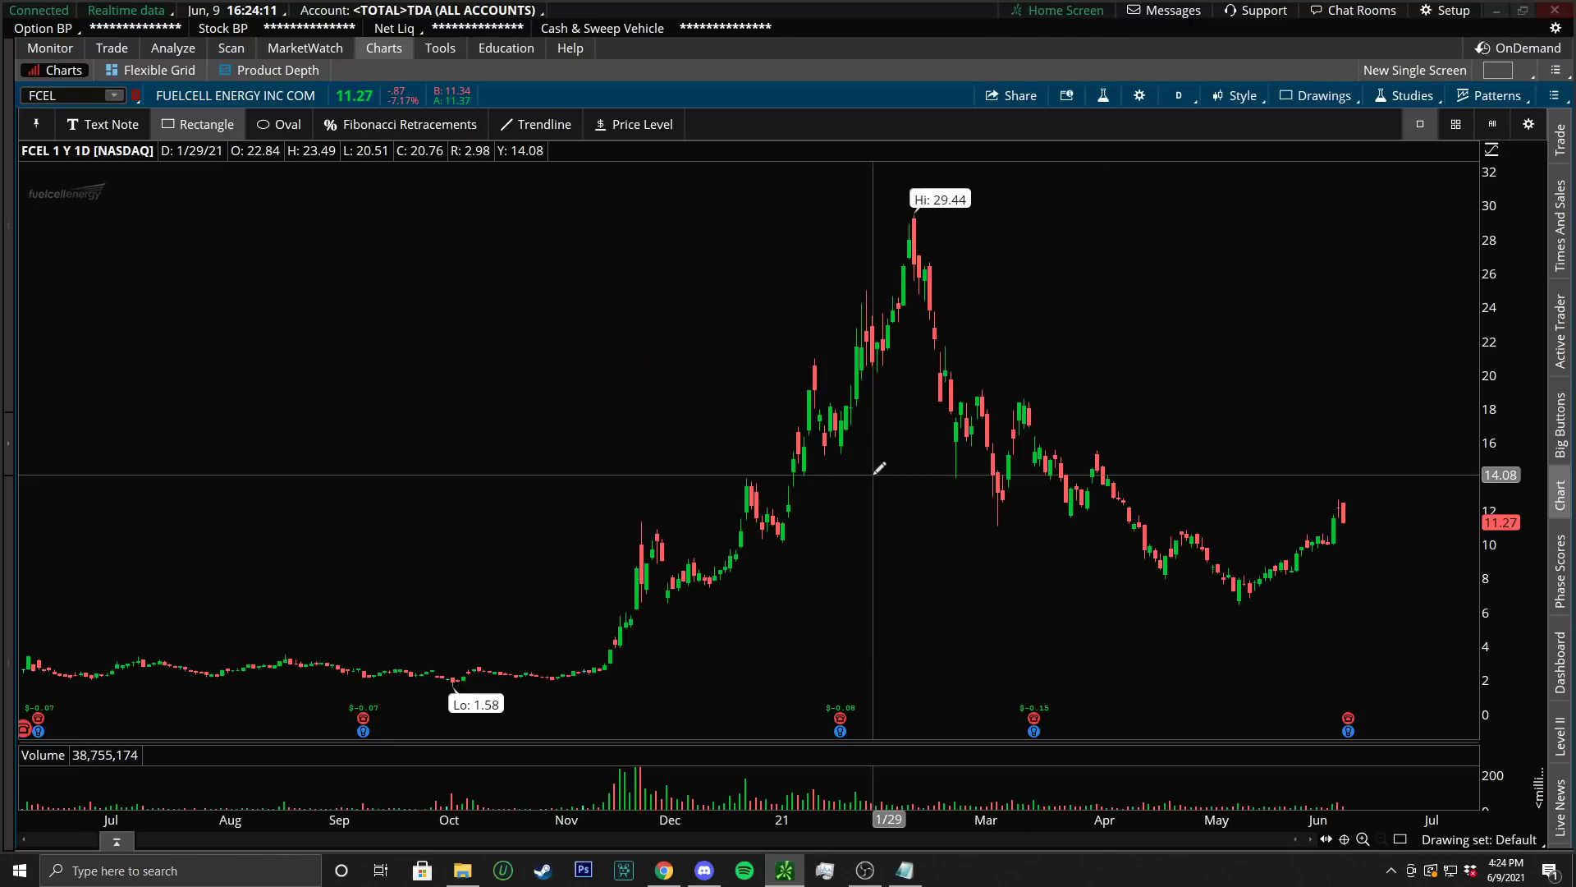
pyautogui.moveTo(844, 458); pyautogui.dragTo(1519, 351)
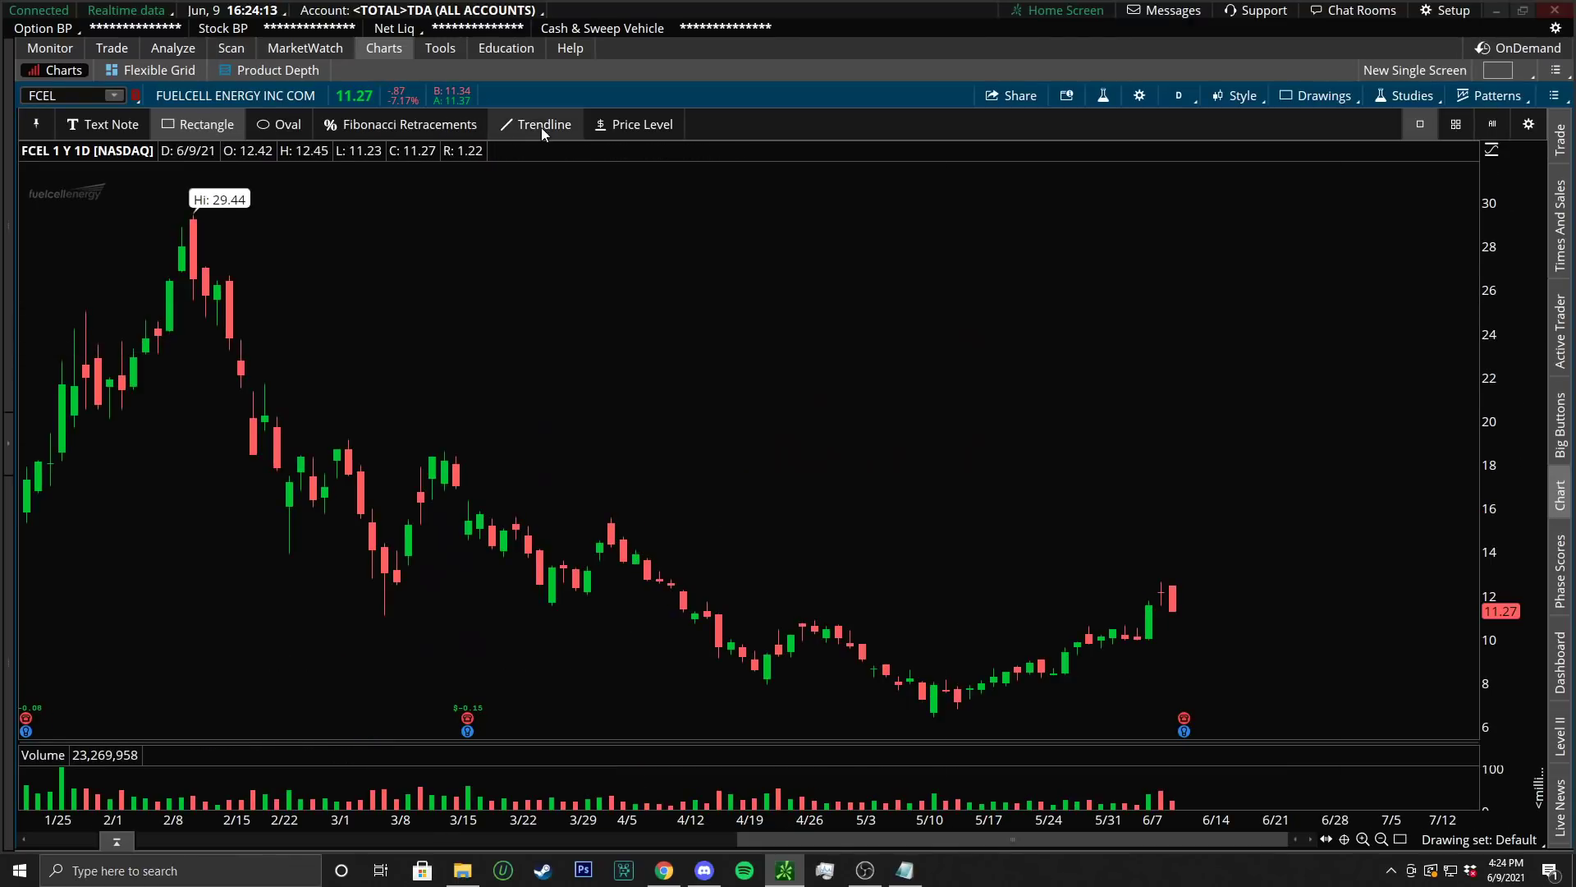
# Draw two rising trendlines on FCEL, one beneath the November-to-February rally and one beneath the advance from the May low
pyautogui.scroll(-6, 792, 307)
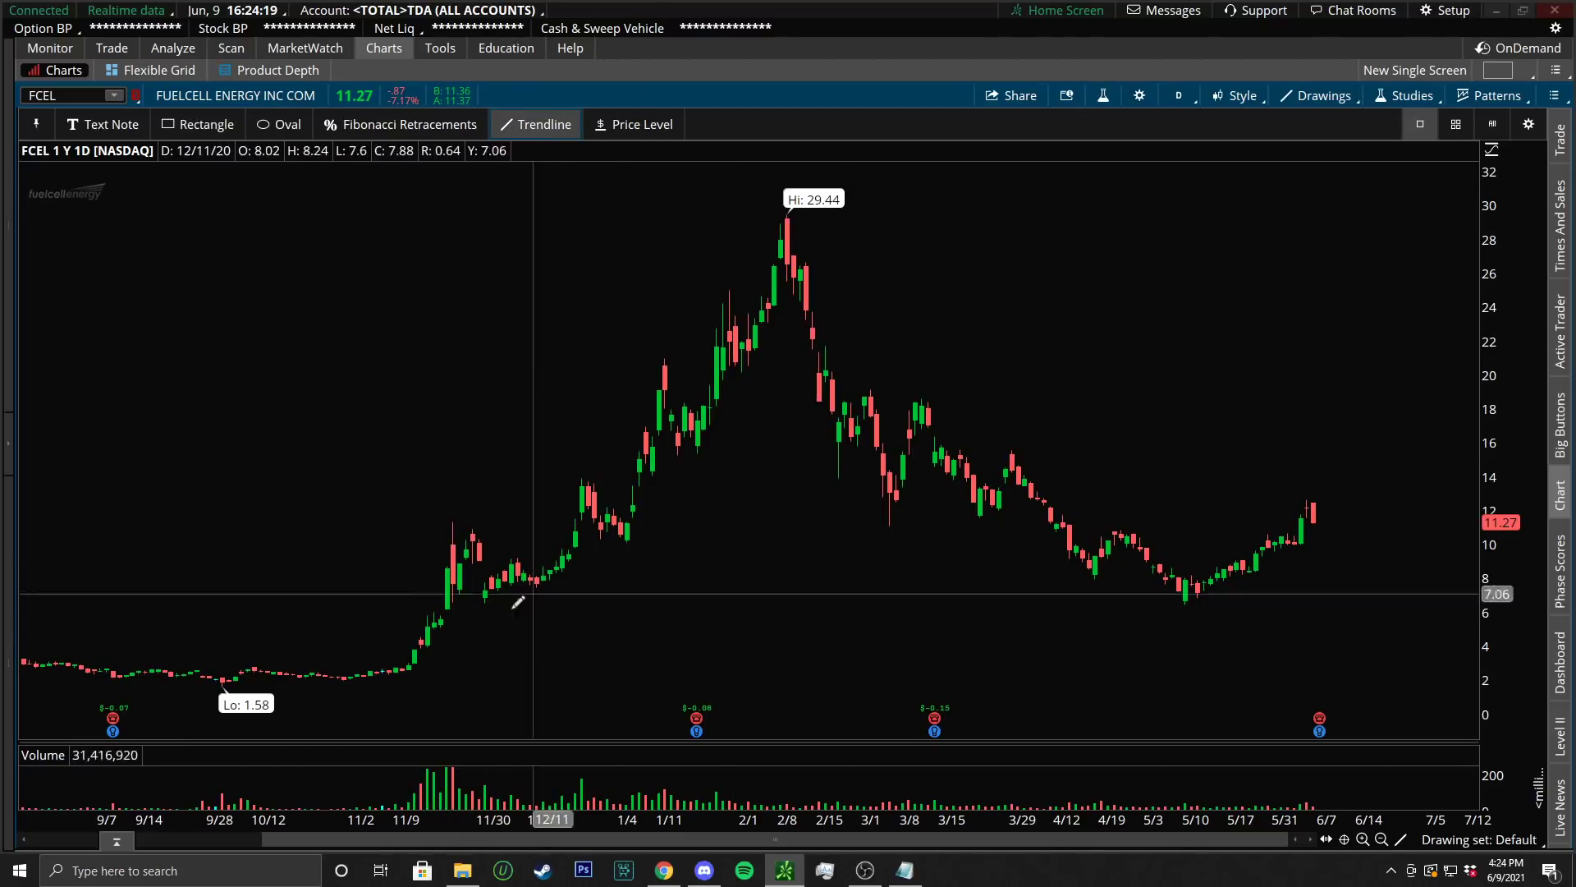
pyautogui.click(431, 683)
pyautogui.click(879, 319)
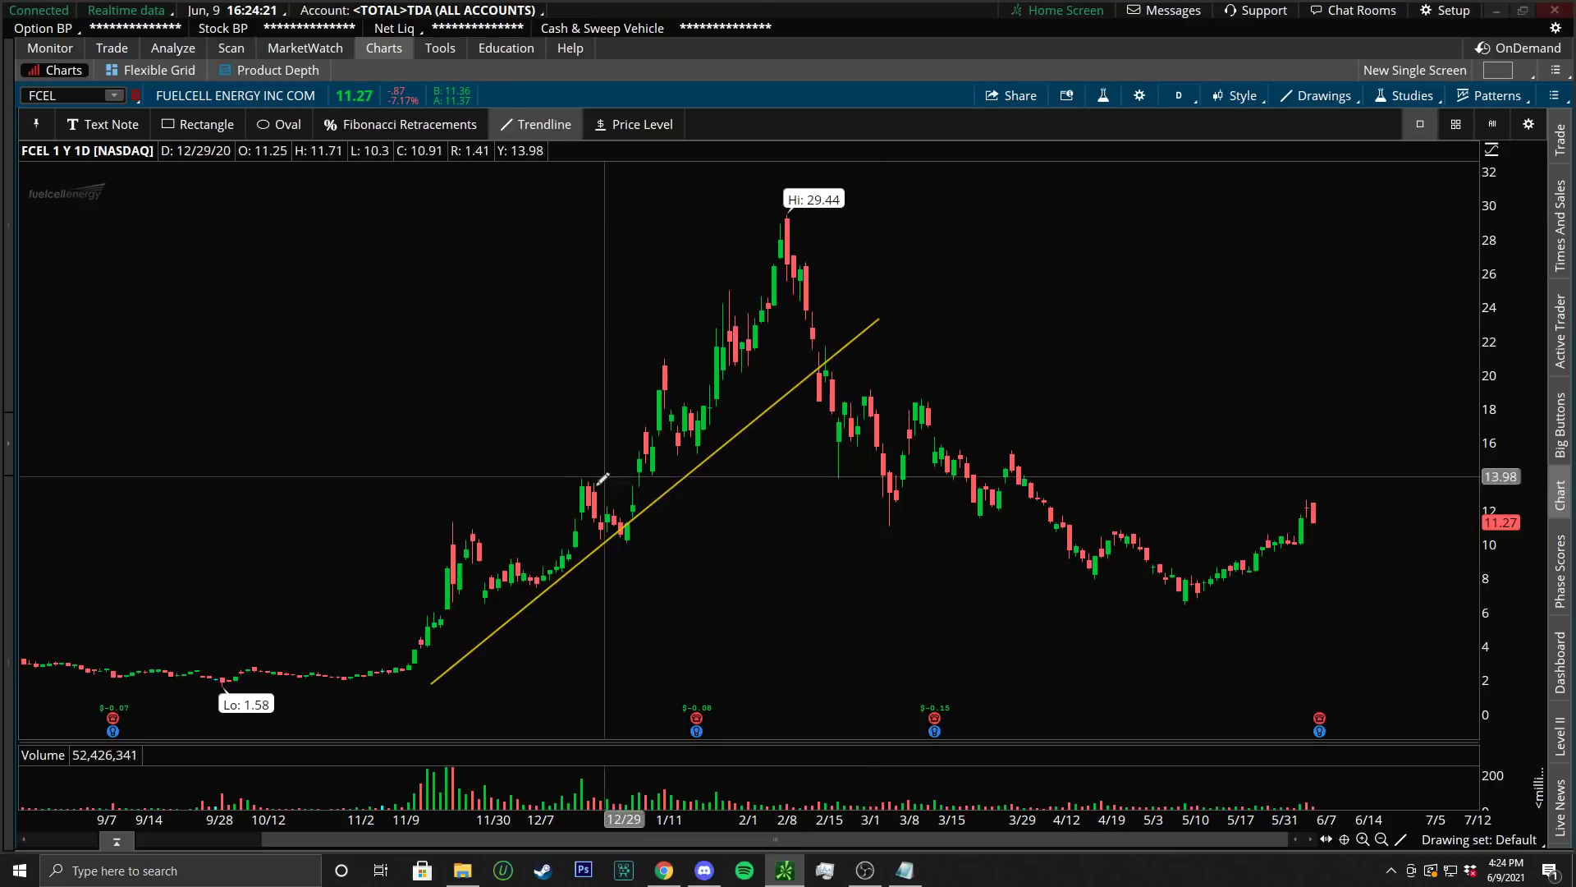
pyautogui.click(1174, 618)
pyautogui.click(1315, 536)
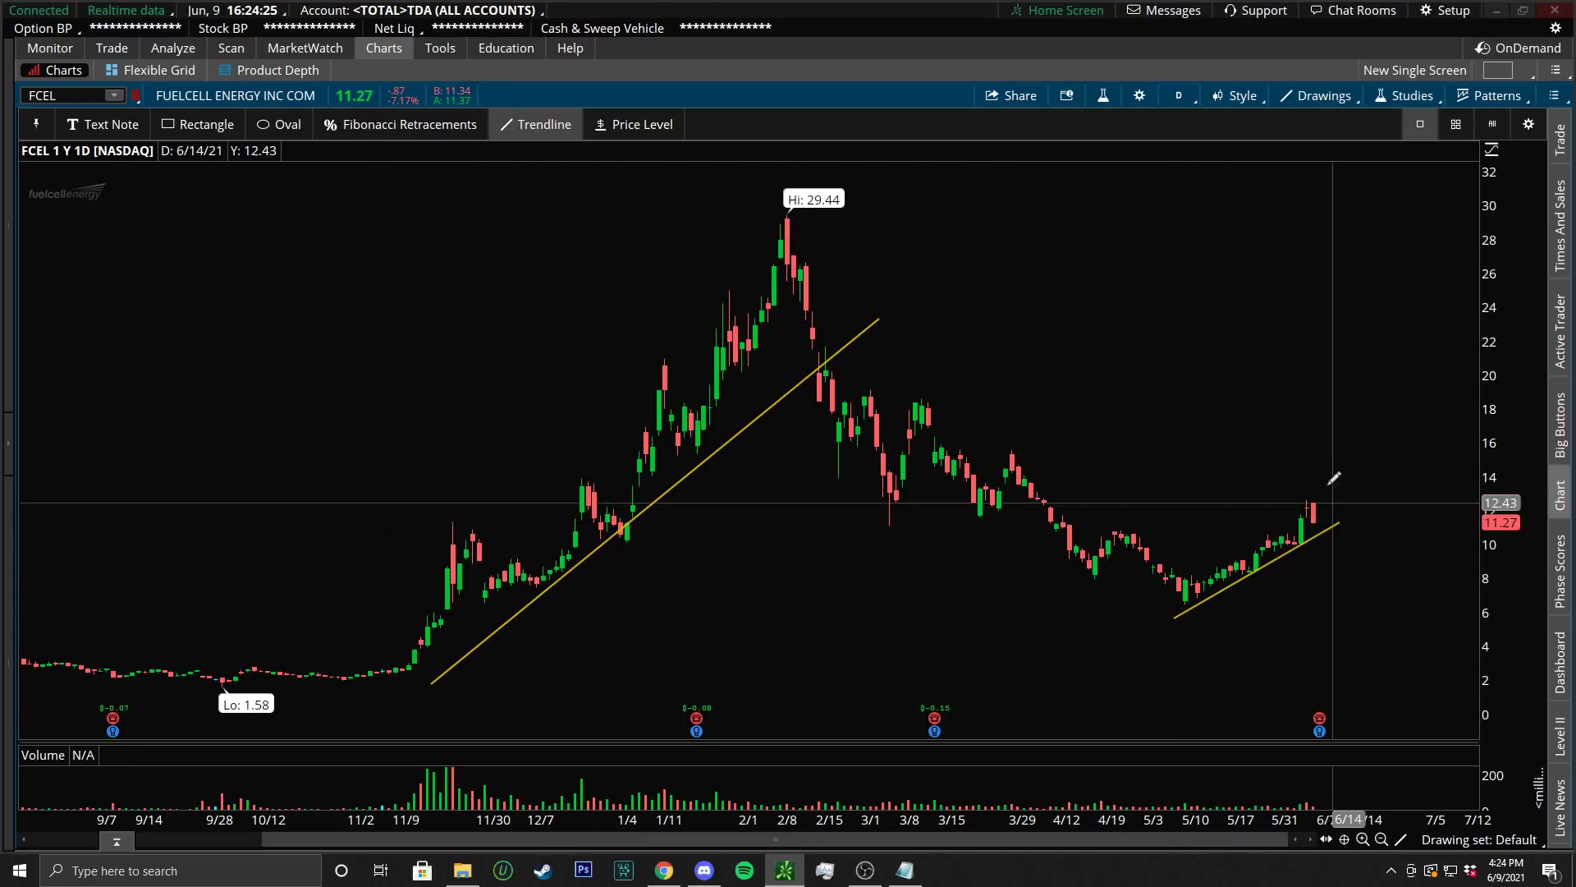
# Highlight the FCEL candles of 6/8 and 6/9 and the two candles at the 29.44 high with separate rectangles
pyautogui.click(207, 124)
pyautogui.moveTo(1104, 459); pyautogui.dragTo(1461, 472)
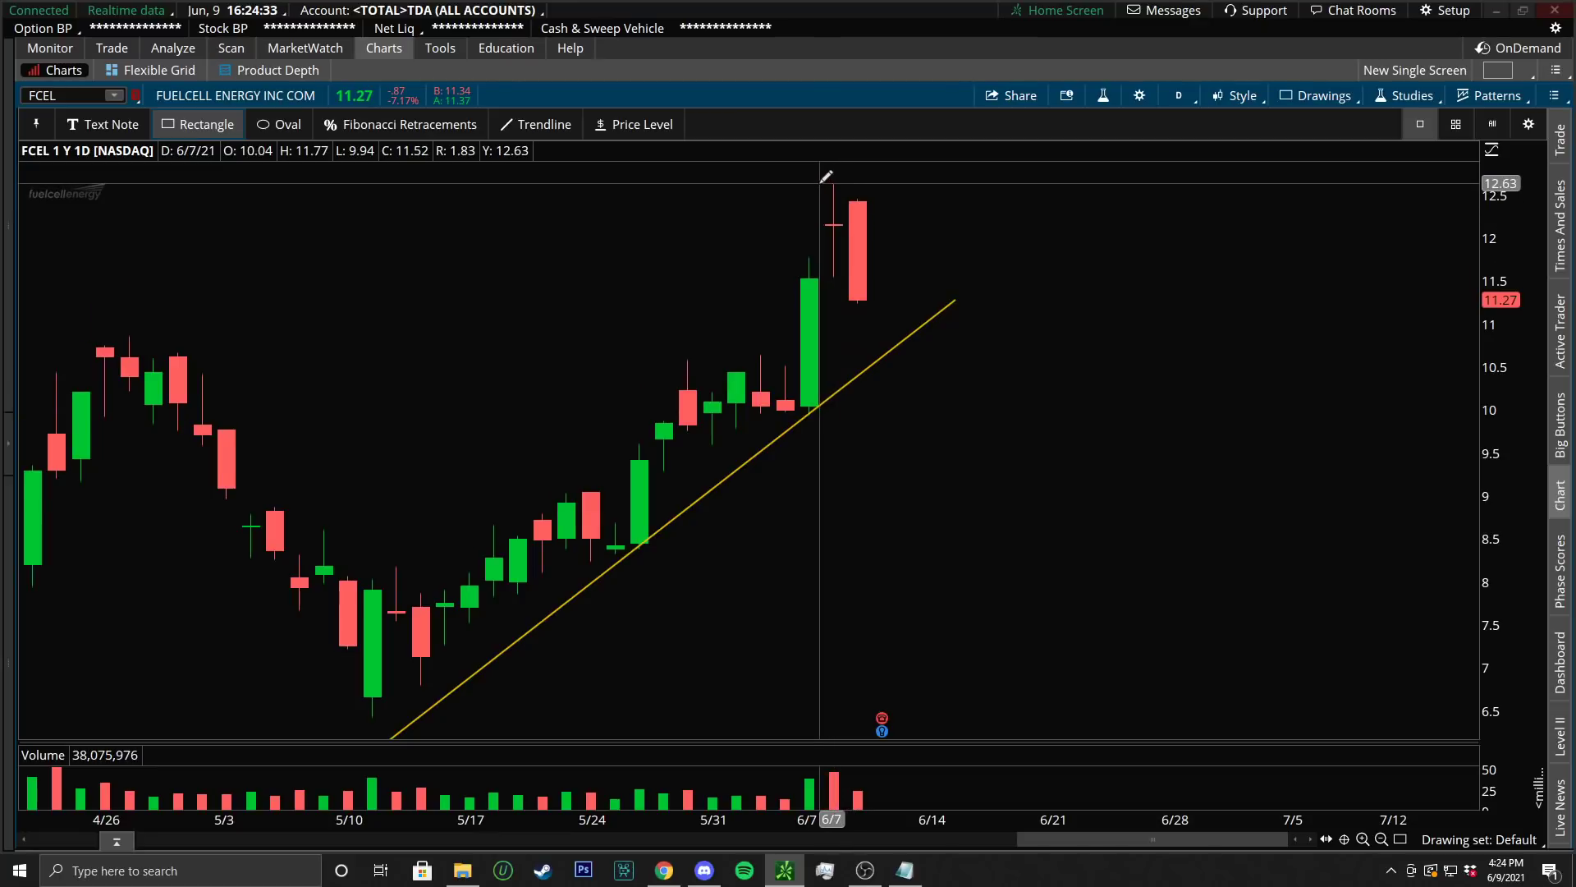
pyautogui.moveTo(819, 183); pyautogui.dragTo(876, 303)
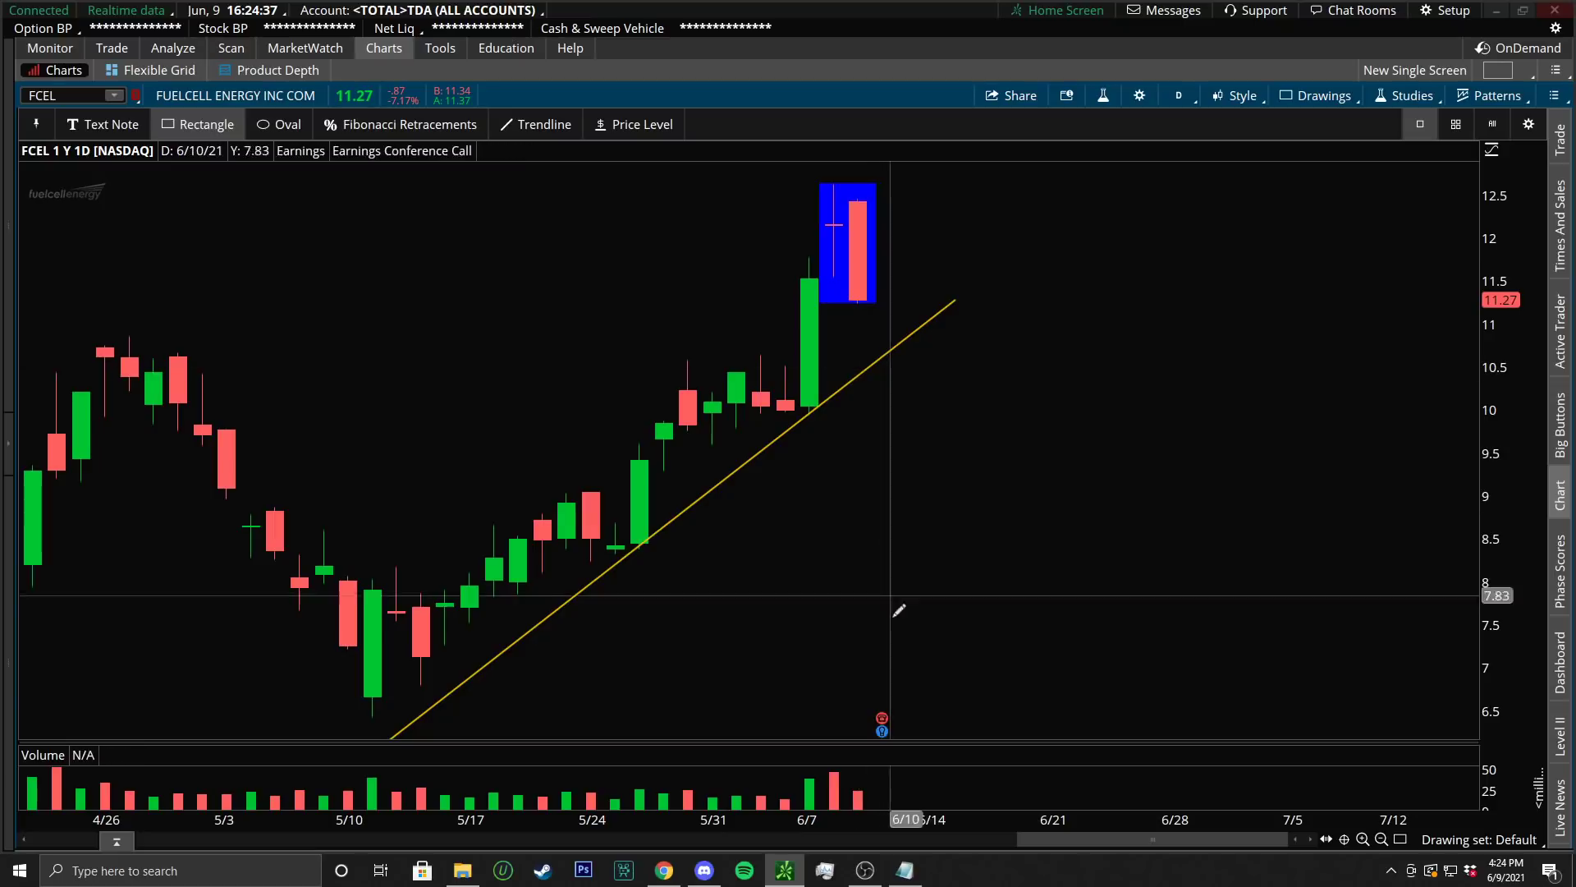
pyautogui.scroll(-5, 802, 819)
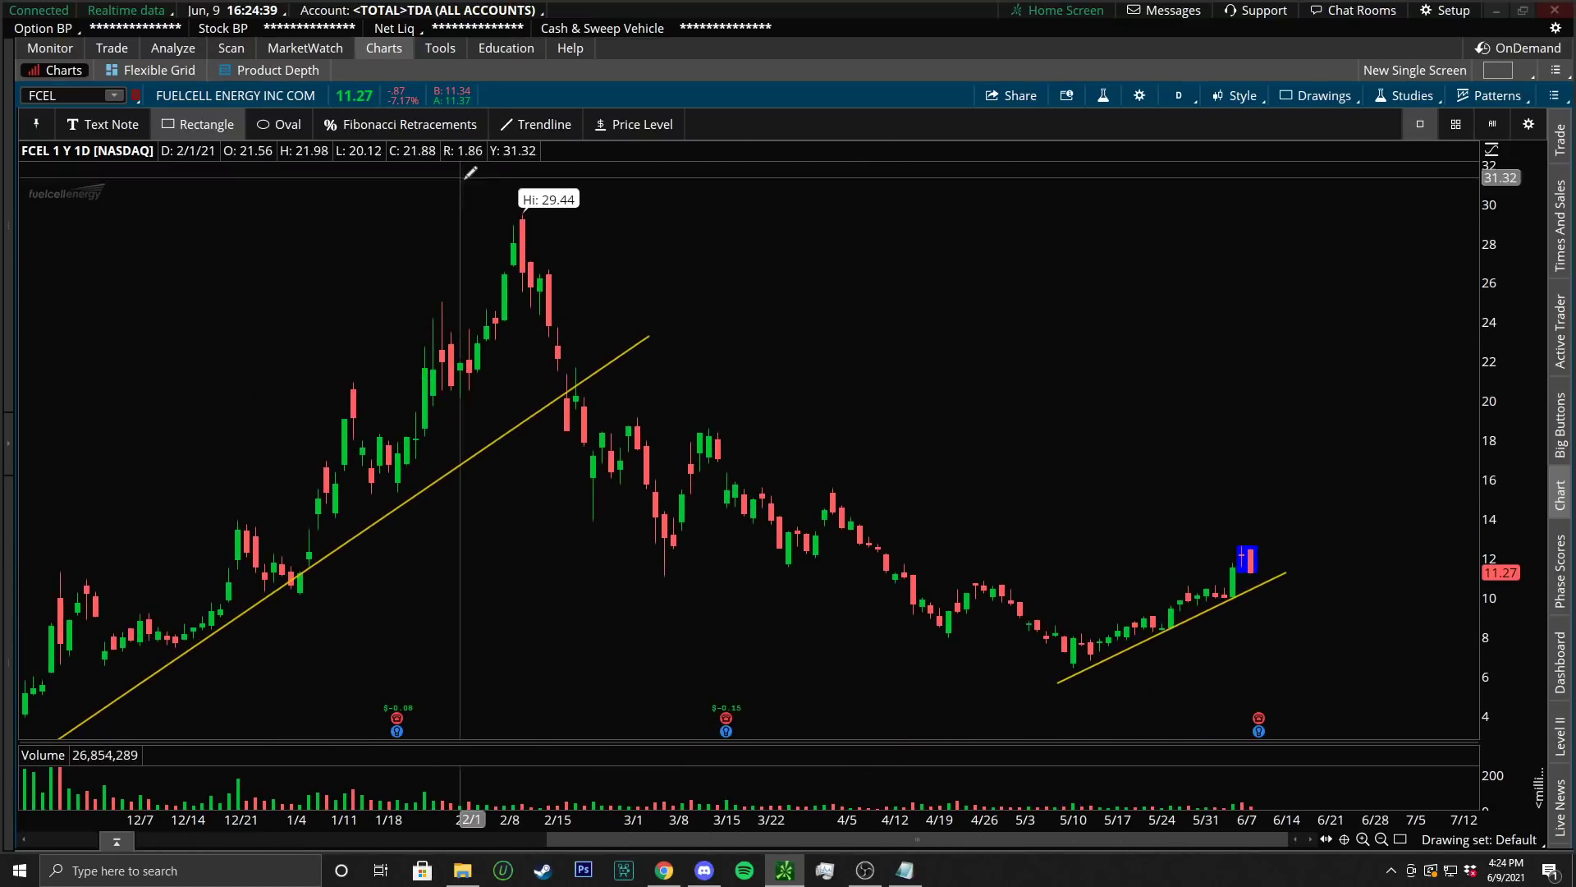
pyautogui.moveTo(517, 209); pyautogui.dragTo(530, 271)
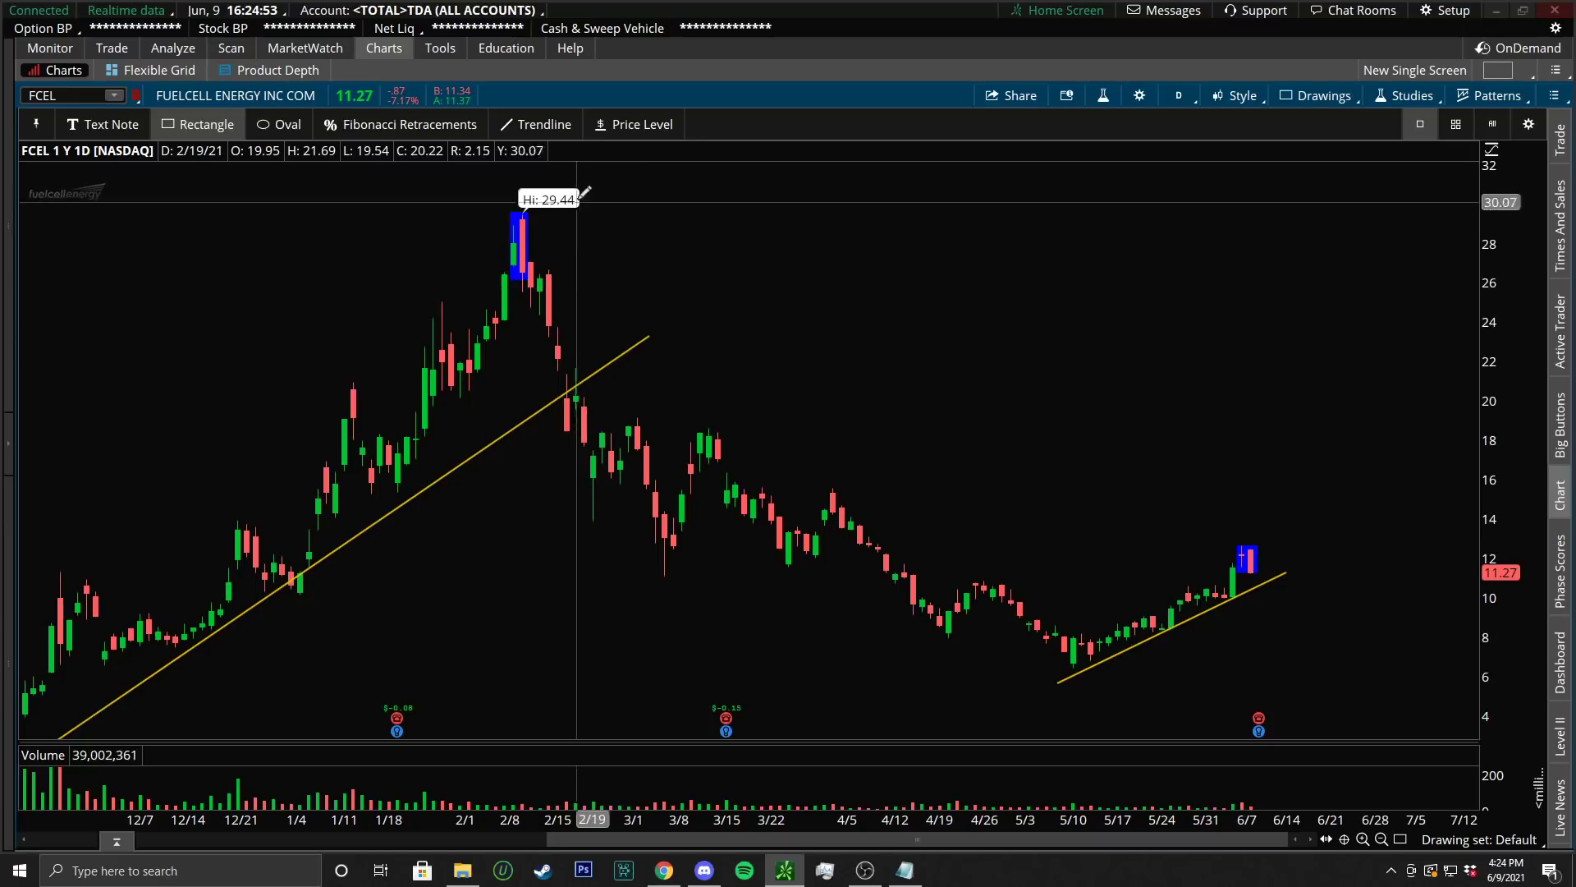
# Sketch a rising channel from two parallel trendlines in the empty area above the FCEL April candles
pyautogui.click(556, 125)
pyautogui.click(819, 397)
pyautogui.click(953, 261)
pyautogui.click(900, 433)
pyautogui.click(1032, 292)
# Sketch a zigzag price path of connected trendlines inside the rising channel, ending with a bounce from the lower line
pyautogui.click(839, 375)
pyautogui.doubleClick(894, 423)
pyautogui.doubleClick(893, 335)
pyautogui.doubleClick(938, 361)
pyautogui.doubleClick(935, 297)
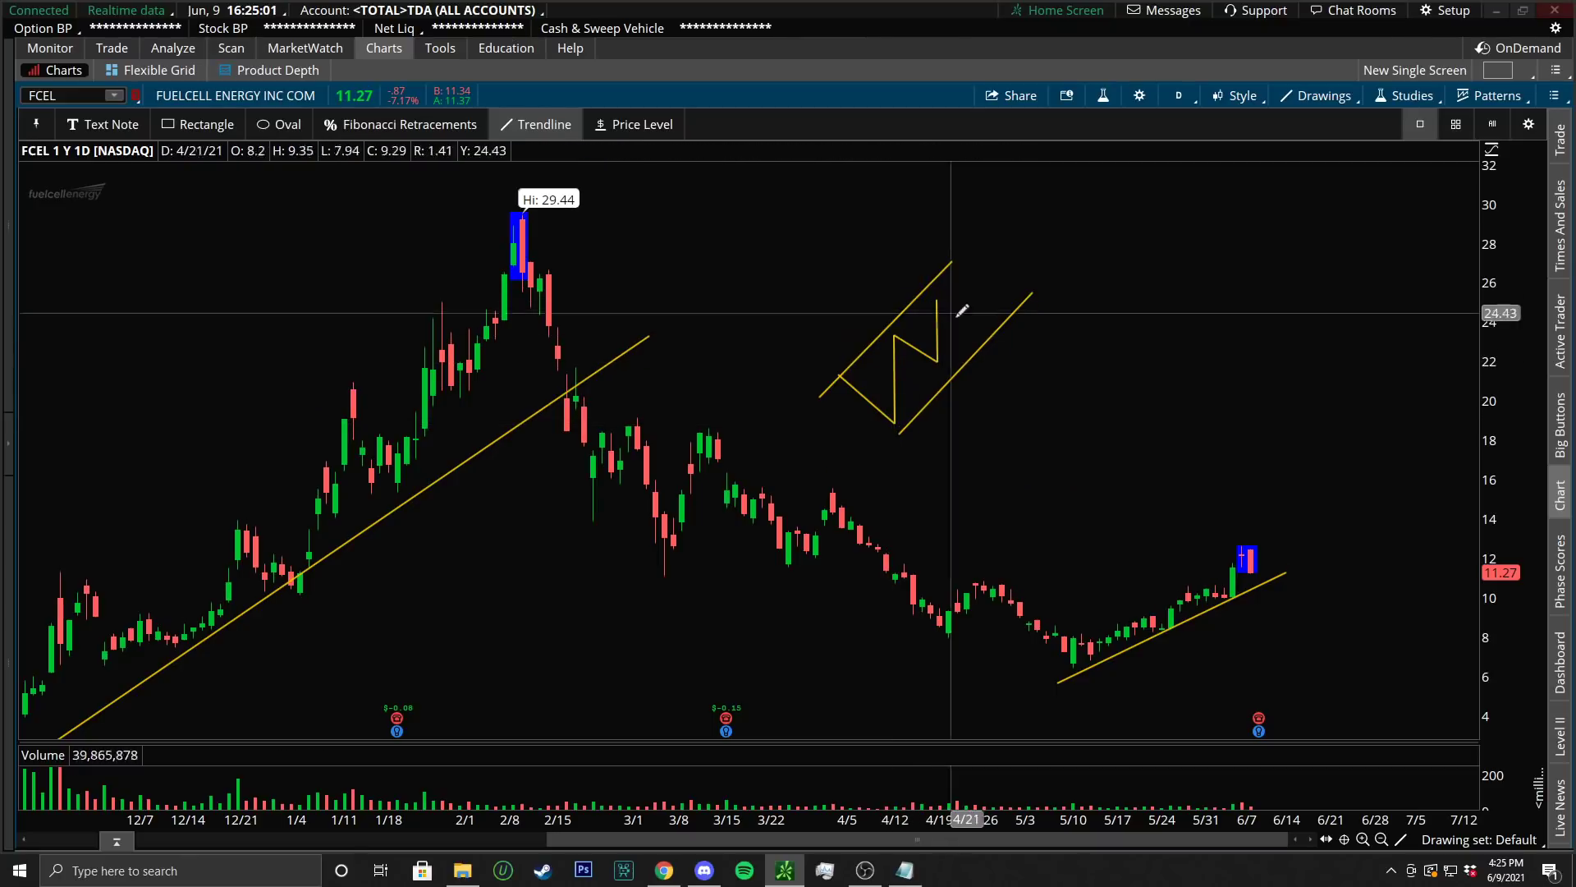
pyautogui.doubleClick(1007, 330)
pyautogui.doubleClick(987, 243)
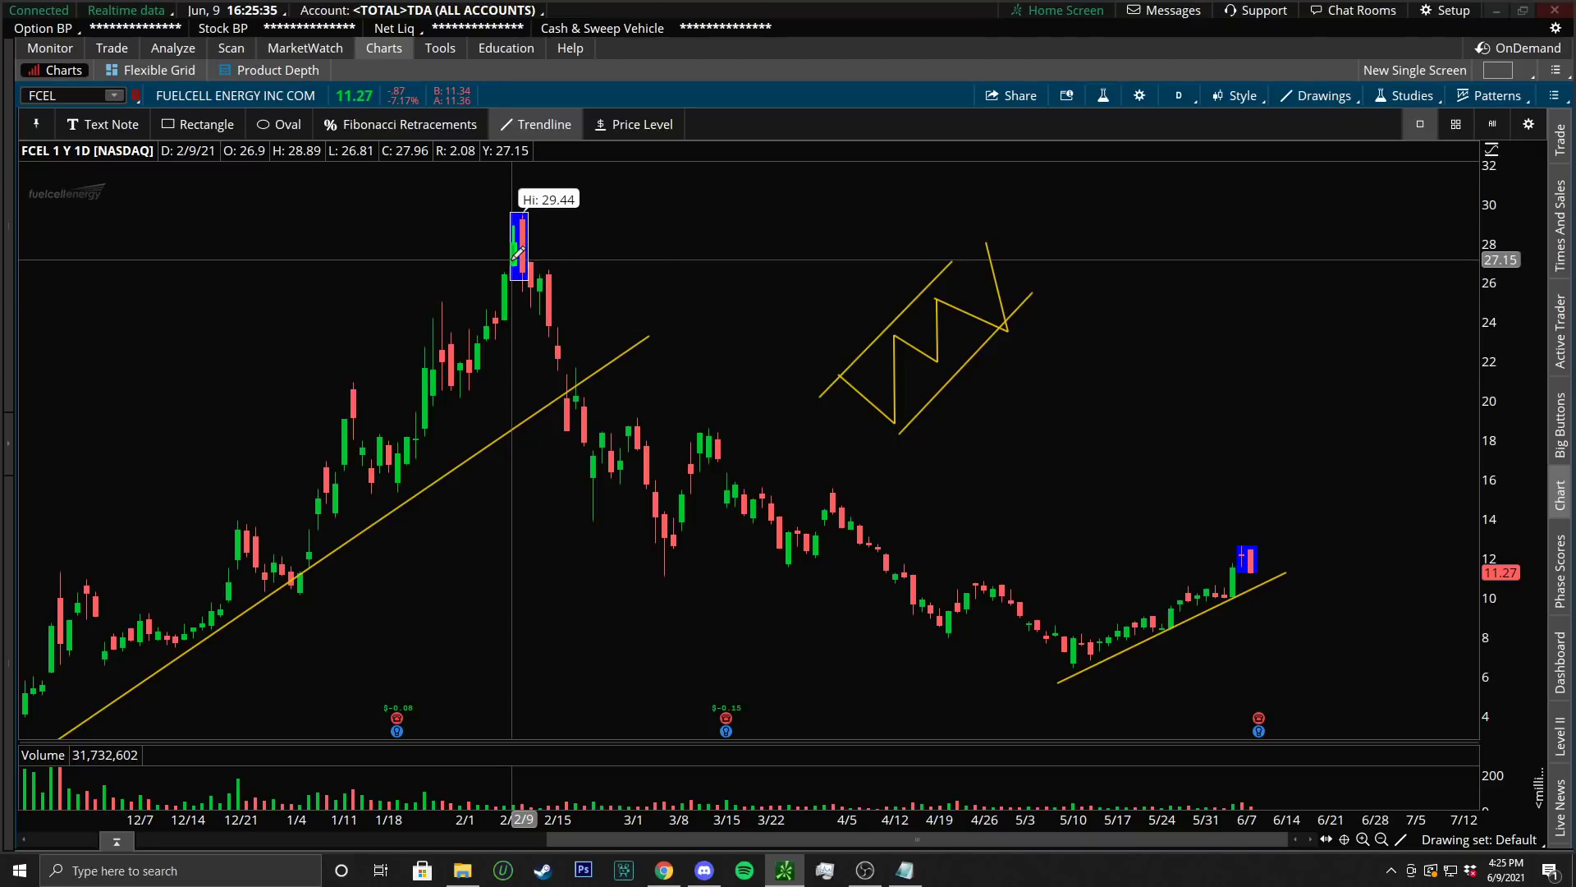
pyautogui.scroll(3, 518, 247)
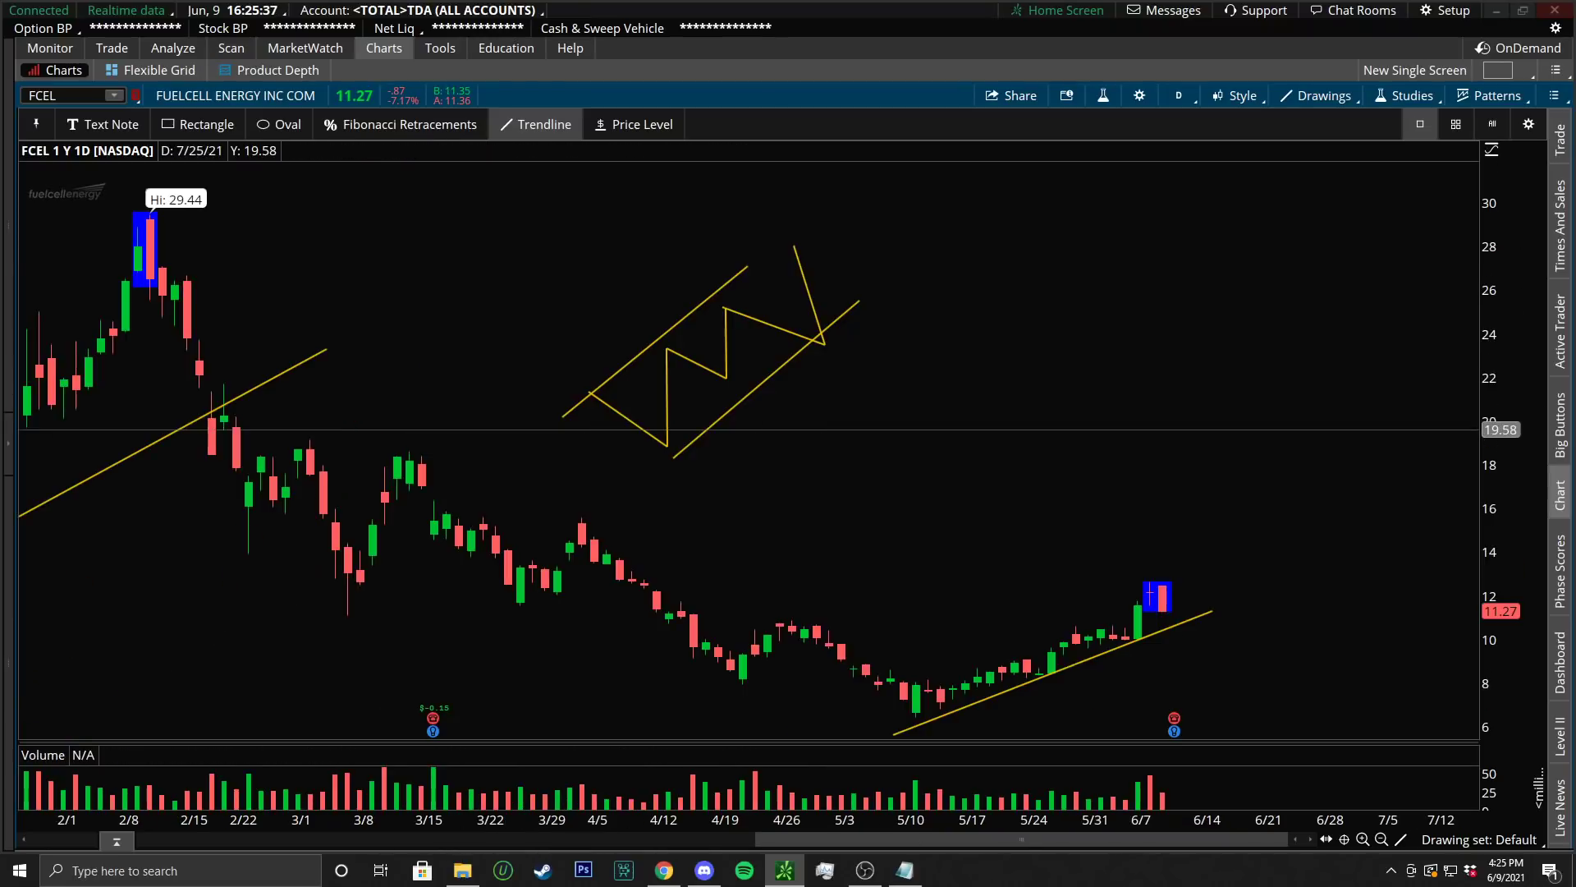
pyautogui.scroll(-5, 879, 802)
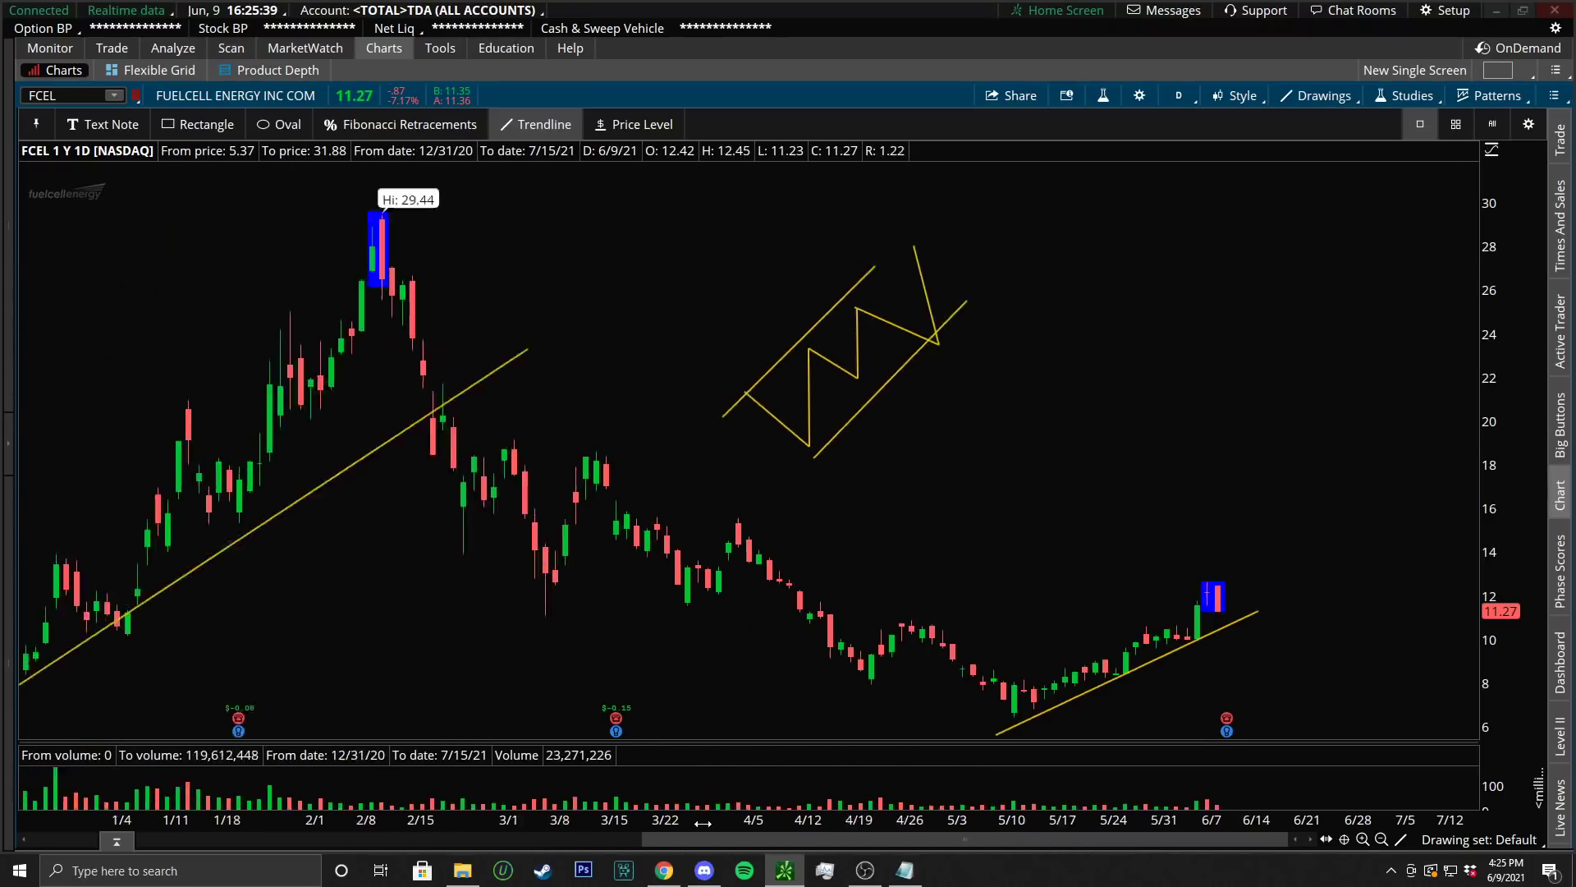
pyautogui.scroll(-2, 879, 802)
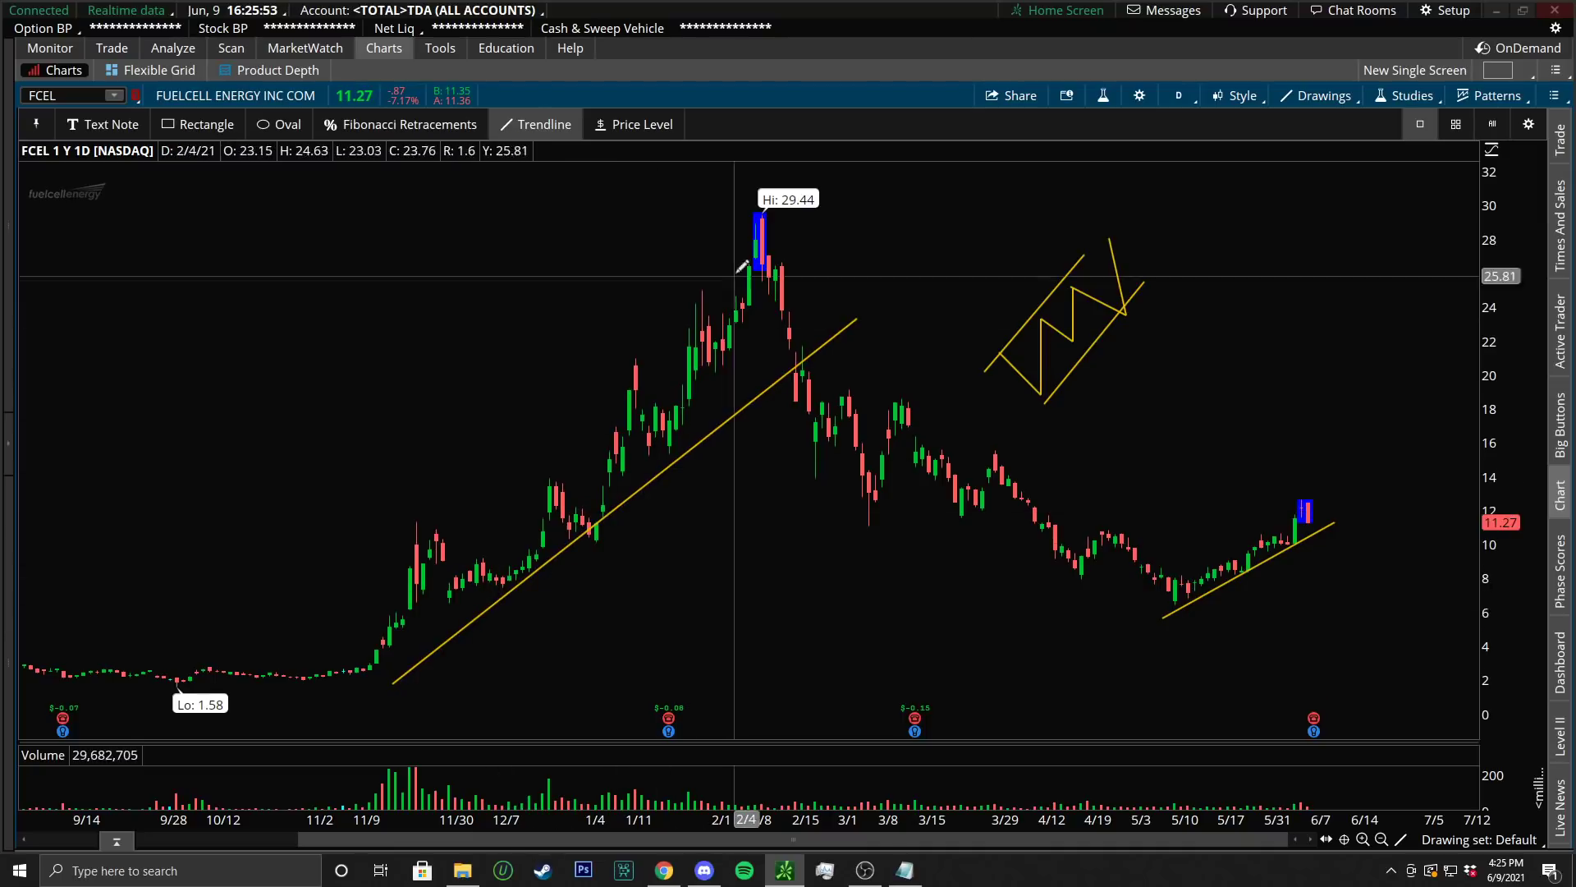
# Highlight the small group of FCEL candles at the late-November peak with a rectangle
pyautogui.scroll(2, 1208, 296)
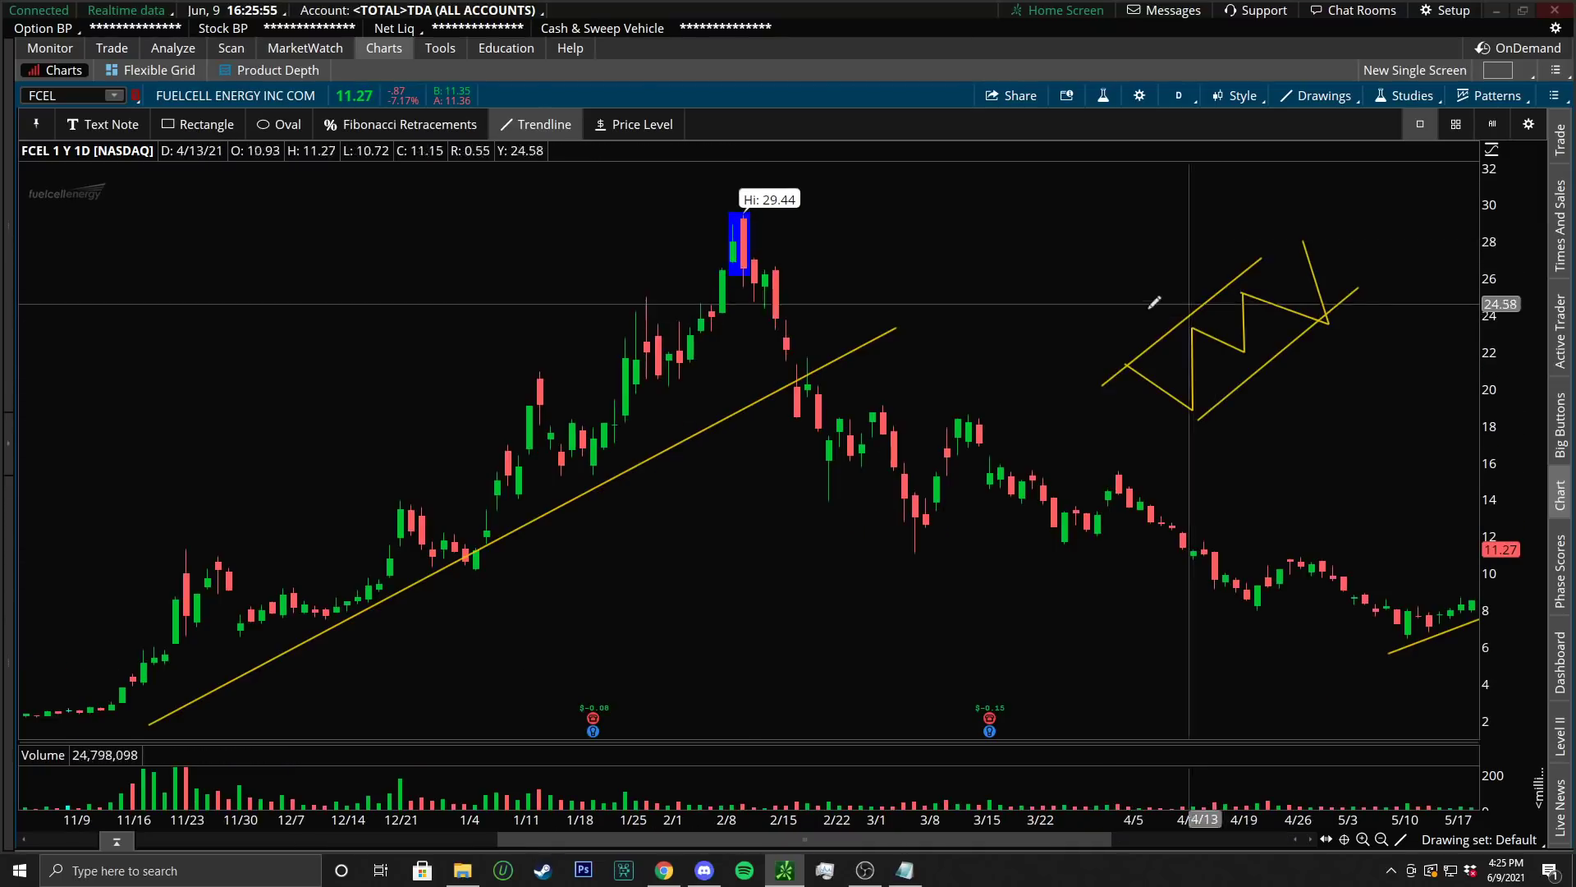
pyautogui.click(213, 124)
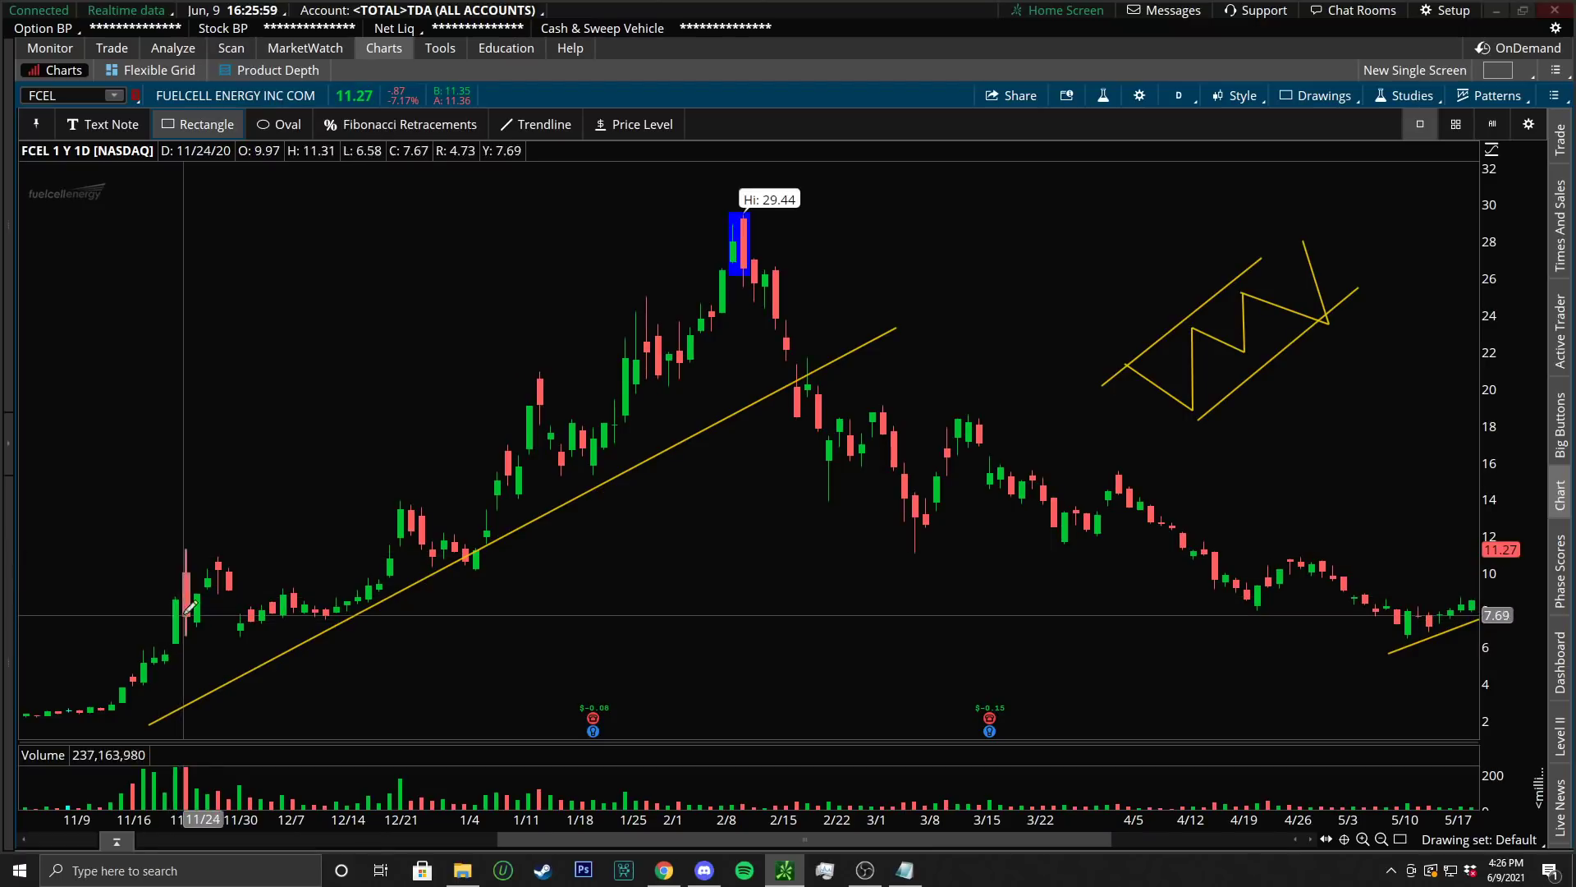
pyautogui.moveTo(206, 555); pyautogui.dragTo(238, 591)
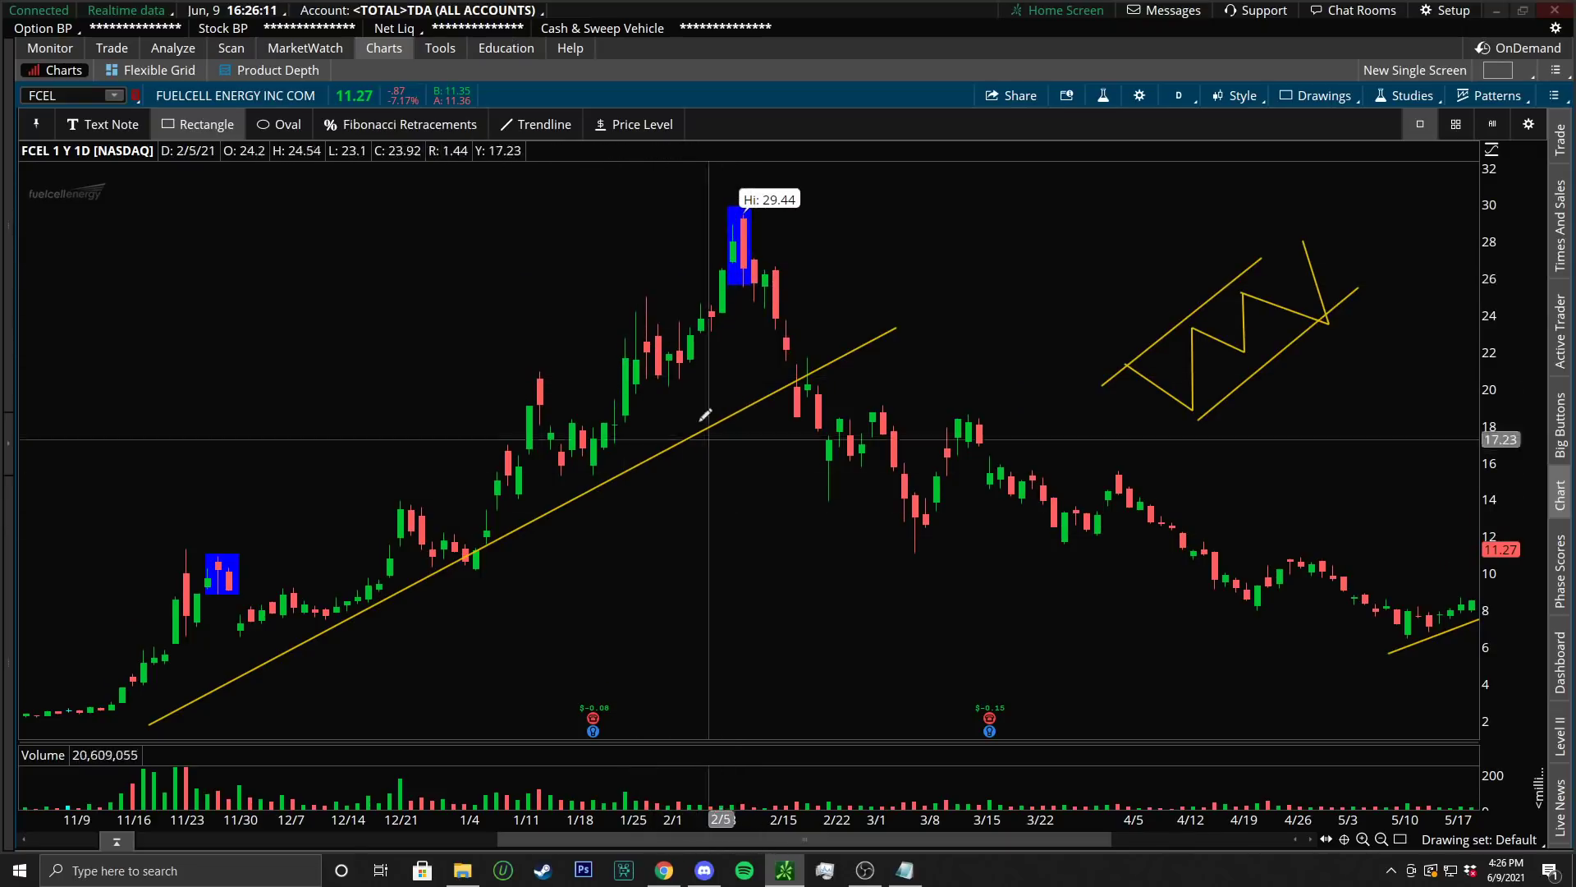
# Draw two converging falling trendlines on FCEL from February to May, one beneath the lows and one along the highs
pyautogui.scroll(-3, 884, 819)
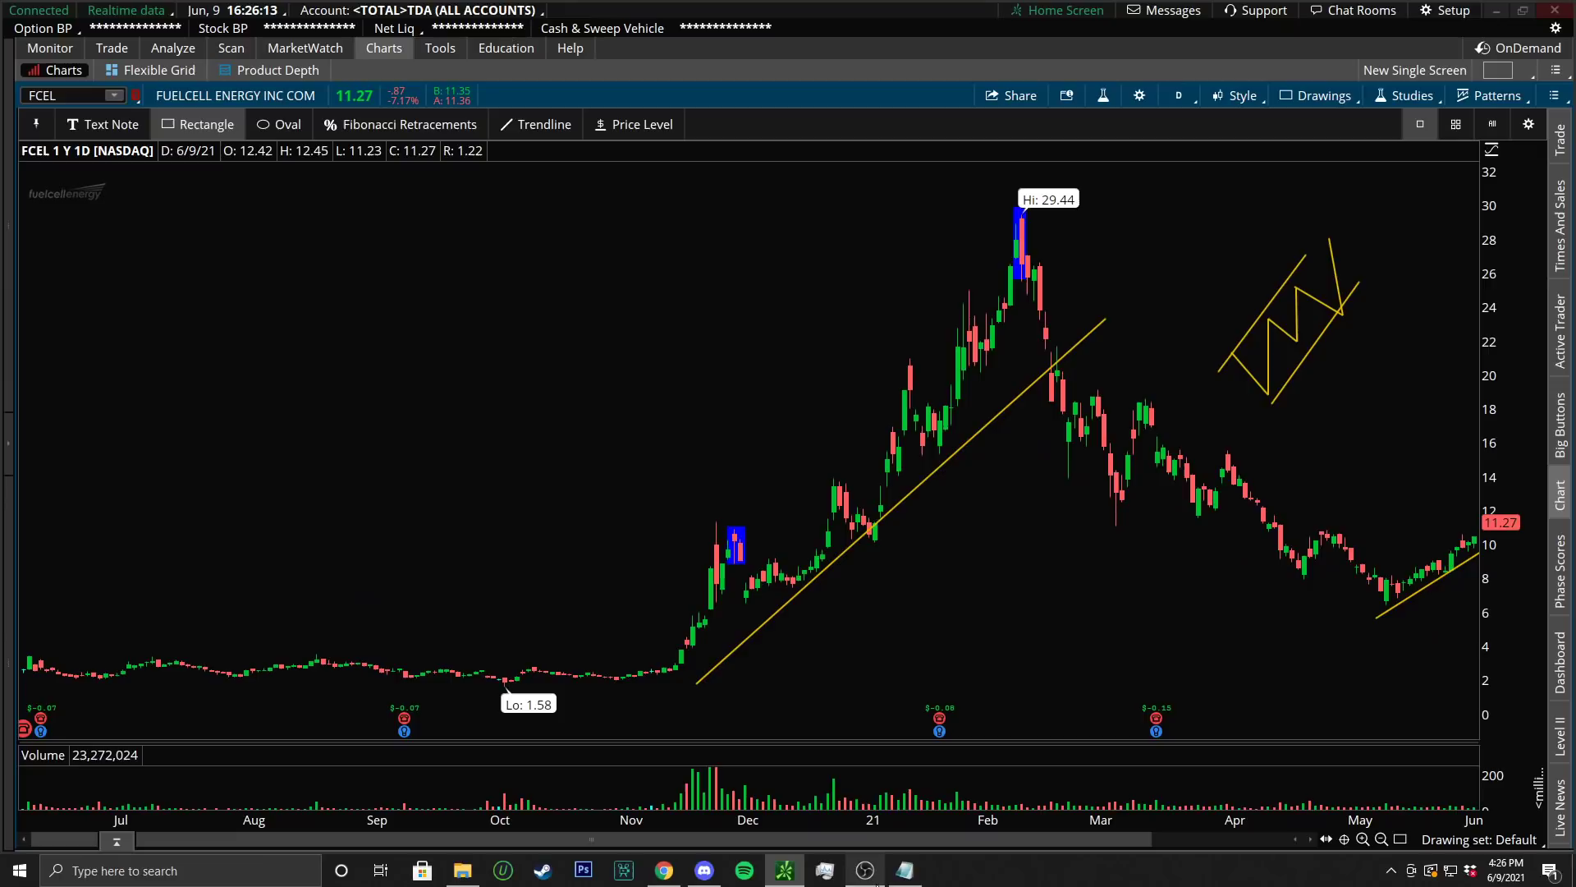
pyautogui.moveTo(903, 846); pyautogui.dragTo(1082, 836)
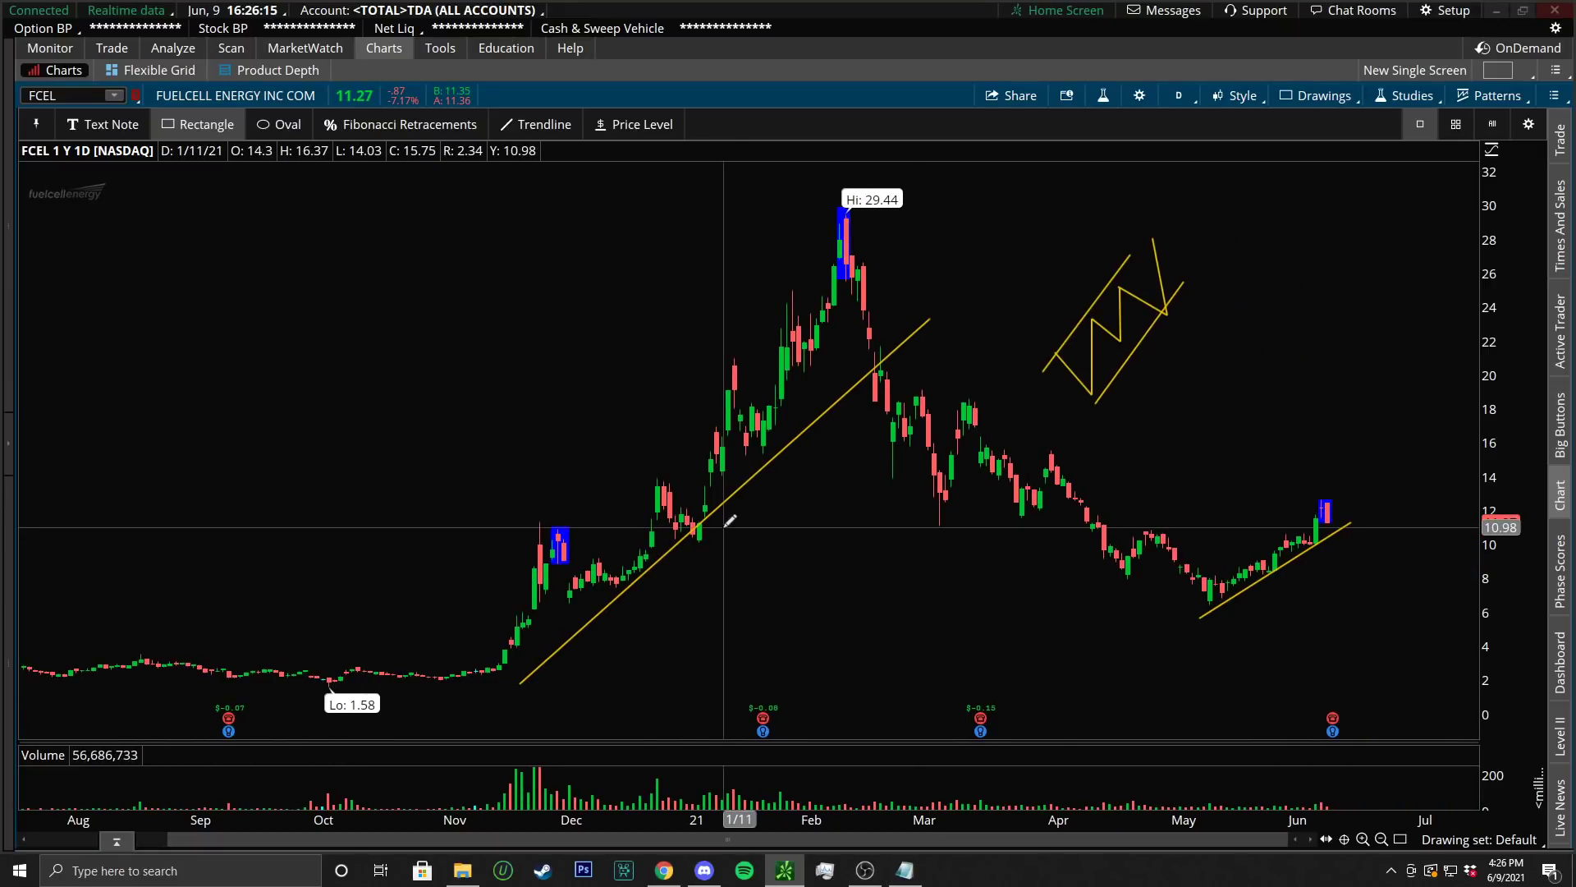
pyautogui.moveTo(876, 520); pyautogui.dragTo(1428, 519)
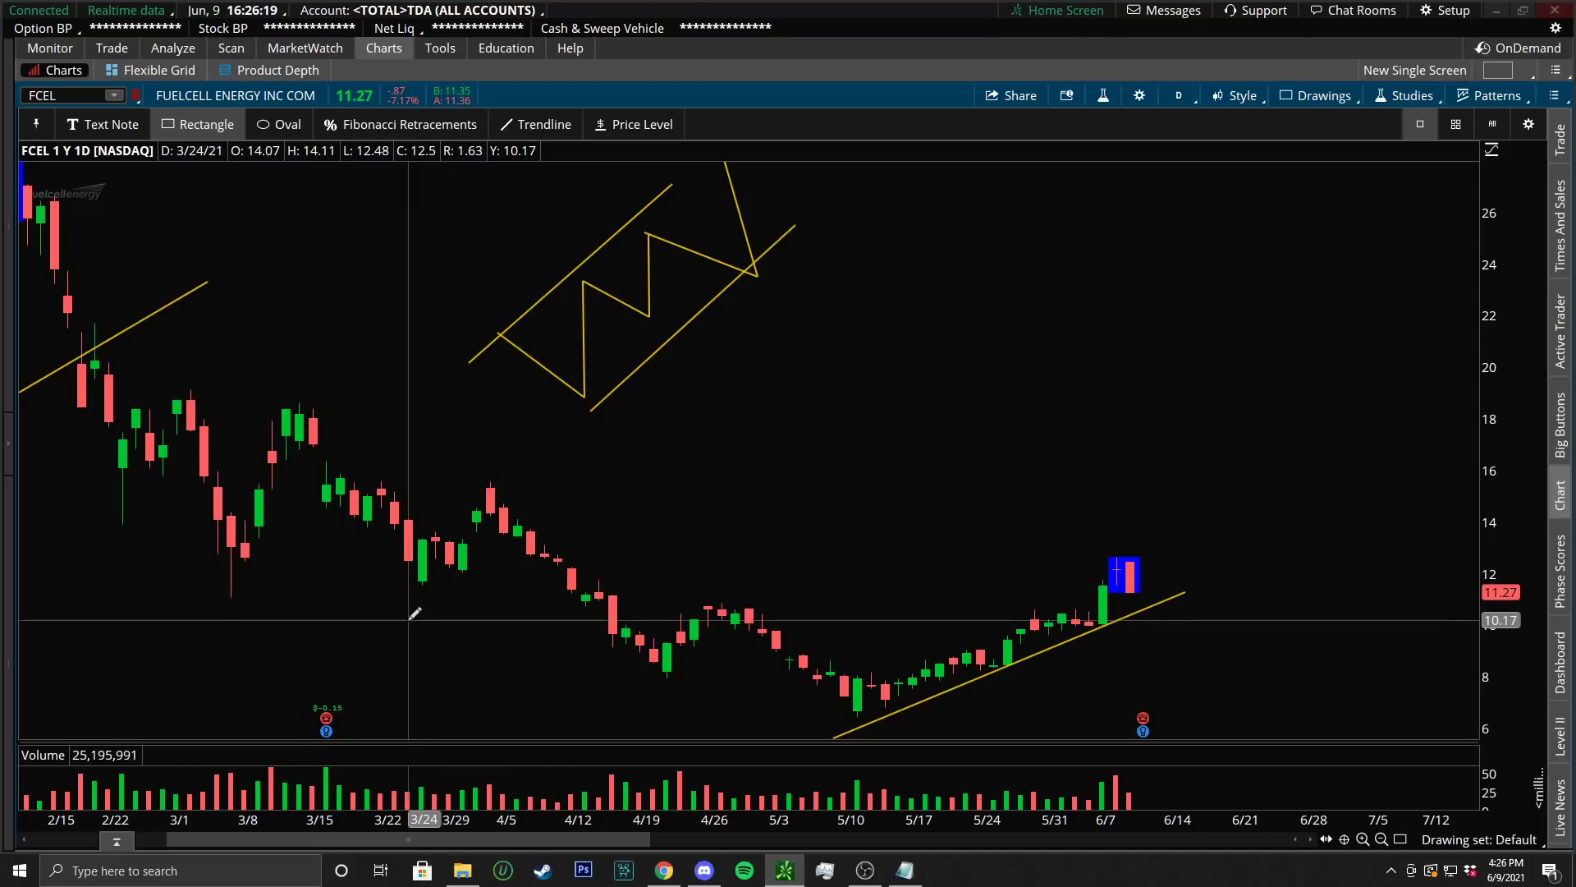
pyautogui.click(507, 125)
pyautogui.moveTo(82, 504)
pyautogui.mouseDown()
pyautogui.moveTo(309, 580)
pyautogui.moveTo(889, 720)
pyautogui.mouseUp()
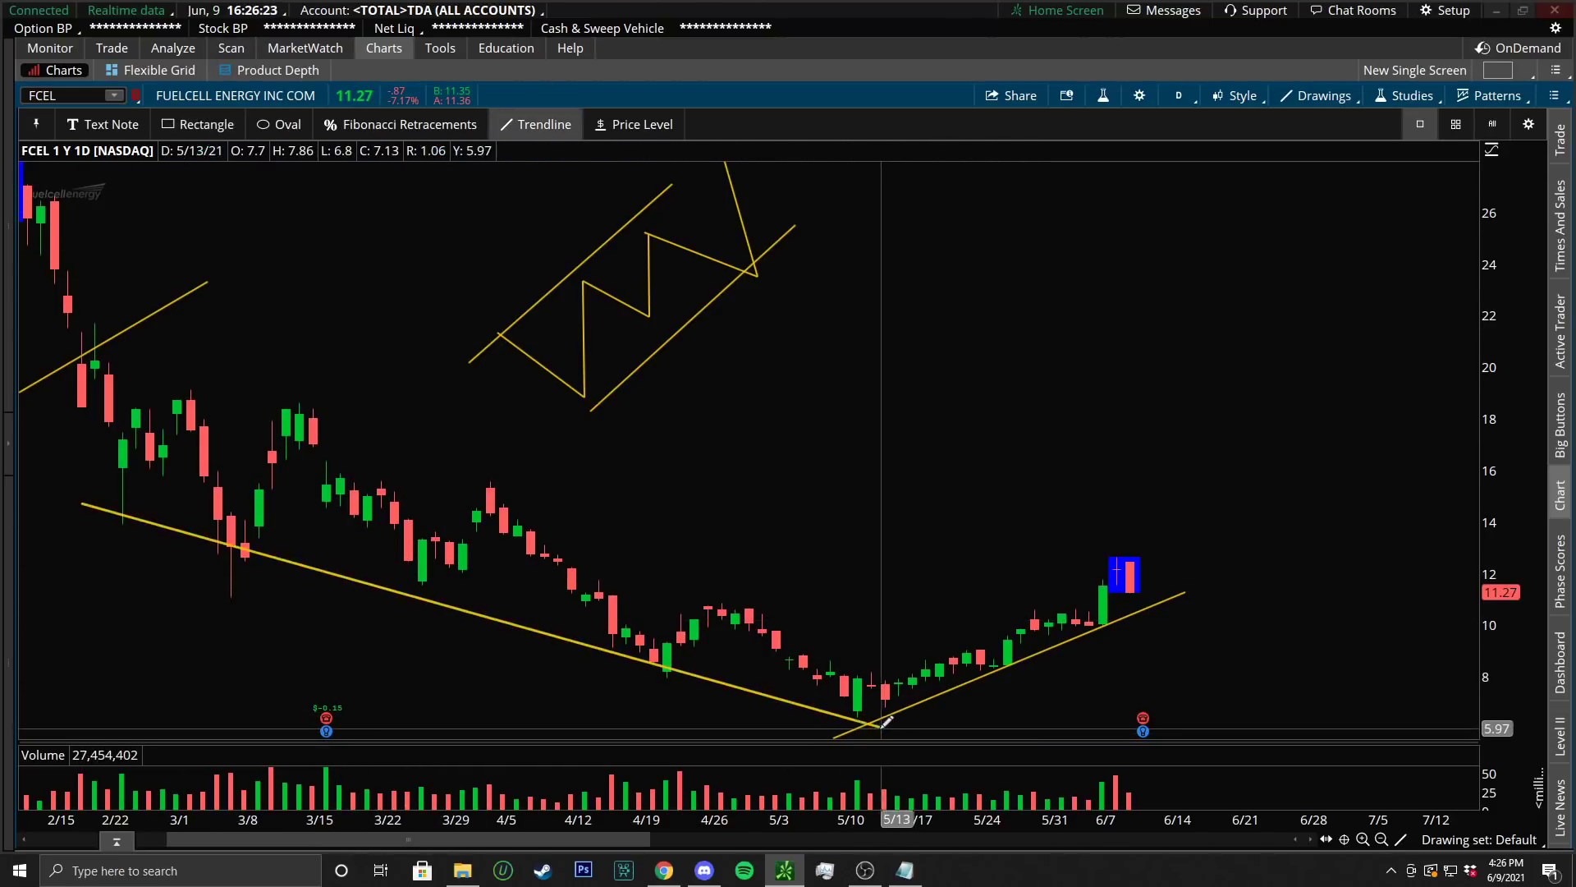
pyautogui.moveTo(90, 332); pyautogui.dragTo(967, 695)
# Mark the FCEL swing highs and lows between late February and early April with five ovals
pyautogui.click(283, 125)
pyautogui.moveTo(88, 315); pyautogui.dragTo(127, 347)
pyautogui.moveTo(97, 492); pyautogui.dragTo(141, 537)
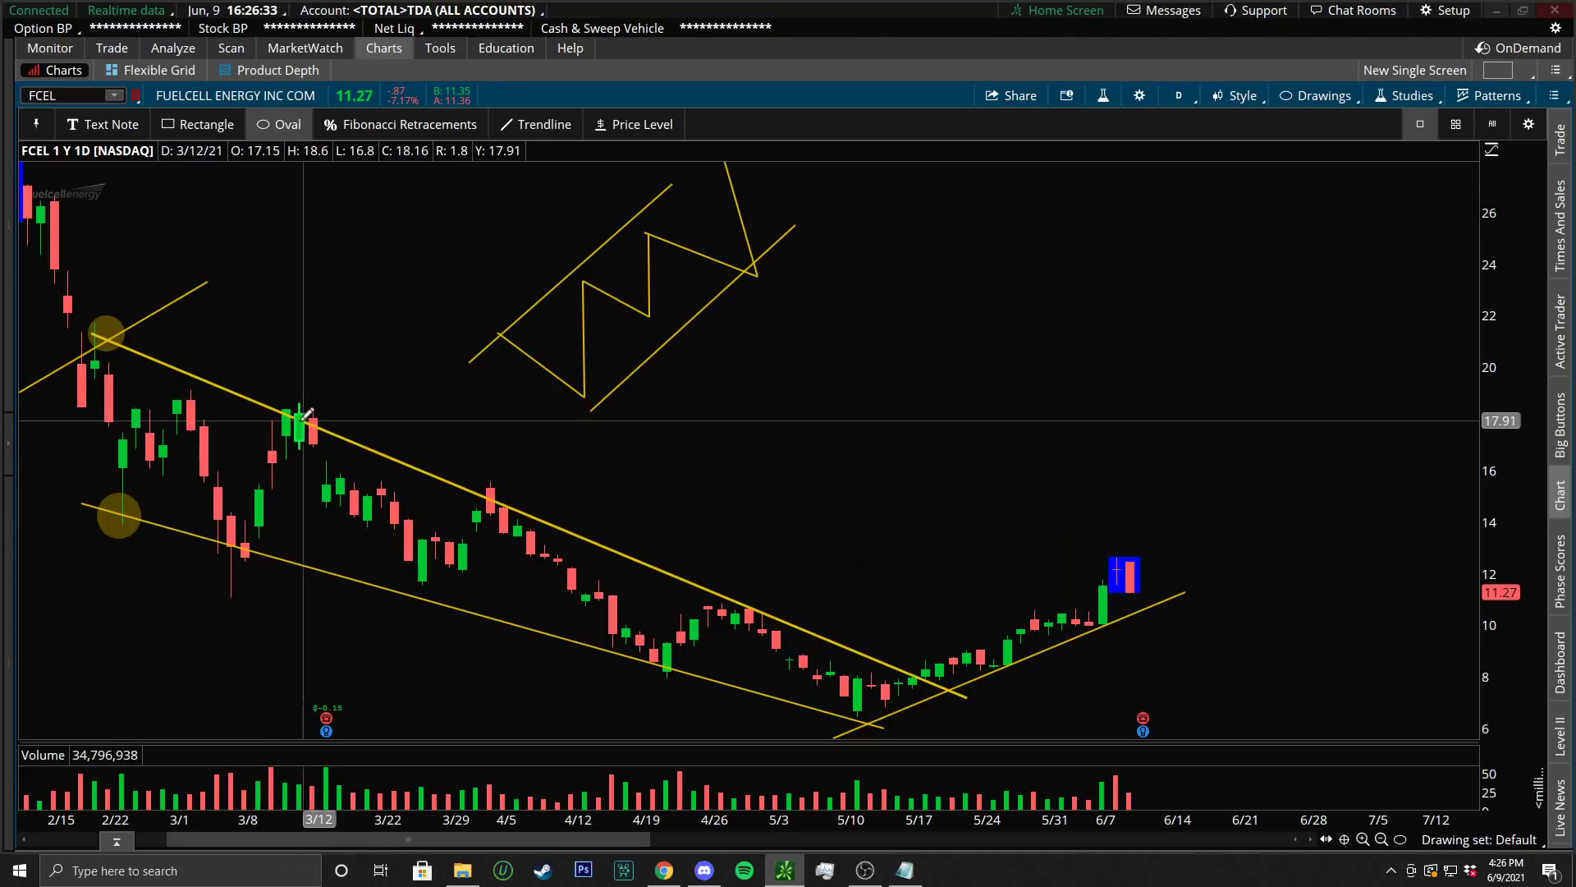
pyautogui.moveTo(167, 390); pyautogui.dragTo(199, 433)
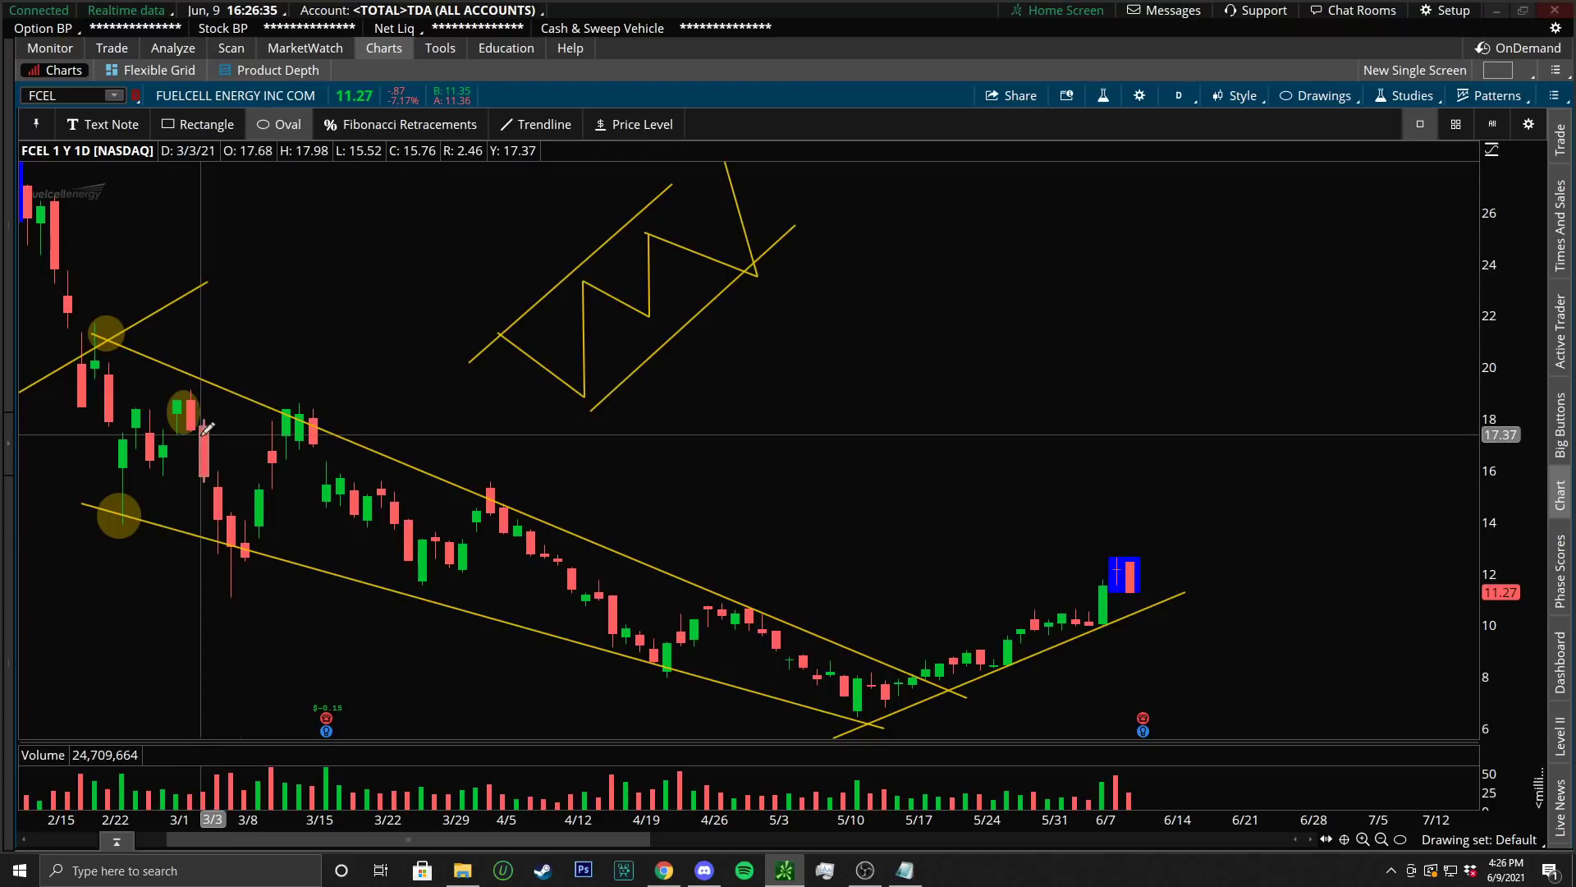
pyautogui.moveTo(473, 479); pyautogui.dragTo(515, 525)
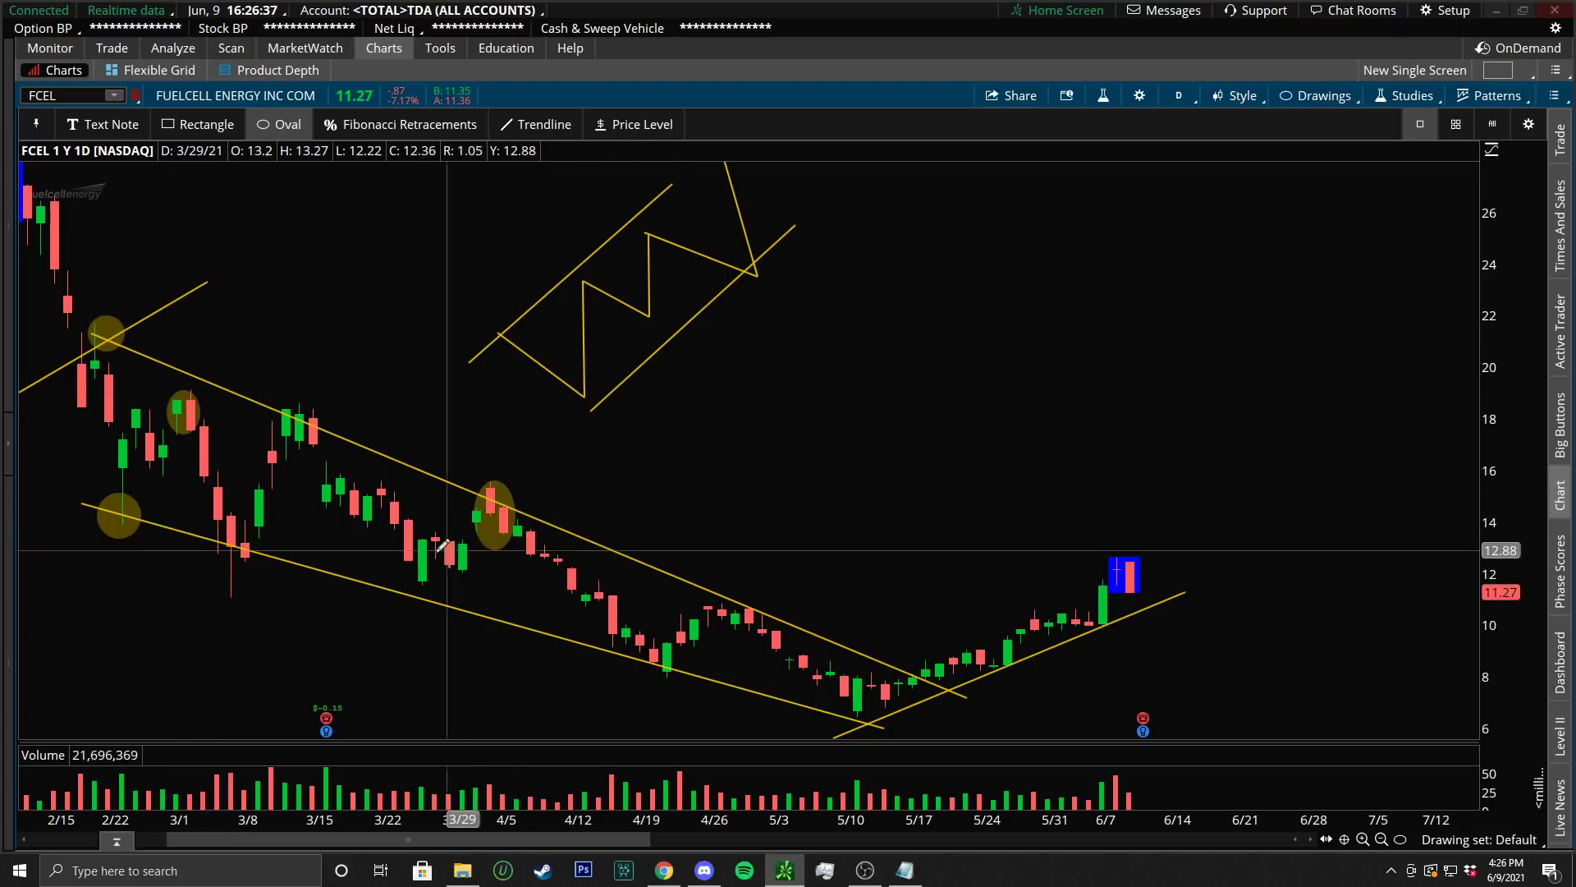
pyautogui.moveTo(236, 497); pyautogui.dragTo(275, 558)
# Draw a Fibonacci retracement over the body of the 3/24 FCEL candle and place a price level at about $13.31 near its midpoint
pyautogui.moveTo(316, 193); pyautogui.dragTo(620, 197)
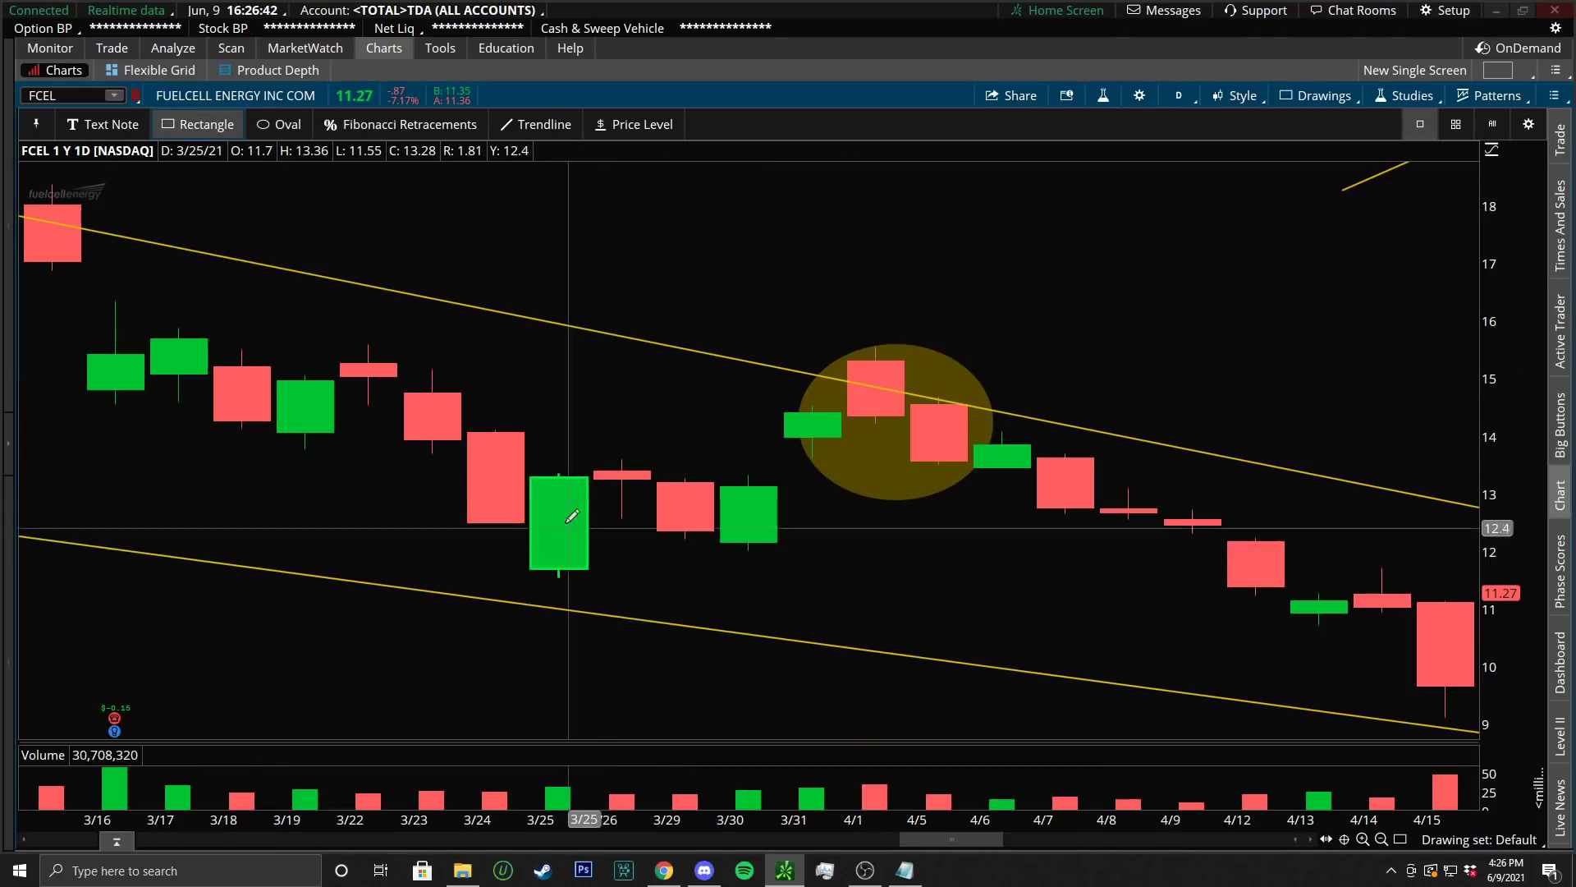
pyautogui.click(643, 124)
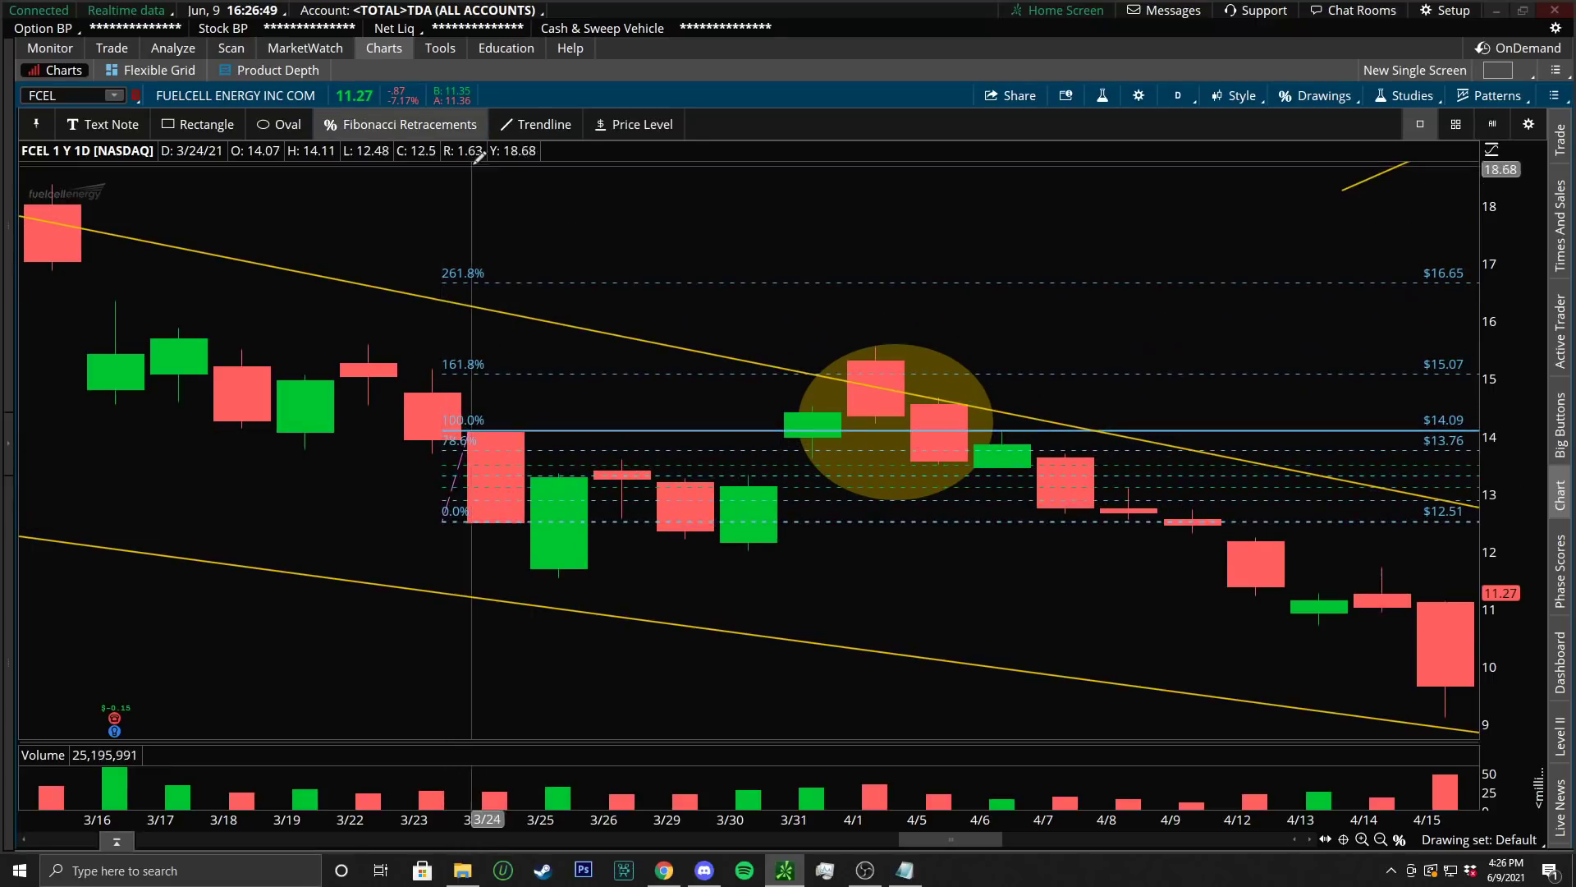
pyautogui.click(420, 475)
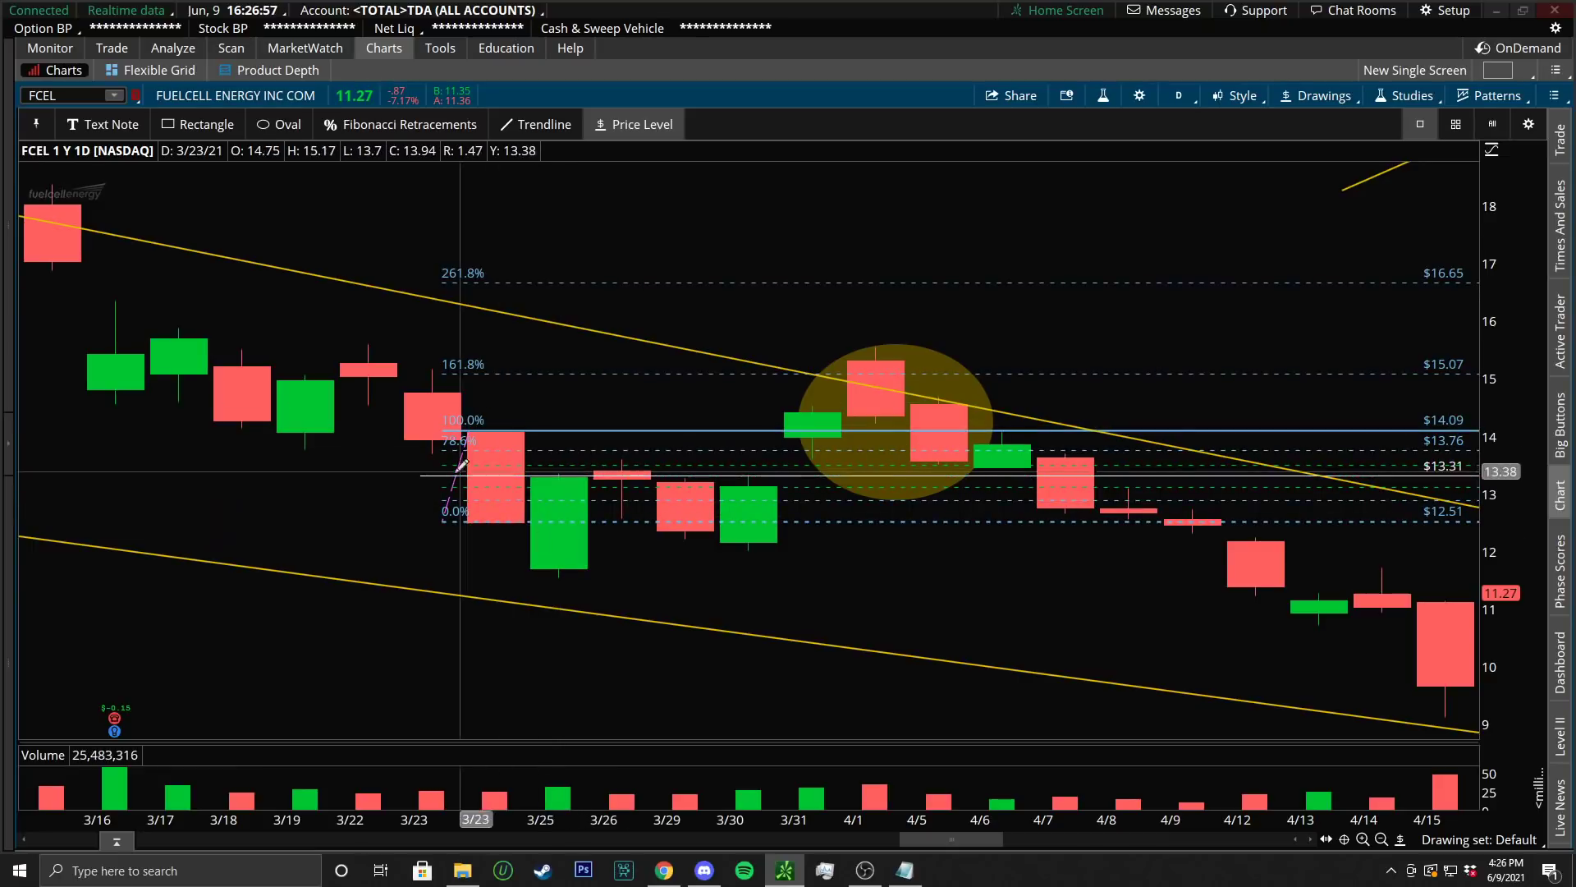
# Remove the Fibonacci retracement and the $13.31 price level from the FCEL chart
pyautogui.rightClick(524, 374)
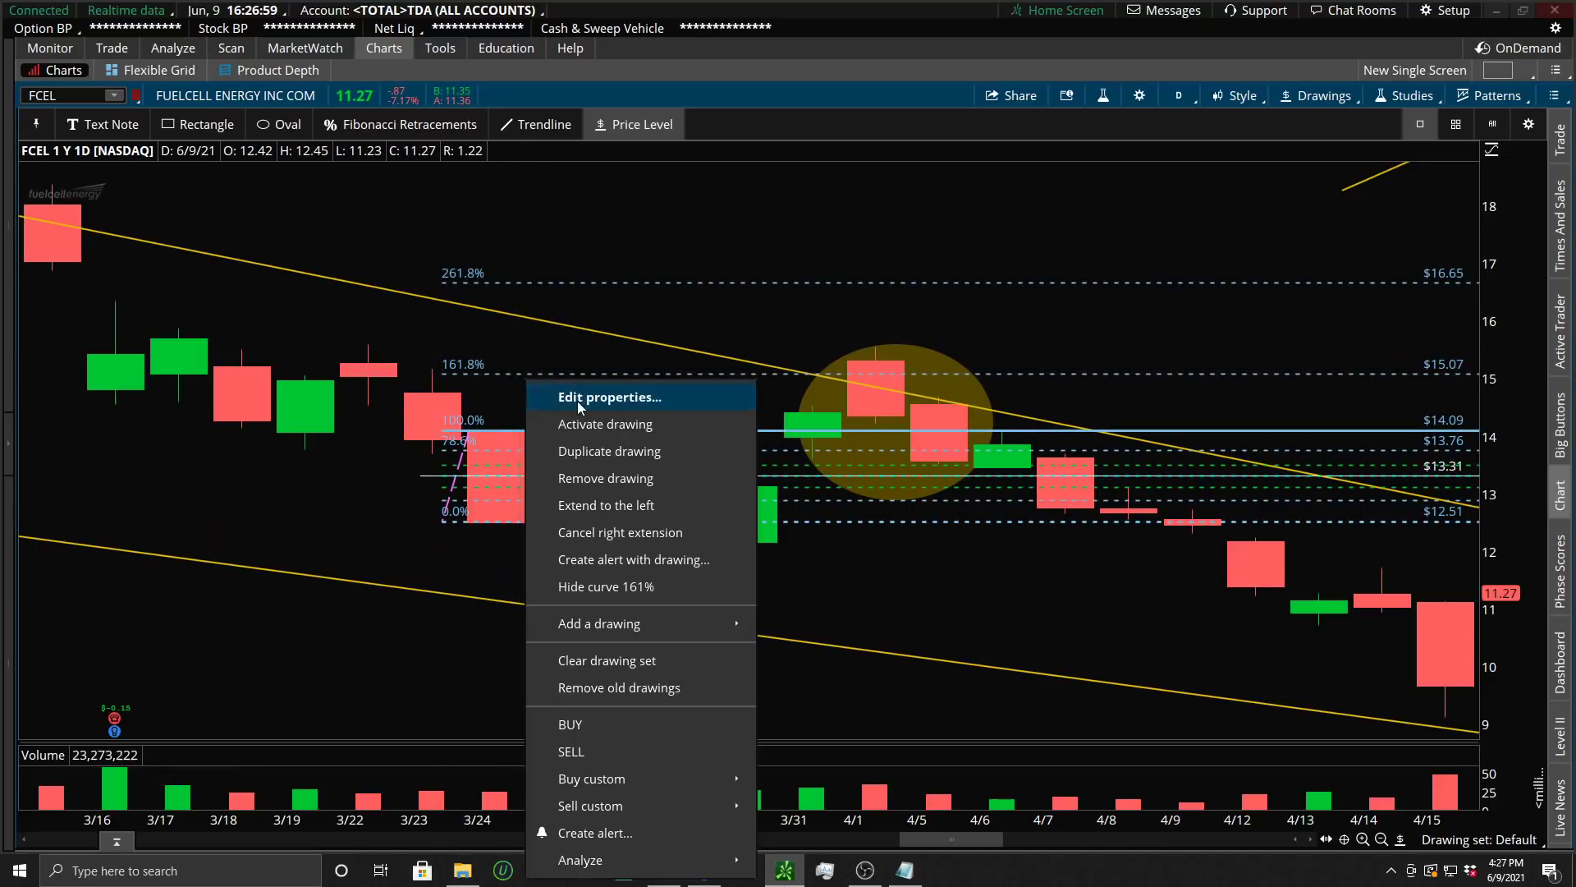
pyautogui.click(679, 483)
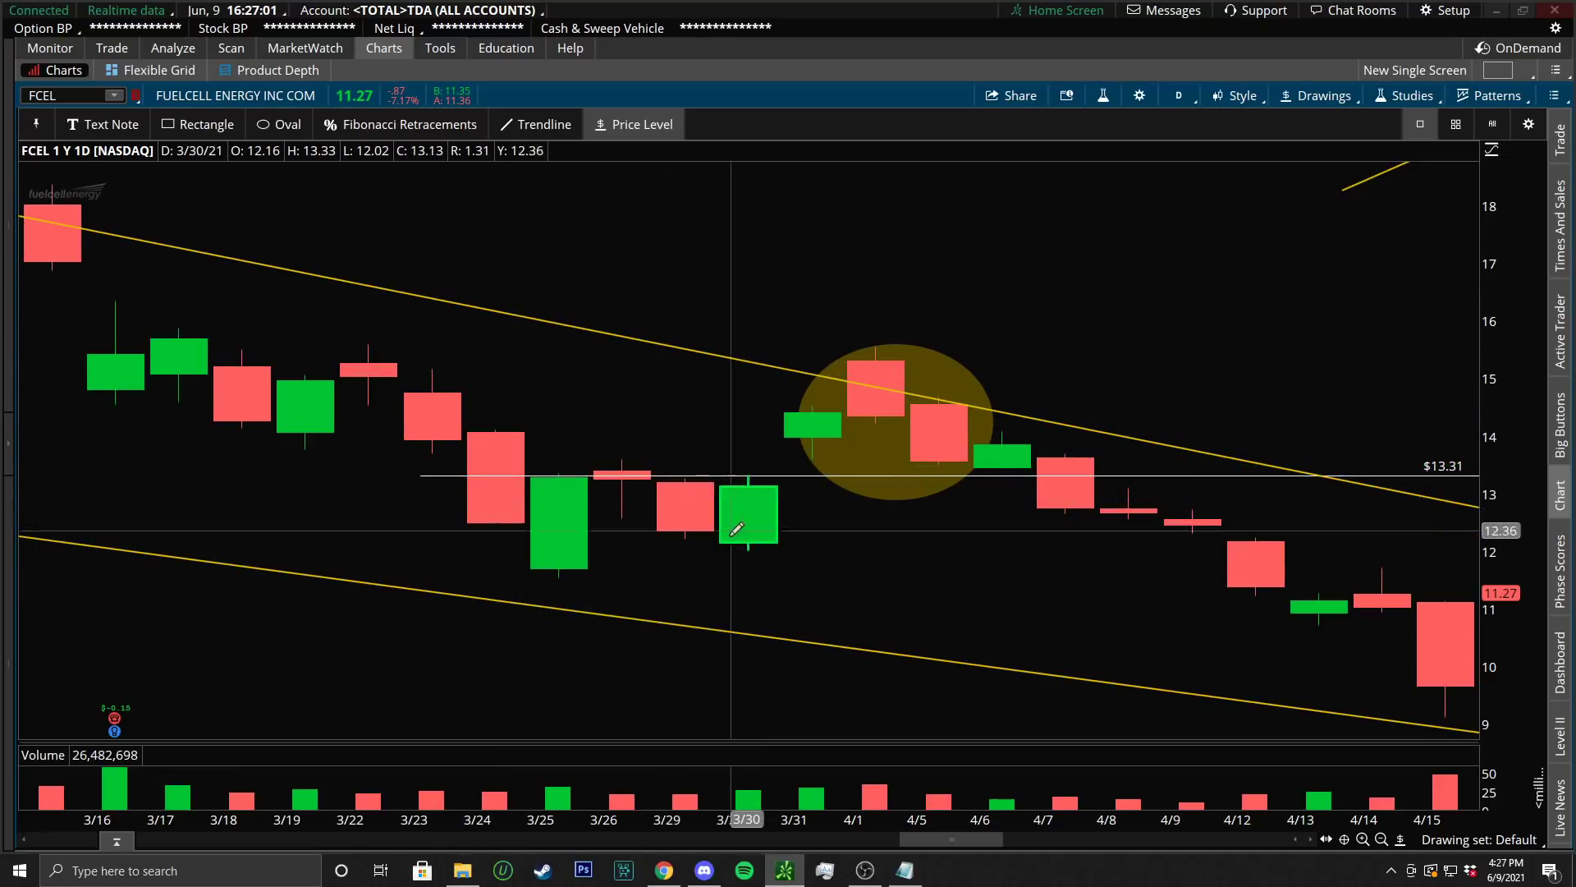
pyautogui.moveTo(745, 825); pyautogui.dragTo(920, 824)
pyautogui.rightClick(787, 567)
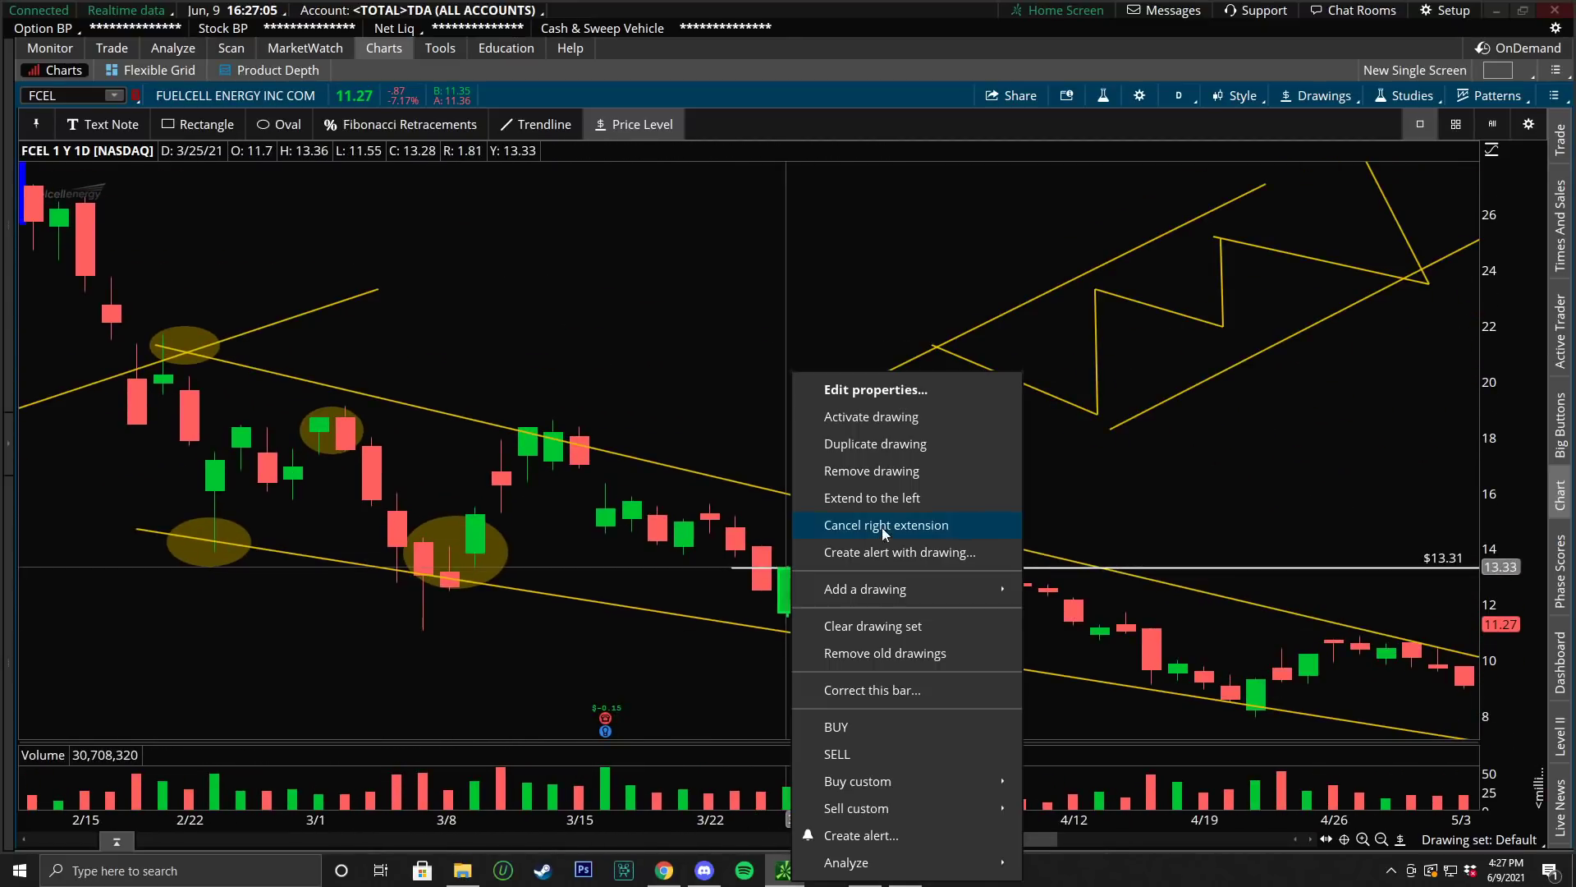
pyautogui.click(902, 470)
# Highlight the FCEL candle pairs of 4/20–4/21 and 5/10–5/11 at the lower falling trendline with separate rectangles
pyautogui.moveTo(783, 843); pyautogui.dragTo(872, 834)
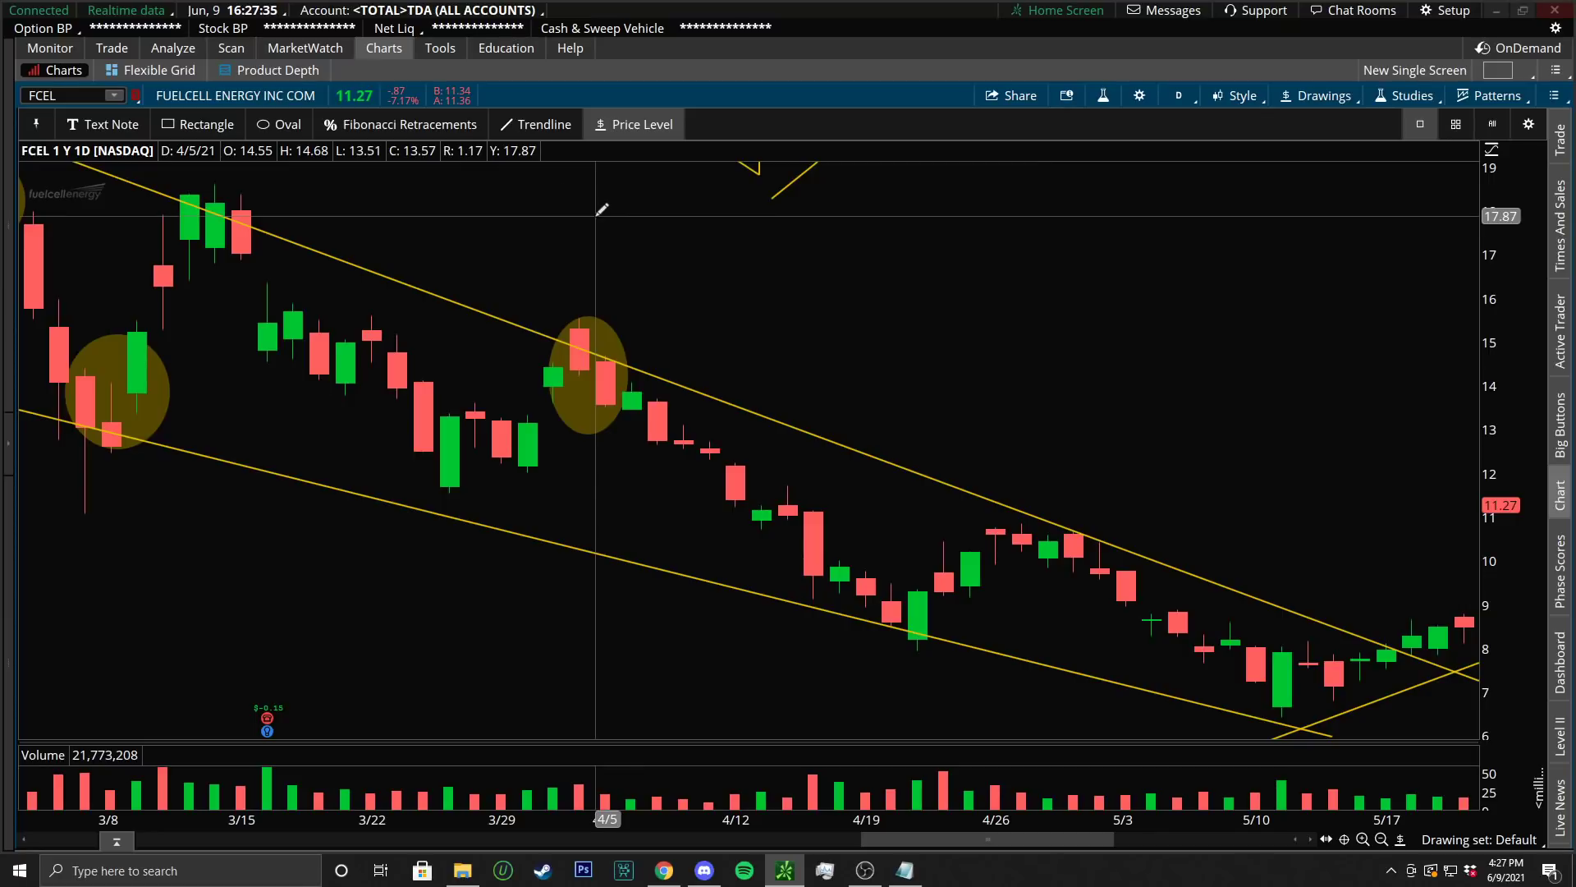
pyautogui.click(201, 124)
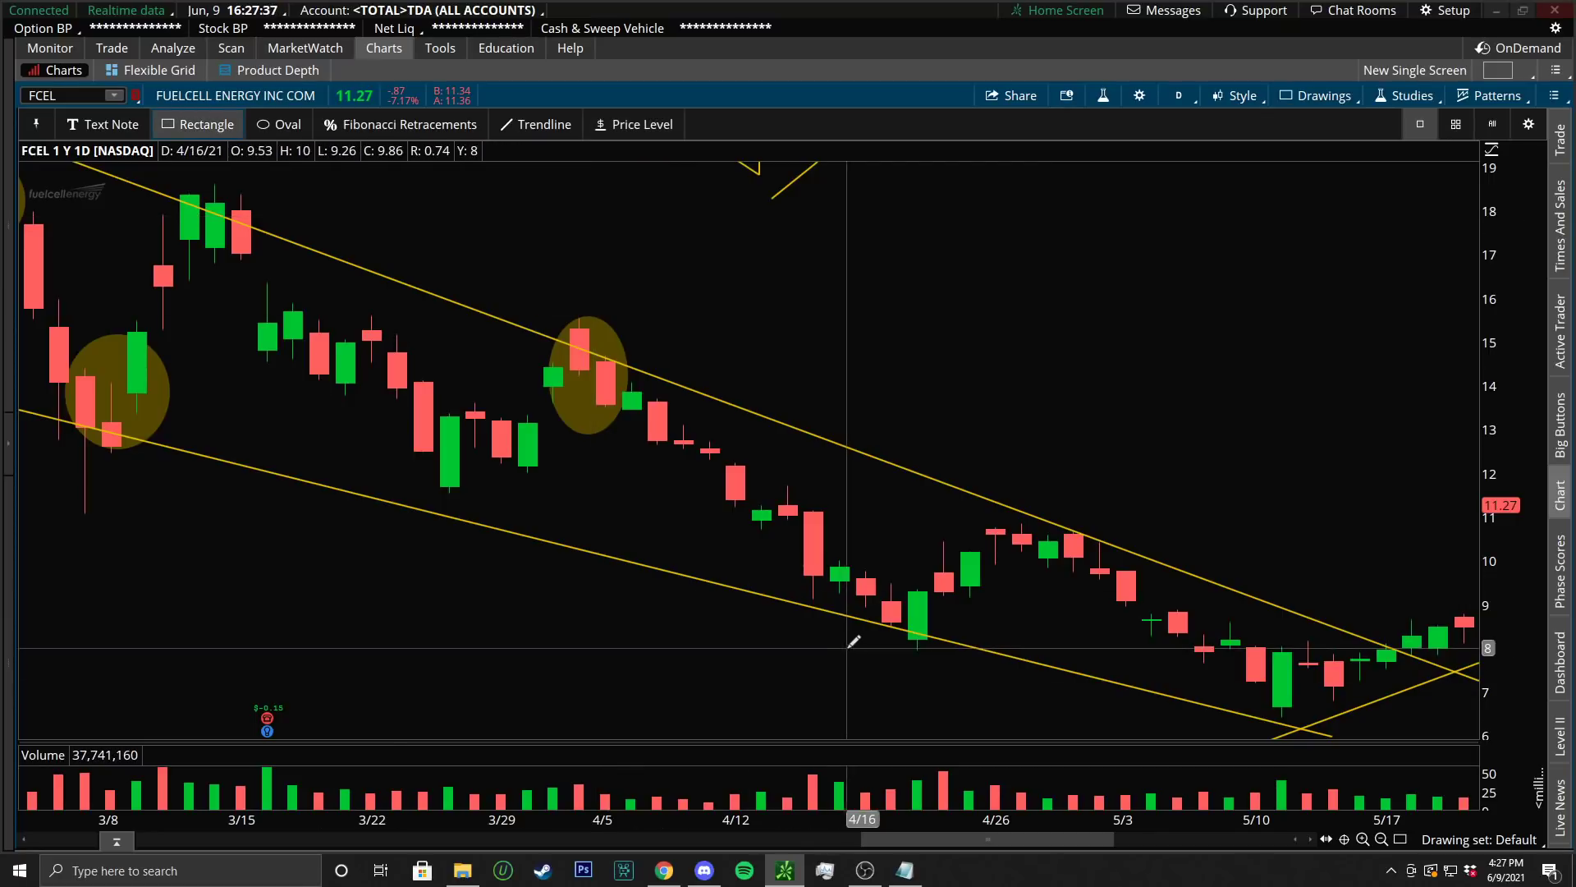
pyautogui.click(881, 577)
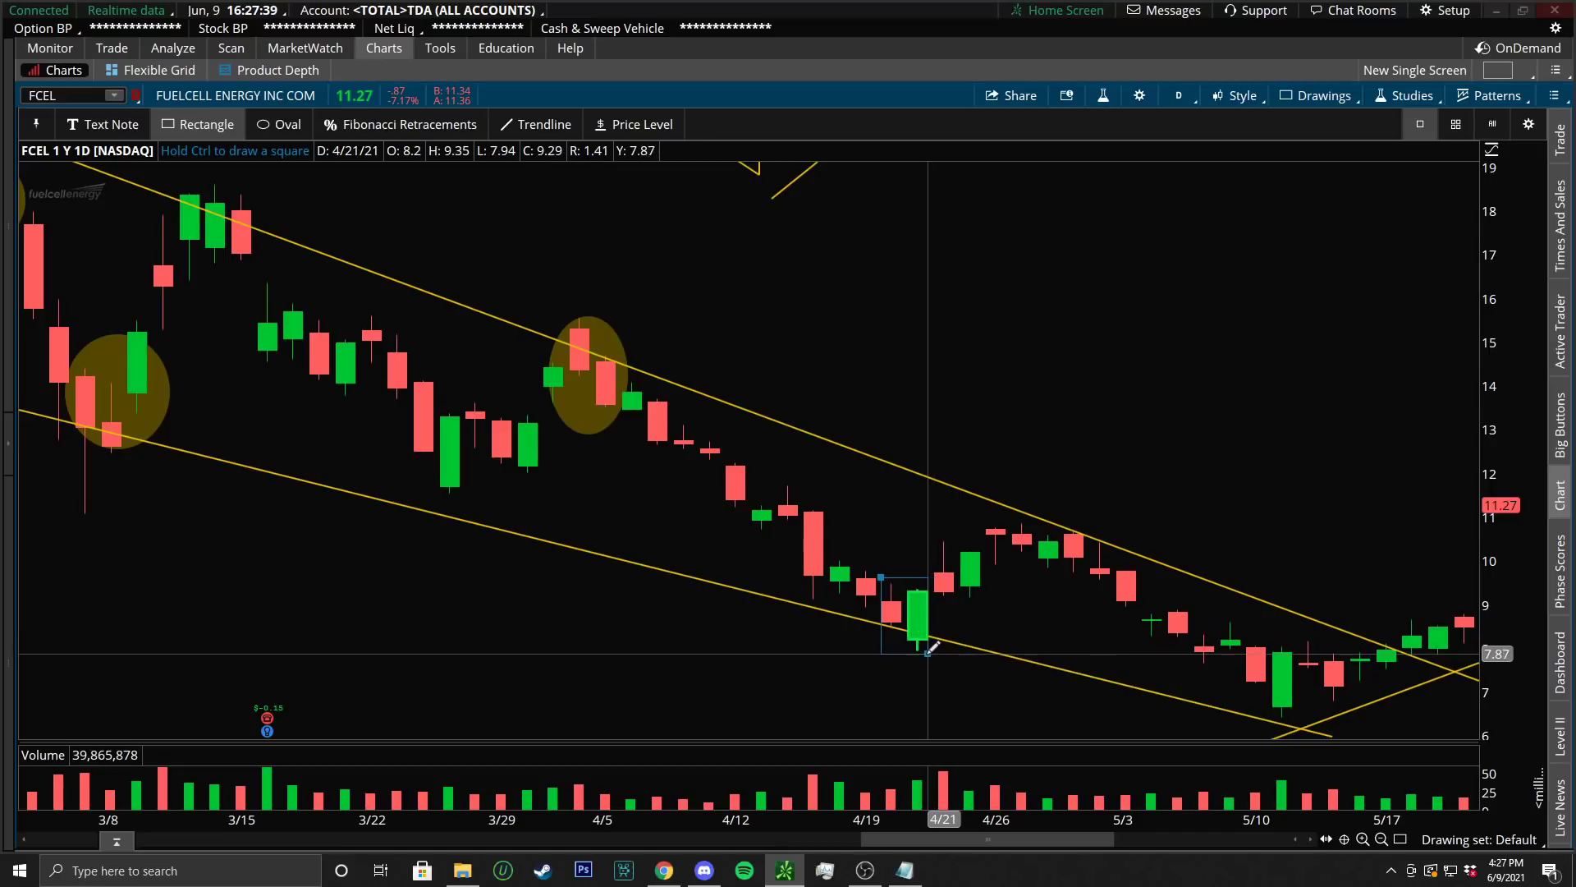
pyautogui.click(929, 653)
pyautogui.click(1244, 641)
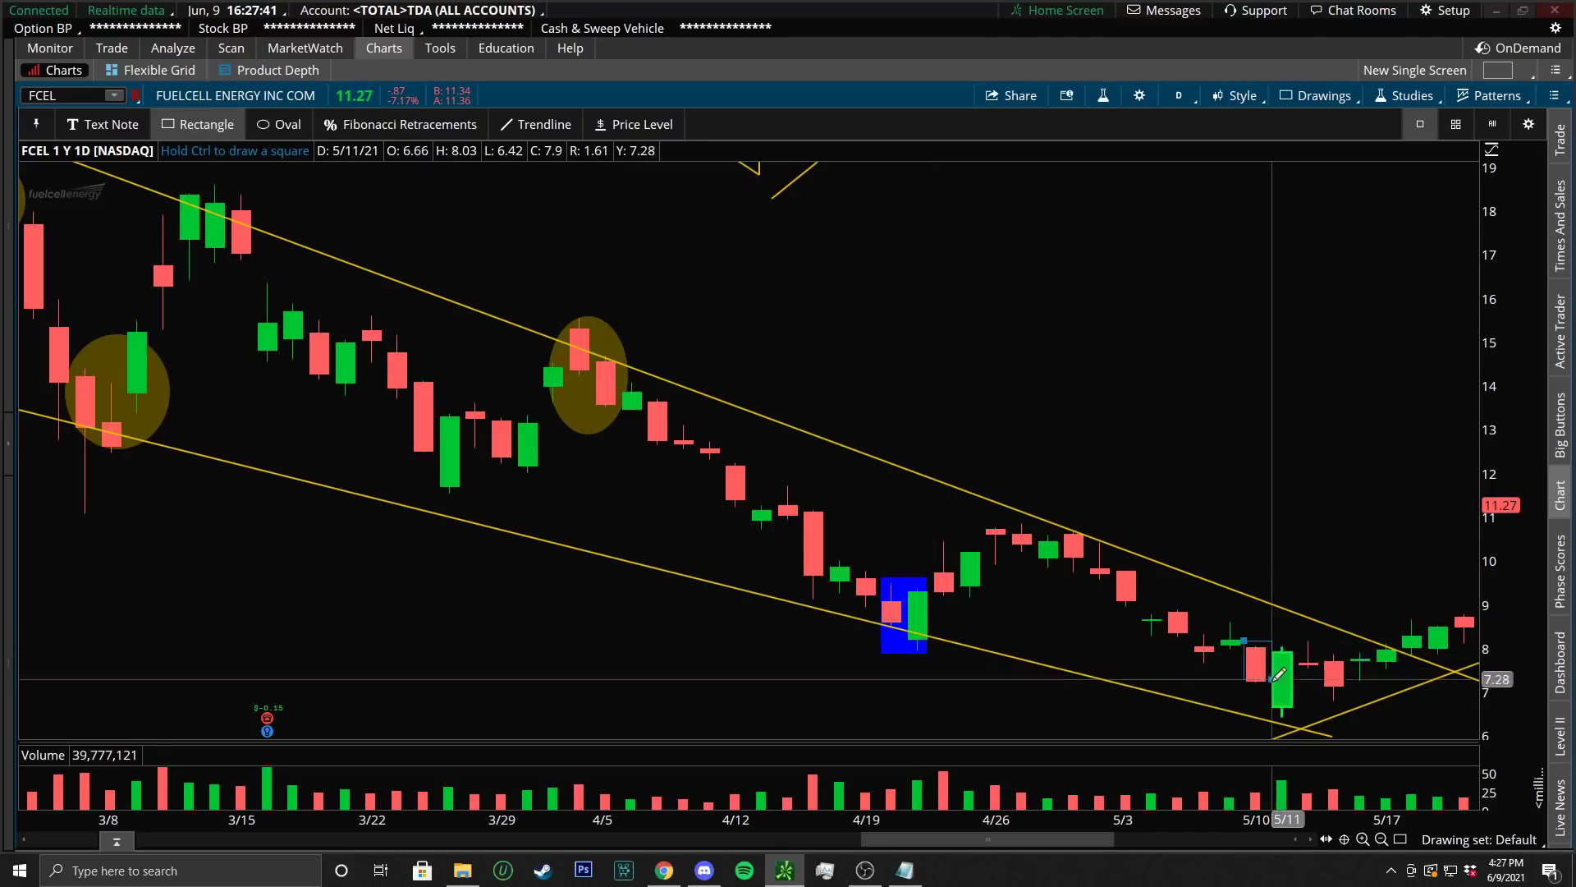
pyautogui.click(1294, 719)
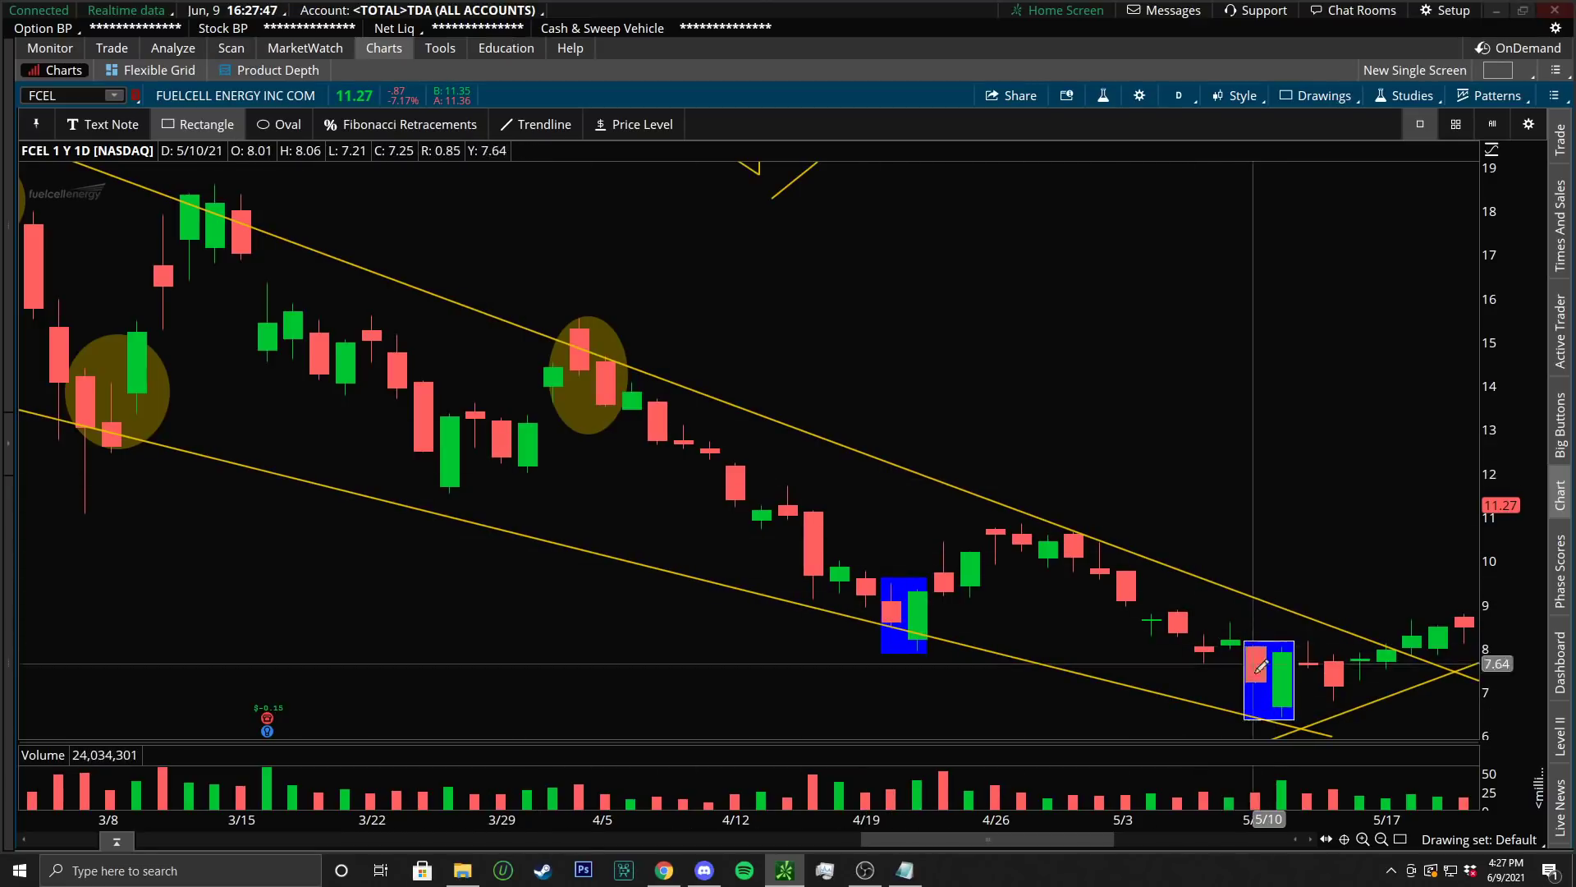
# Place three price levels on FCEL at the bottom, top and middle of the green 4/21 candle's body
pyautogui.moveTo(978, 841); pyautogui.dragTo(1059, 825)
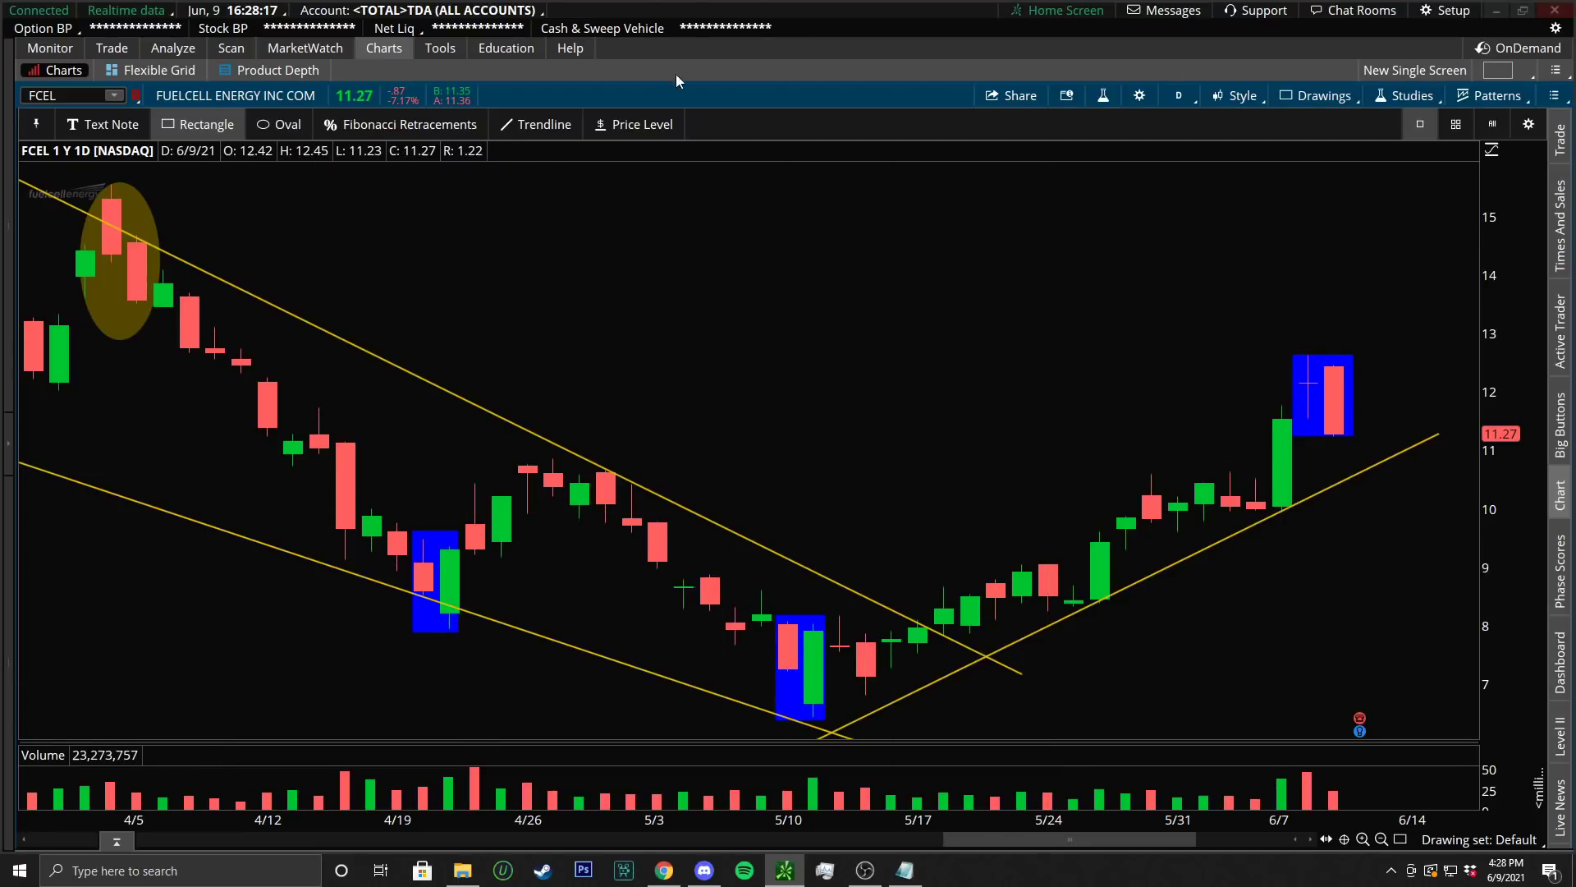
pyautogui.click(632, 121)
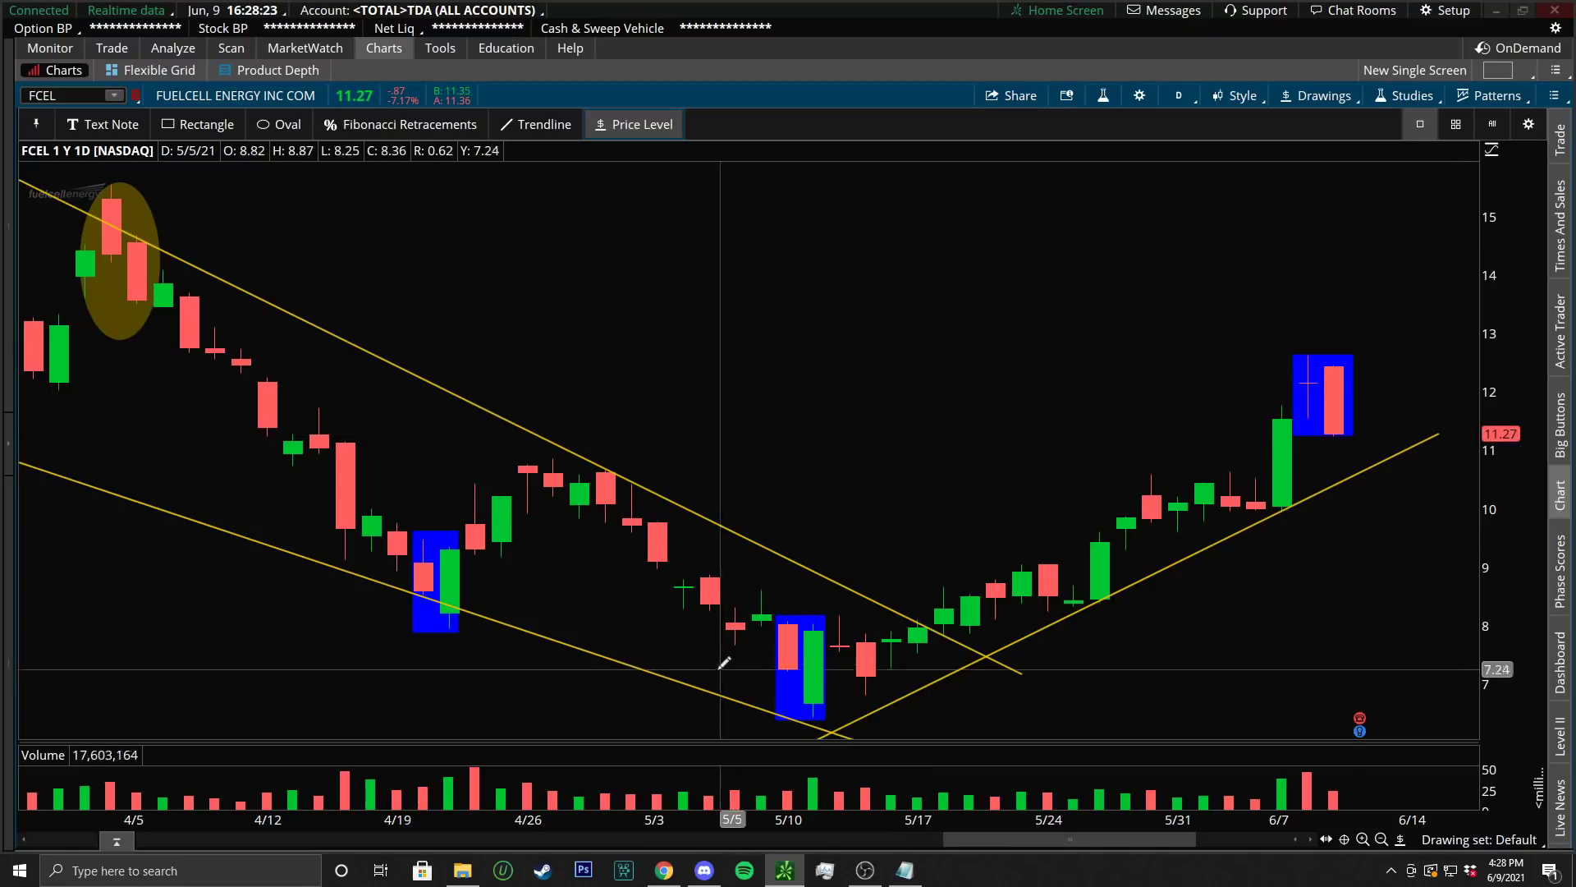
pyautogui.moveTo(214, 488); pyautogui.dragTo(1231, 457)
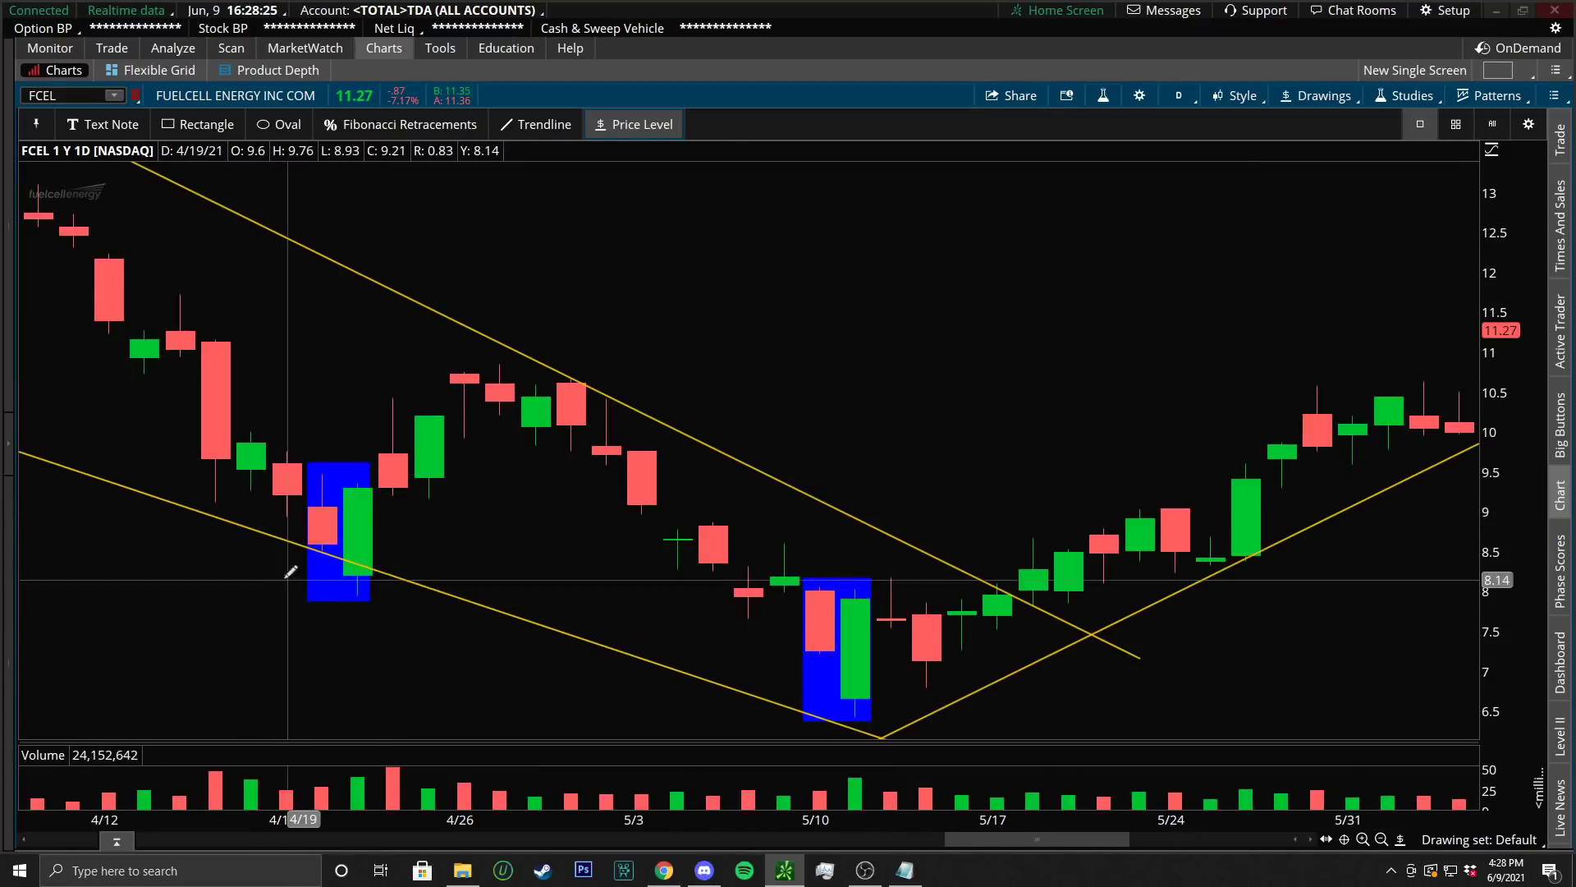
pyautogui.click(250, 575)
pyautogui.click(231, 487)
pyautogui.click(249, 526)
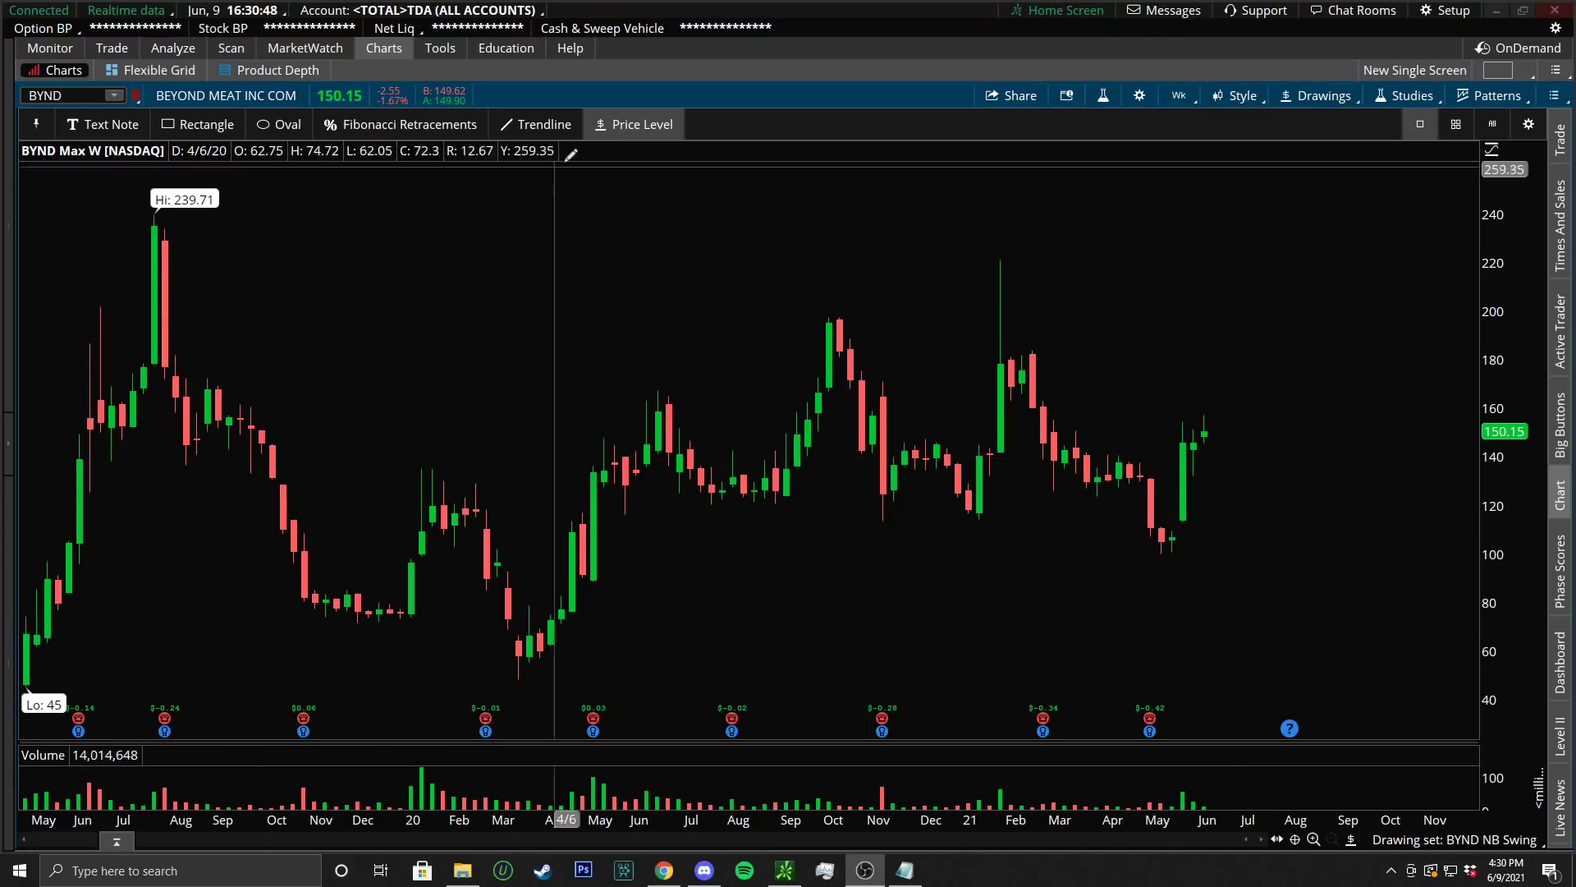
# Place price levels on the weekly BYND chart at about $67, $235, $90 and $105 from the 2019 candle bodies
pyautogui.click(25, 632)
pyautogui.click(140, 224)
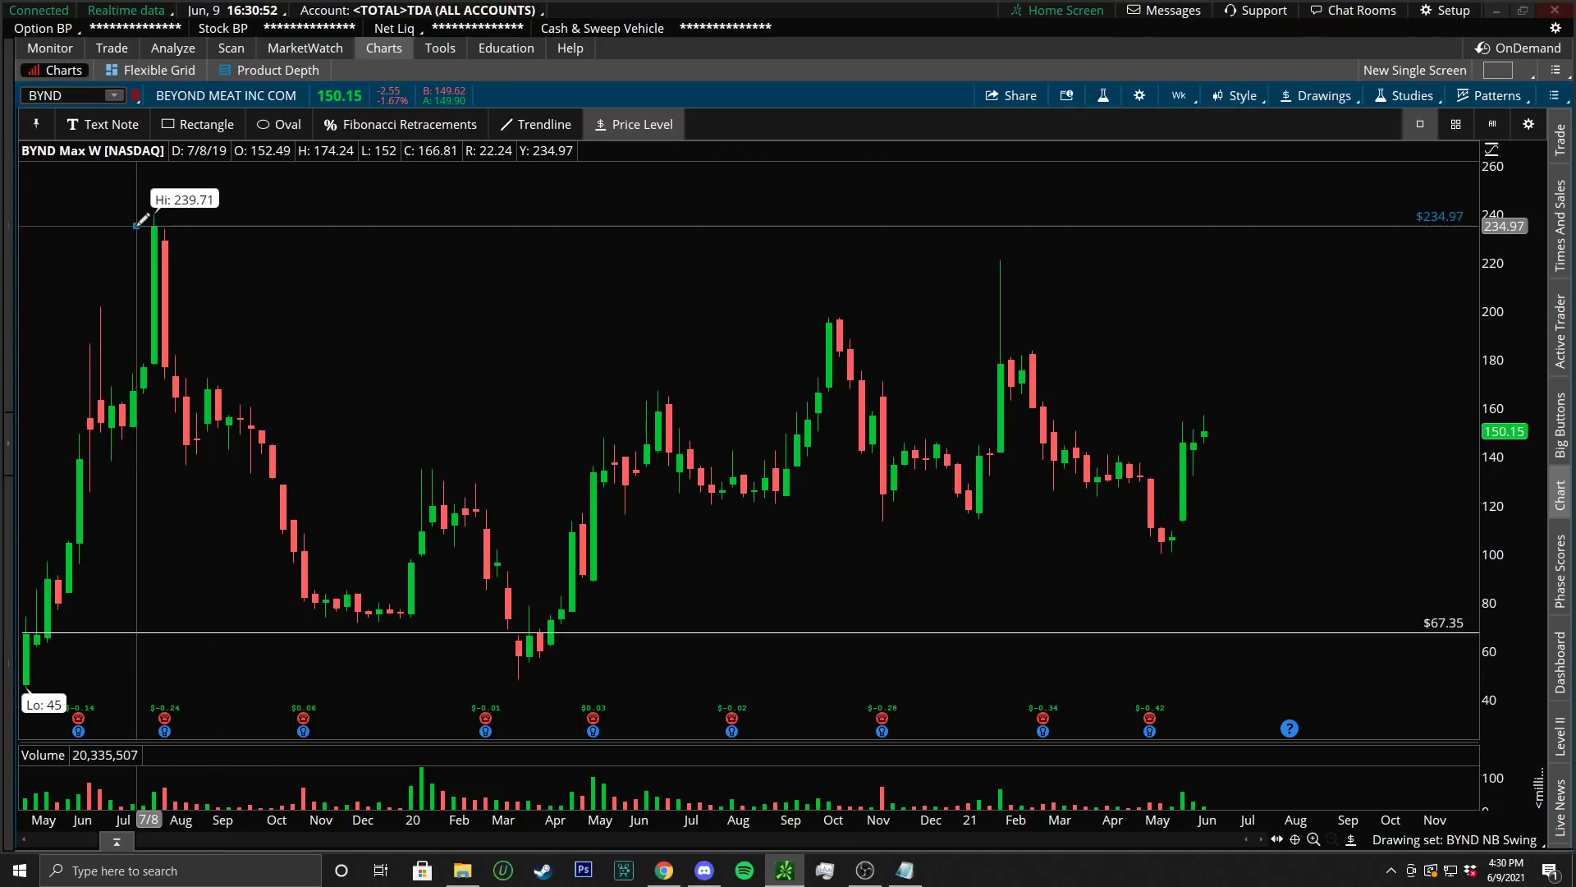
pyautogui.click(45, 577)
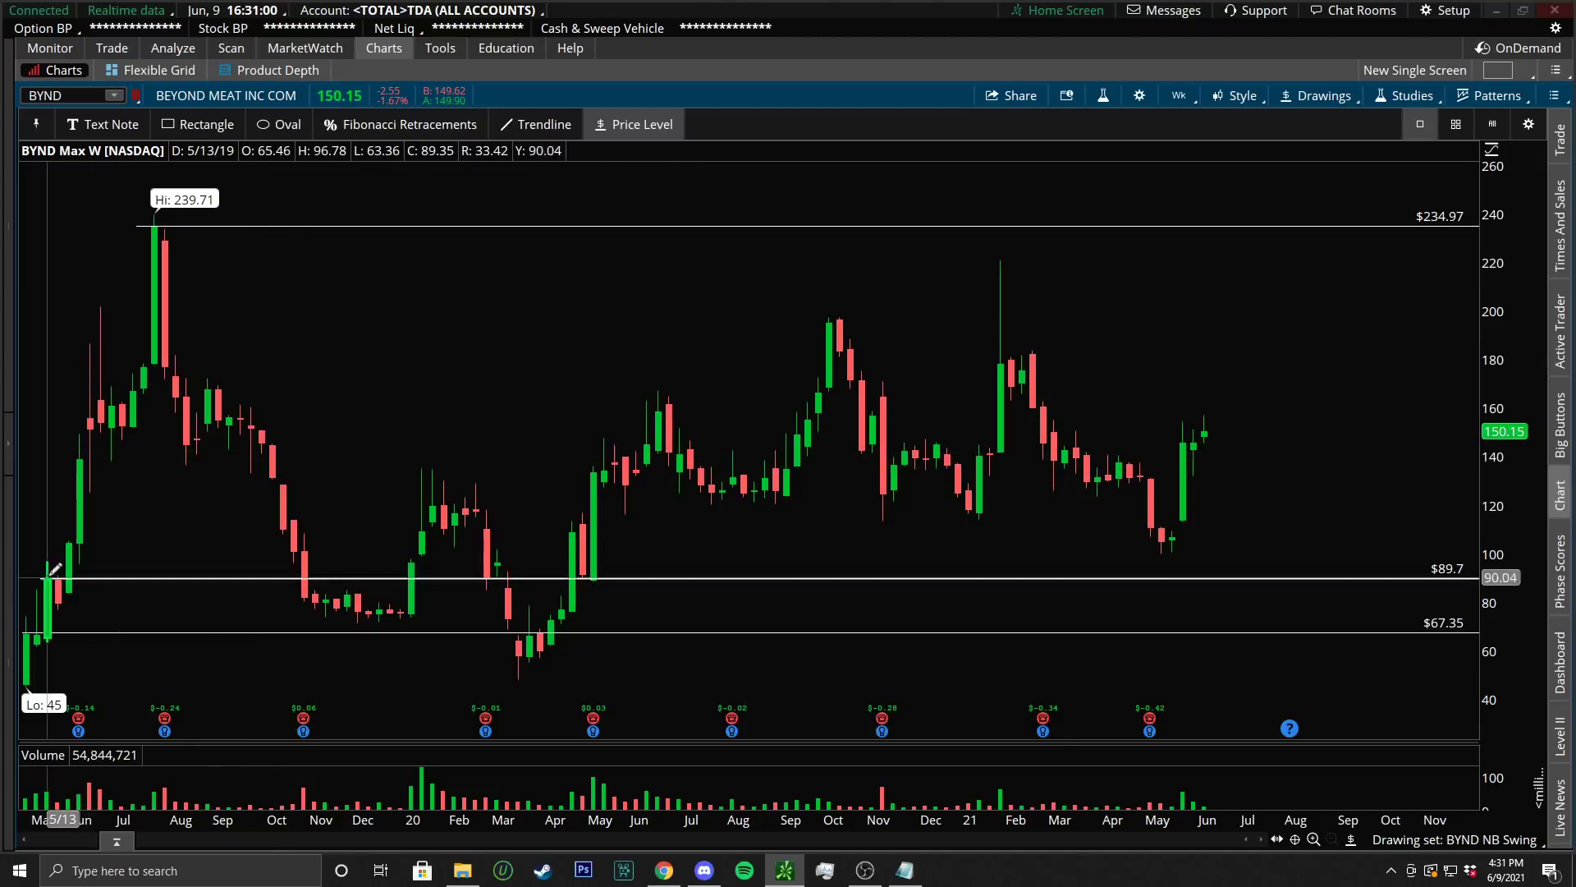
pyautogui.click(59, 541)
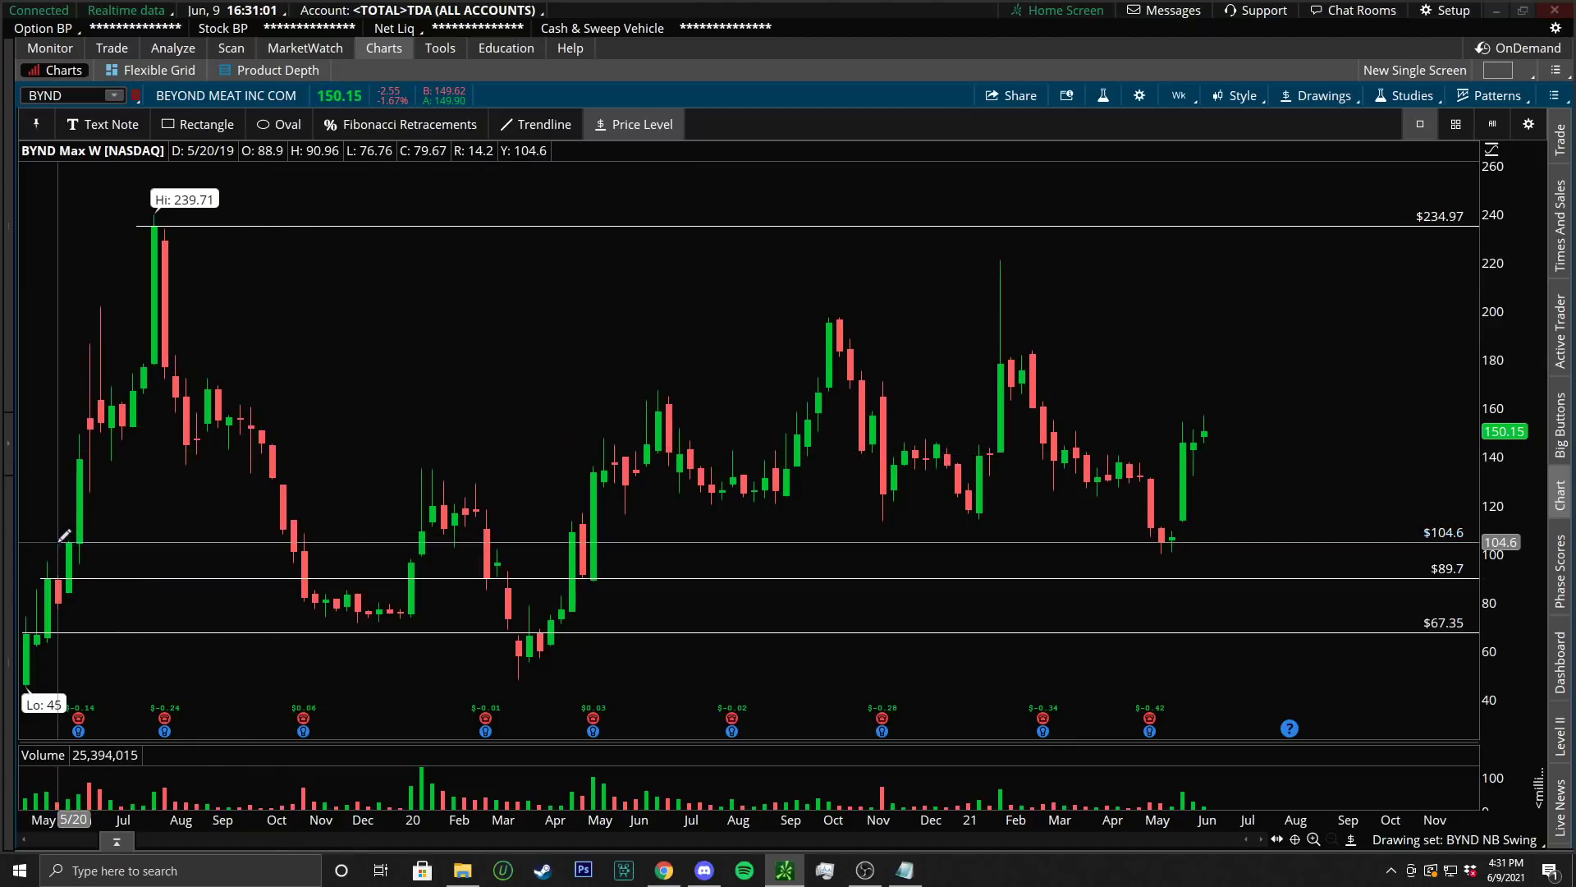
# Add BYND price levels at about $139, $151, $163, $167 and $177 along the June and July 2019 candles
pyautogui.click(67, 458)
pyautogui.click(61, 428)
pyautogui.click(76, 399)
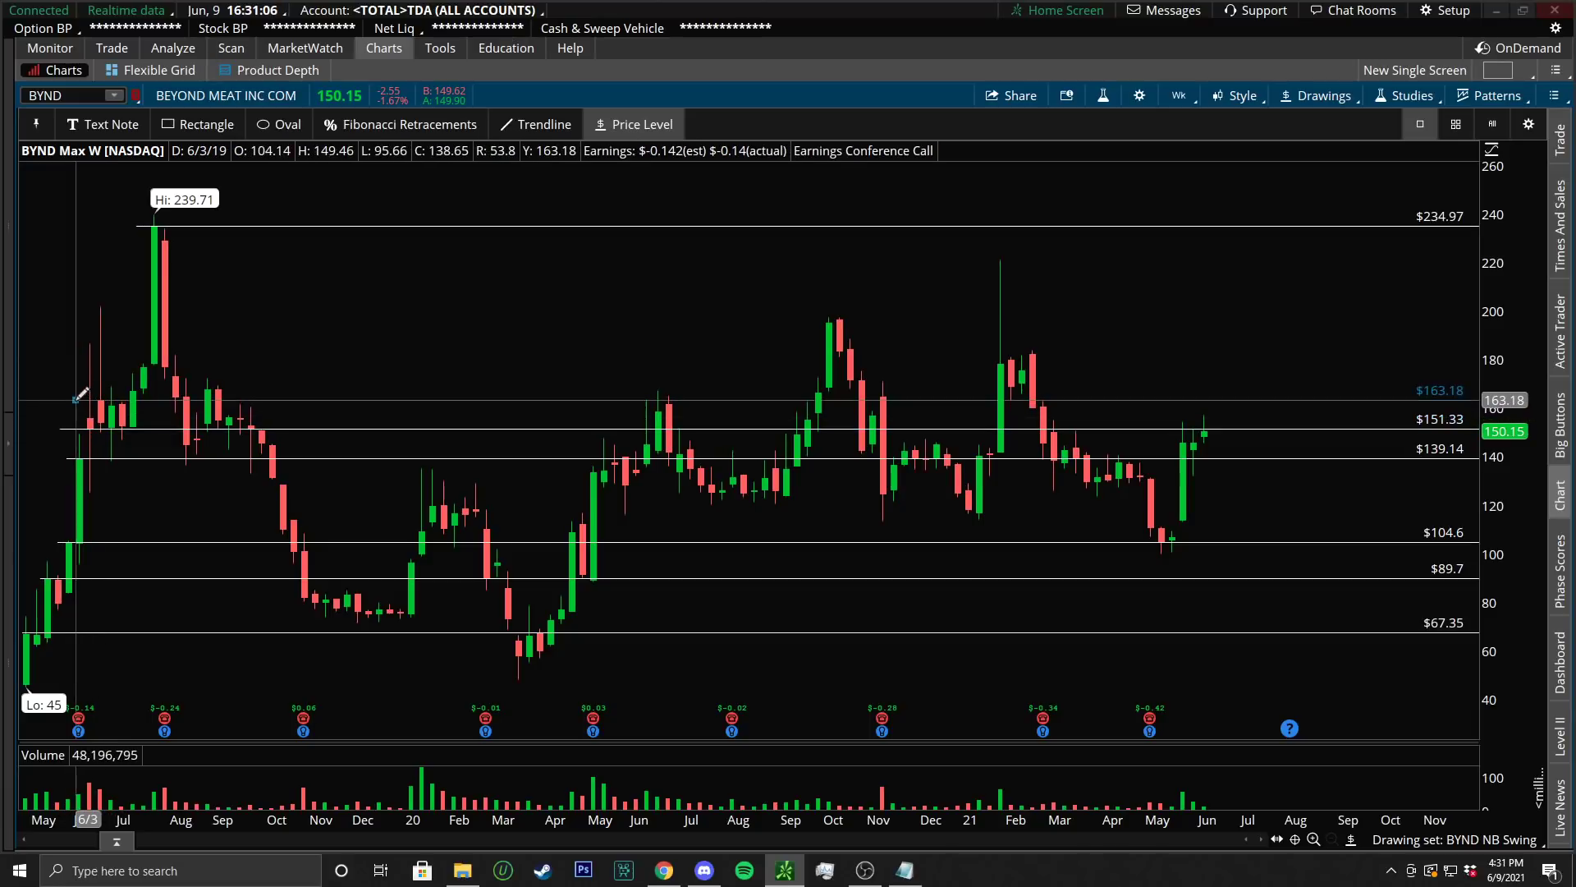
pyautogui.click(120, 390)
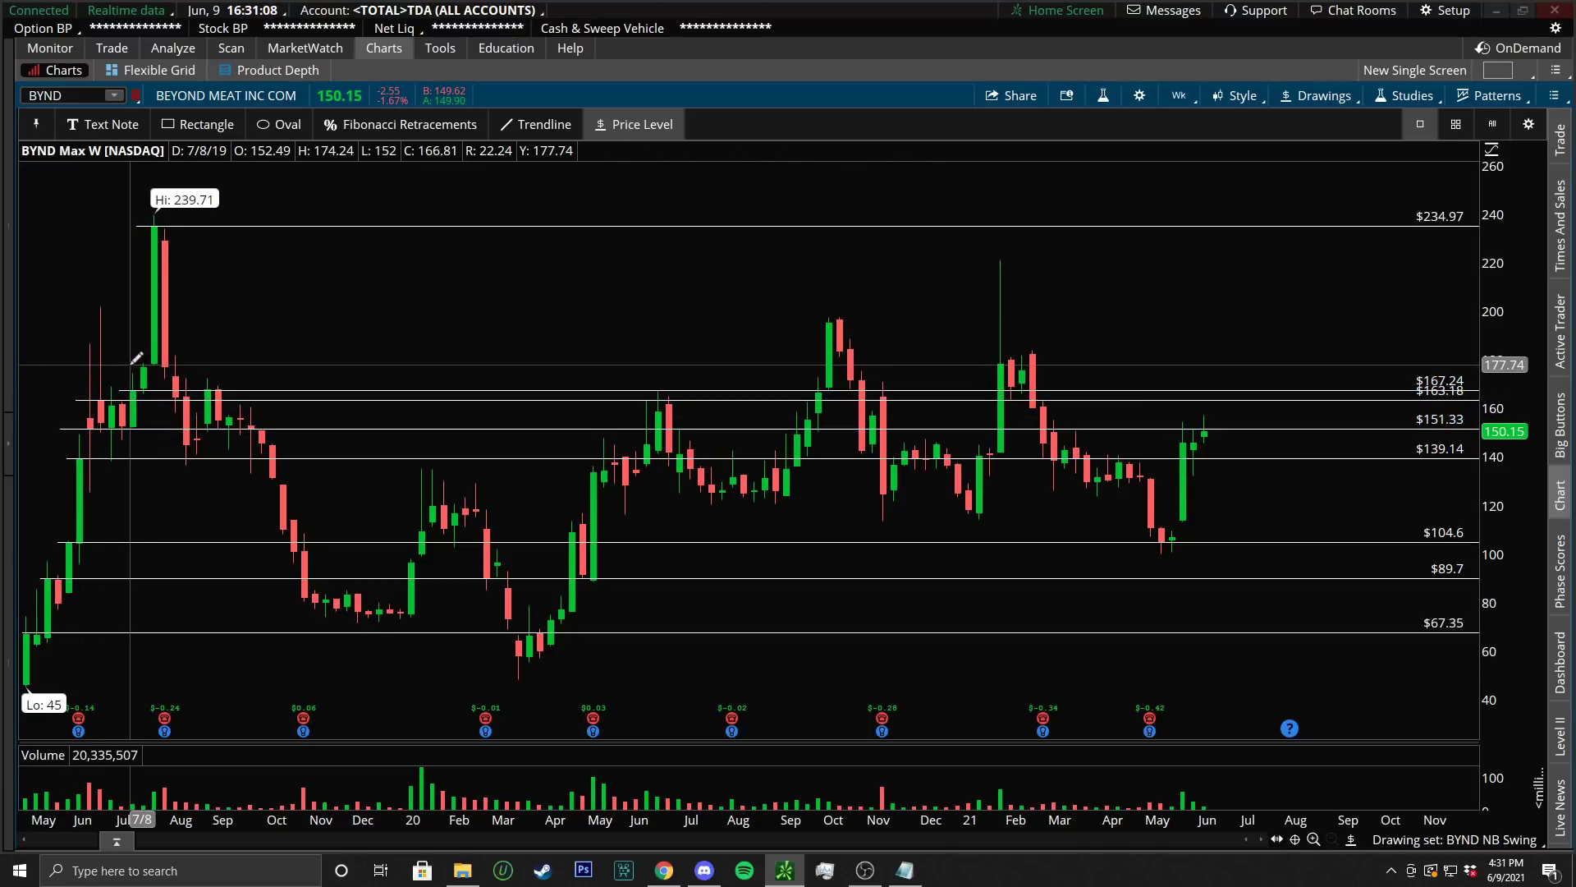
pyautogui.click(127, 366)
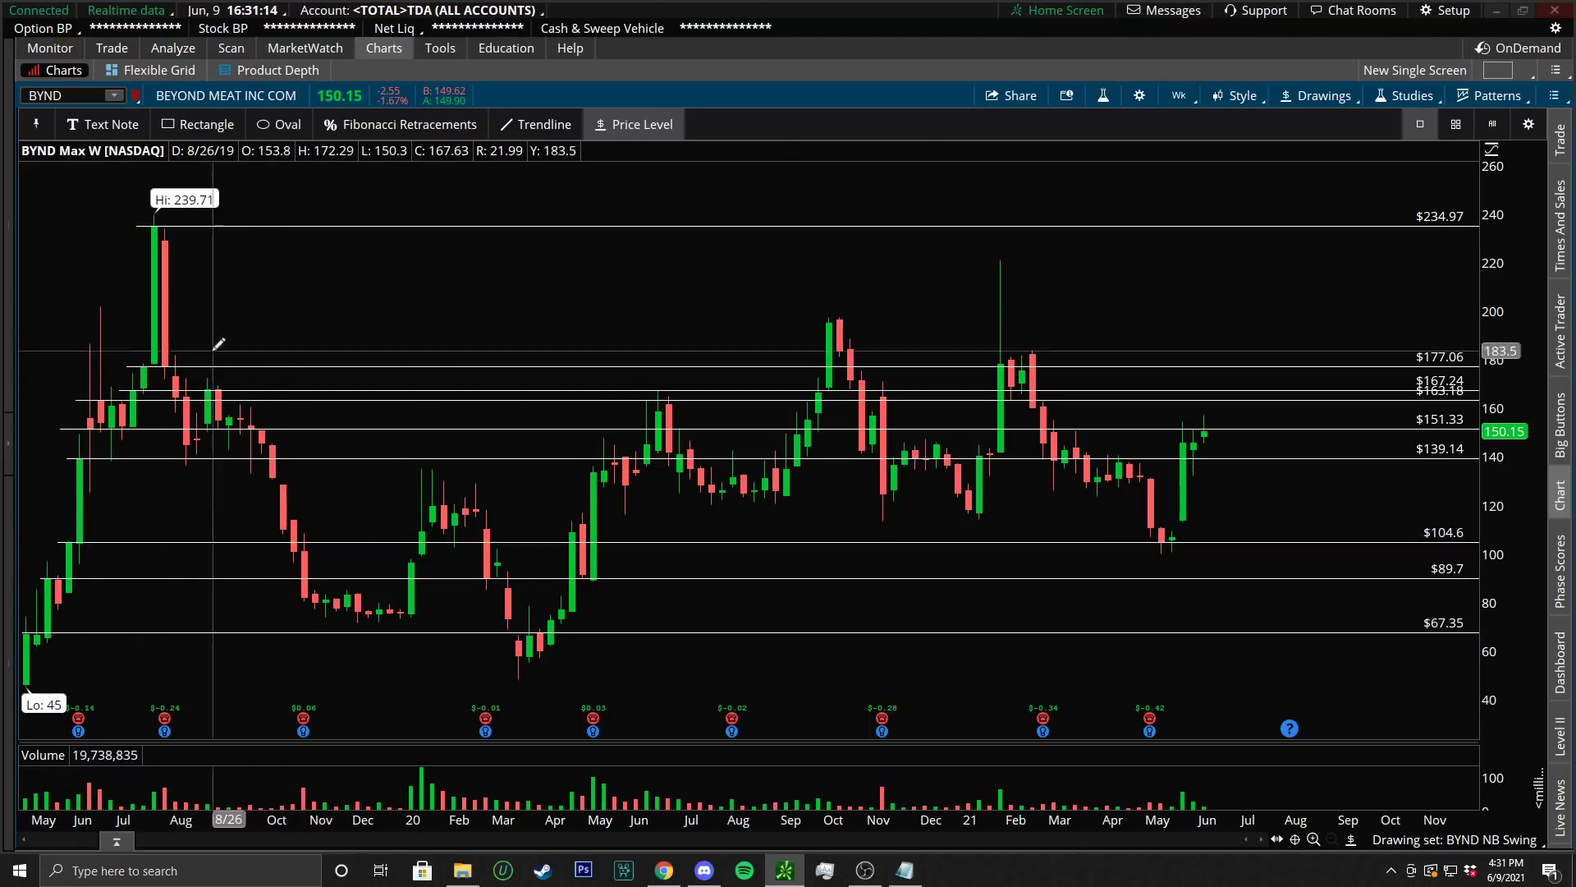
# Add BYND price levels from the 2020 candles at about $96, $109, $120, $134, $145, $159 and $195
pyautogui.click(392, 561)
pyautogui.click(408, 533)
pyautogui.click(412, 499)
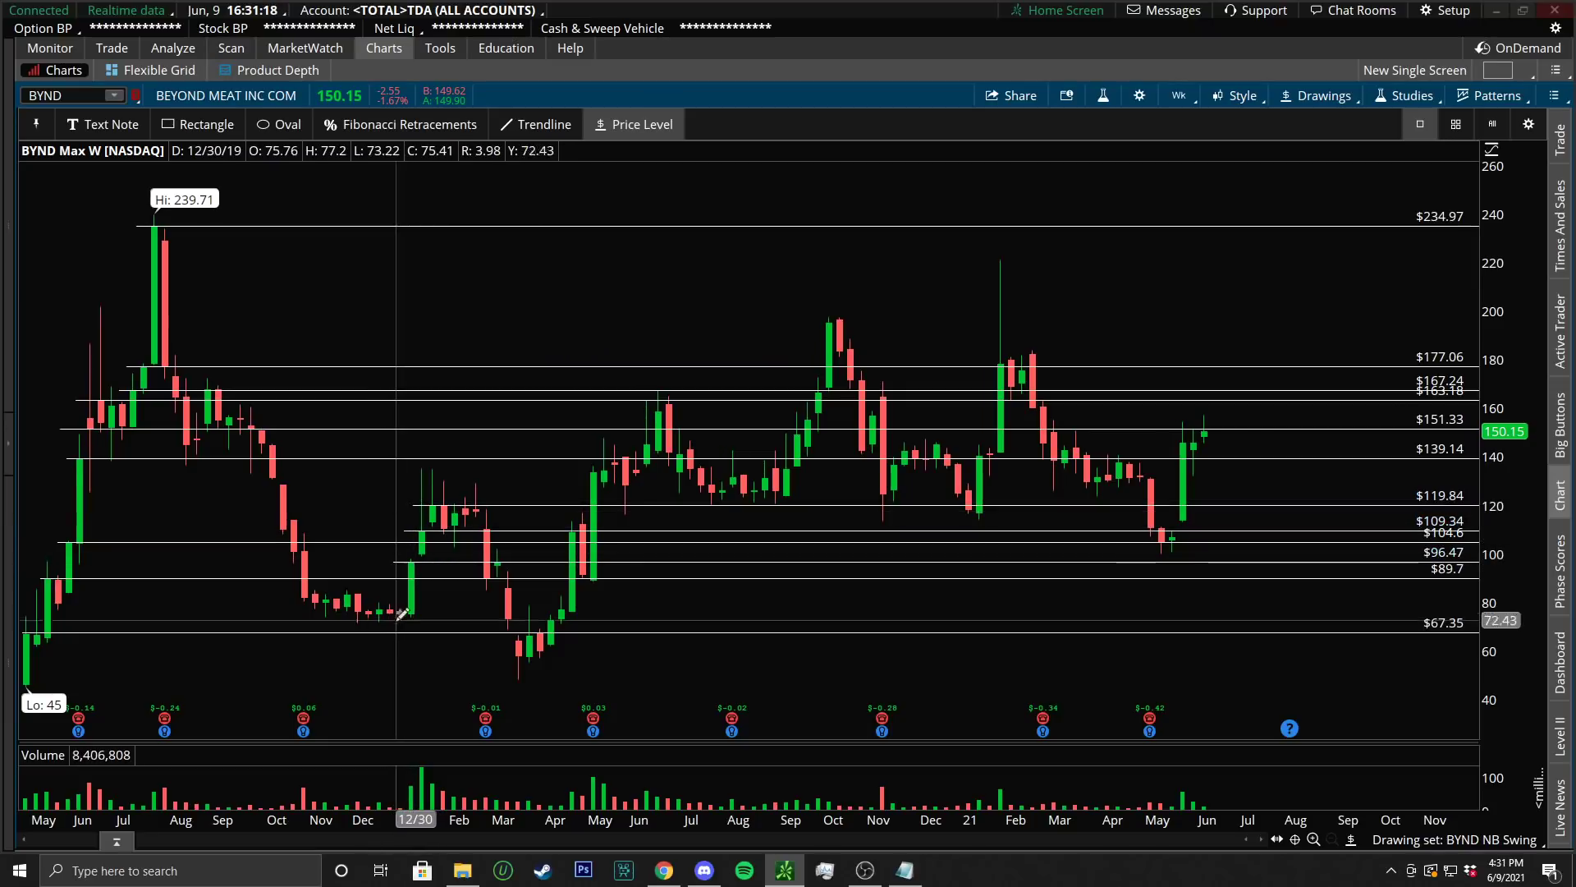
pyautogui.click(580, 471)
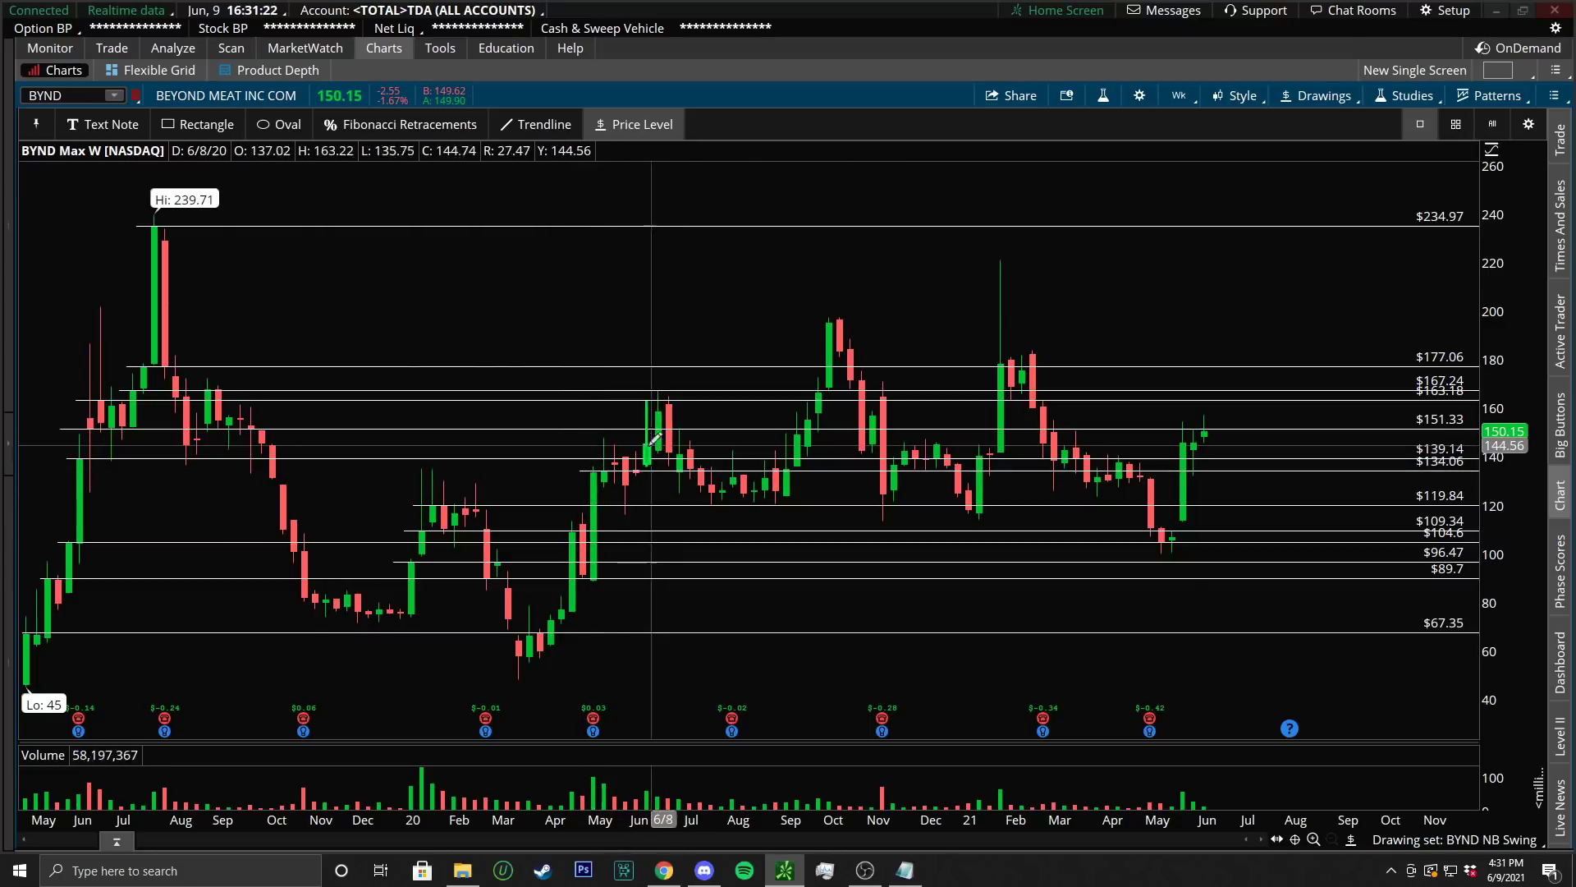
pyautogui.click(624, 444)
pyautogui.click(645, 410)
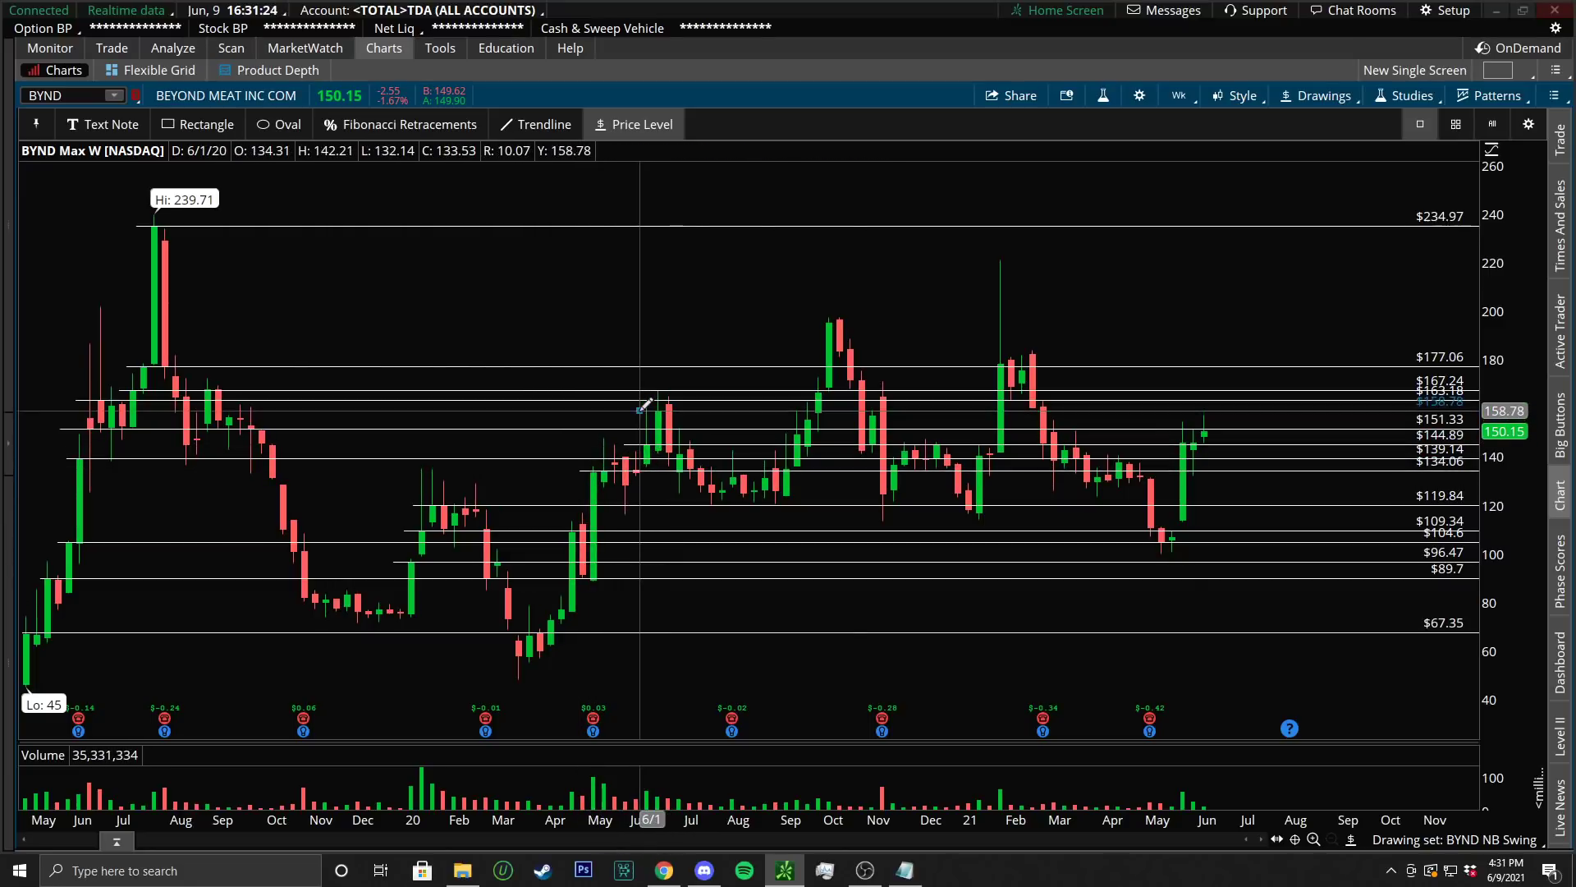
pyautogui.click(789, 322)
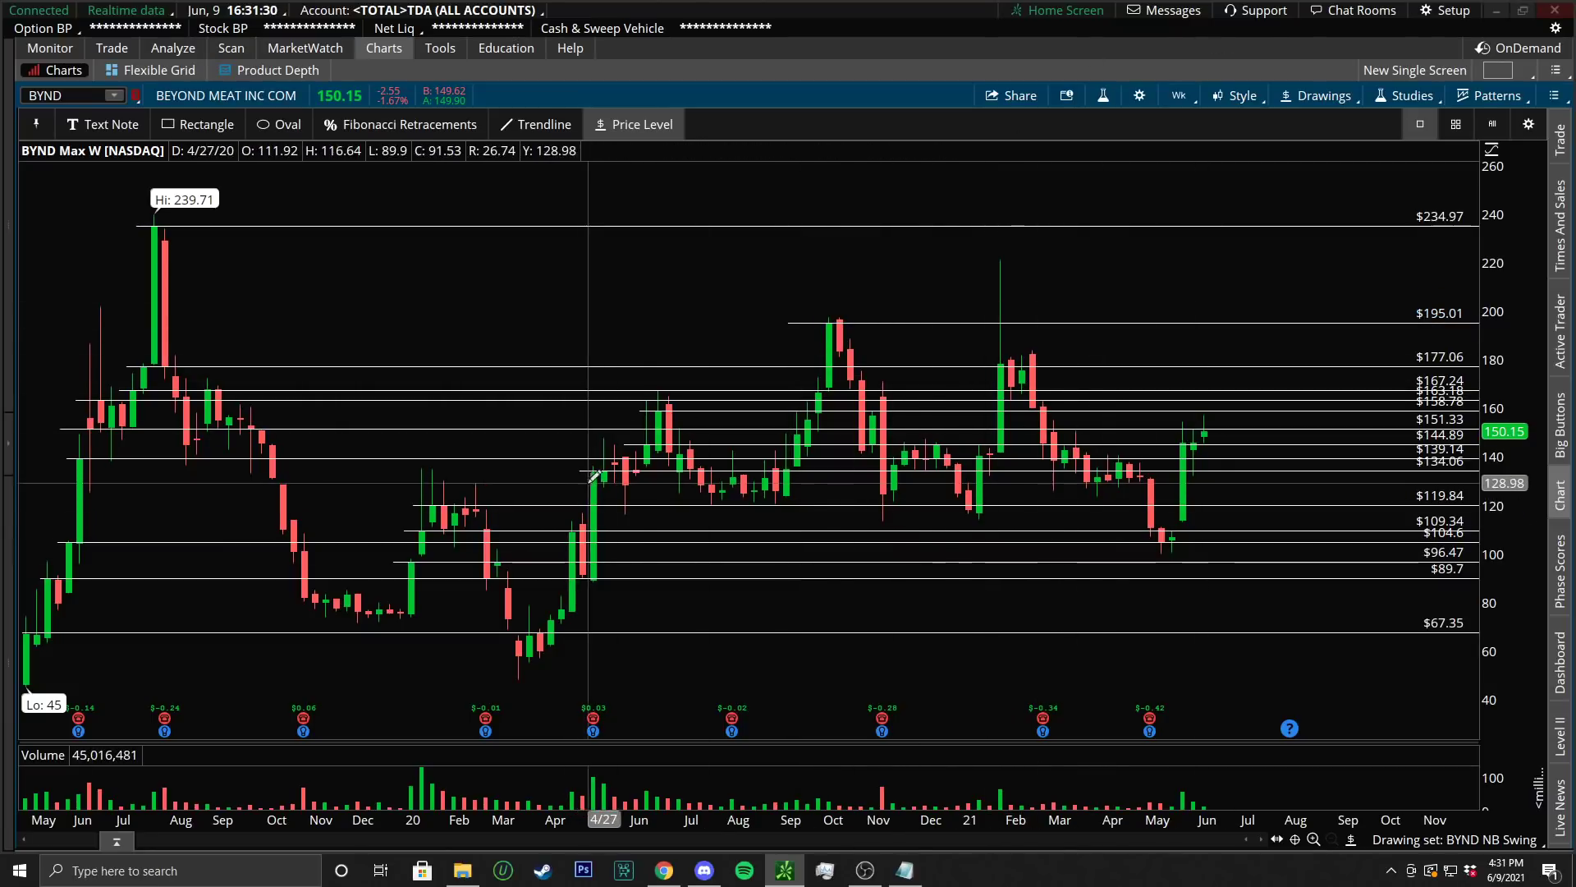
# Switch the BYND chart to 1 Y : 1D and add price levels at about $125, $130 and $132 from the November 2020 candles
pyautogui.click(1179, 96)
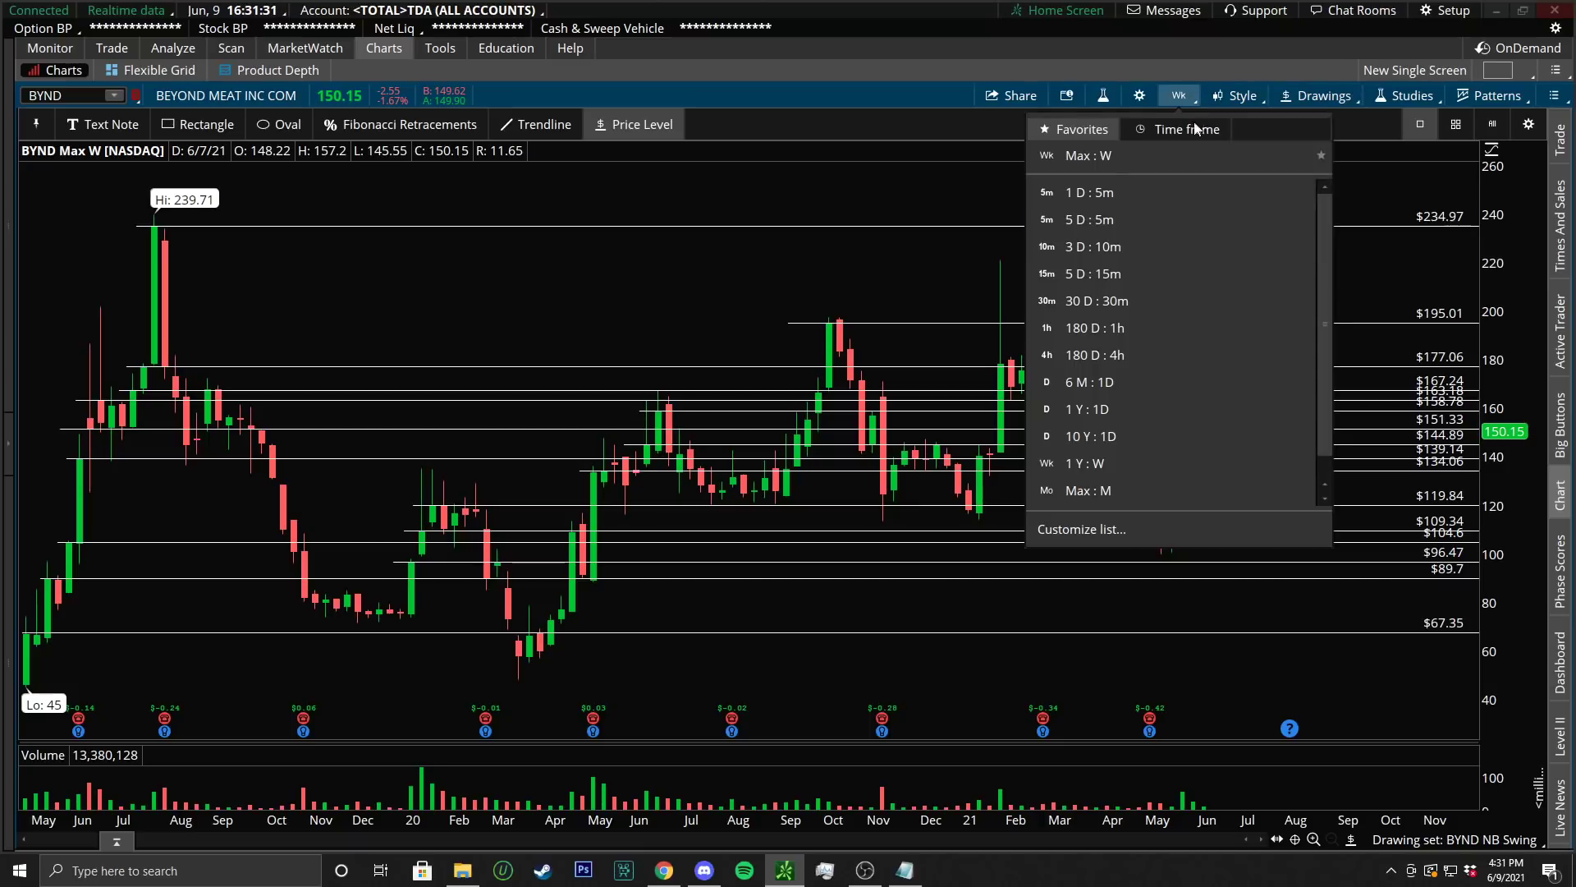
pyautogui.click(1100, 410)
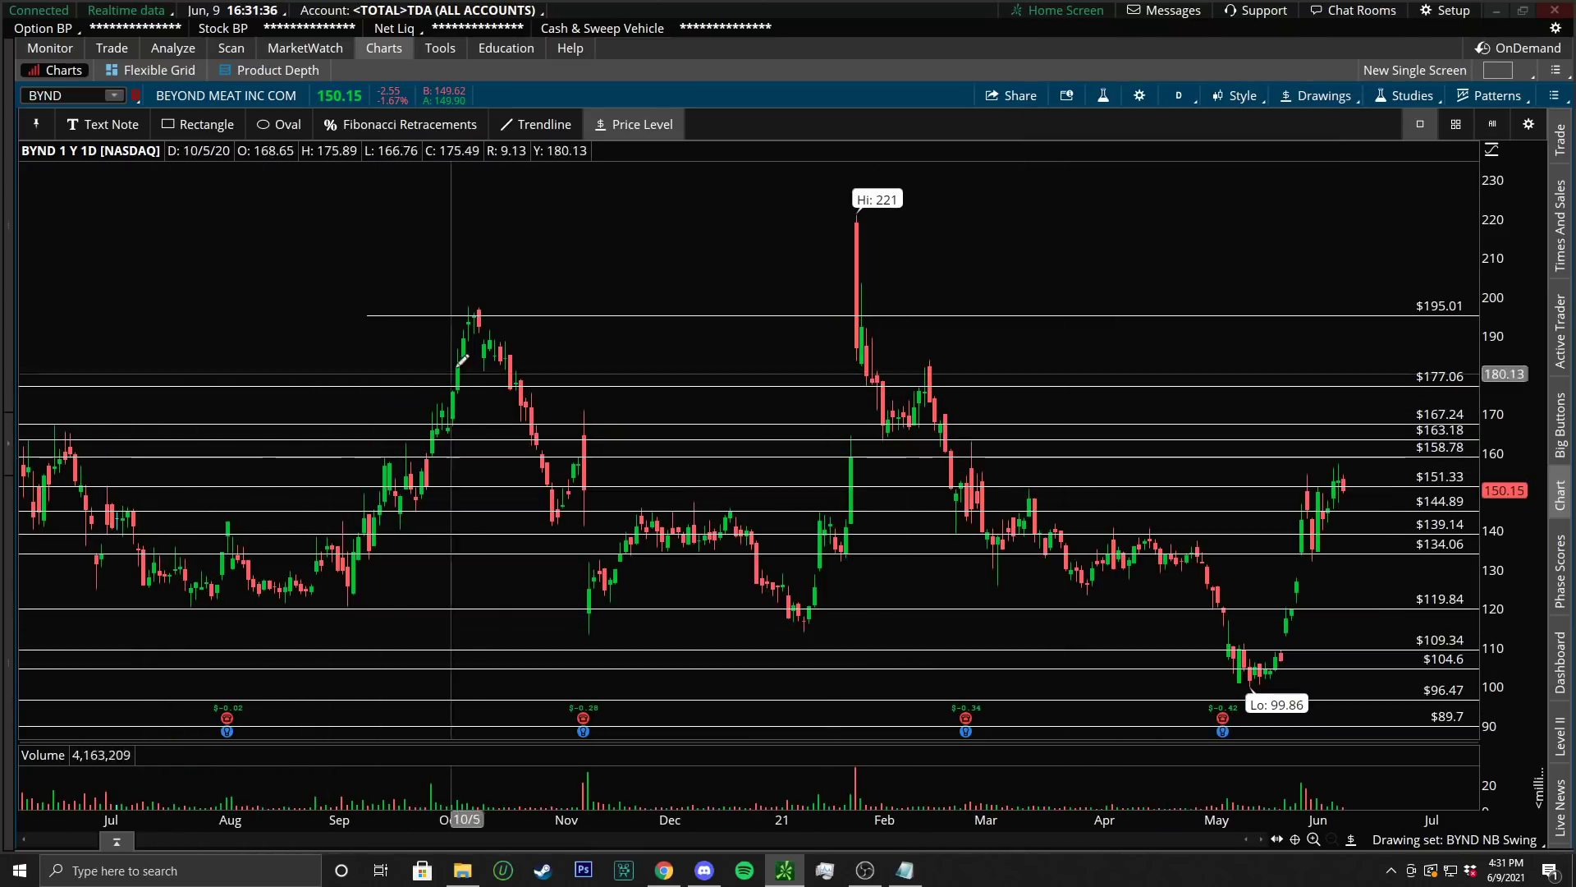
pyautogui.click(568, 588)
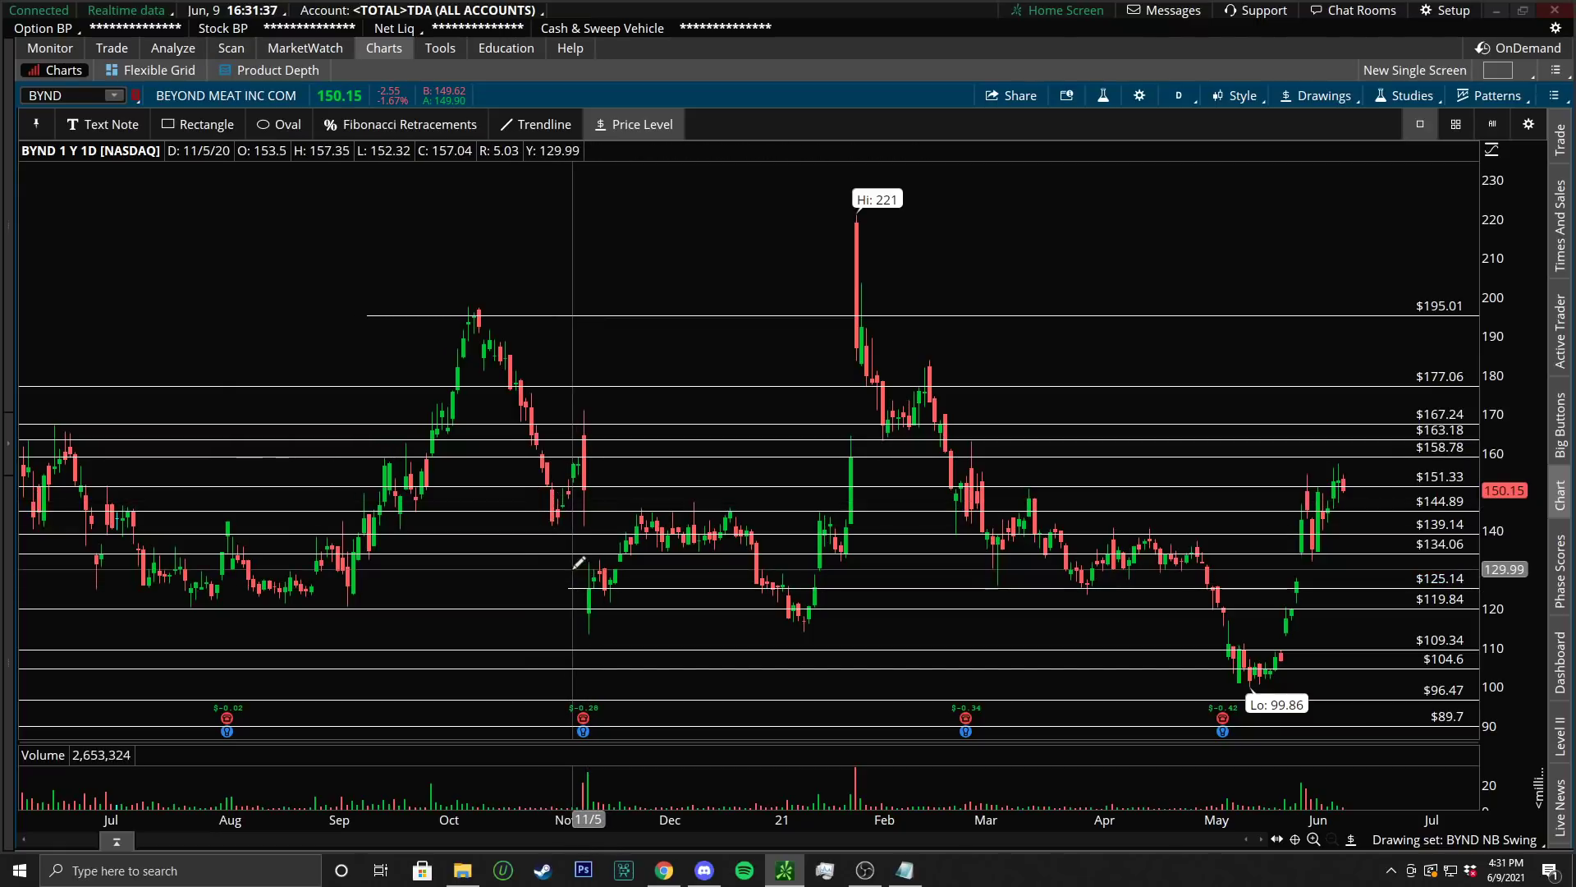
pyautogui.click(574, 569)
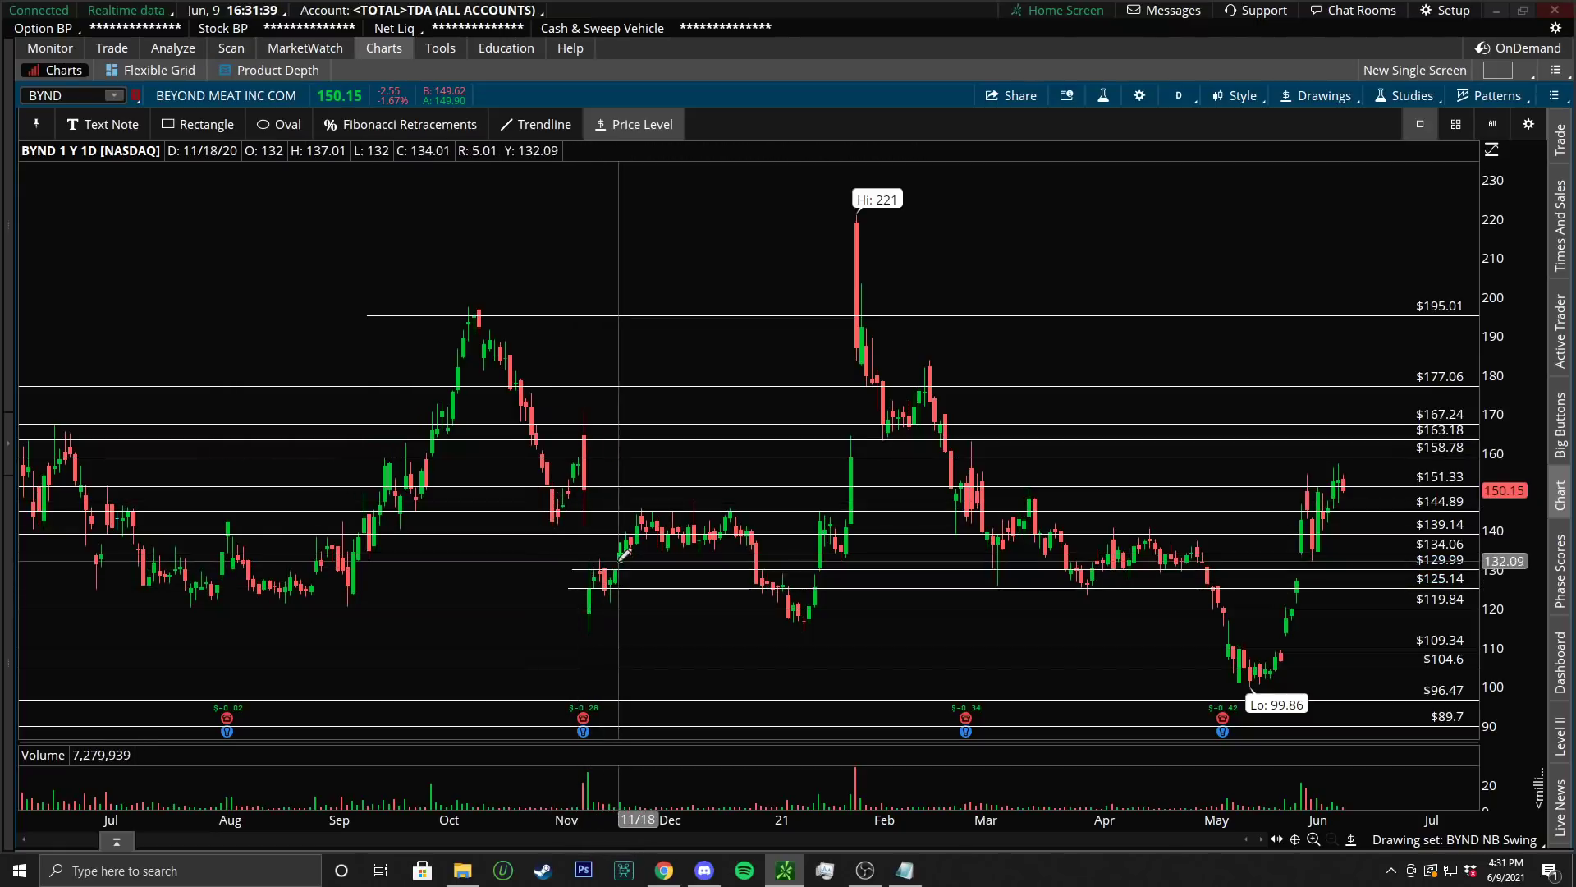
pyautogui.click(608, 562)
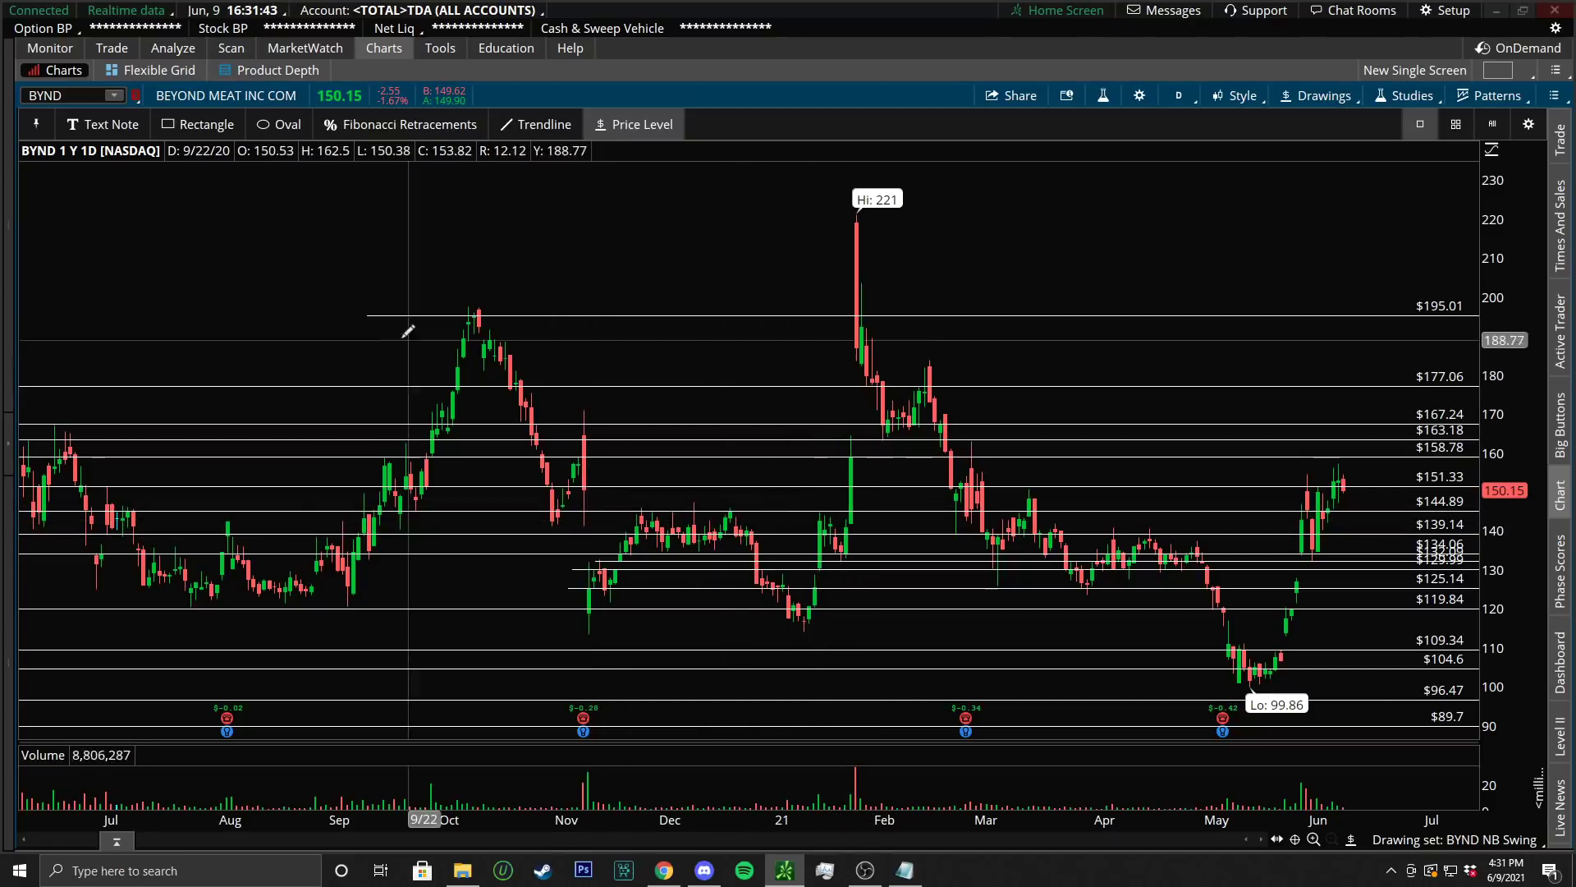
# Add BYND price levels at about $182, $171 and $142 from the October, September and late July 2020 daily candles
pyautogui.click(440, 367)
pyautogui.click(392, 410)
pyautogui.click(218, 521)
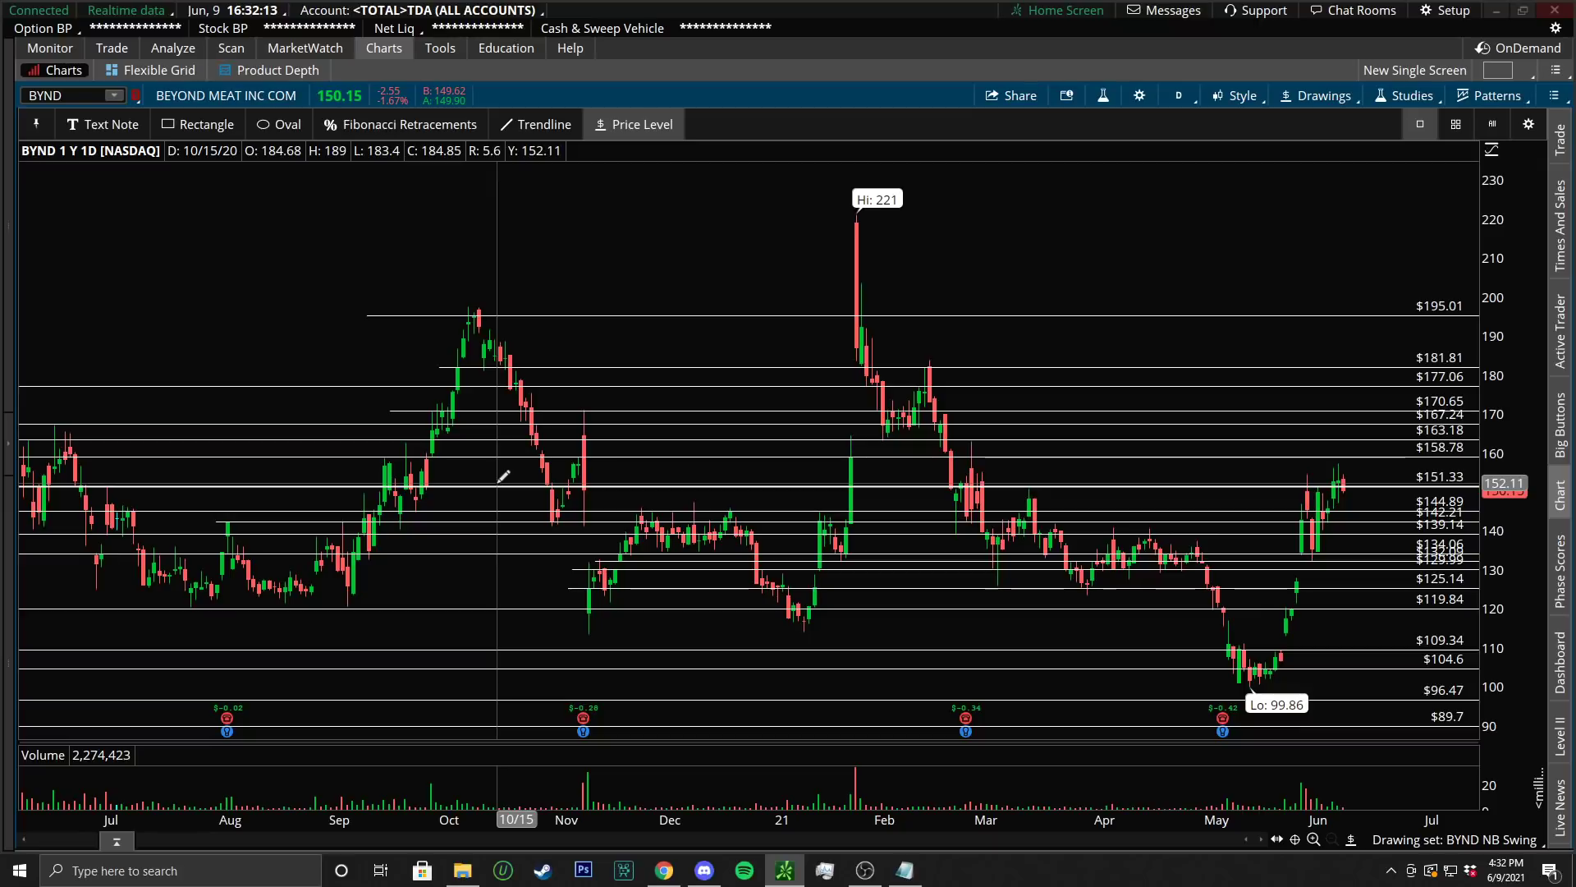
# Switch the BYND chart to 180 D : 4h and draw a rising trendline across the late May to June 8 highs
pyautogui.moveTo(1134, 415); pyautogui.dragTo(1301, 408)
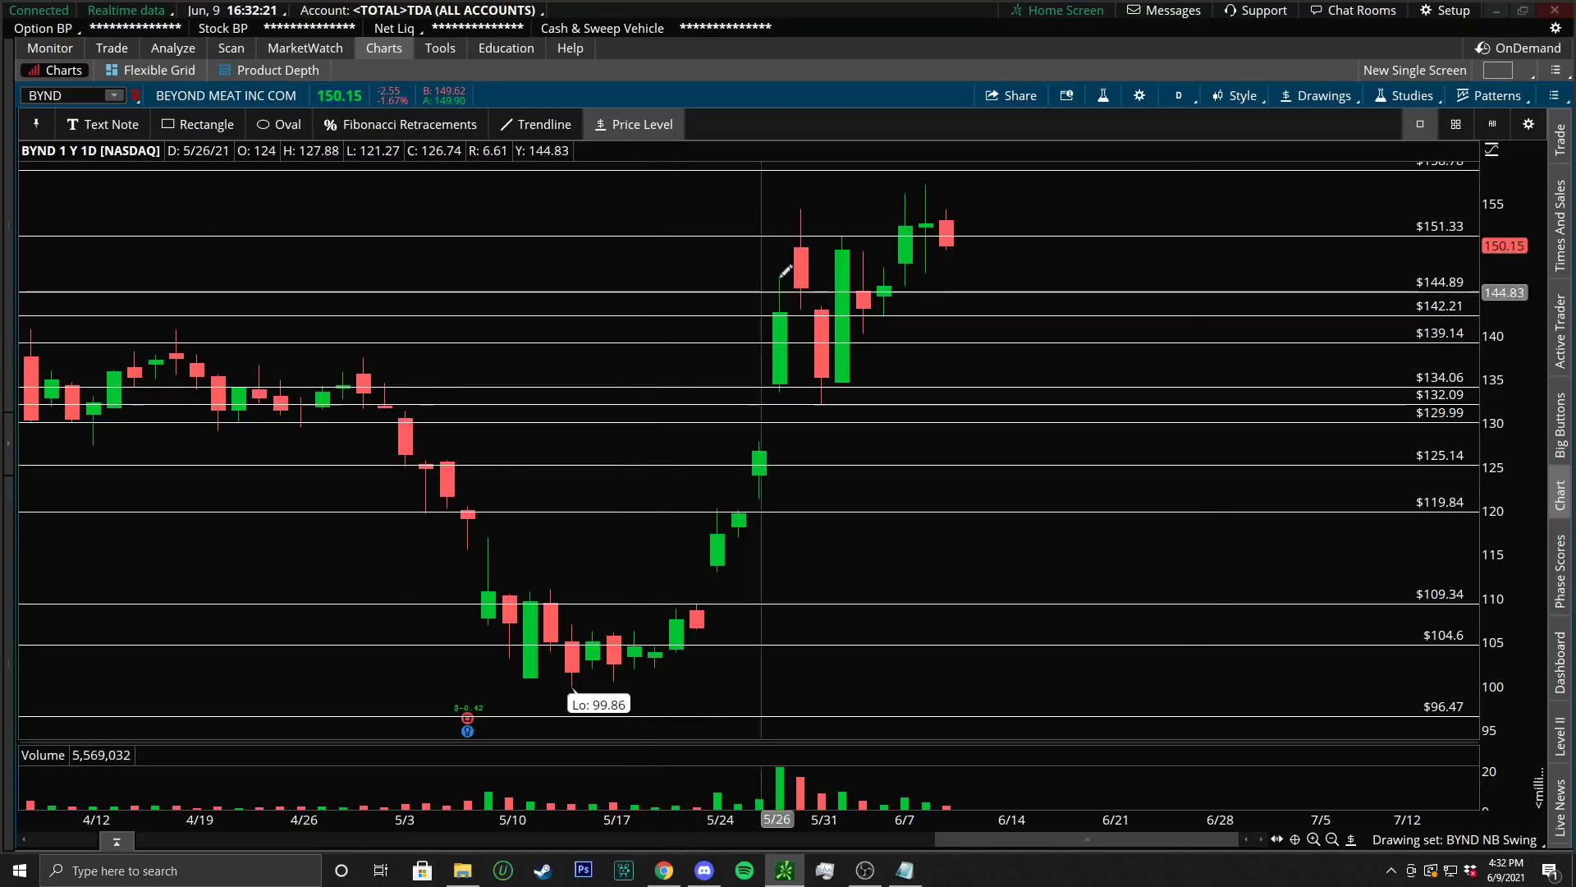
pyautogui.click(1183, 96)
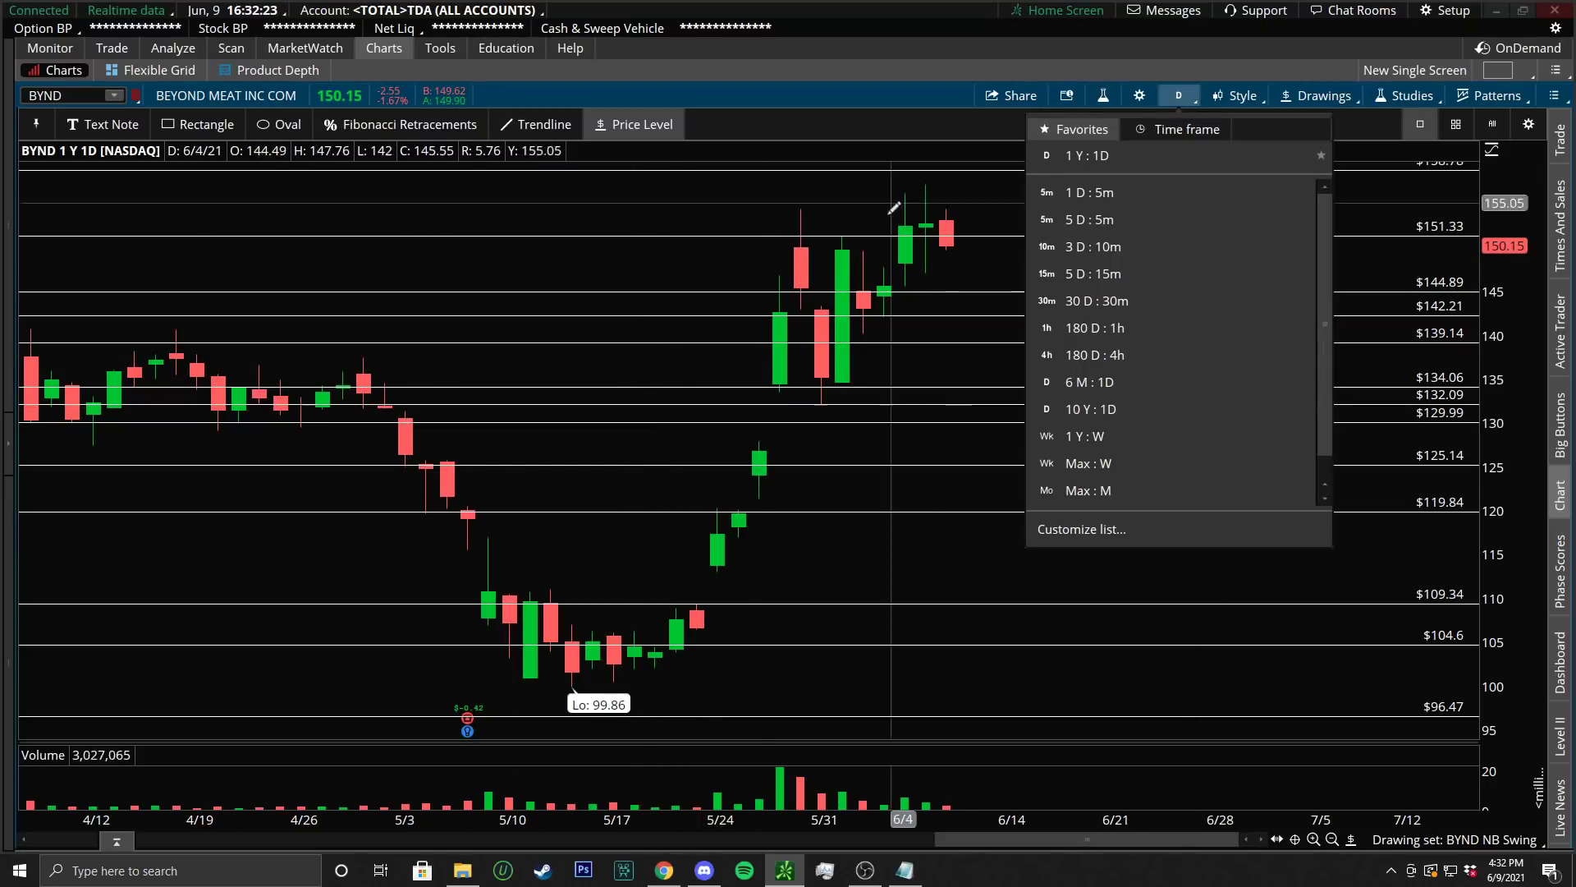
pyautogui.click(1141, 353)
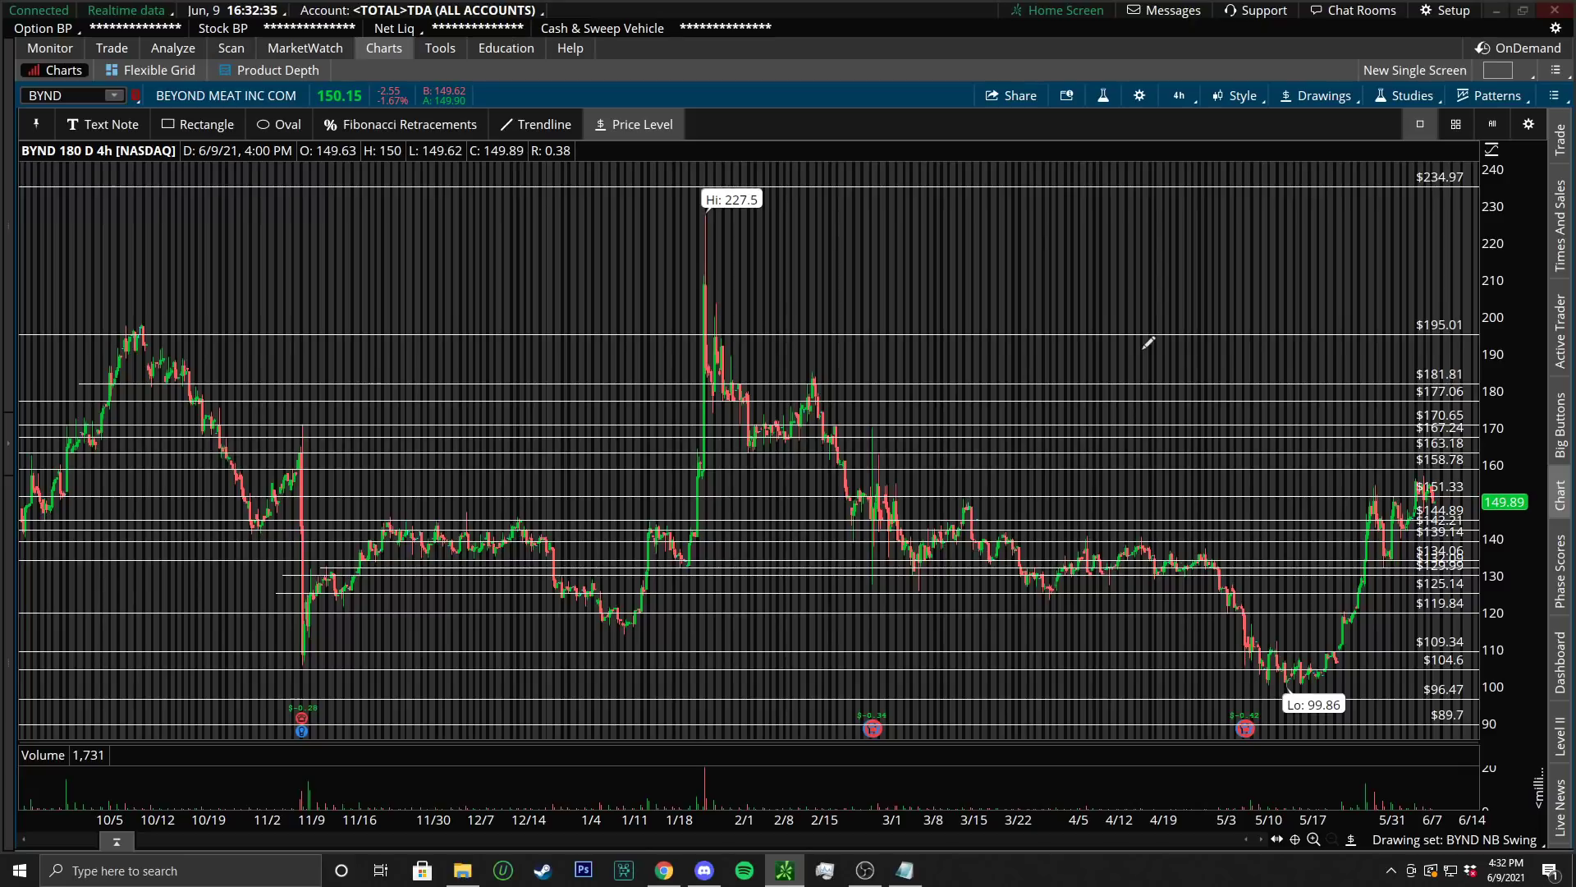
pyautogui.scroll(3, 1228, 552)
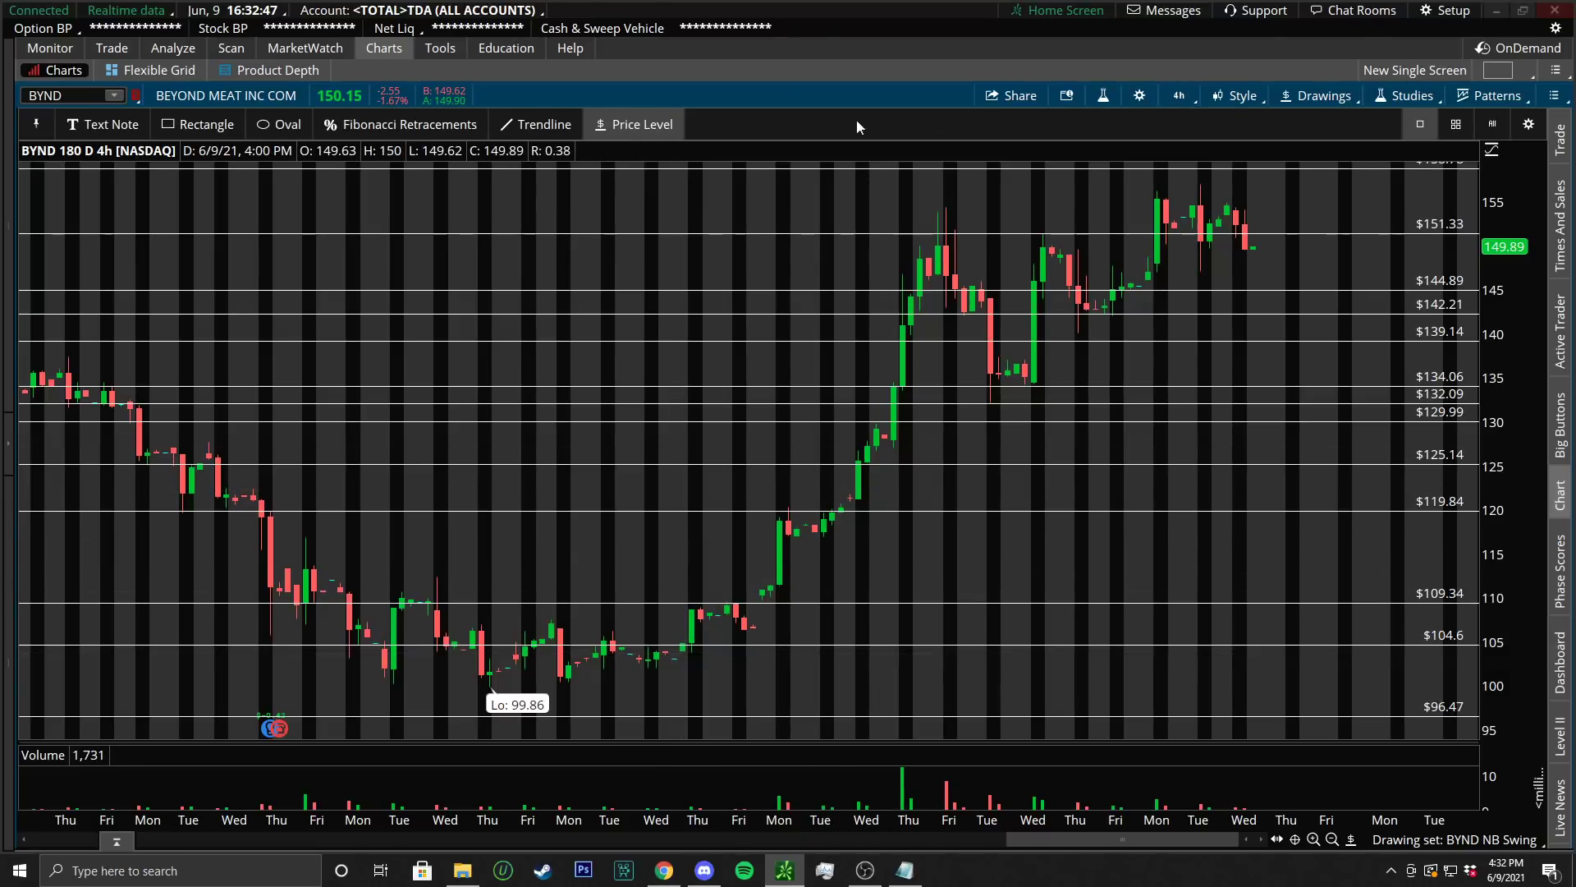
pyautogui.click(520, 125)
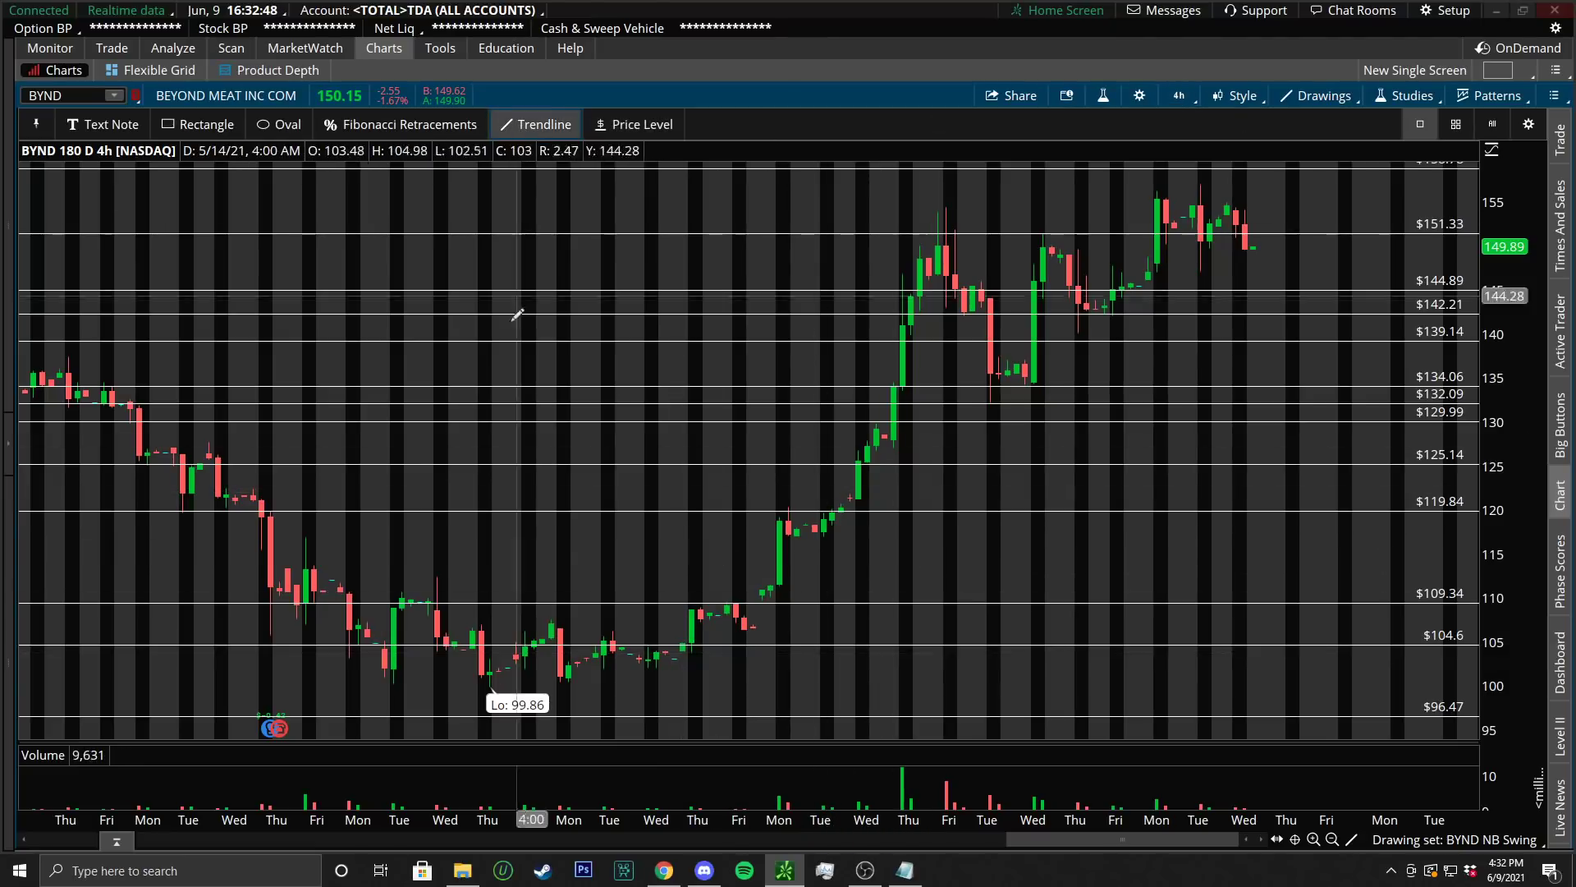
pyautogui.click(916, 248)
pyautogui.click(1196, 187)
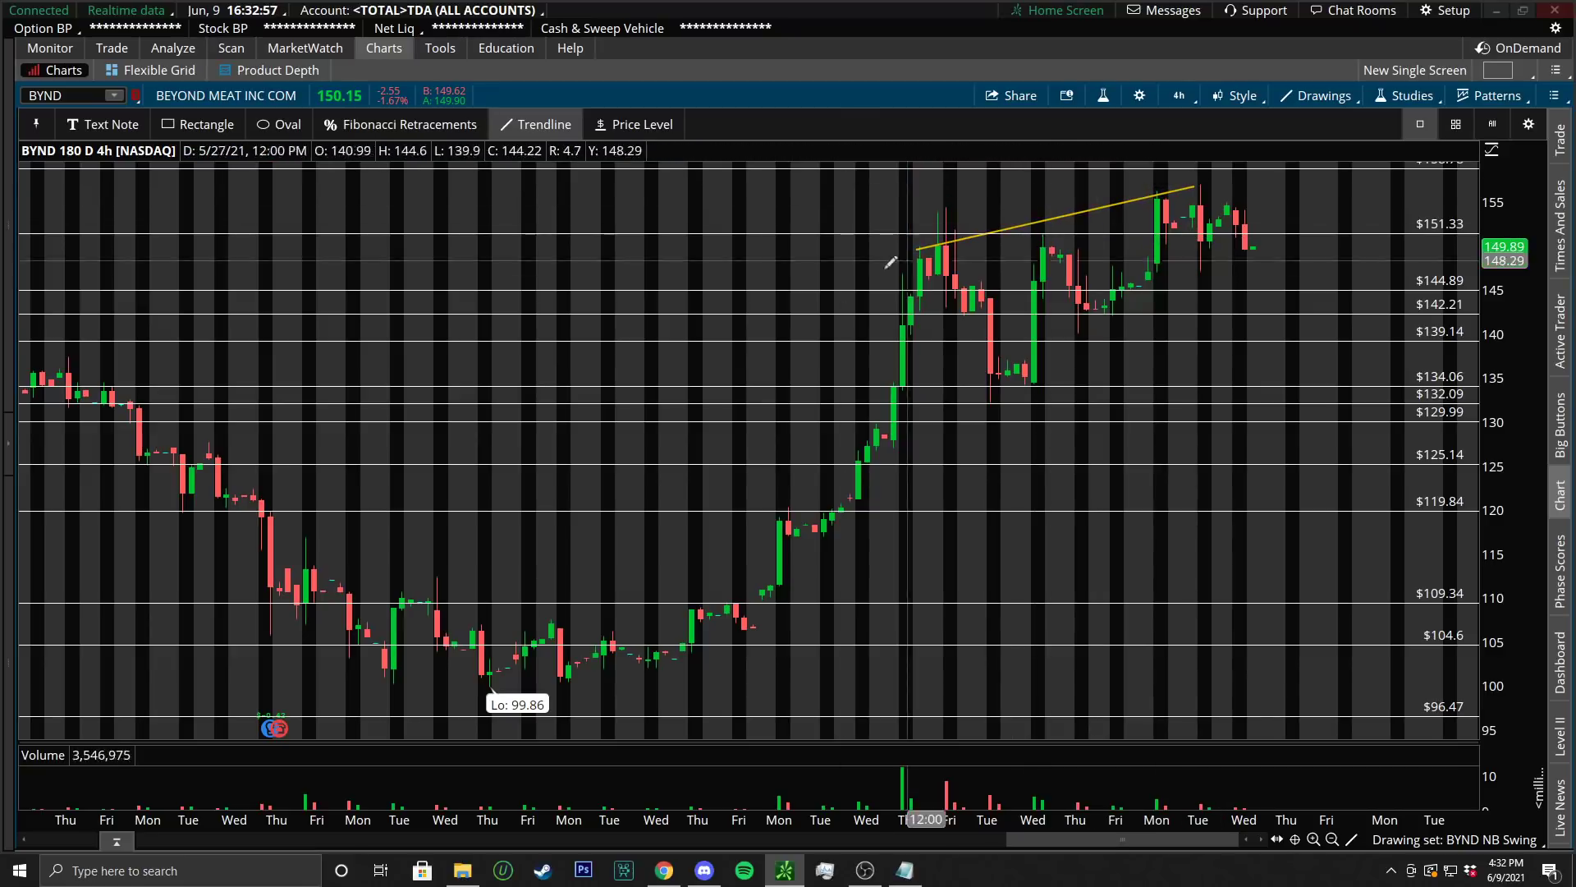
# Try two lower trendlines beneath the late May and June candles on the 4-hour BYND chart, removing each one
pyautogui.click(903, 386)
pyautogui.click(1248, 360)
pyautogui.rightClick(1223, 354)
pyautogui.click(1297, 460)
pyautogui.click(984, 408)
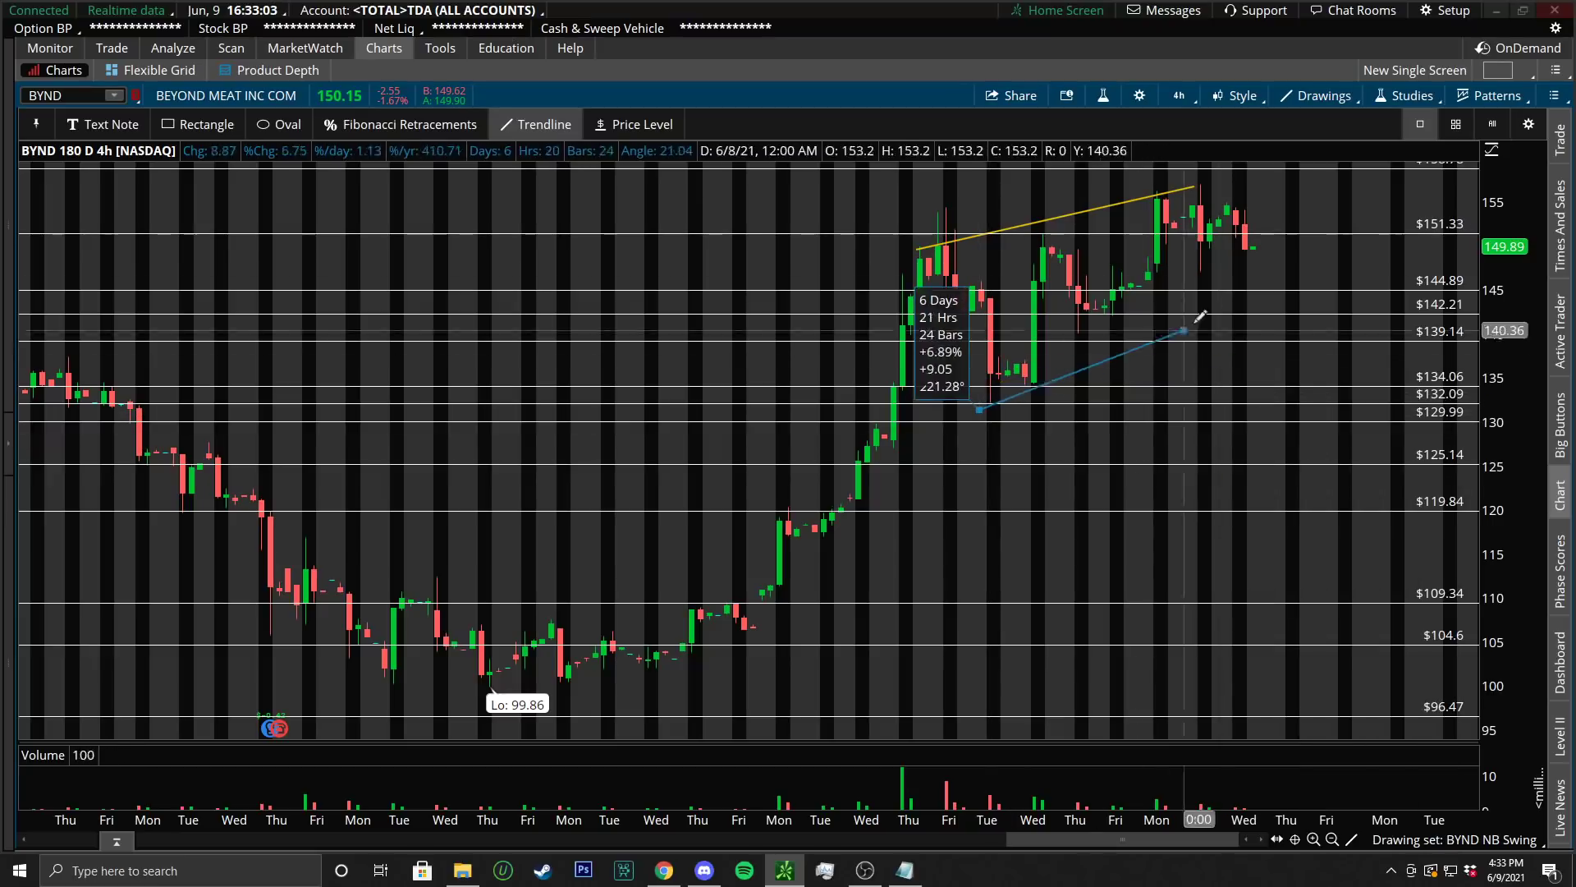
pyautogui.click(1334, 188)
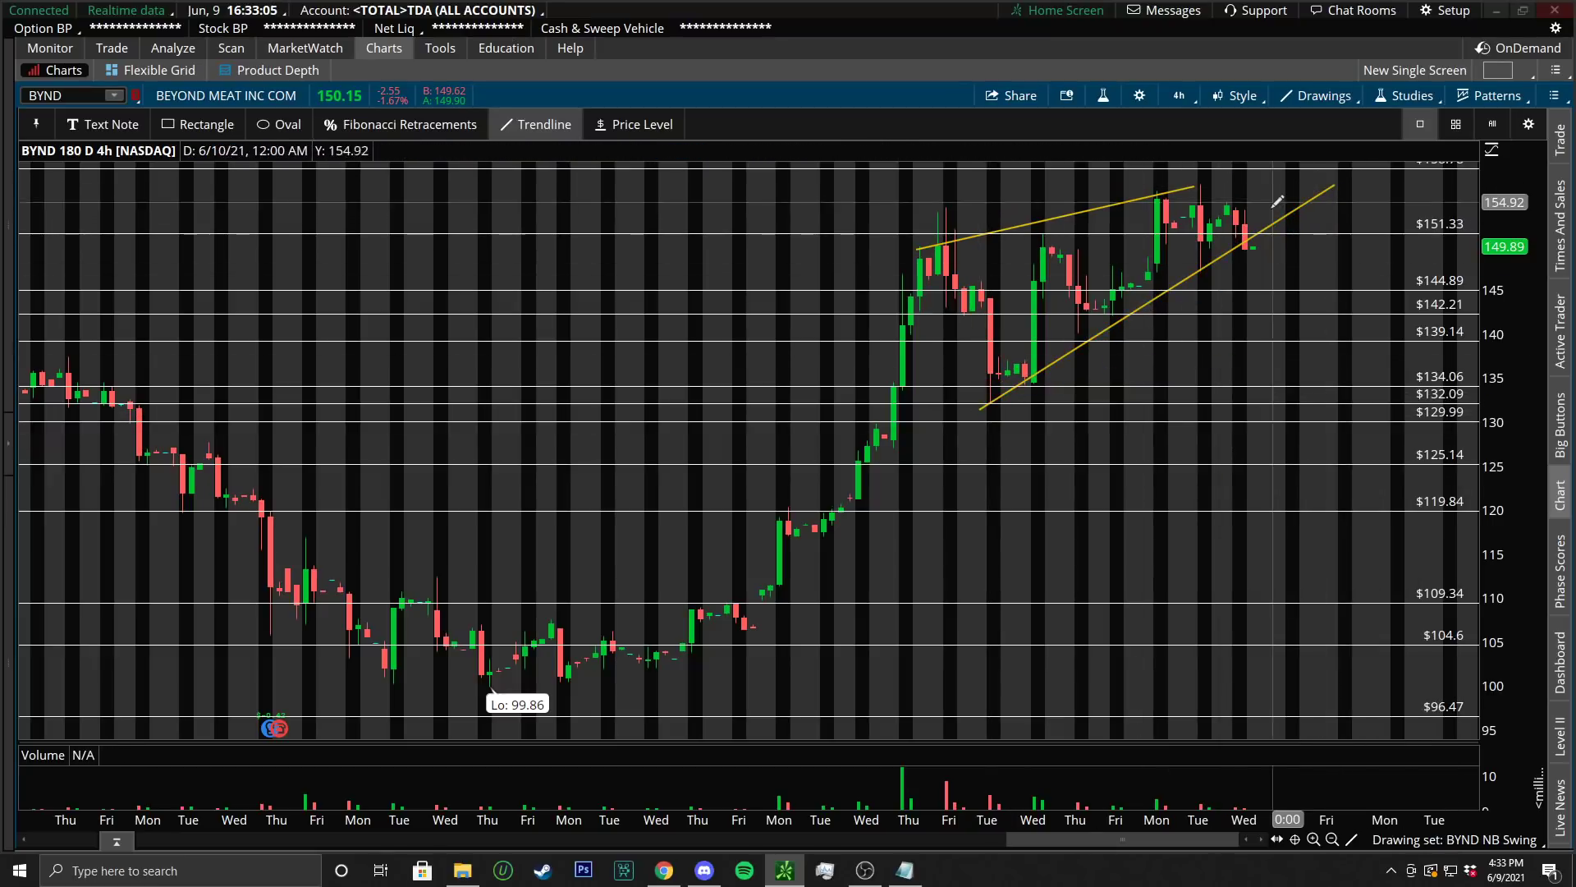
pyautogui.rightClick(1289, 216)
pyautogui.click(1348, 326)
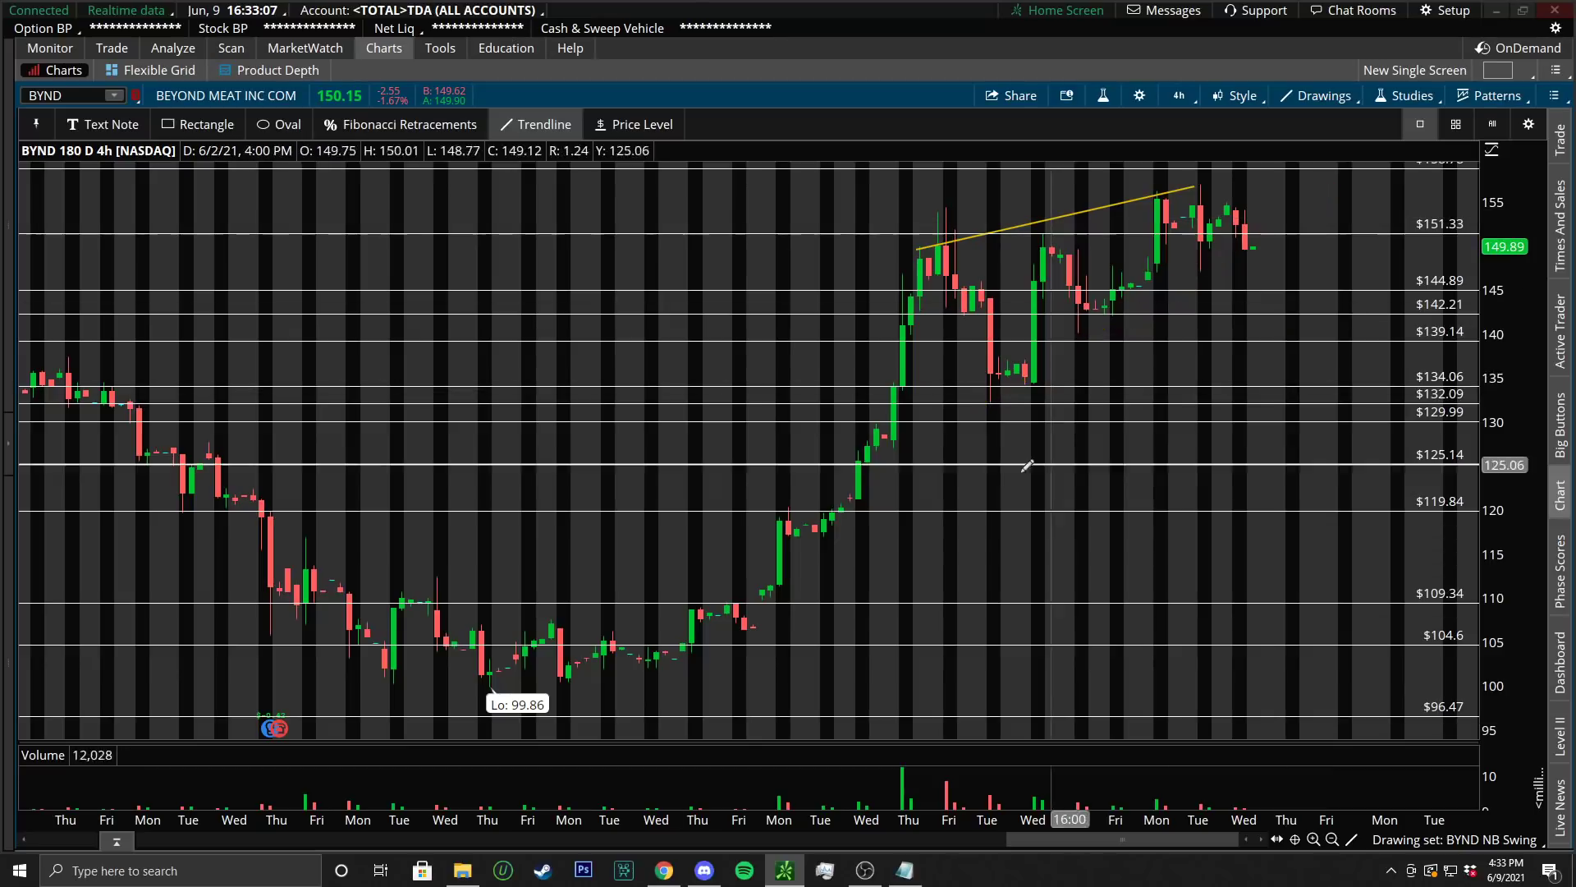
# Switch the BYND chart to 30 D : 30m and add price levels at about $141, $149 and $155 from the June candles
pyautogui.click(1180, 100)
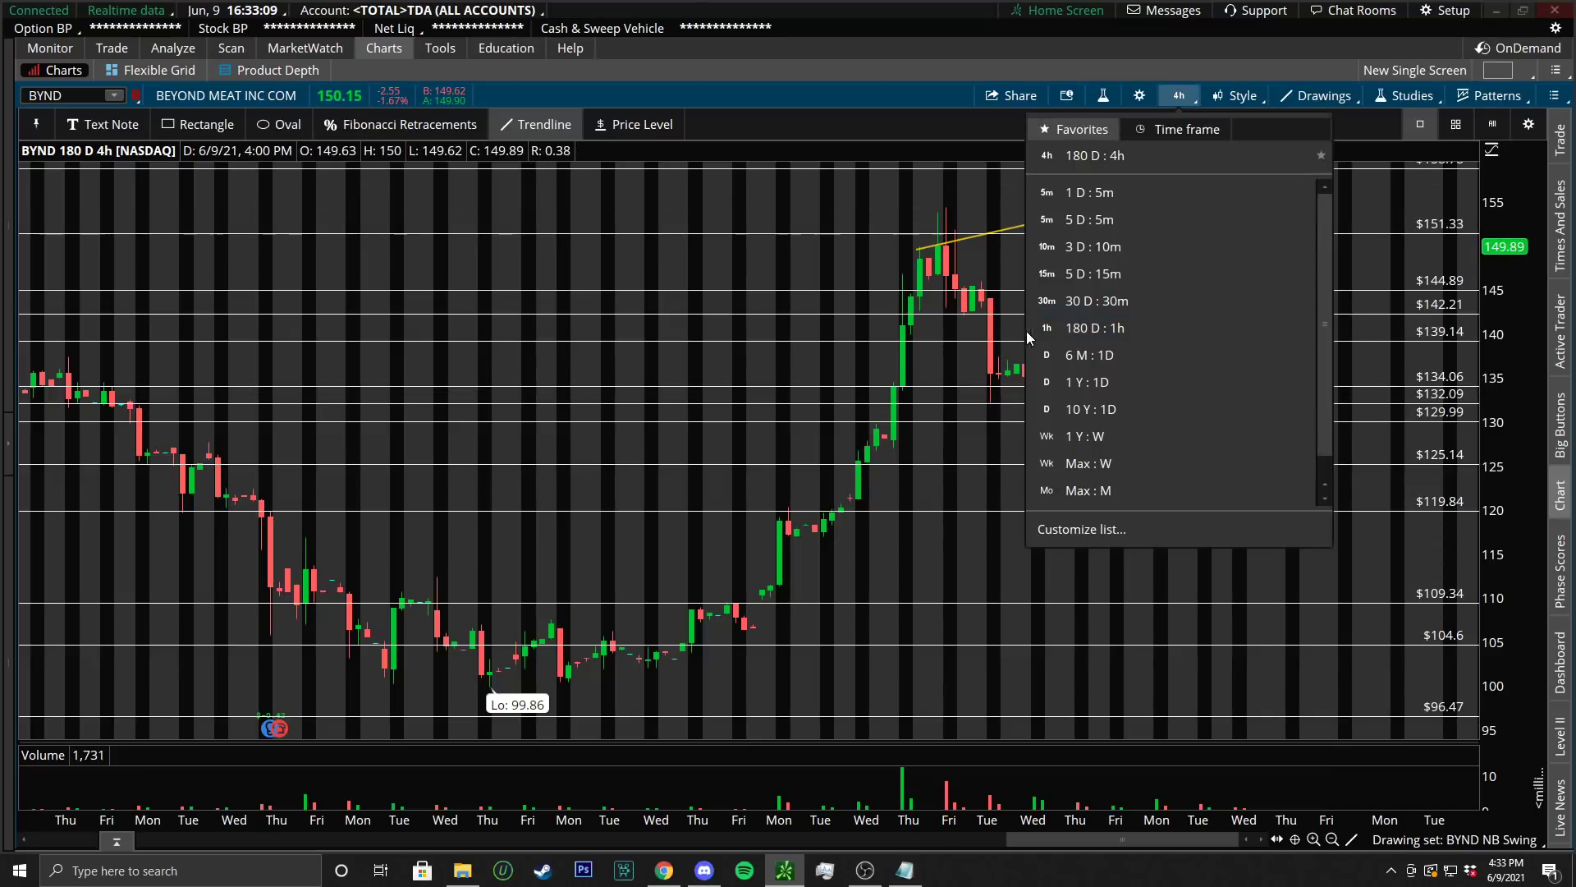
pyautogui.click(1116, 302)
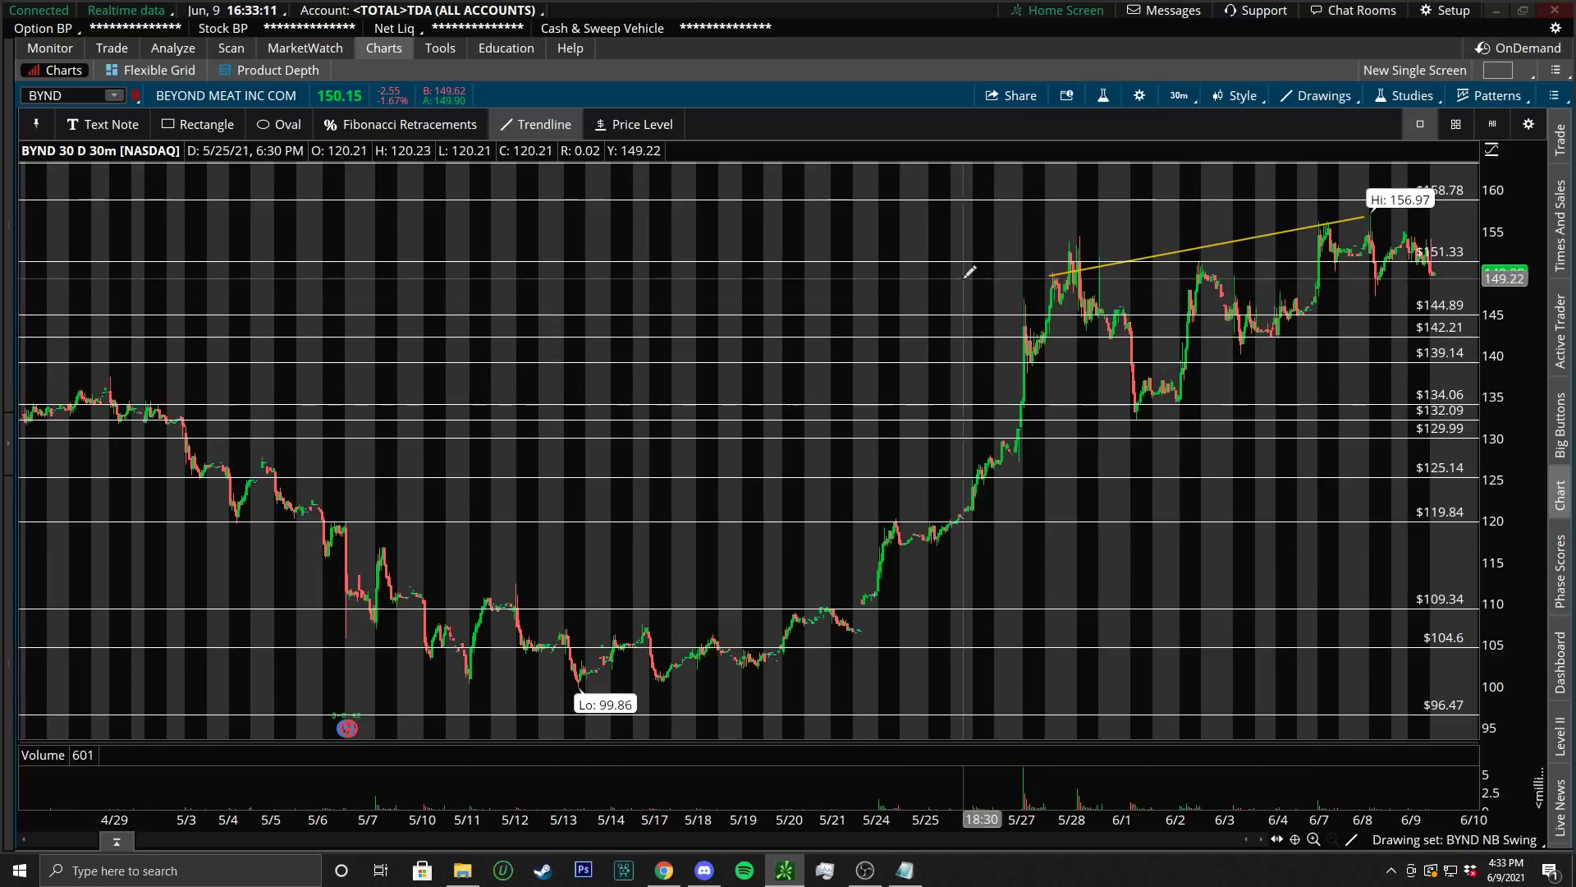
pyautogui.scroll(3, 944, 263)
pyautogui.click(624, 125)
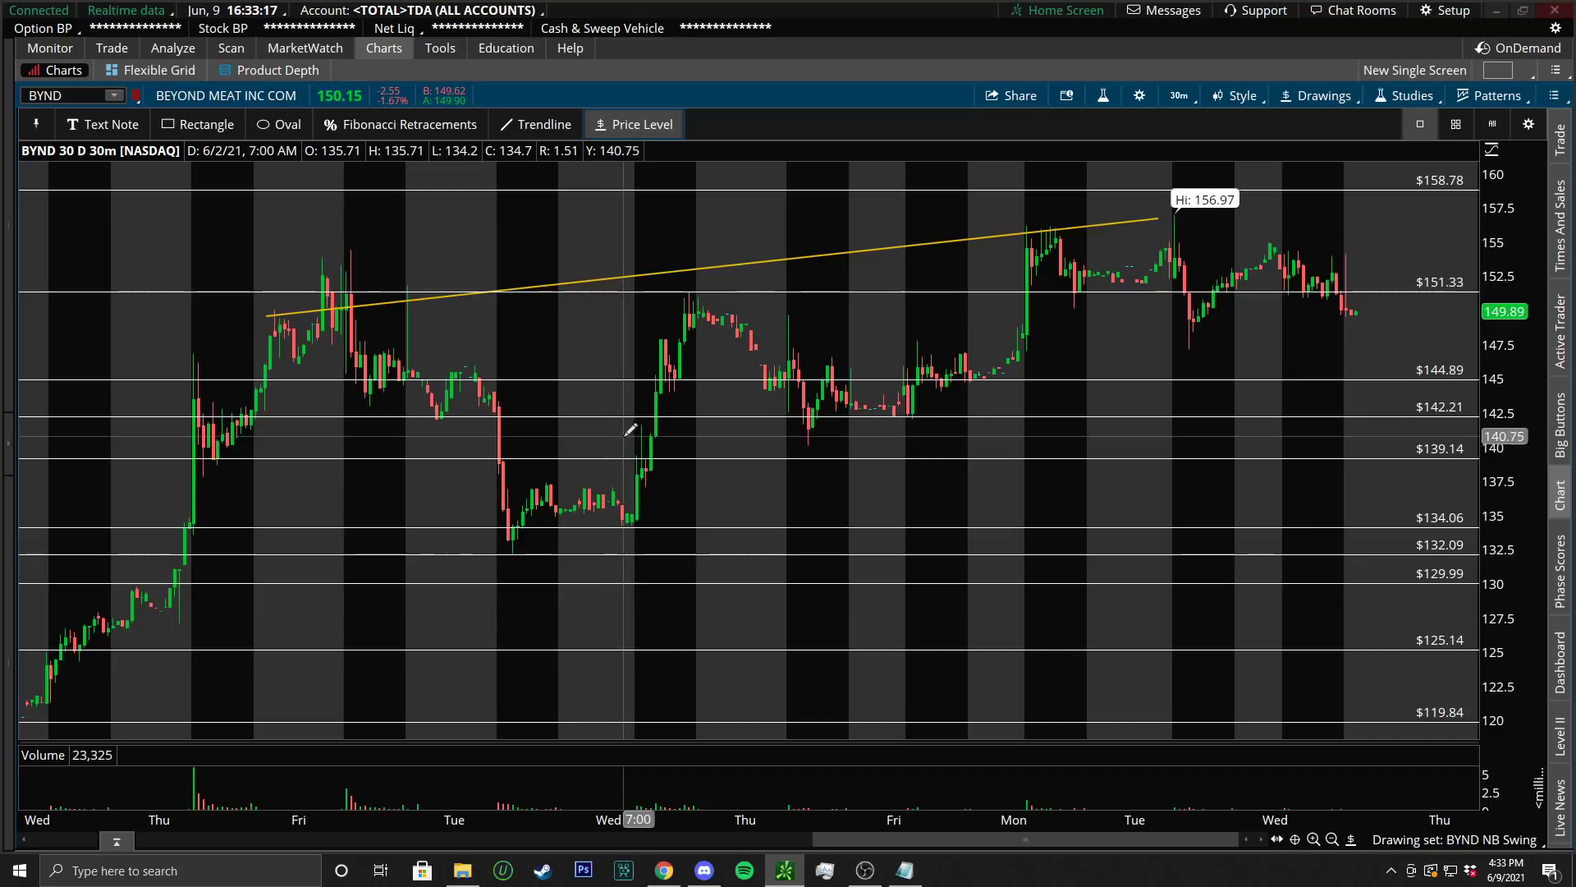
pyautogui.click(656, 433)
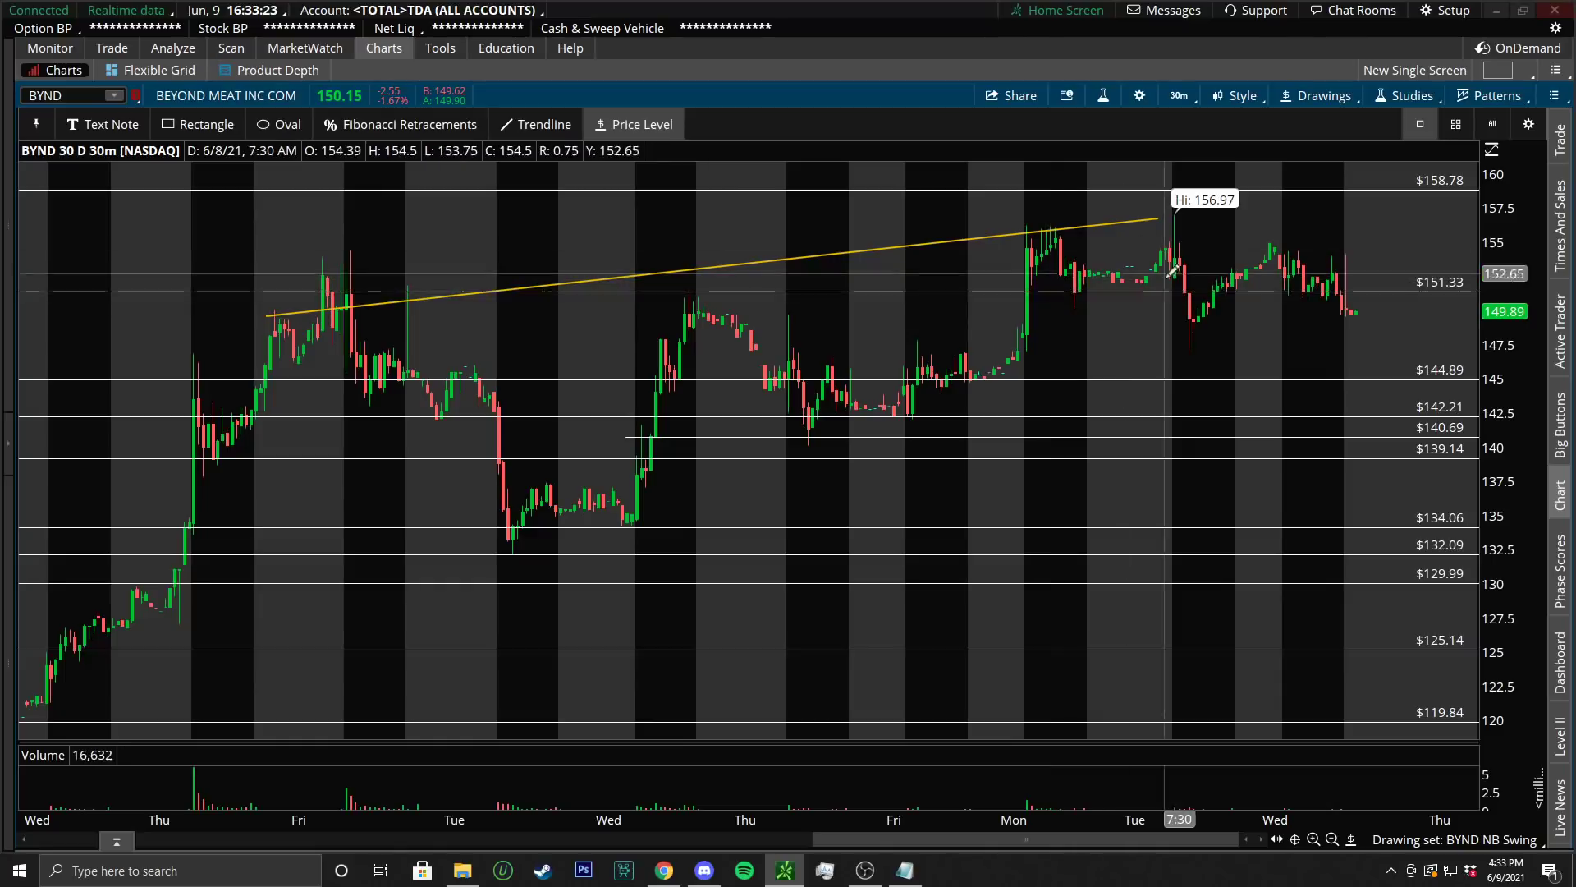
pyautogui.click(1175, 322)
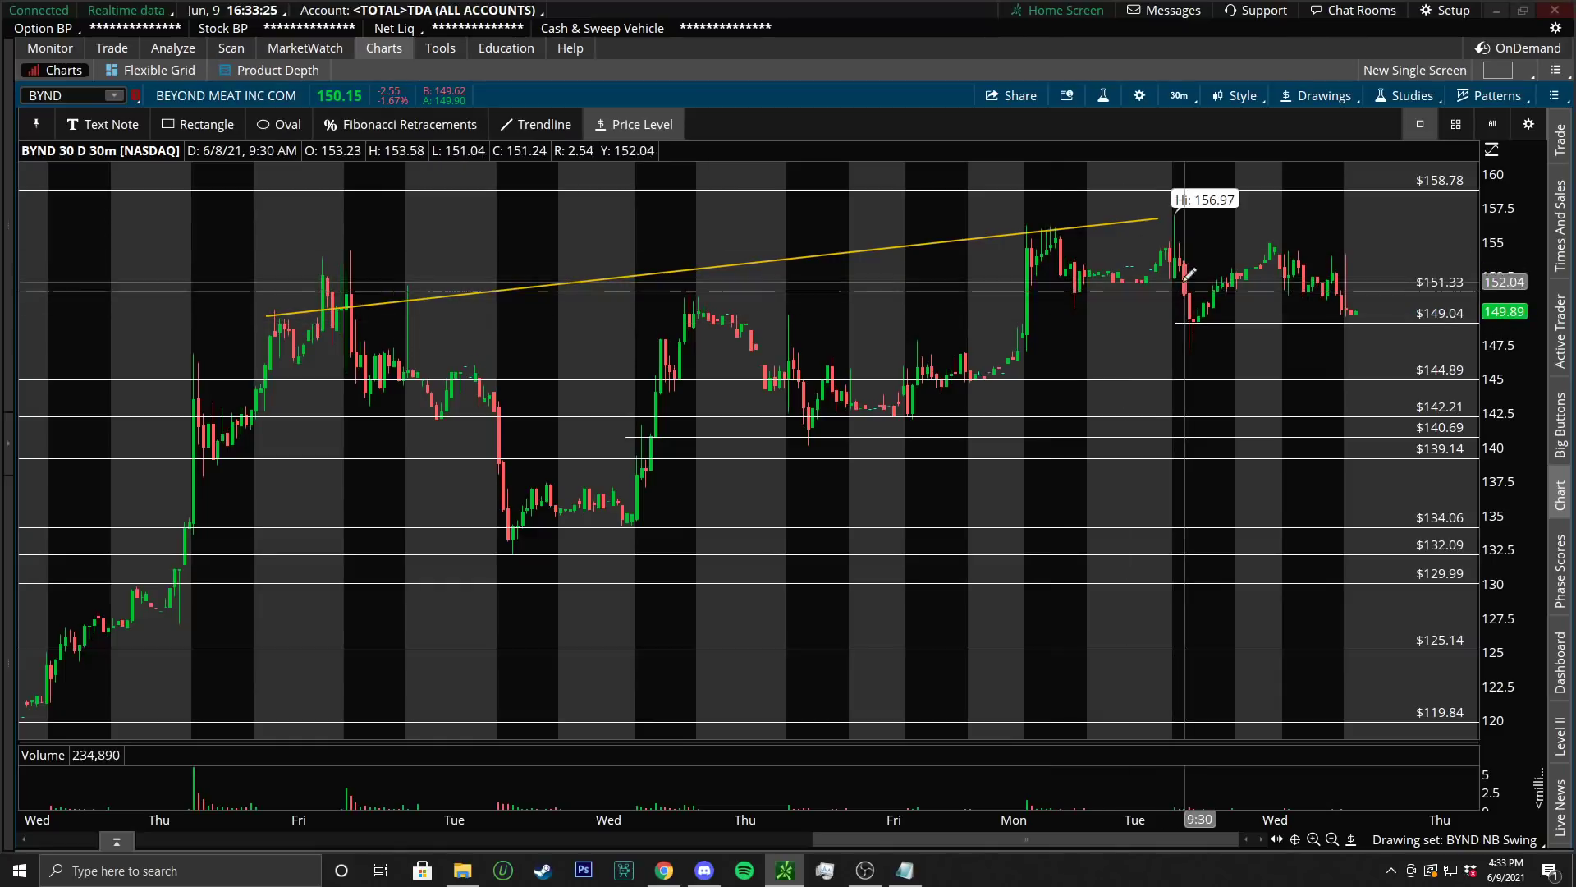
pyautogui.click(1021, 238)
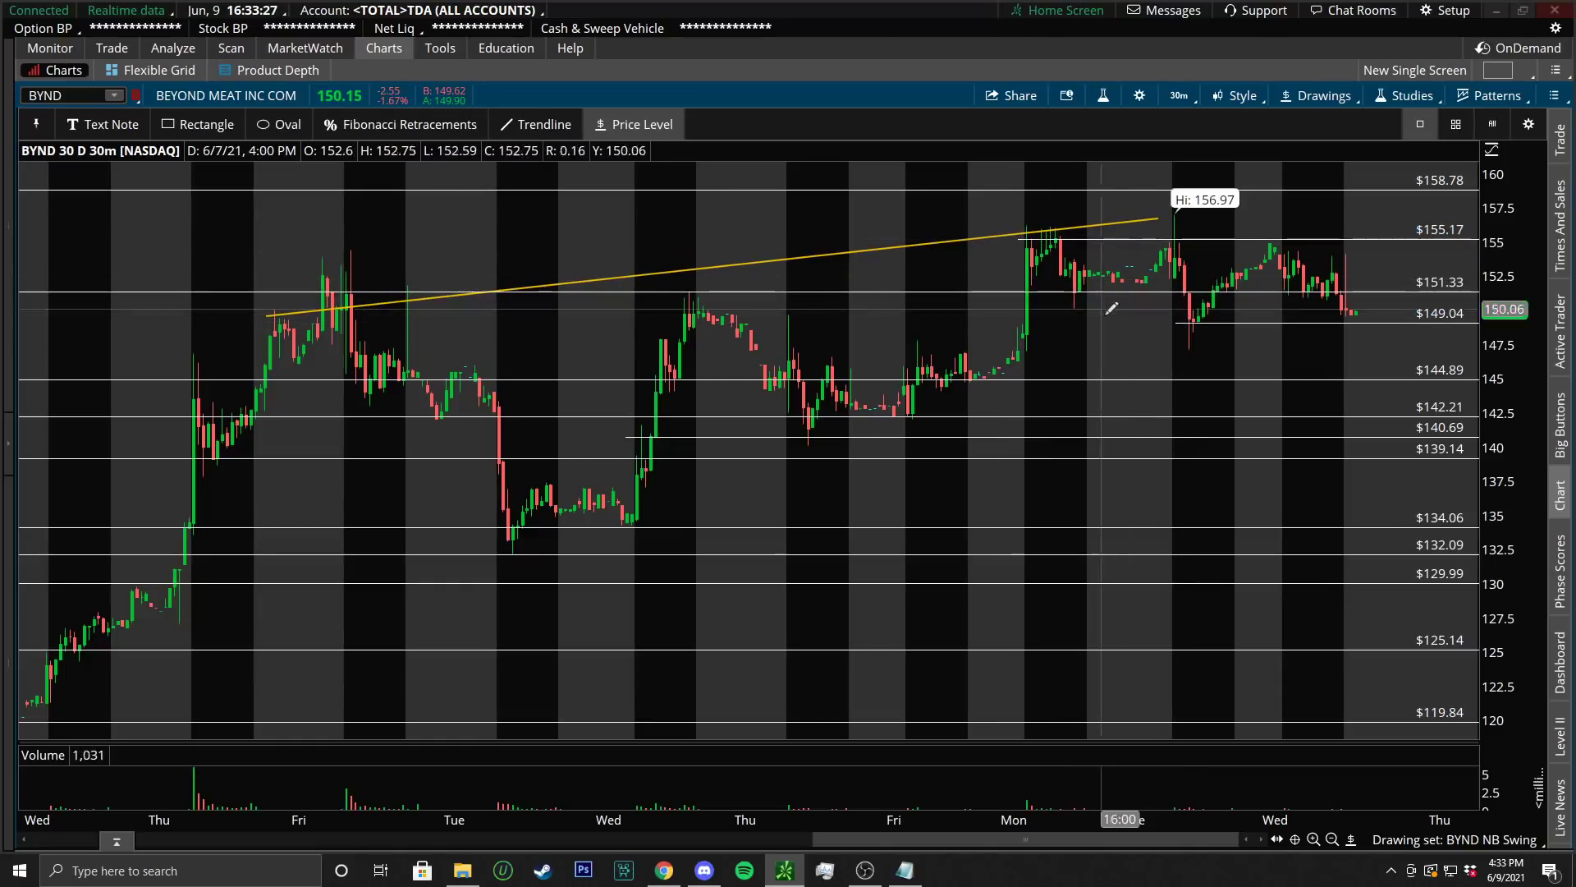
pyautogui.scroll(3, 839, 432)
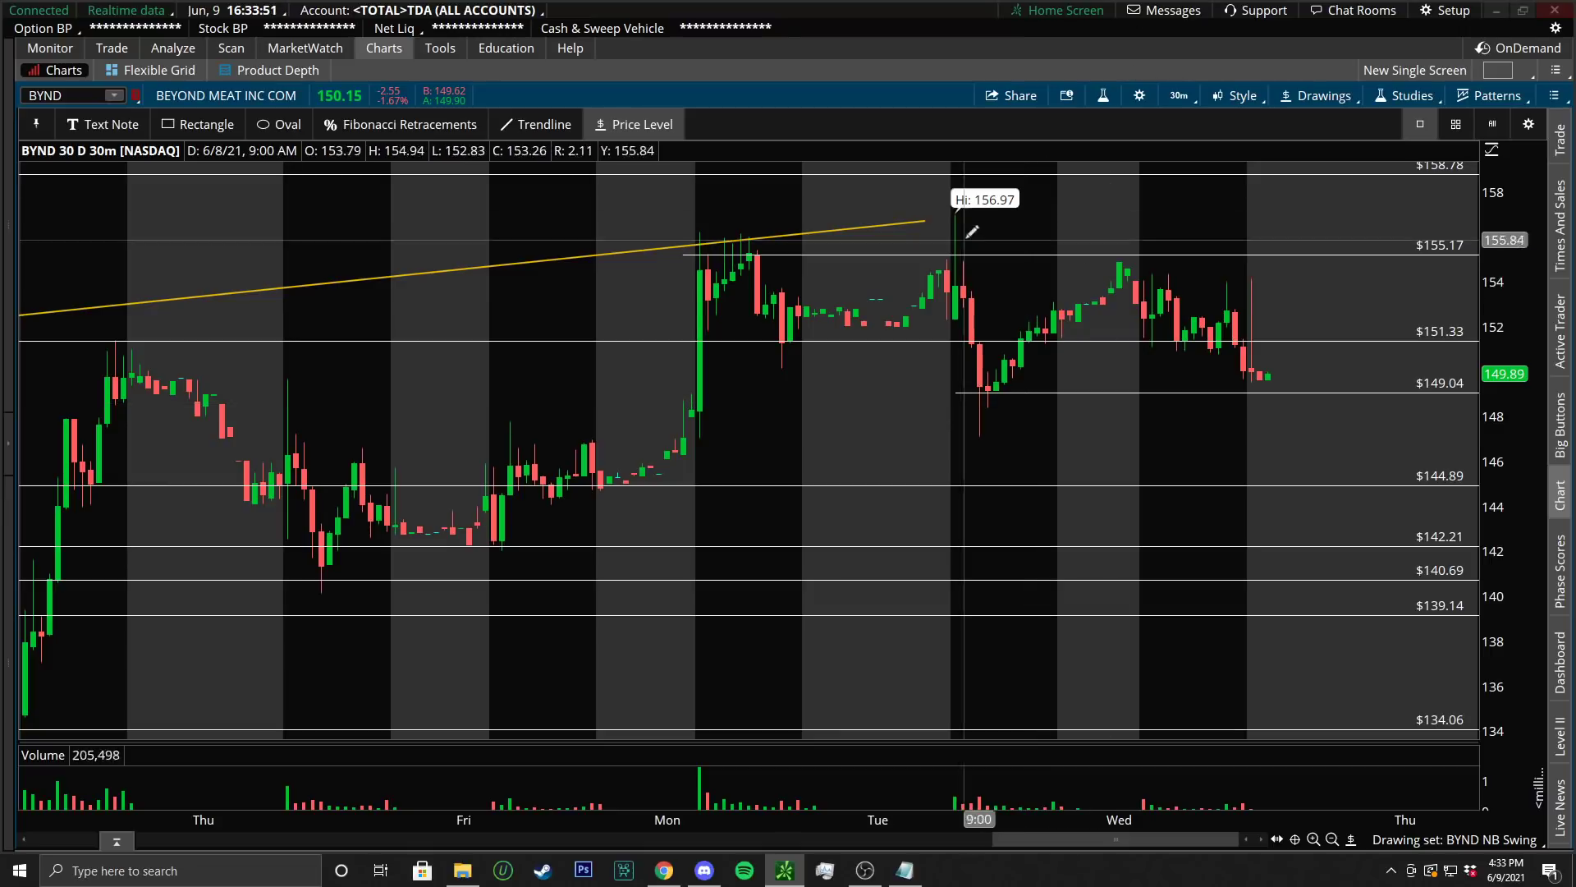
# Switch the BYND chart to Max : W and try price levels at about $240, $246 and $251 above the July 2019 high
pyautogui.click(1179, 95)
pyautogui.click(1131, 462)
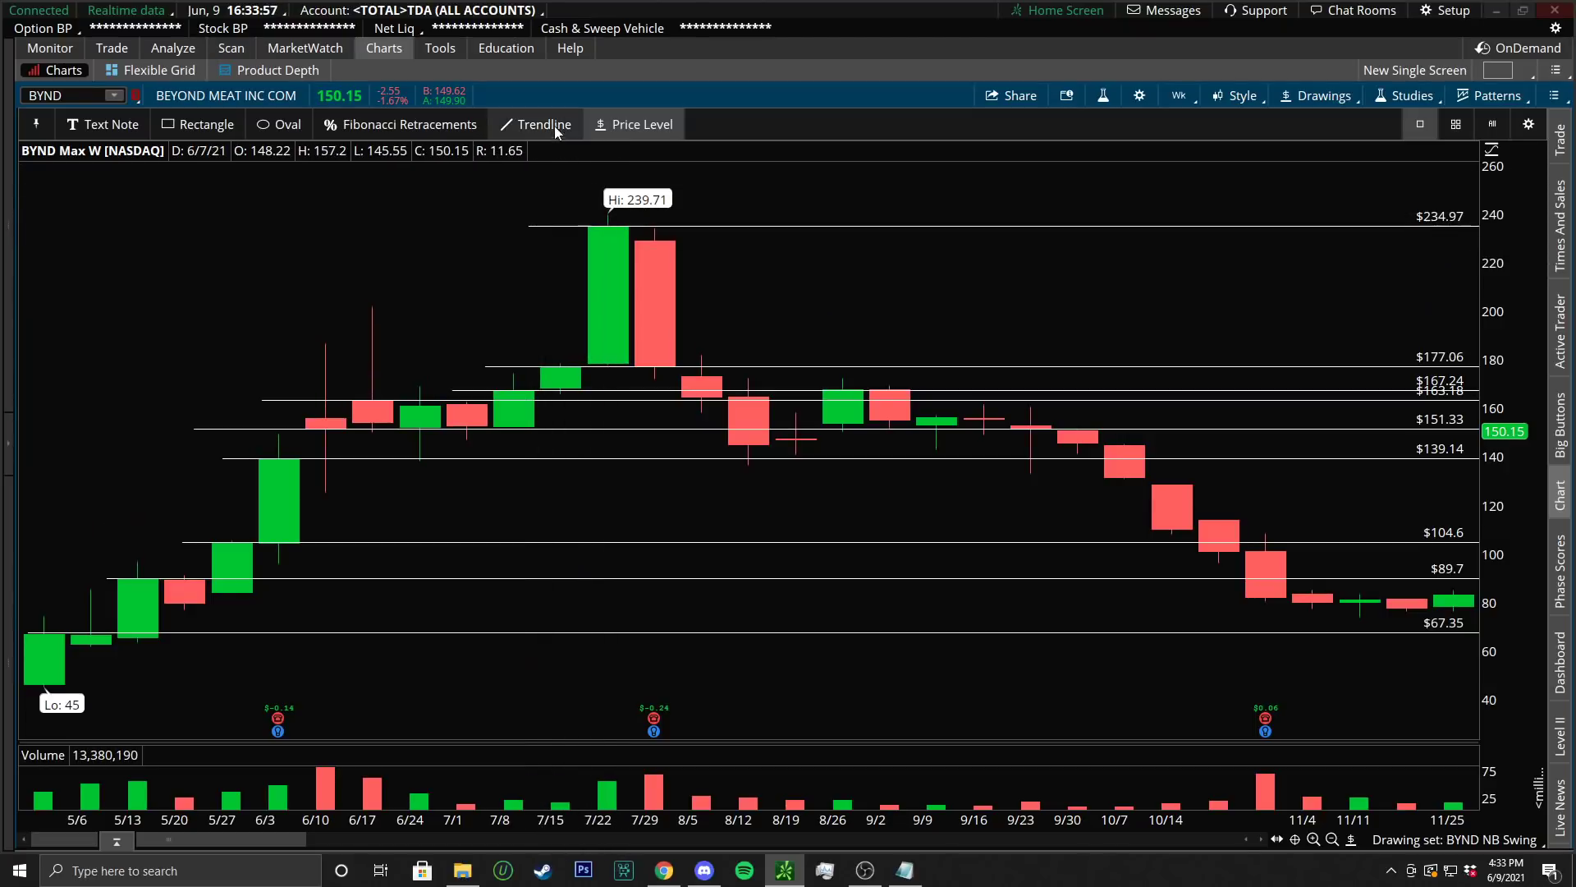
pyautogui.click(516, 213)
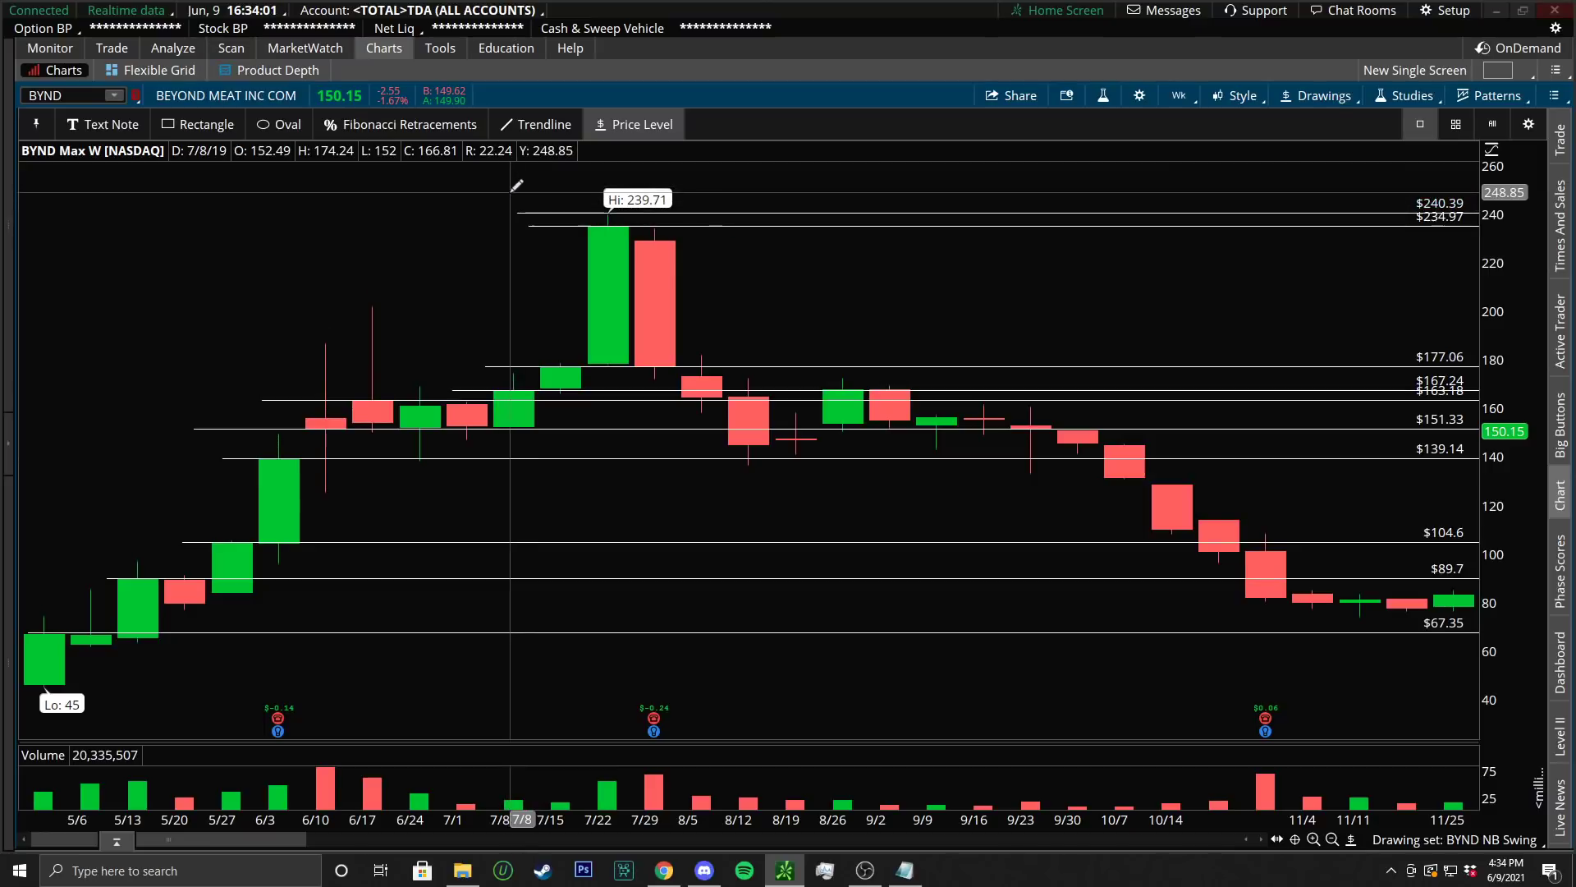
pyautogui.click(523, 200)
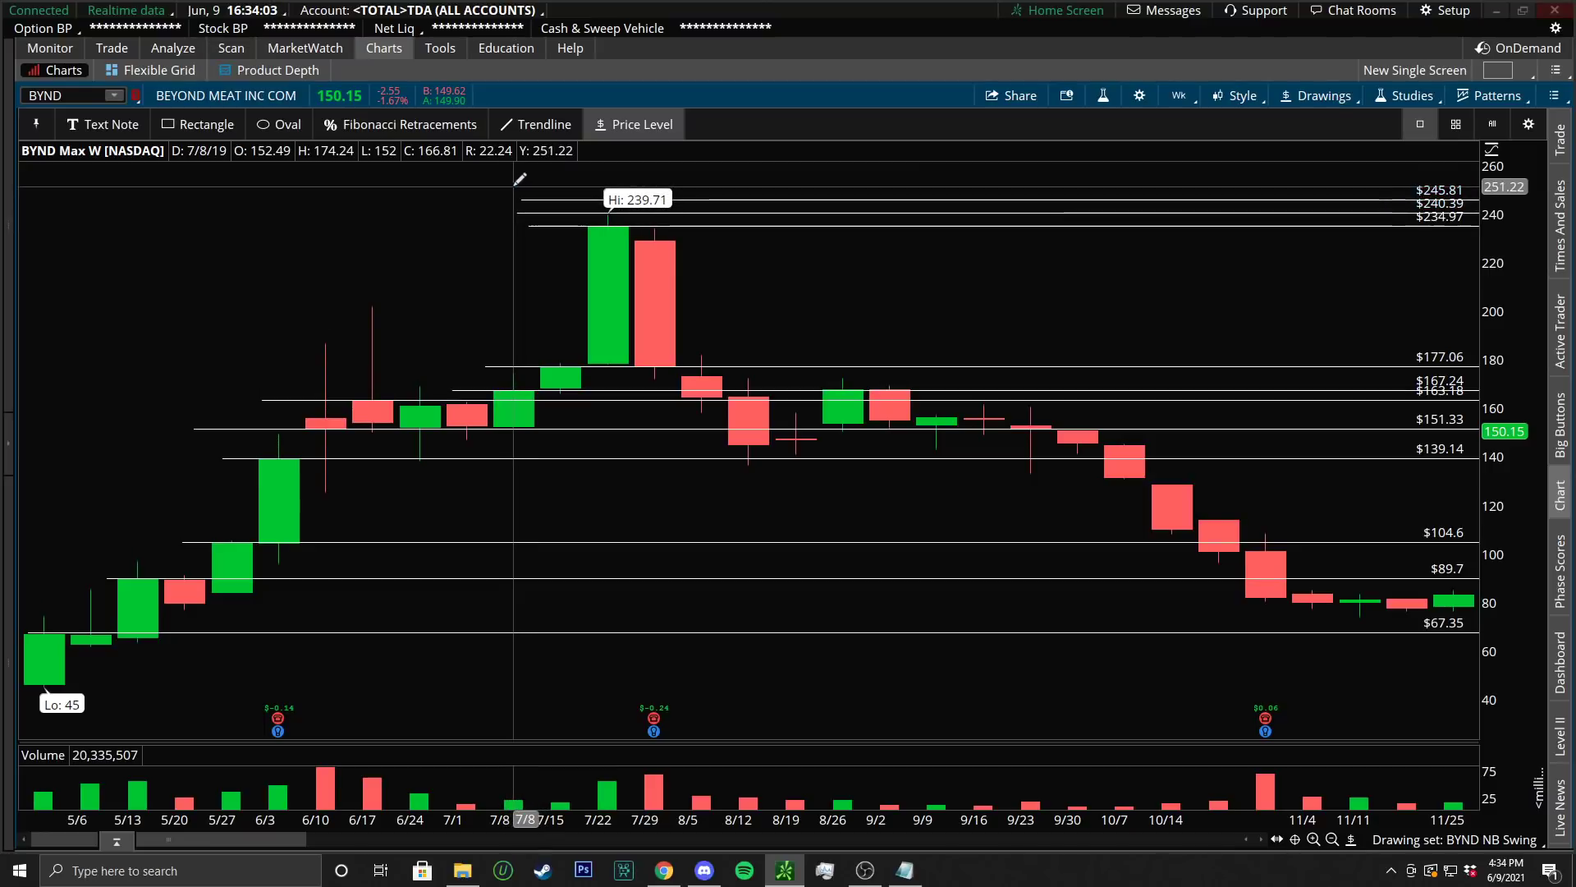
pyautogui.click(520, 188)
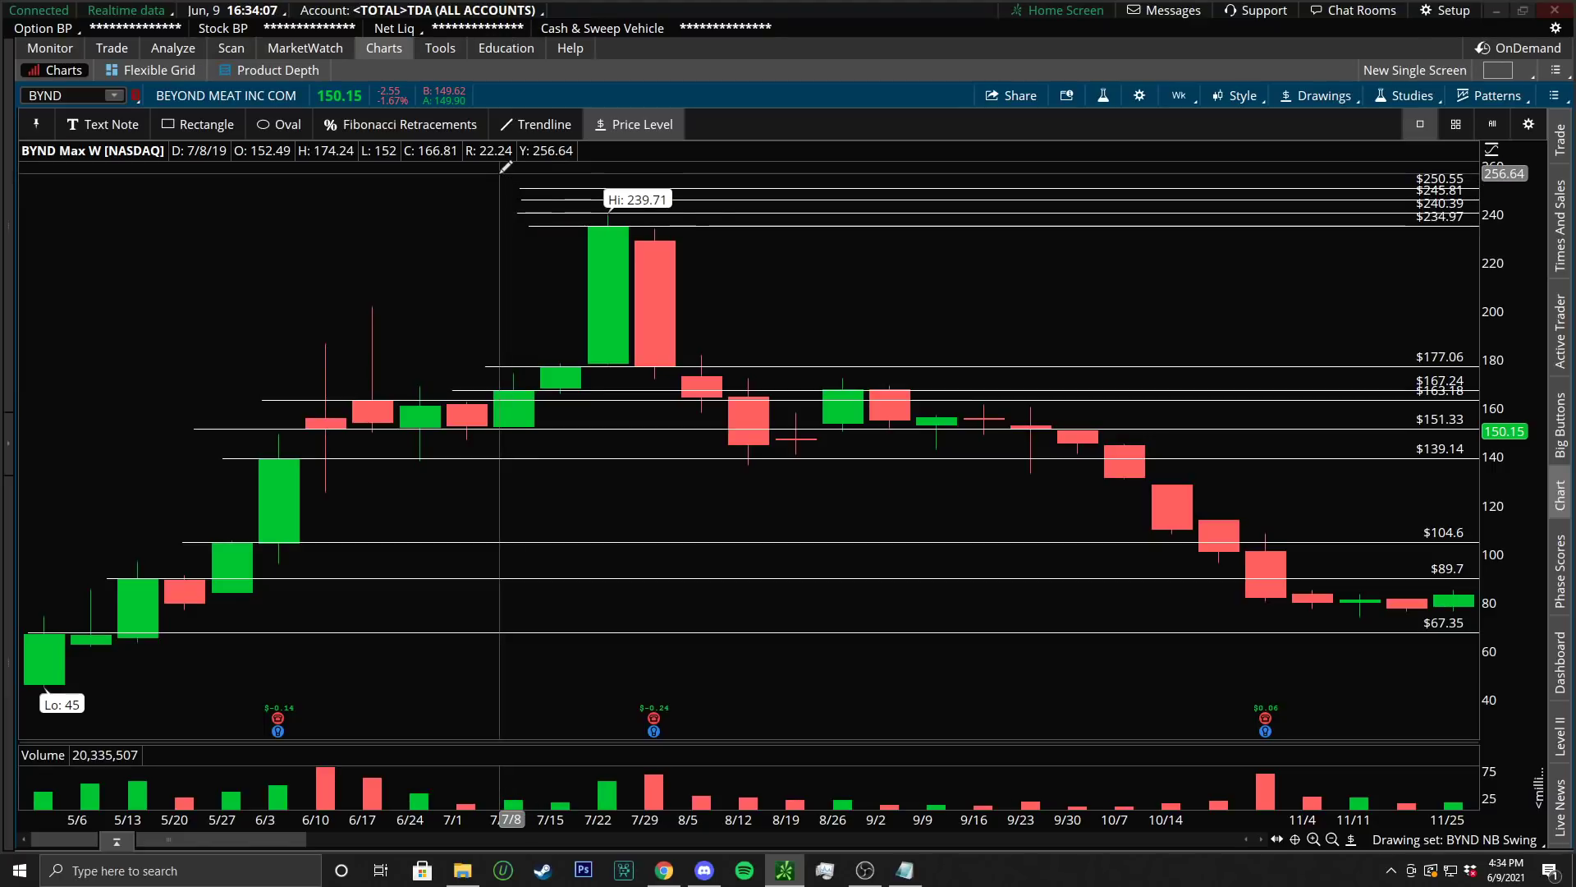
# Remove the three price levels at $240.39, $245.81 and $250.55 above the July 2019 high
pyautogui.rightClick(528, 212)
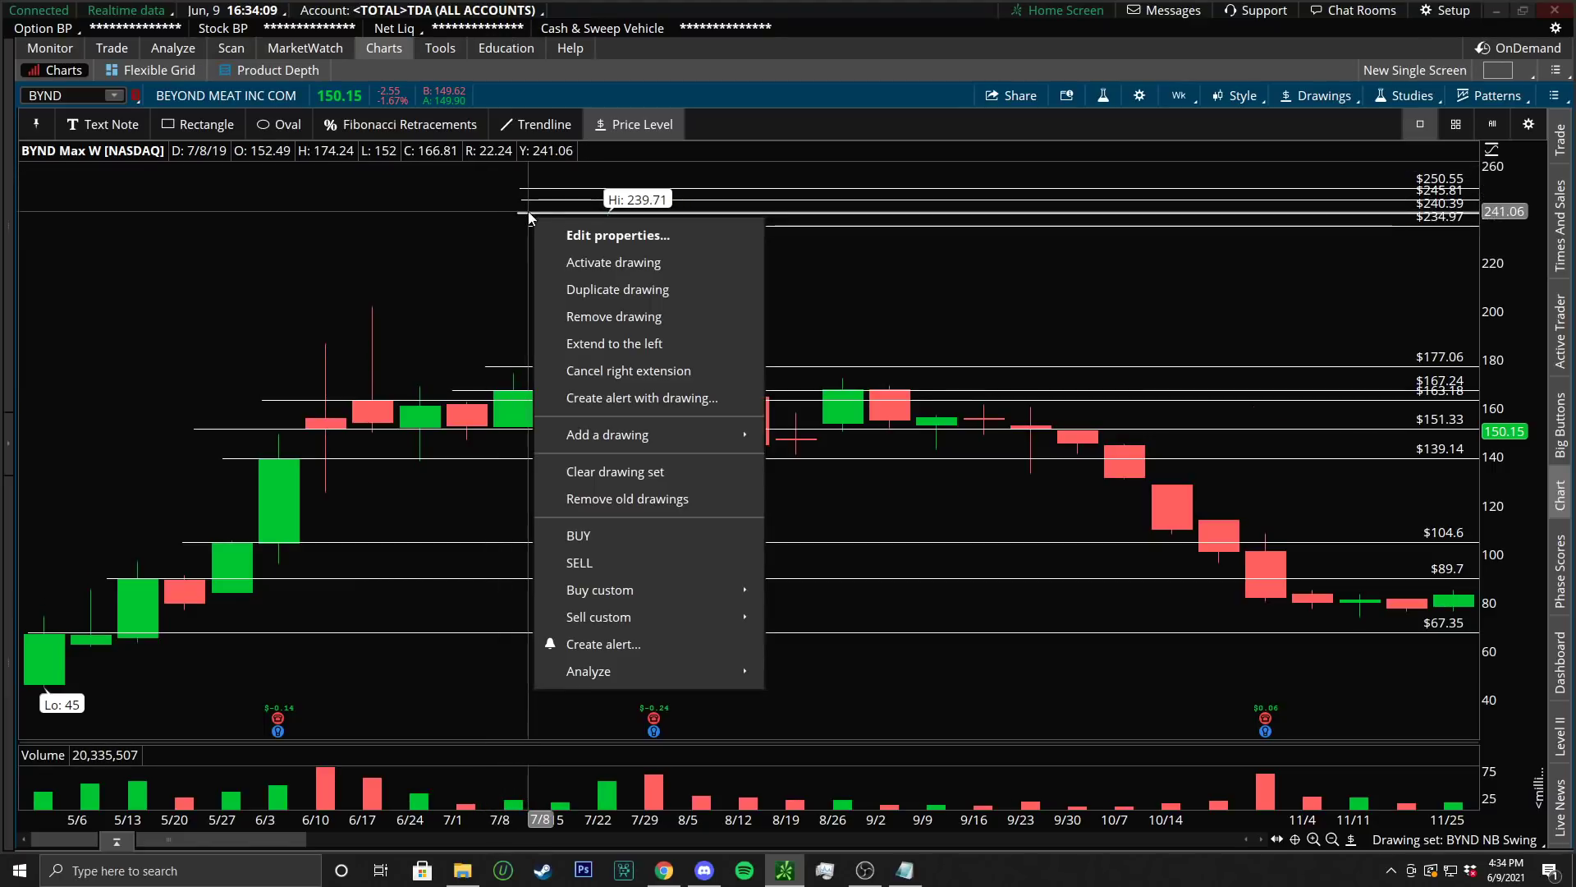
pyautogui.click(630, 315)
pyautogui.rightClick(580, 199)
pyautogui.click(661, 303)
pyautogui.rightClick(578, 189)
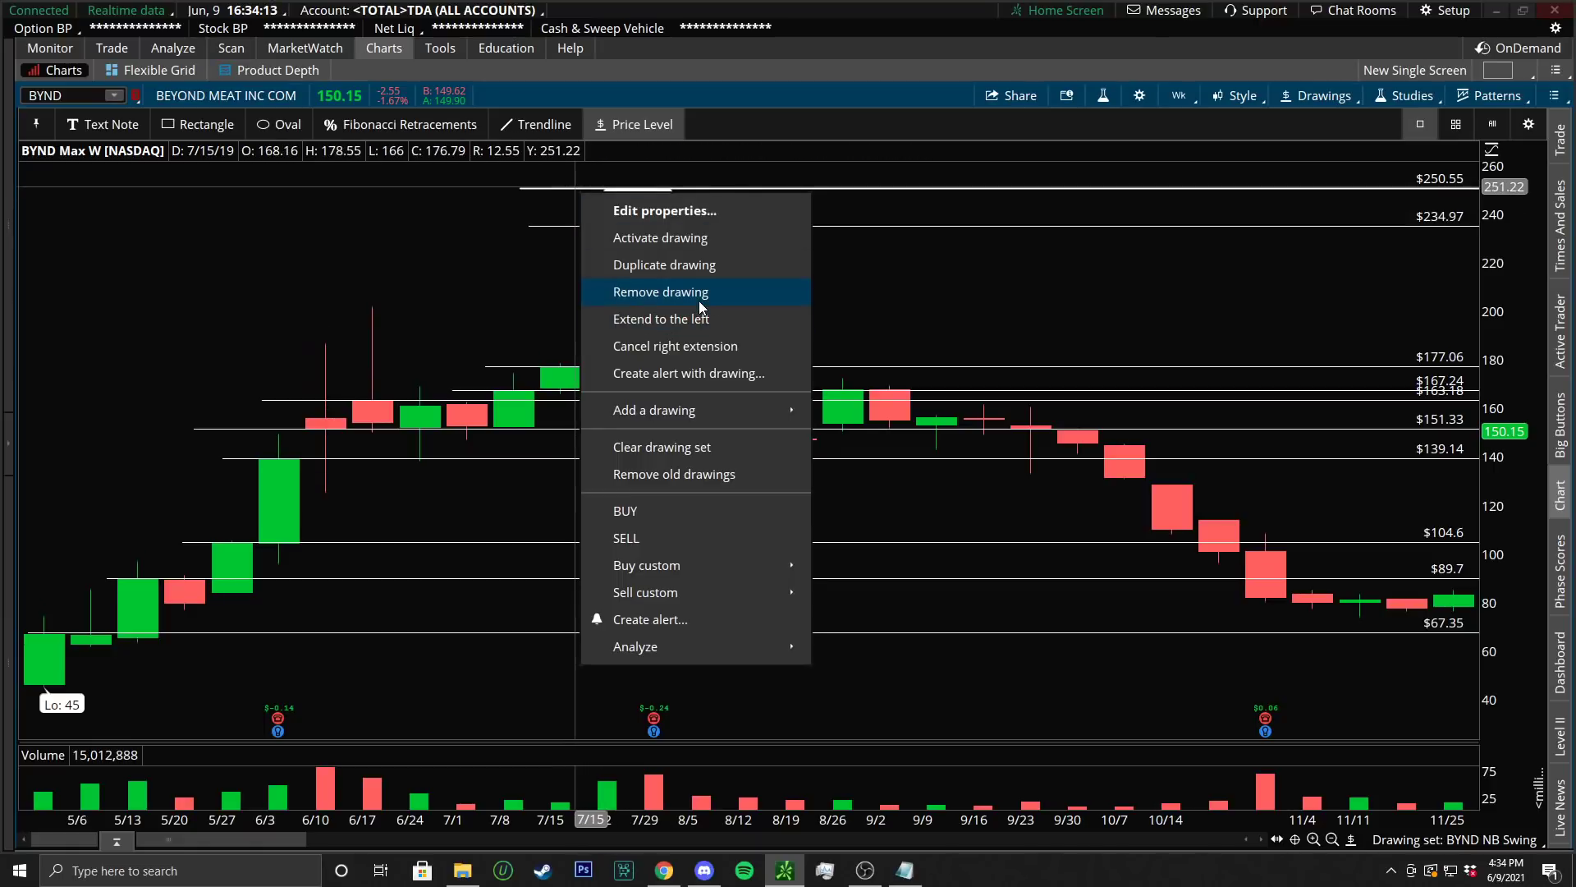
pyautogui.click(744, 297)
# Examine BYND's June price action against the drawn levels on the 1 Y : 1D, 30 D : 30m and 5 D : 5m charts
pyautogui.click(1179, 95)
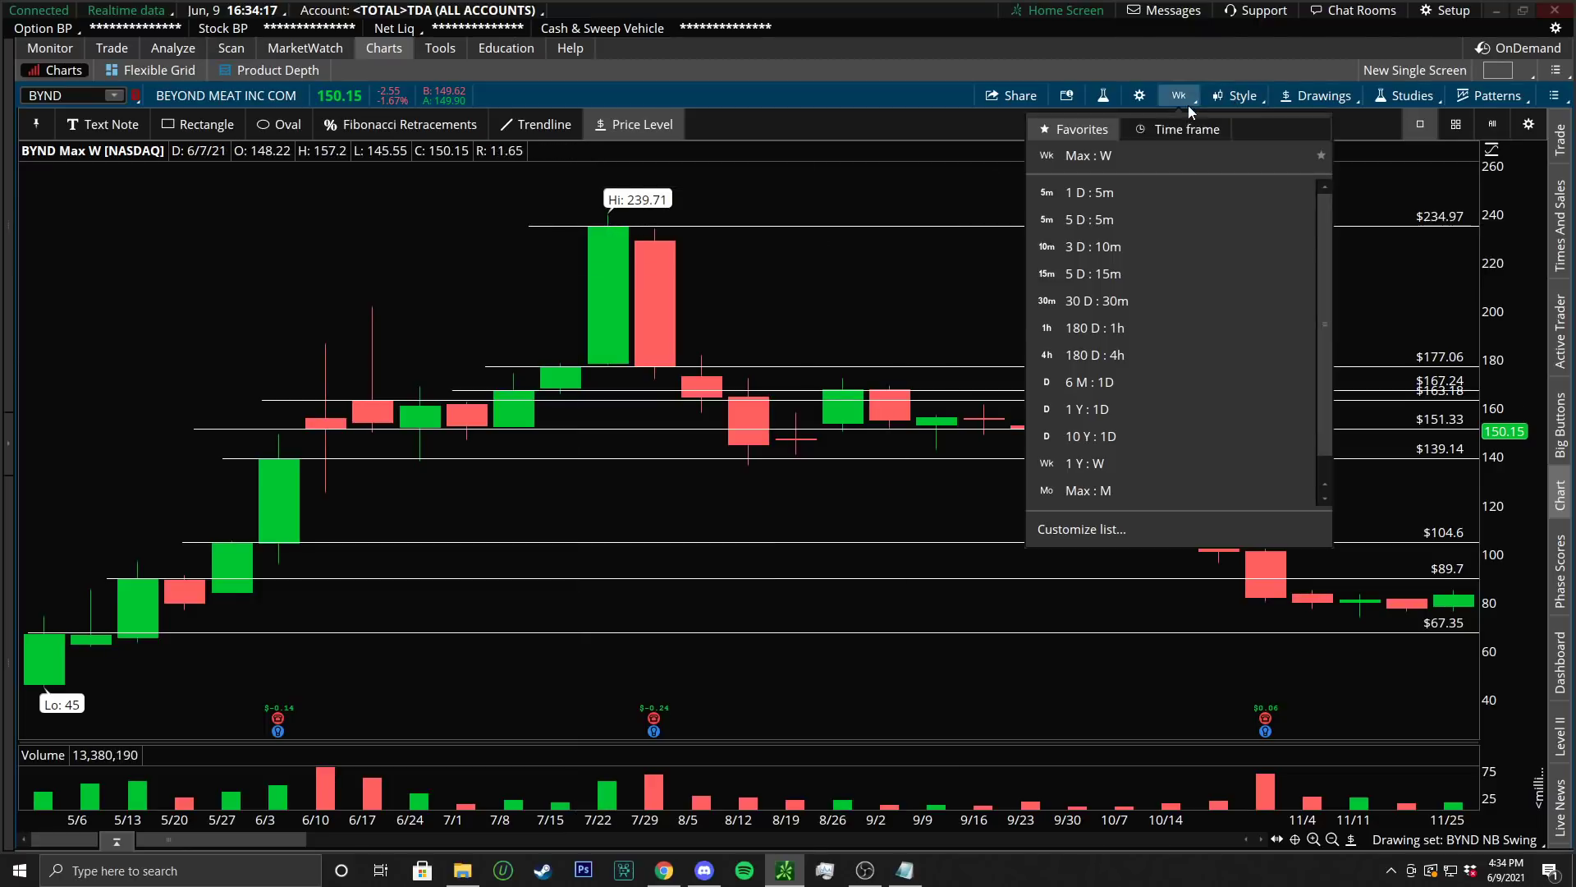
pyautogui.click(1128, 421)
pyautogui.scroll(5, 812, 579)
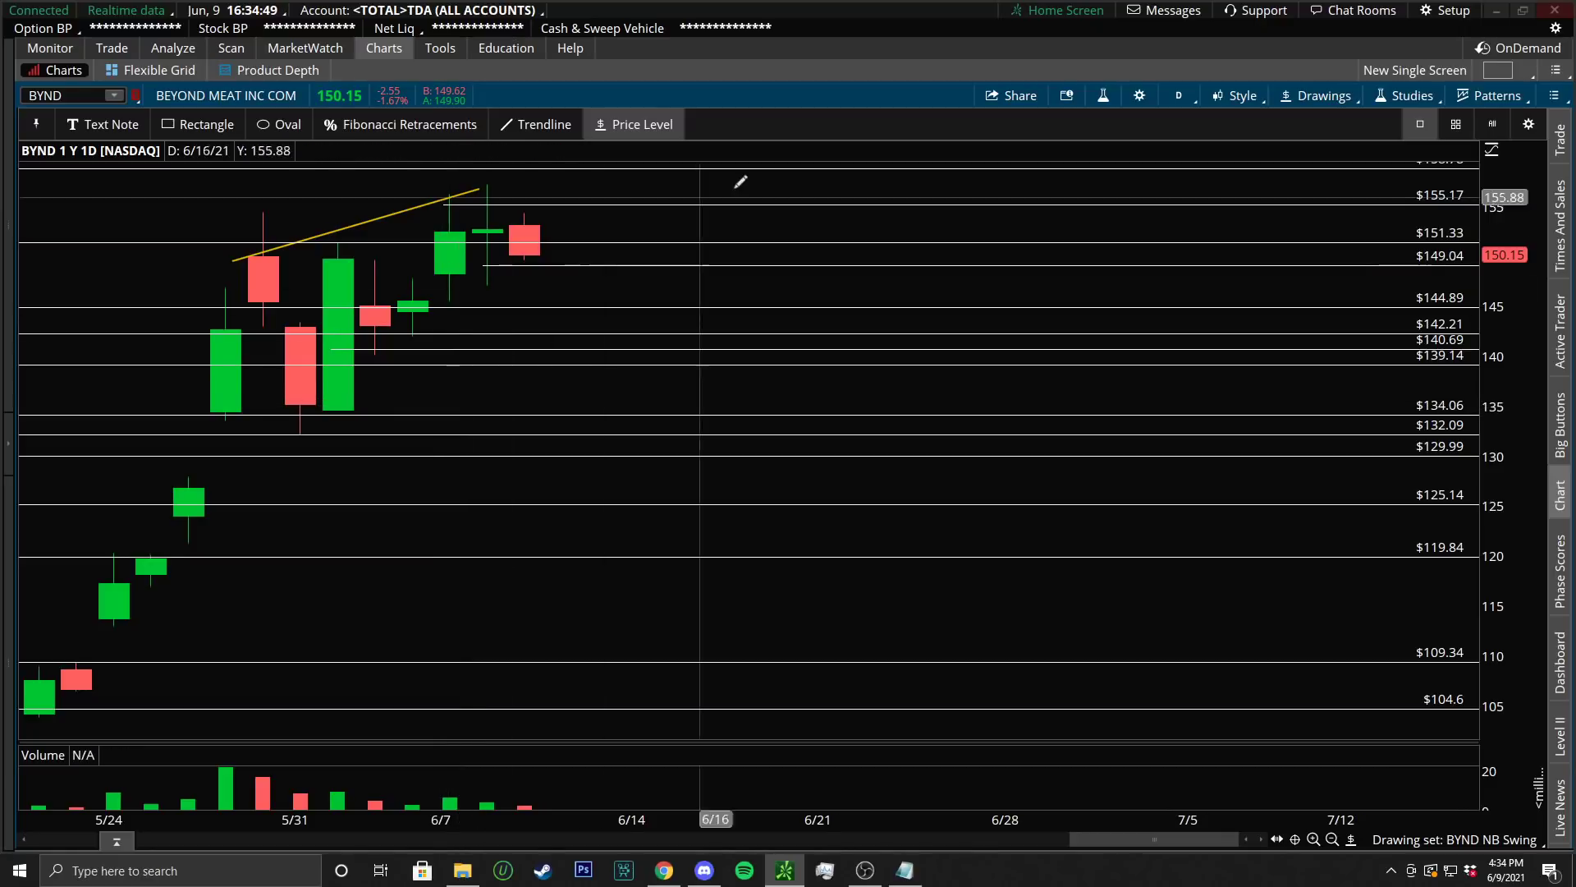
pyautogui.click(1181, 95)
pyautogui.click(1139, 301)
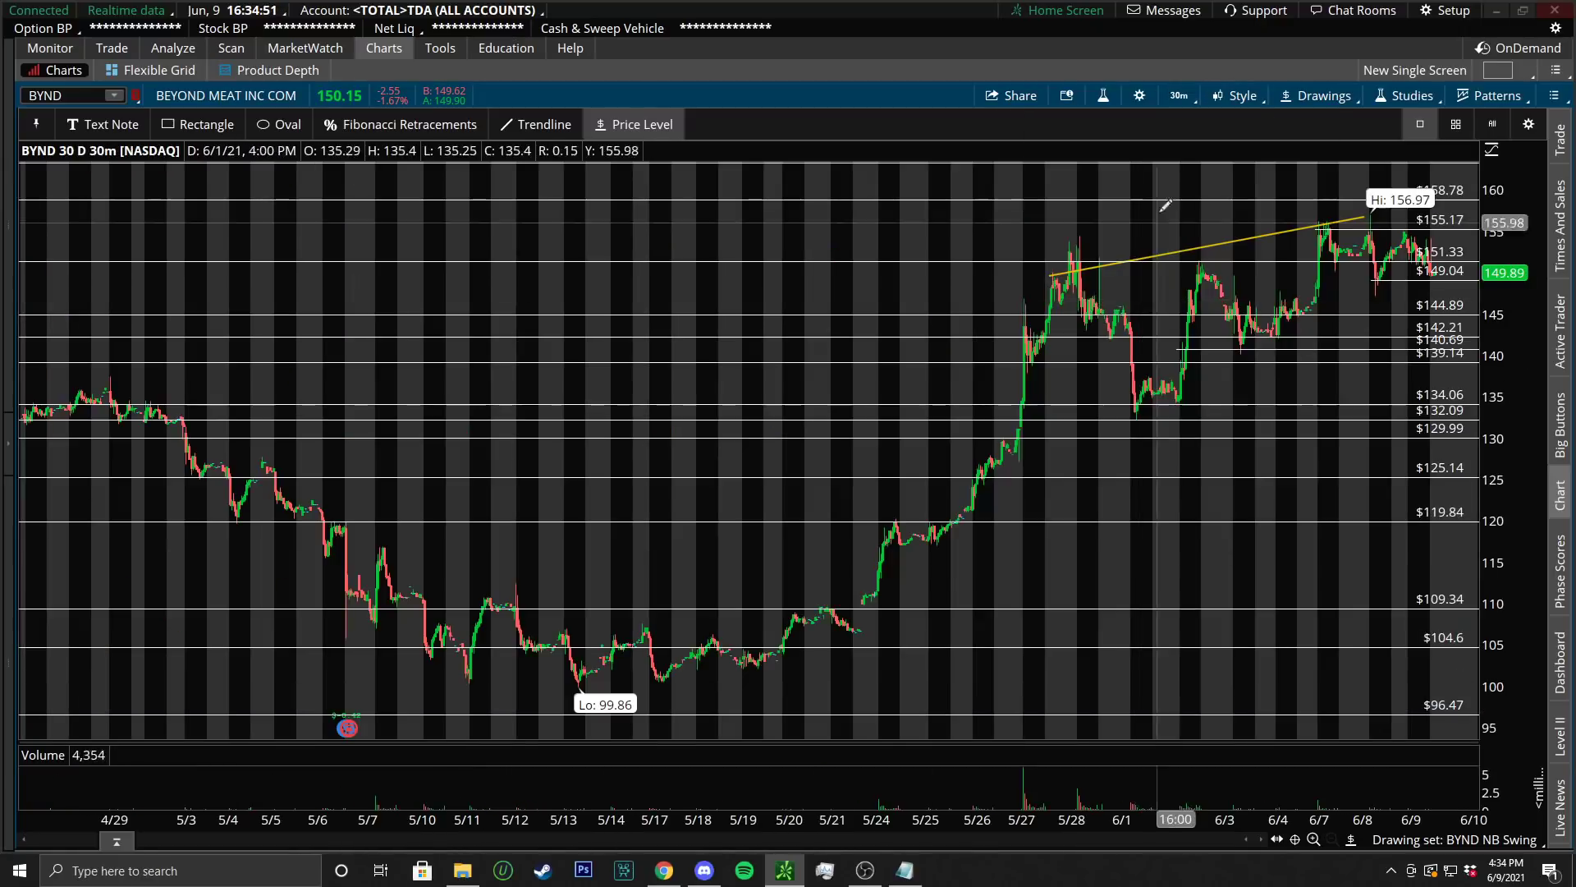
pyautogui.click(1180, 97)
pyautogui.click(1123, 222)
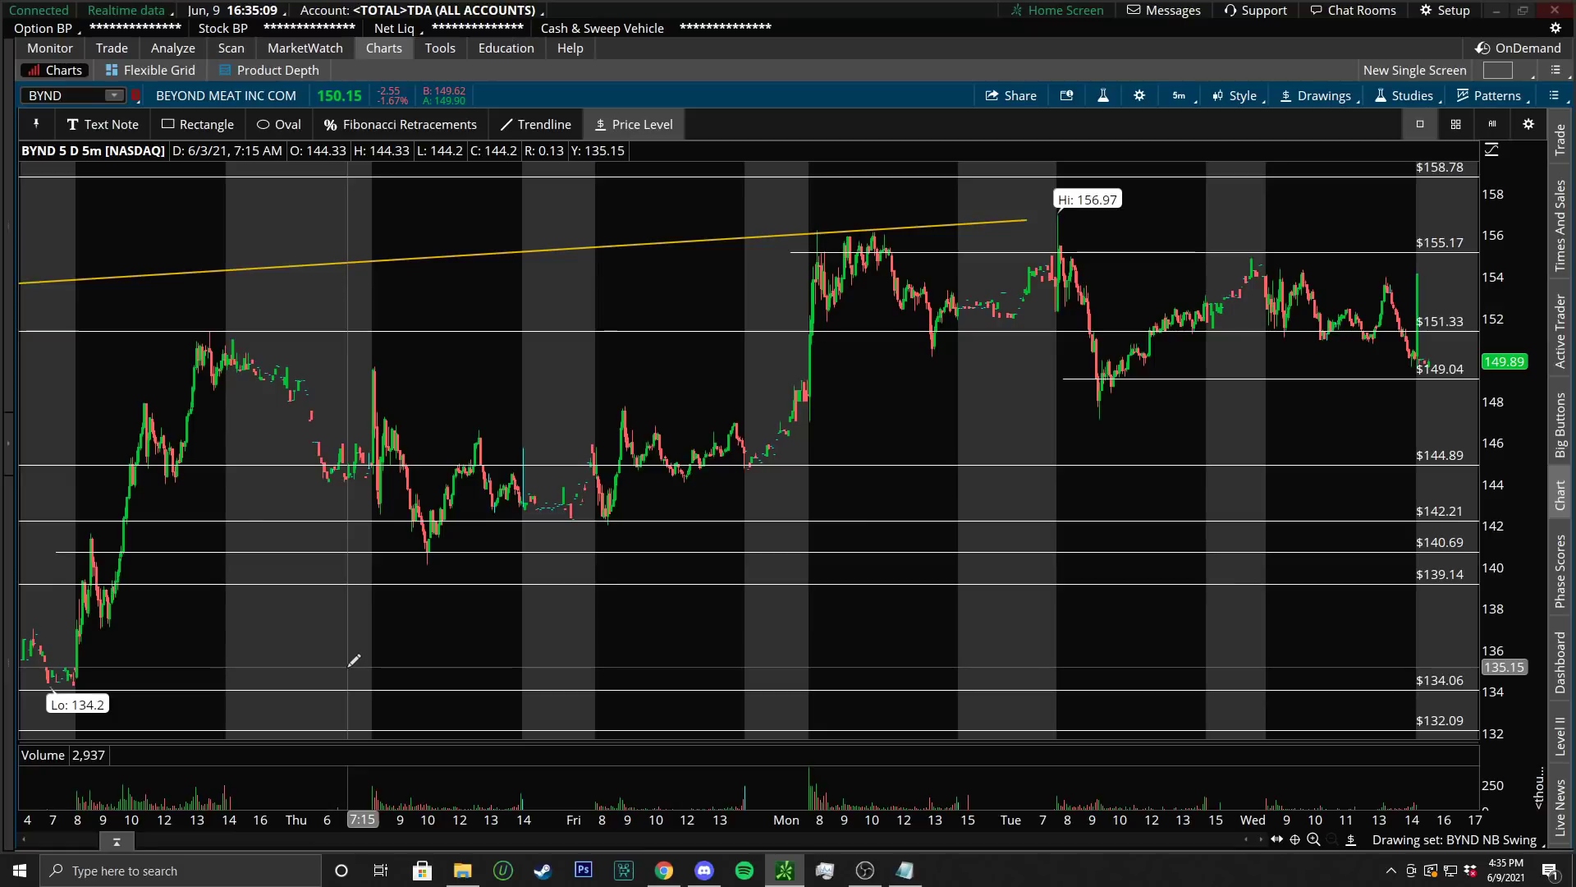
pyautogui.moveTo(1506, 308); pyautogui.dragTo(1505, 330)
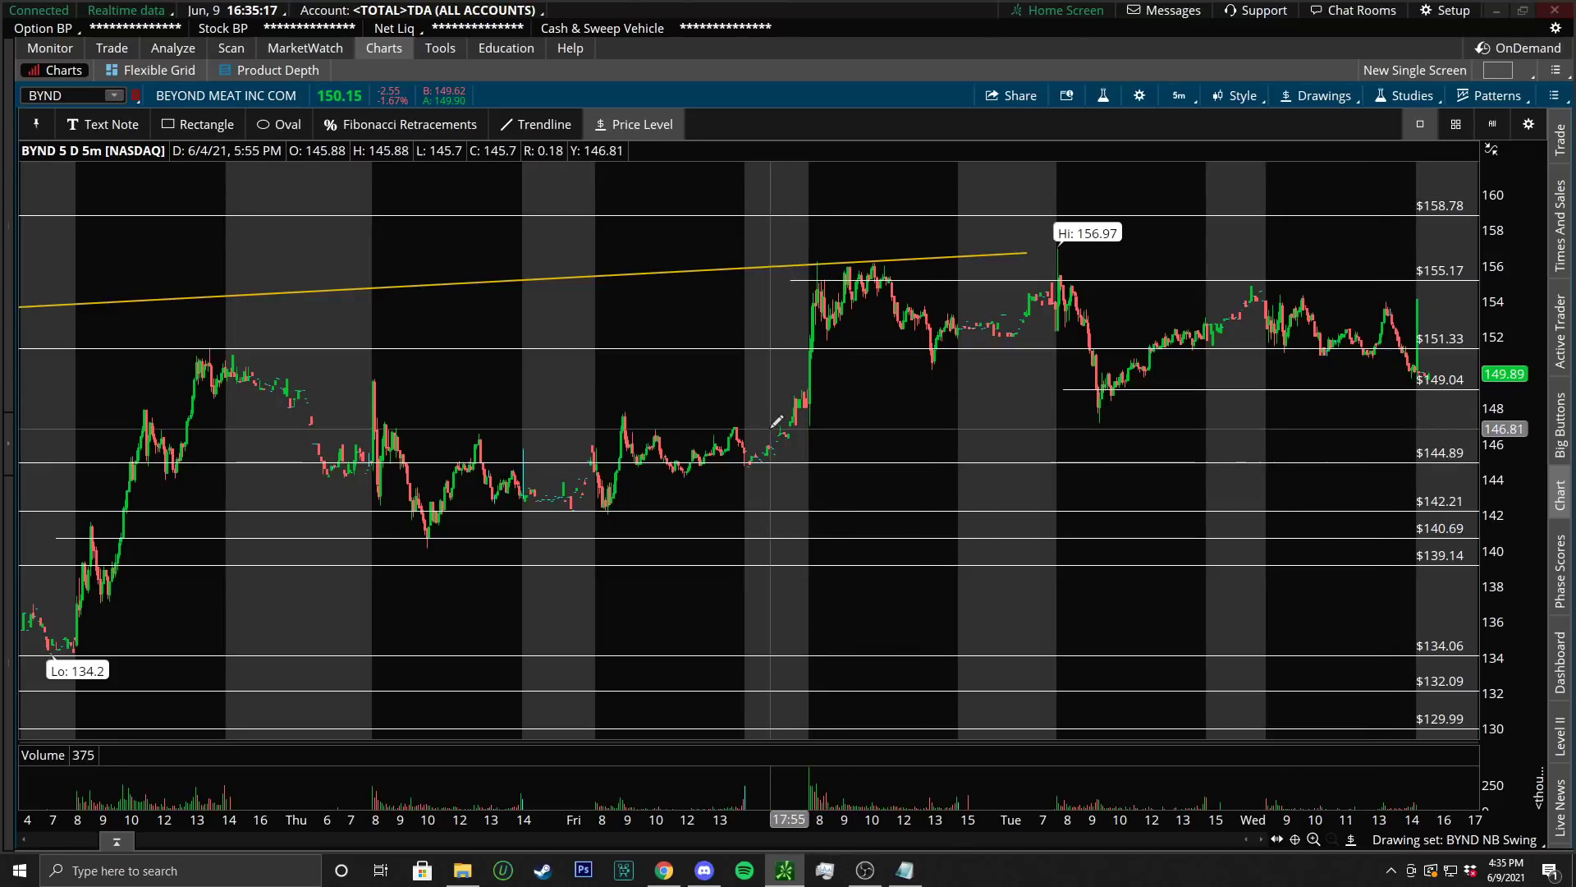
pyautogui.moveTo(1167, 390); pyautogui.dragTo(1480, 366)
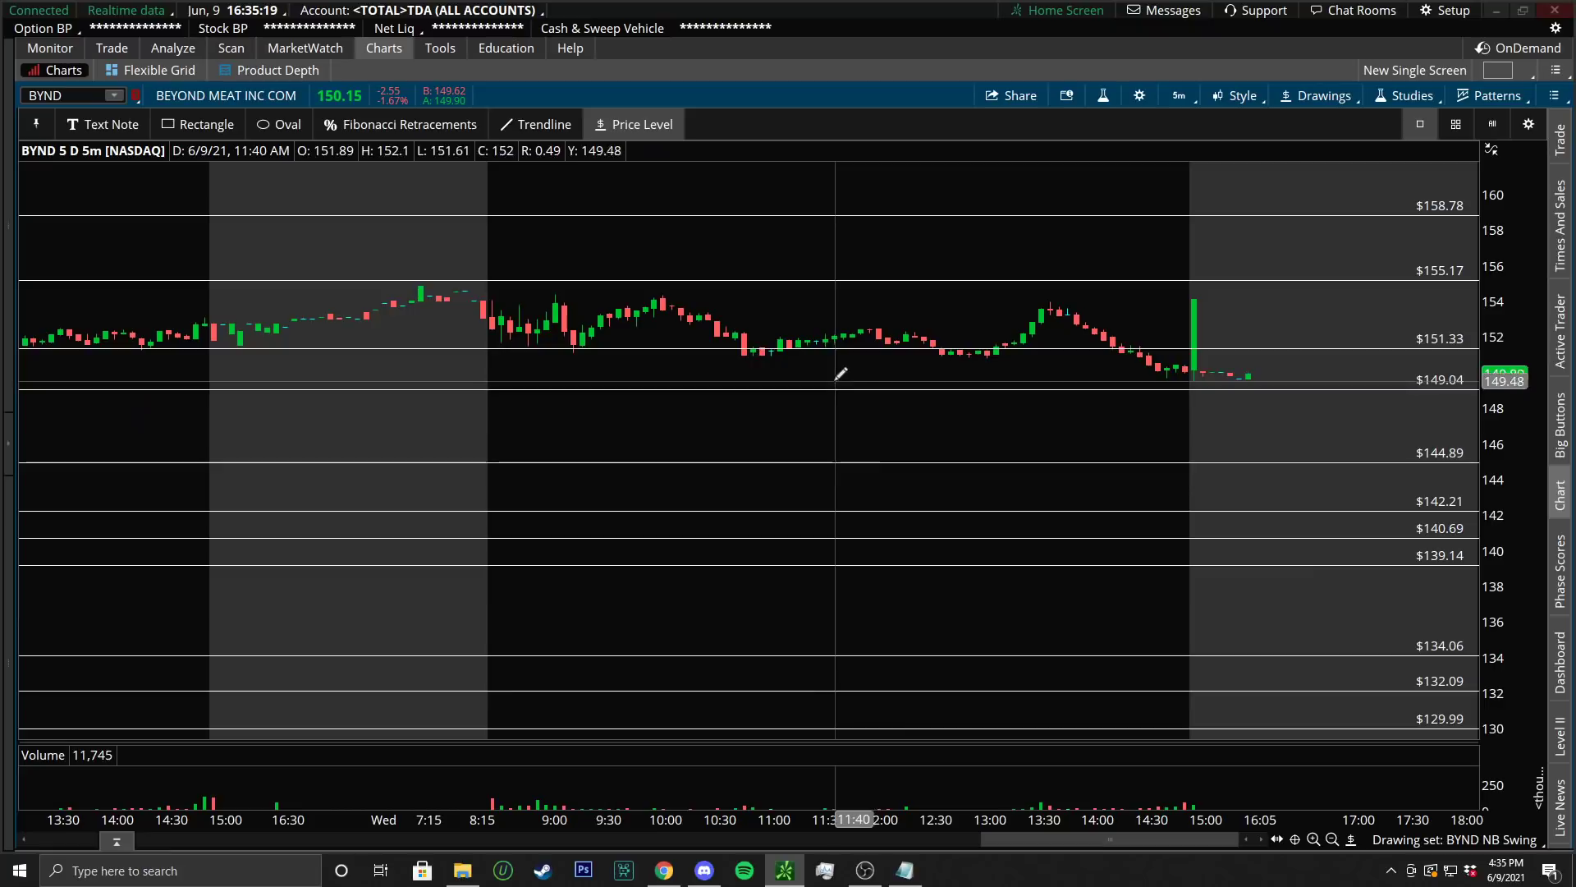
pyautogui.moveTo(903, 813); pyautogui.dragTo(644, 279)
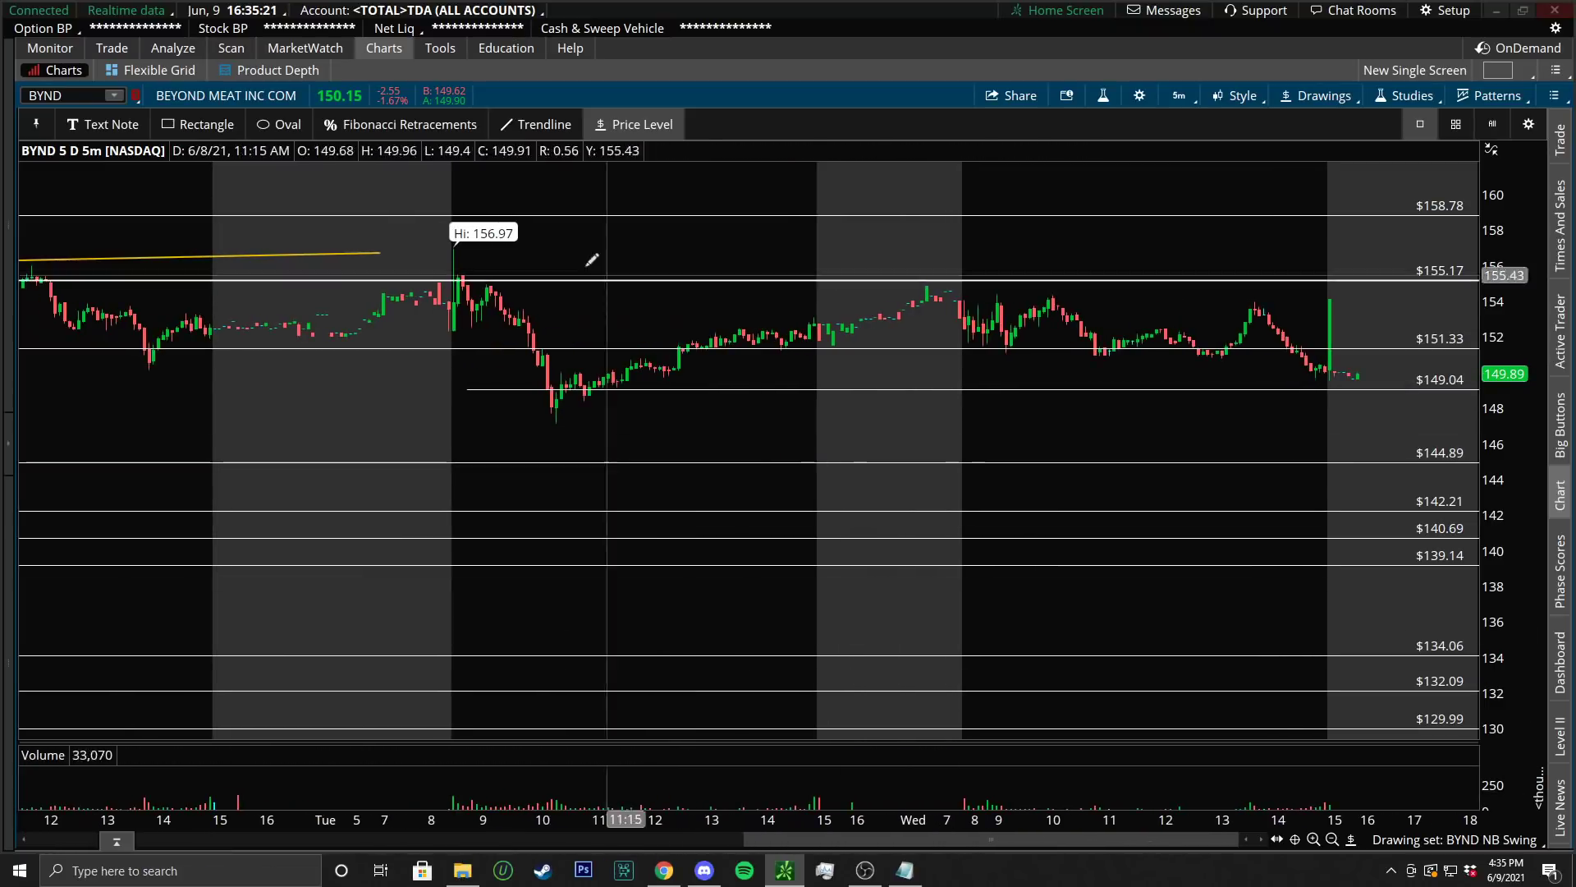
# Replace the $149.04 price level on the BYND 5 D : 5m chart with one at about $148 and add another at about $153
pyautogui.rightClick(529, 389)
pyautogui.click(643, 493)
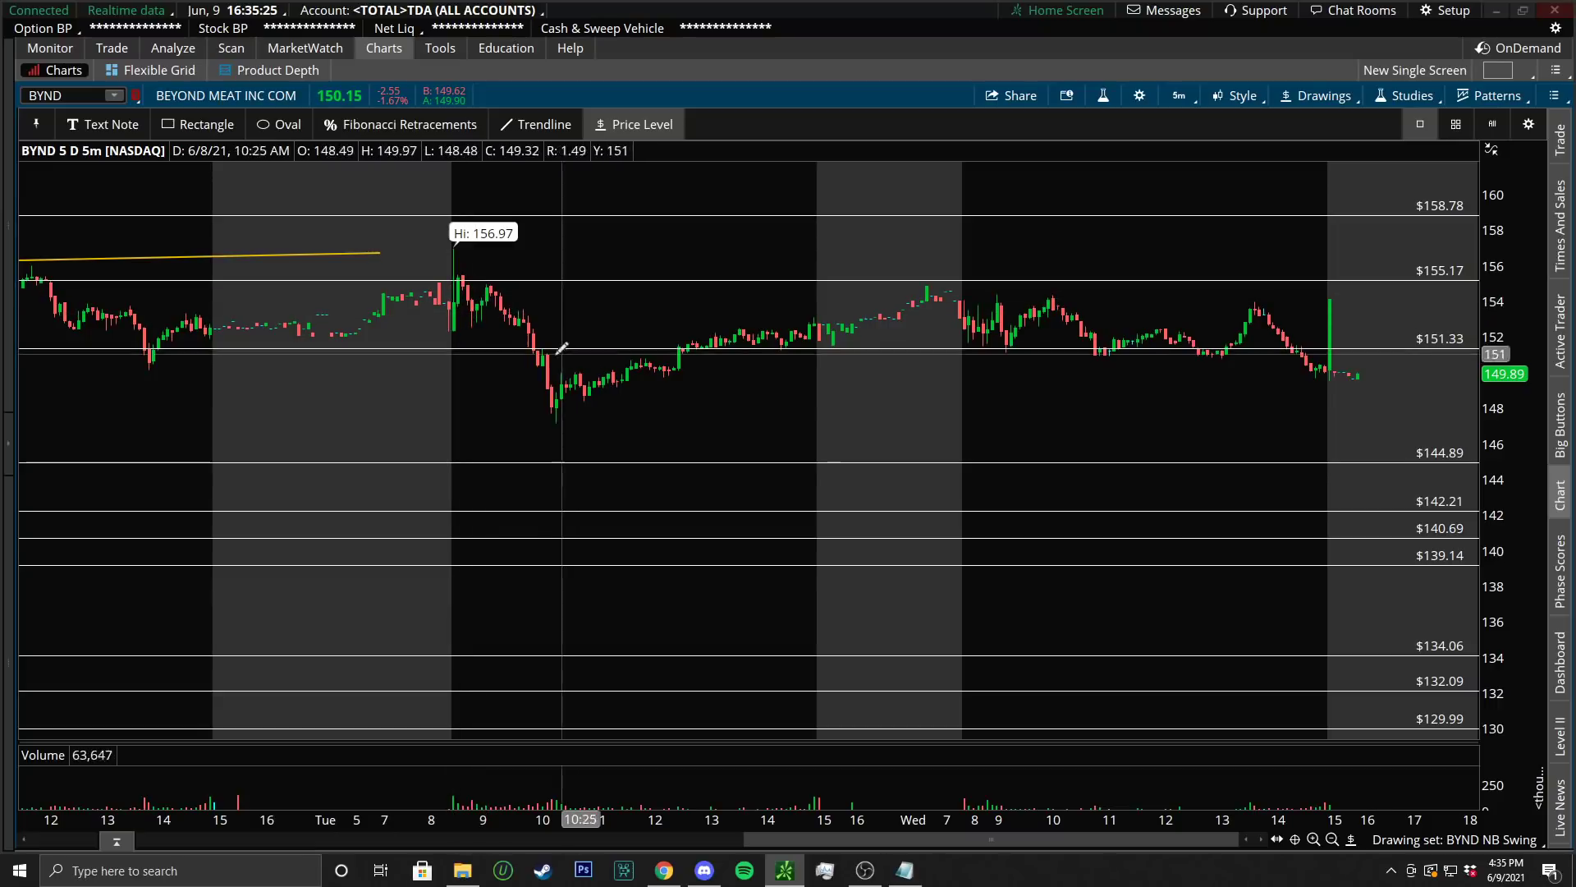
pyautogui.click(538, 117)
pyautogui.click(652, 124)
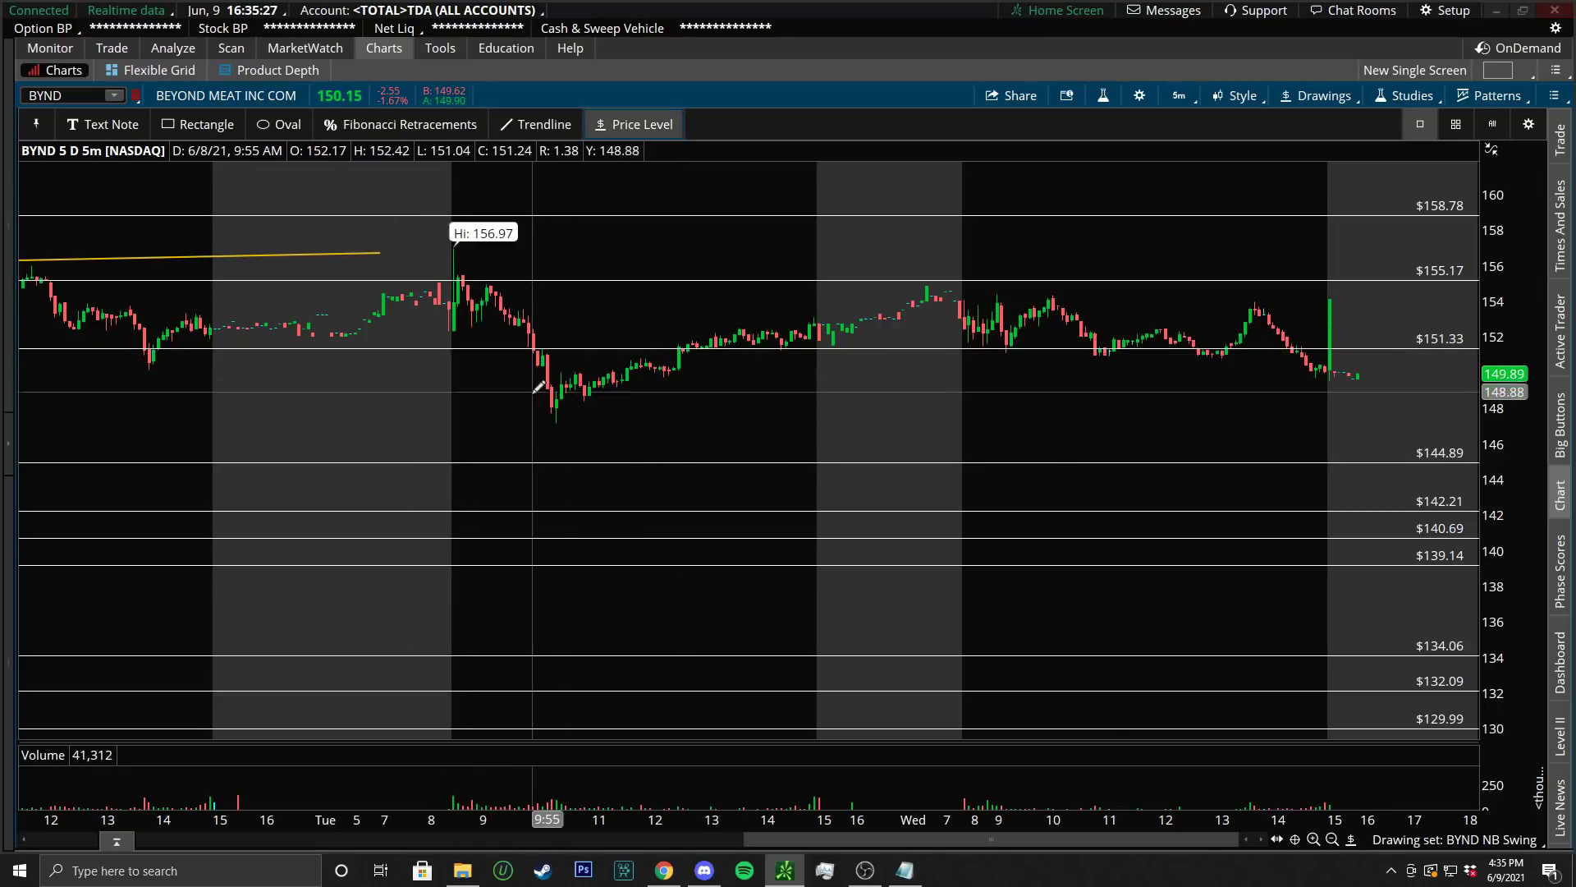
pyautogui.click(532, 406)
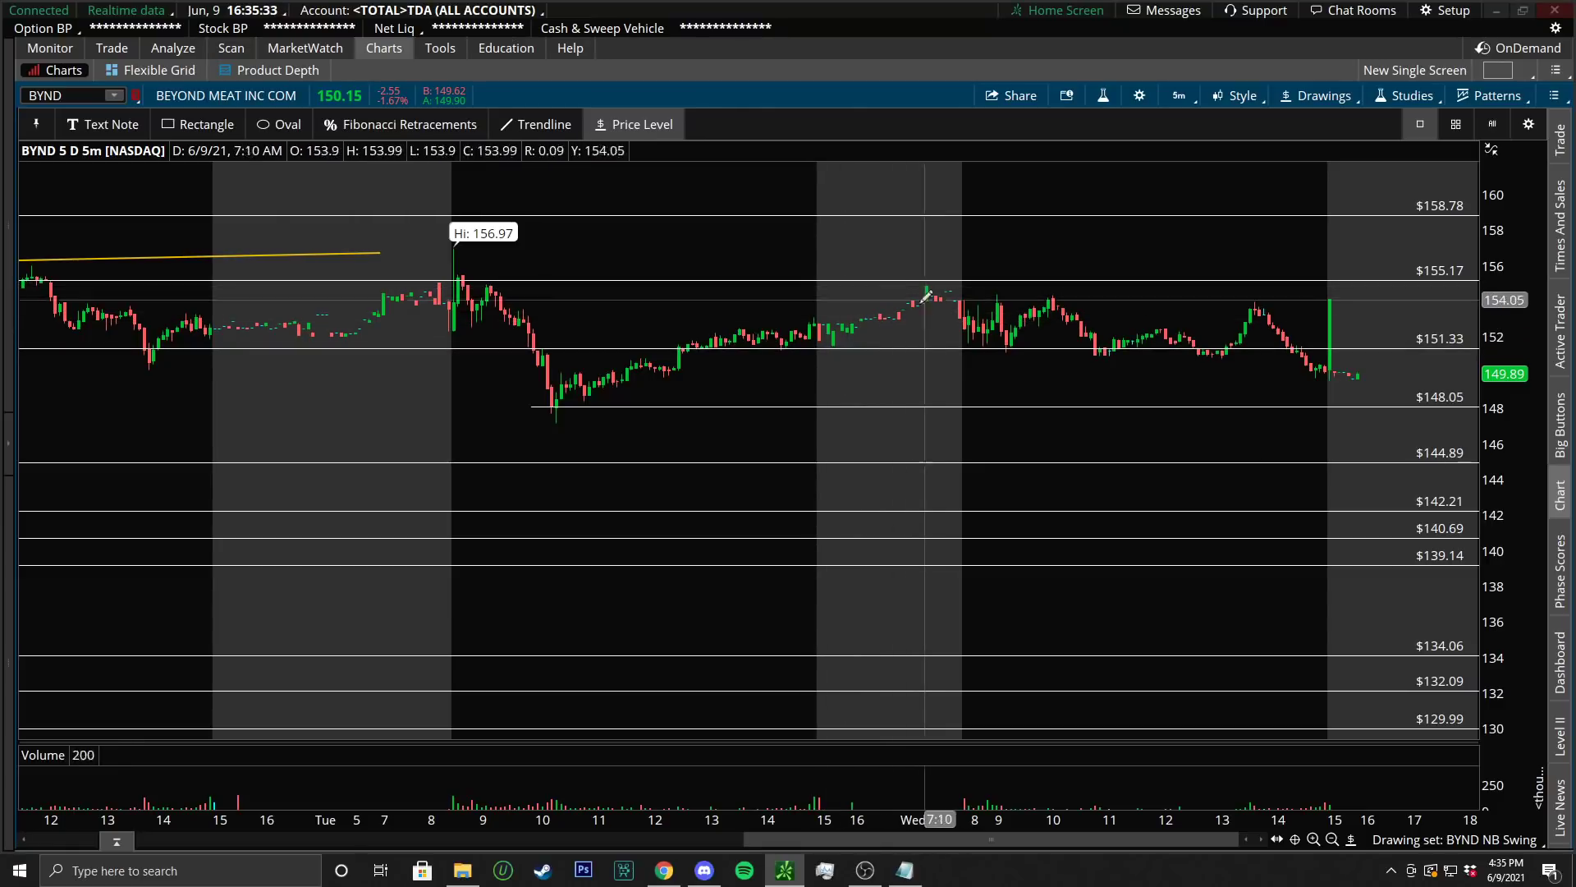
pyautogui.click(903, 319)
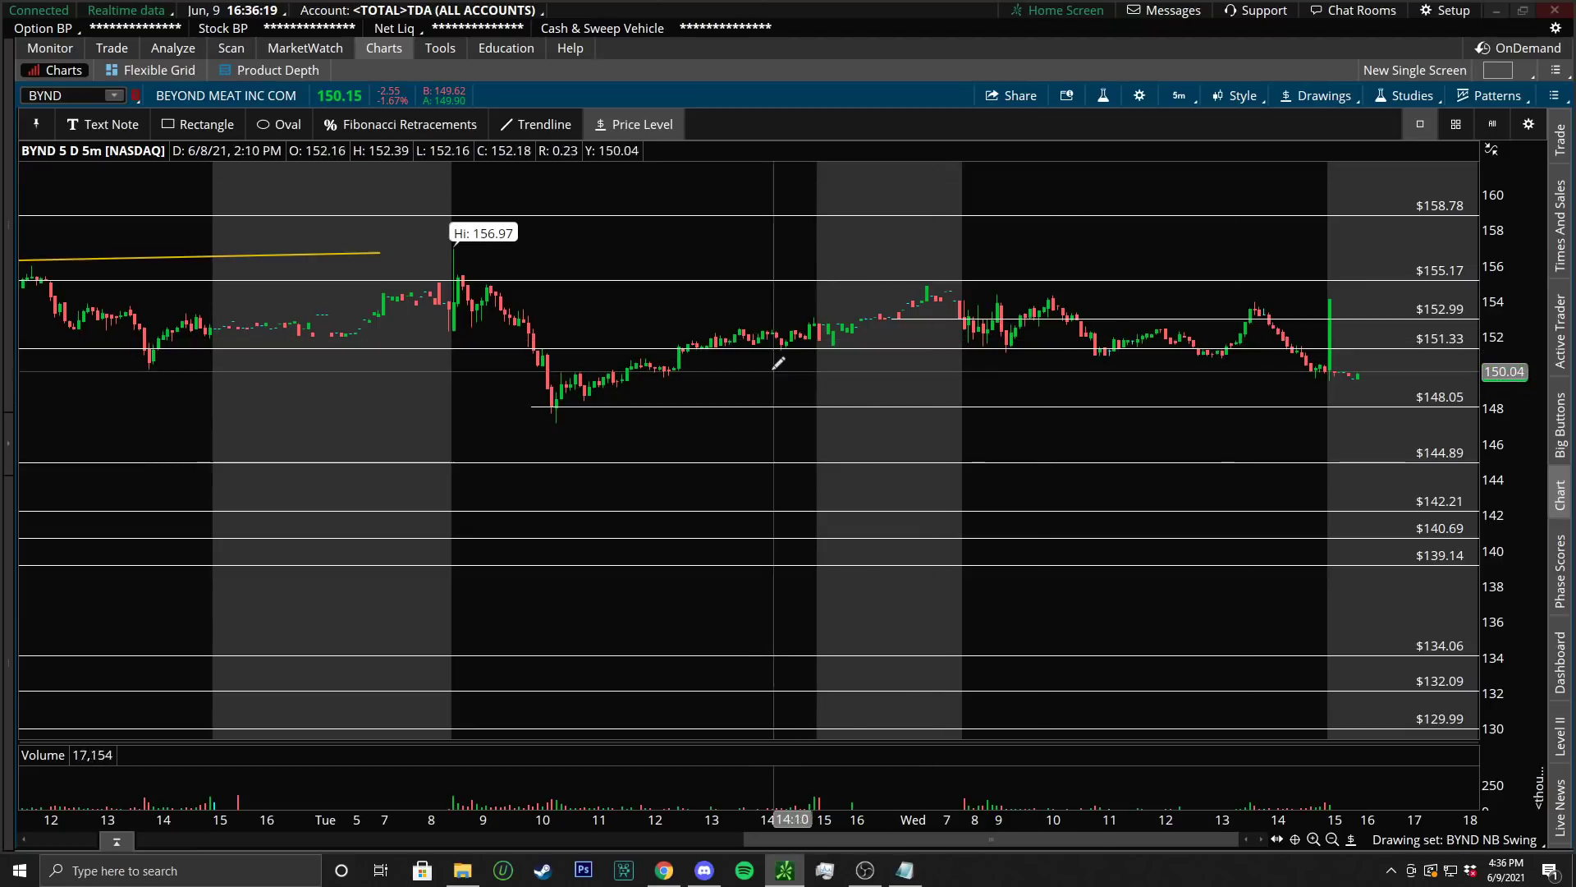
# Draw a short descending trendline across the $151.33 level at the June 9 9:15 low
pyautogui.moveTo(795, 264); pyautogui.dragTo(1476, 418)
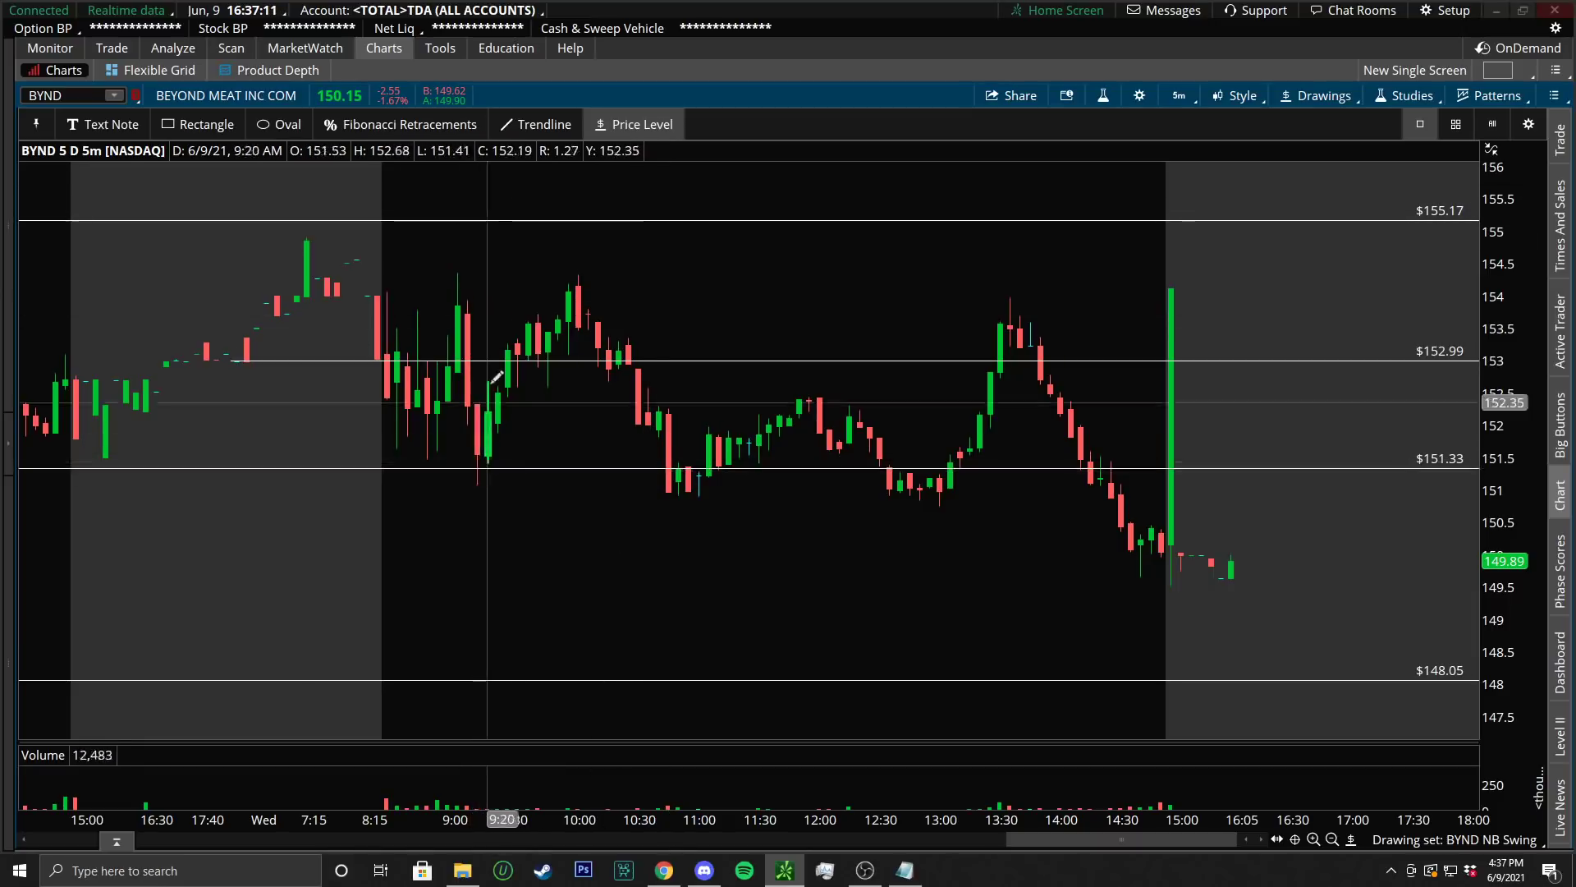
pyautogui.click(537, 124)
pyautogui.click(456, 449)
pyautogui.click(515, 496)
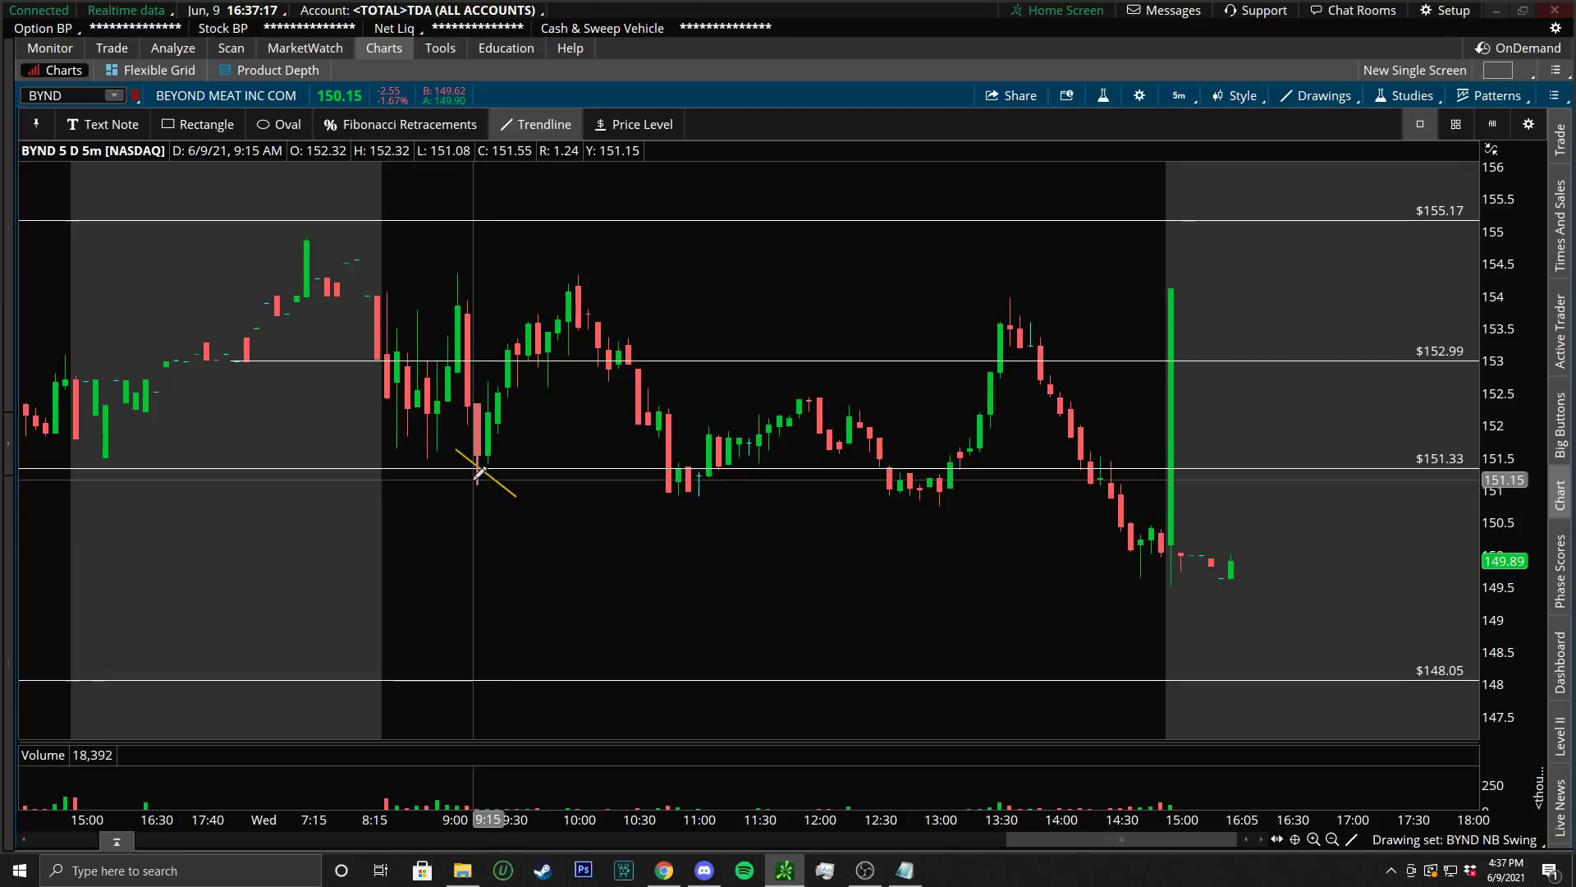
# Mark the $148.05 level with an X of two short trendlines and add a price level at about $150
pyautogui.click(458, 649)
pyautogui.click(507, 699)
pyautogui.click(511, 652)
pyautogui.click(476, 702)
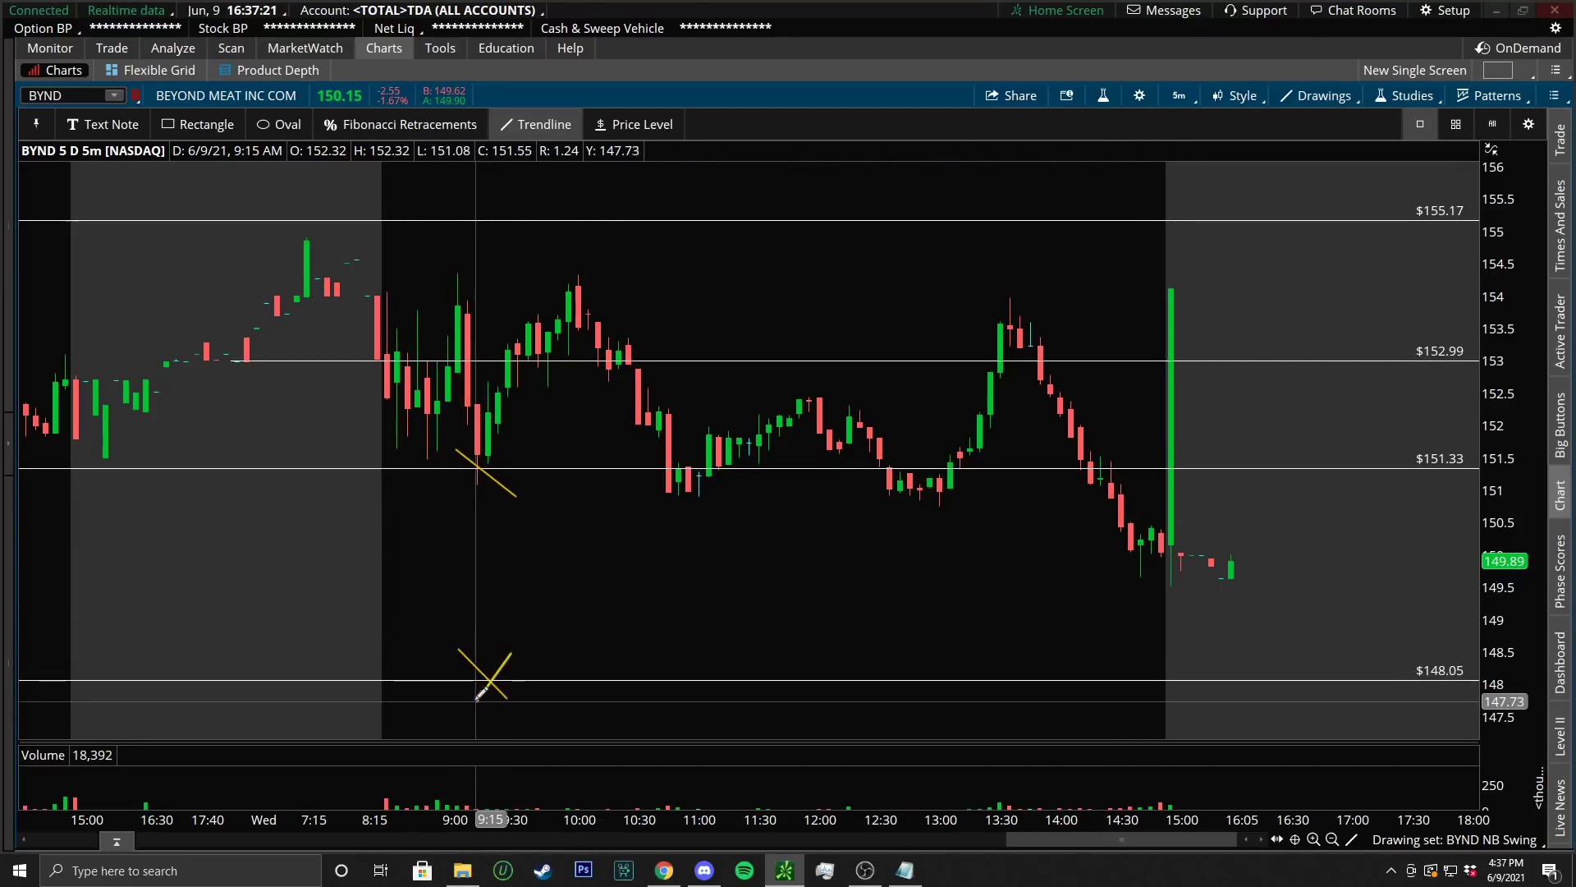
pyautogui.click(683, 126)
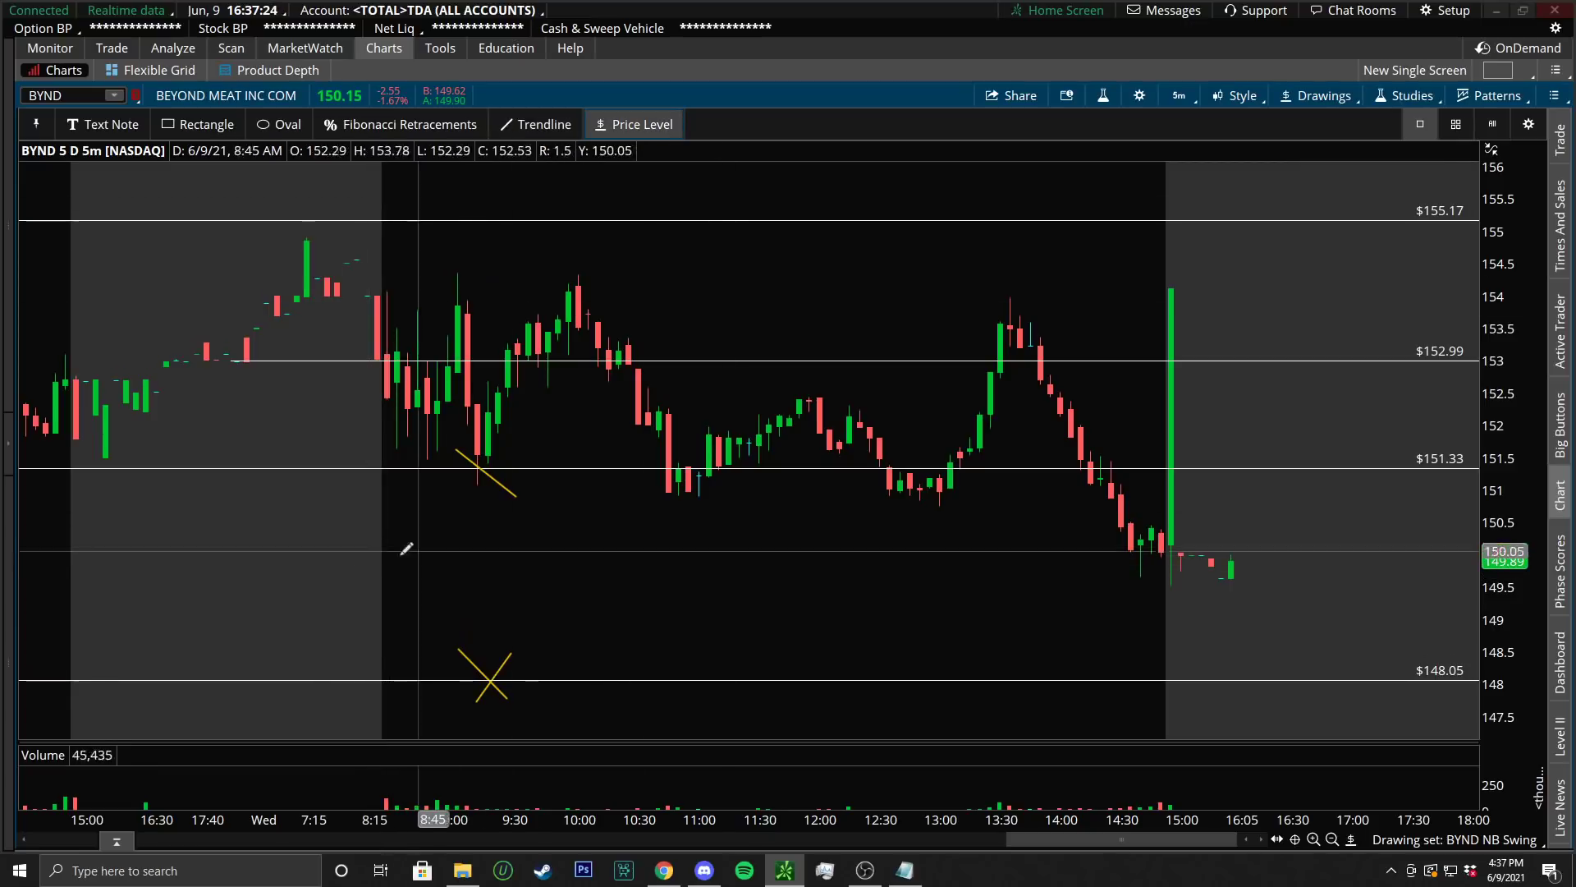
pyautogui.click(319, 554)
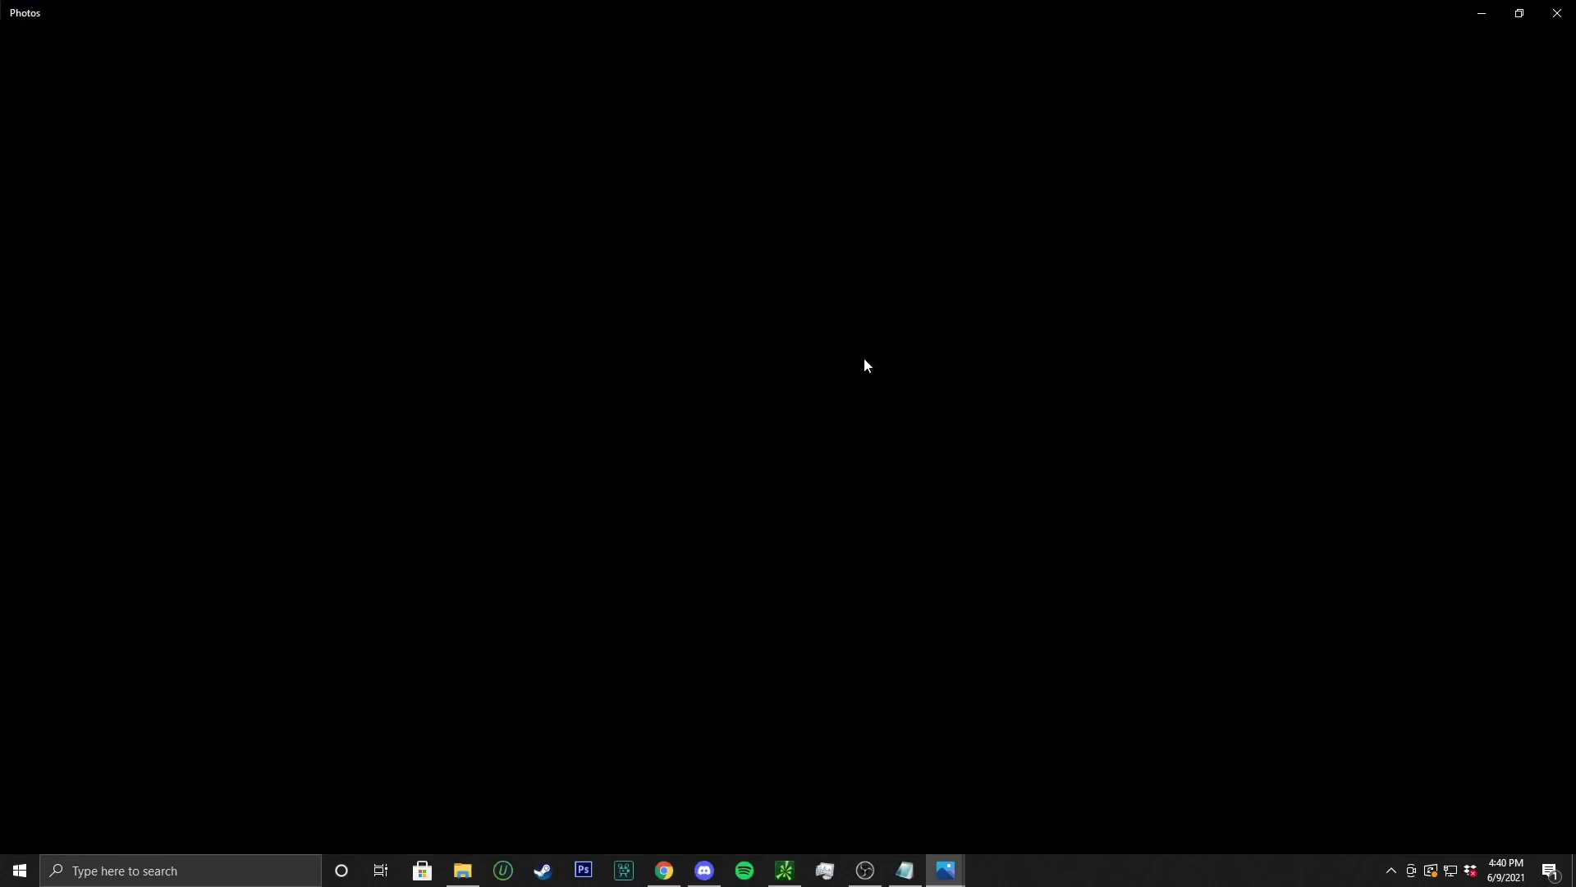
# Switch to Photos, open the #1 TXN.png chart screenshot and show it full screen
pyautogui.click(1558, 14)
pyautogui.click(1554, 10)
pyautogui.click(900, 120)
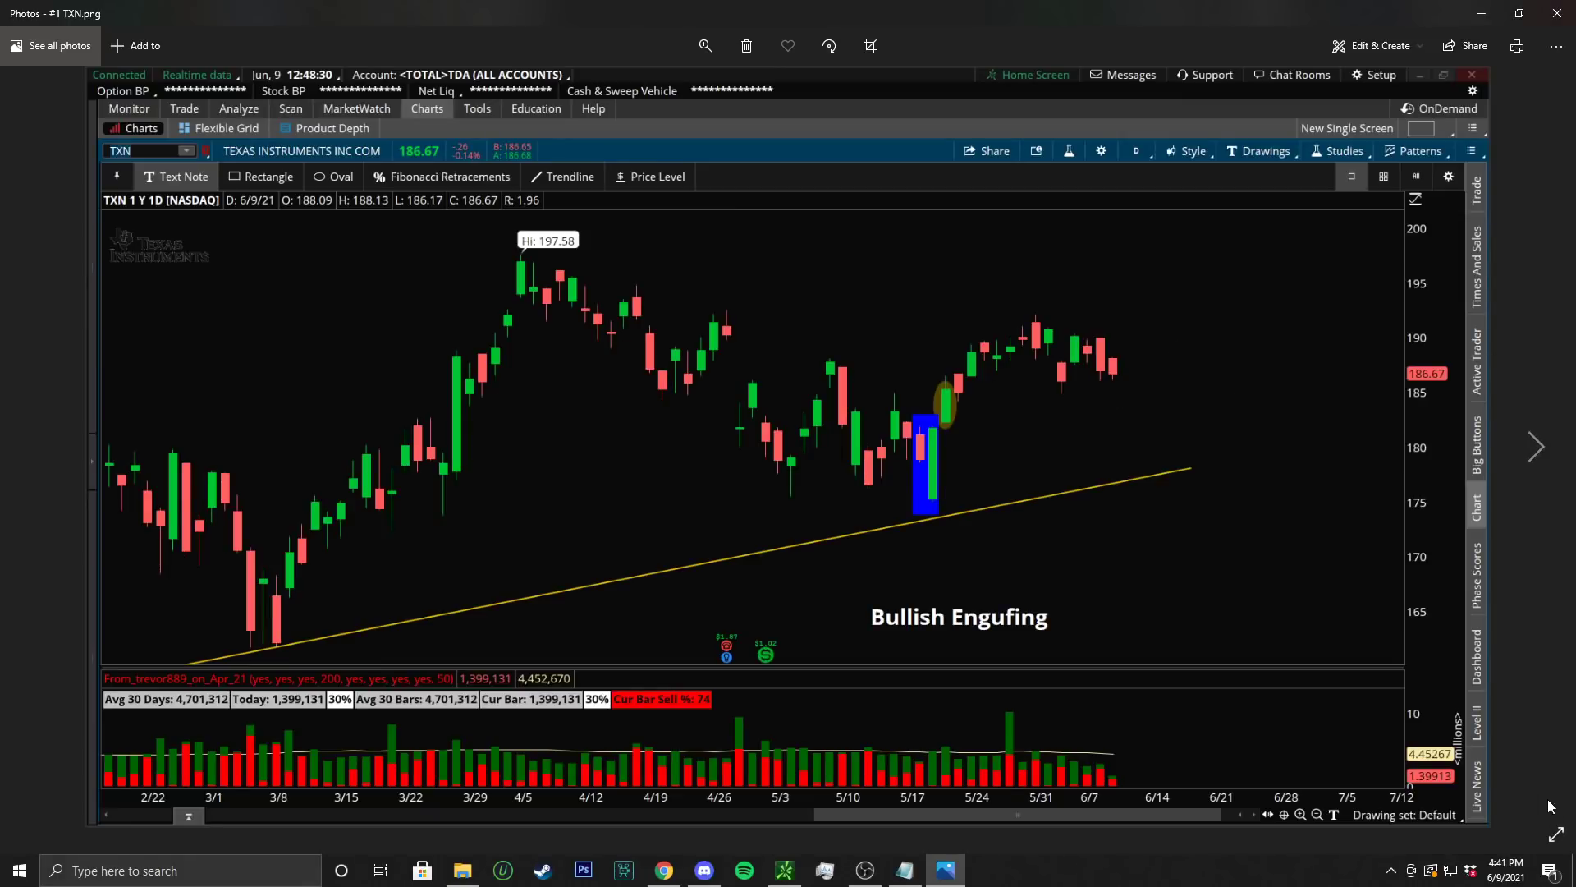
pyautogui.click(1556, 834)
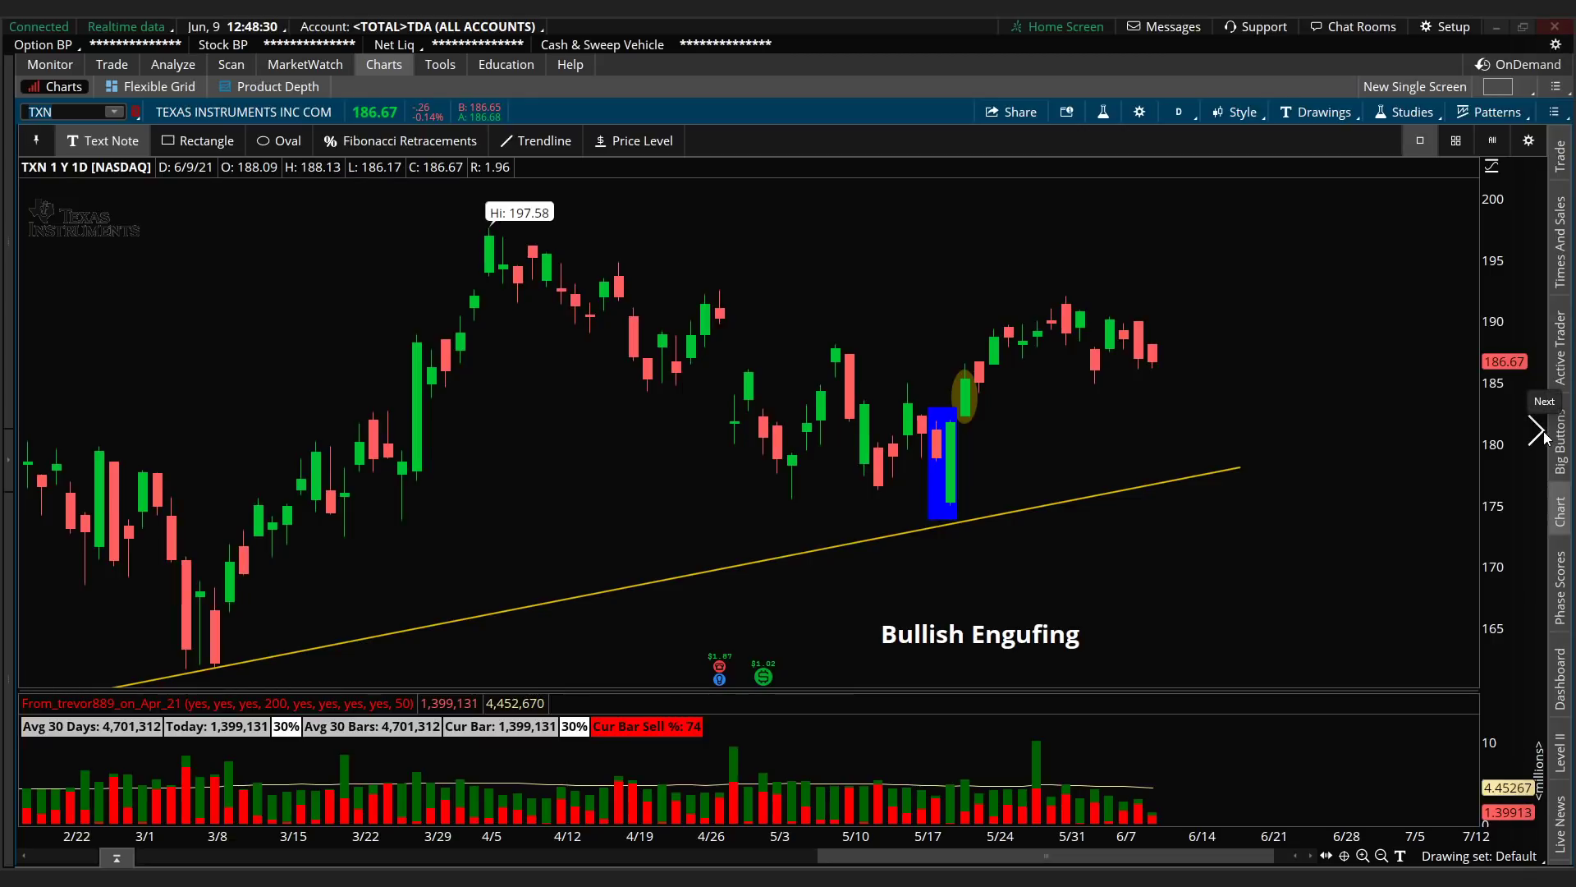
# Review the annotated DE, BNGO and F trade screenshots in order, then leave the viewer and return to the BYND chart
pyautogui.click(1537, 430)
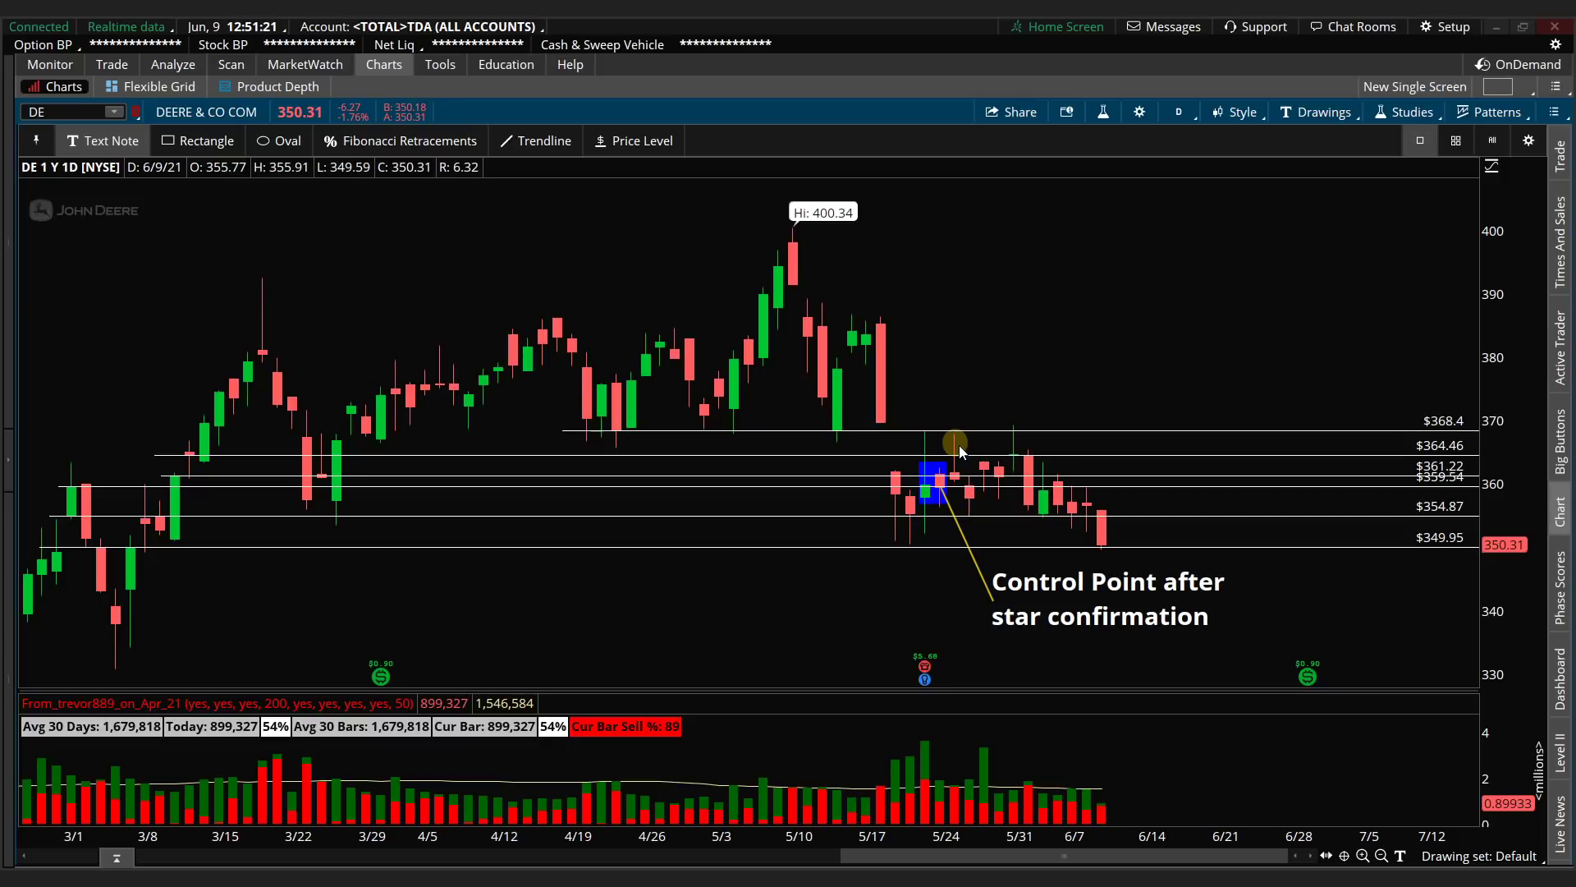
pyautogui.moveTo(1546, 439)
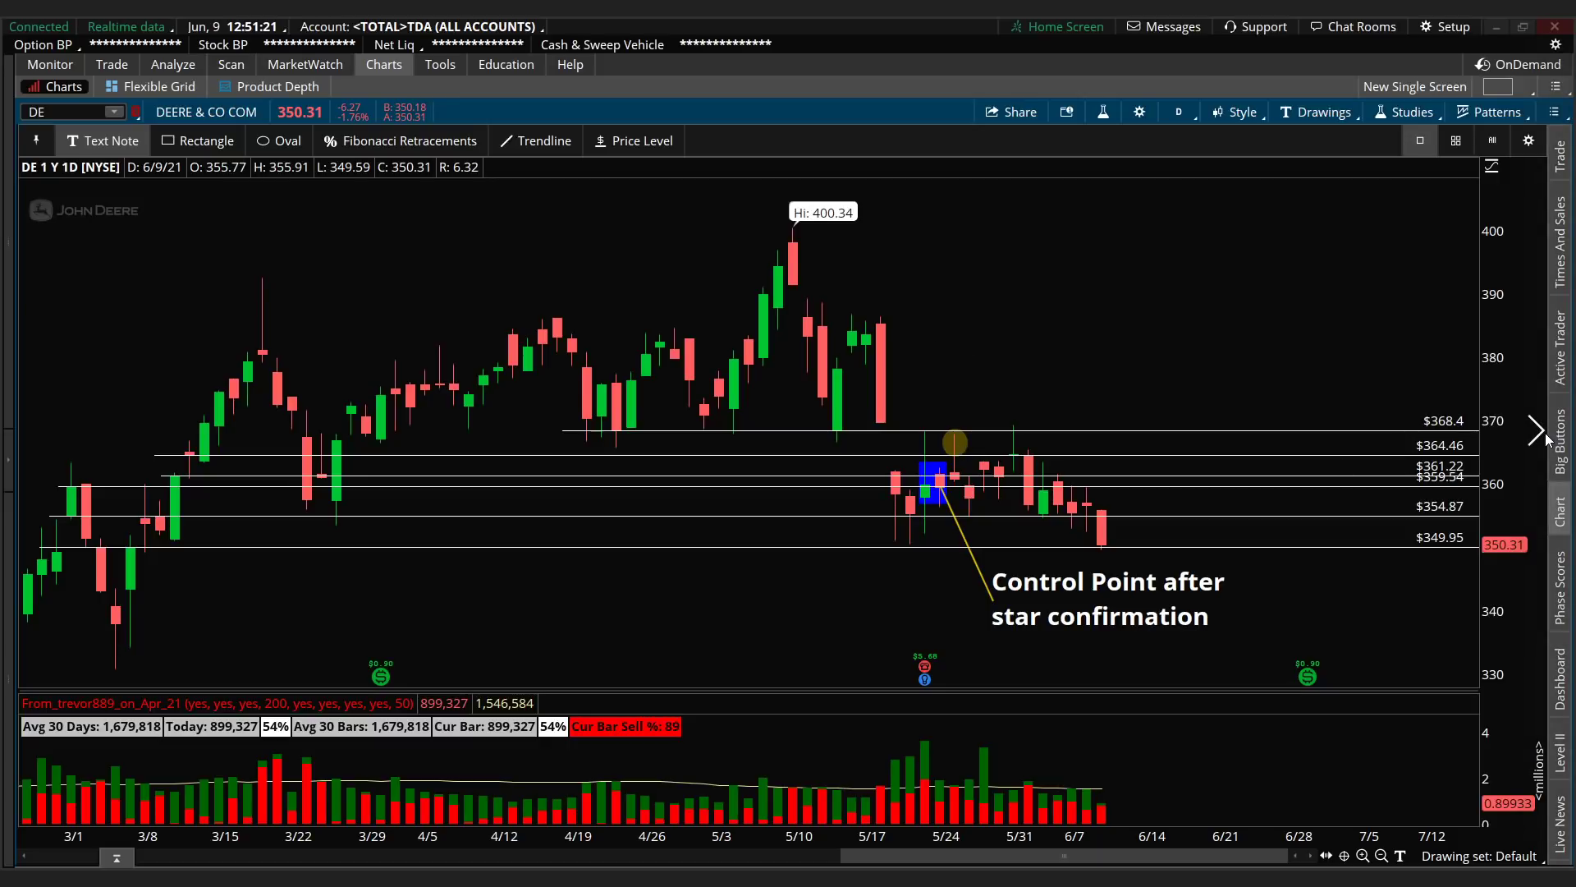
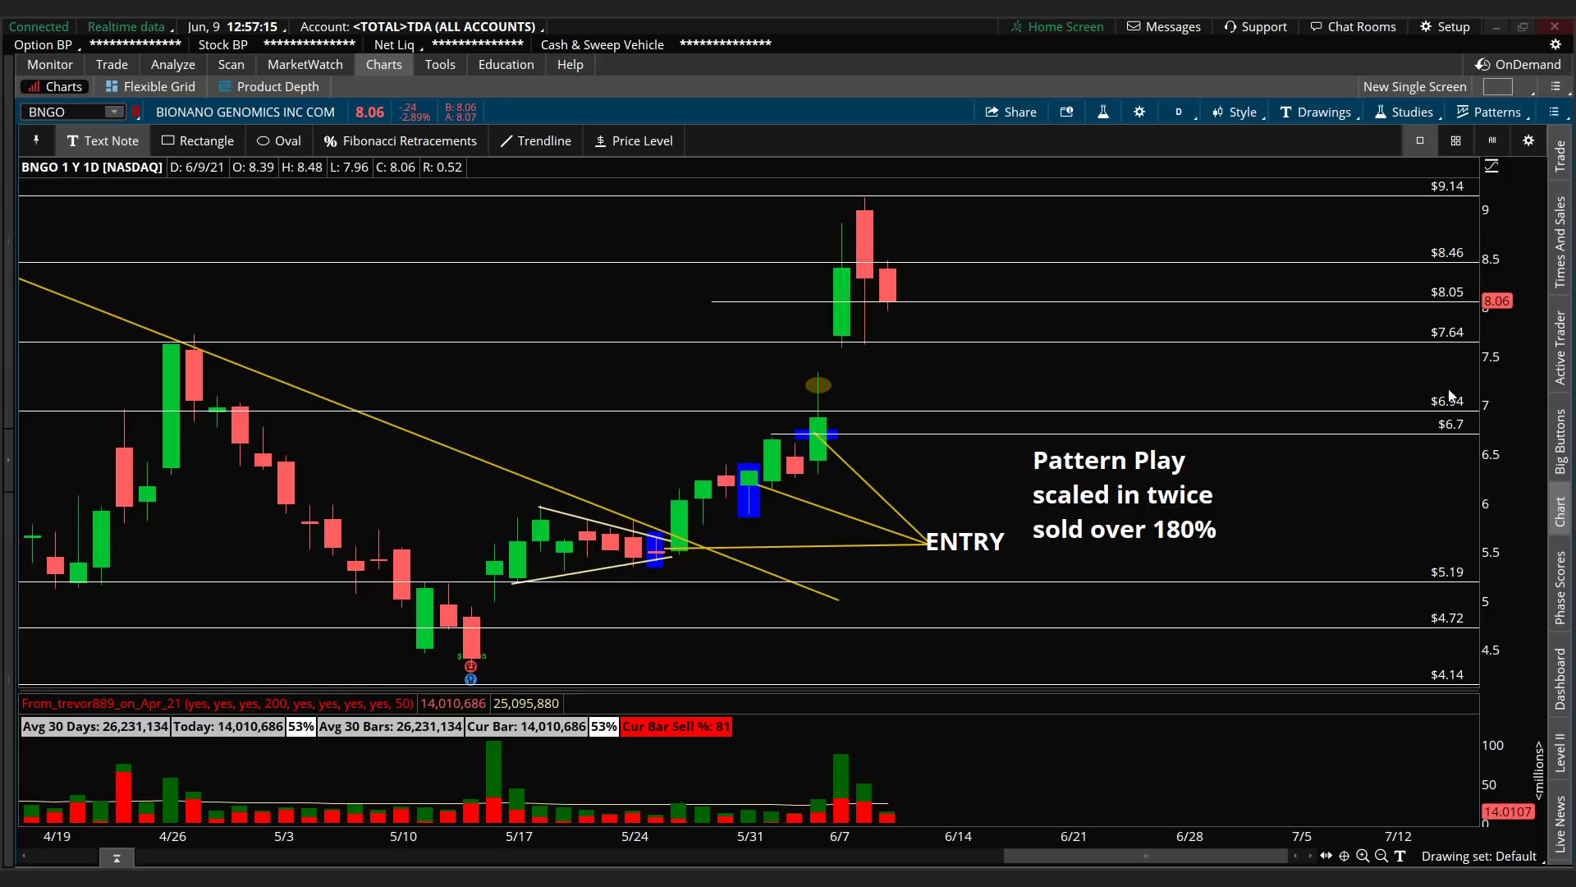
pyautogui.moveTo(1542, 435)
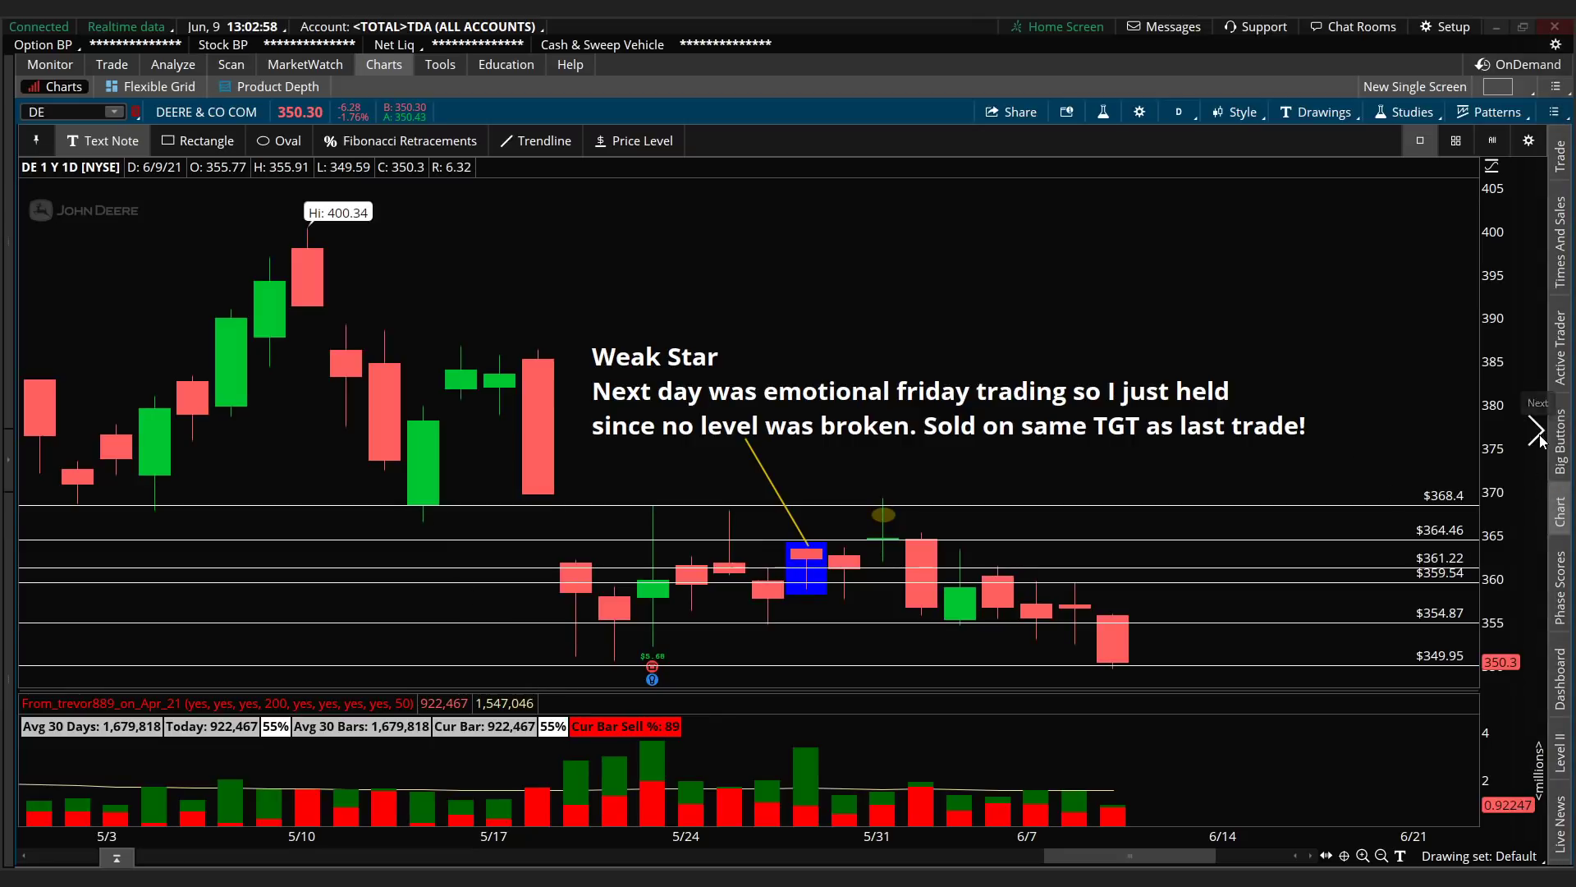
pyautogui.click(1536, 431)
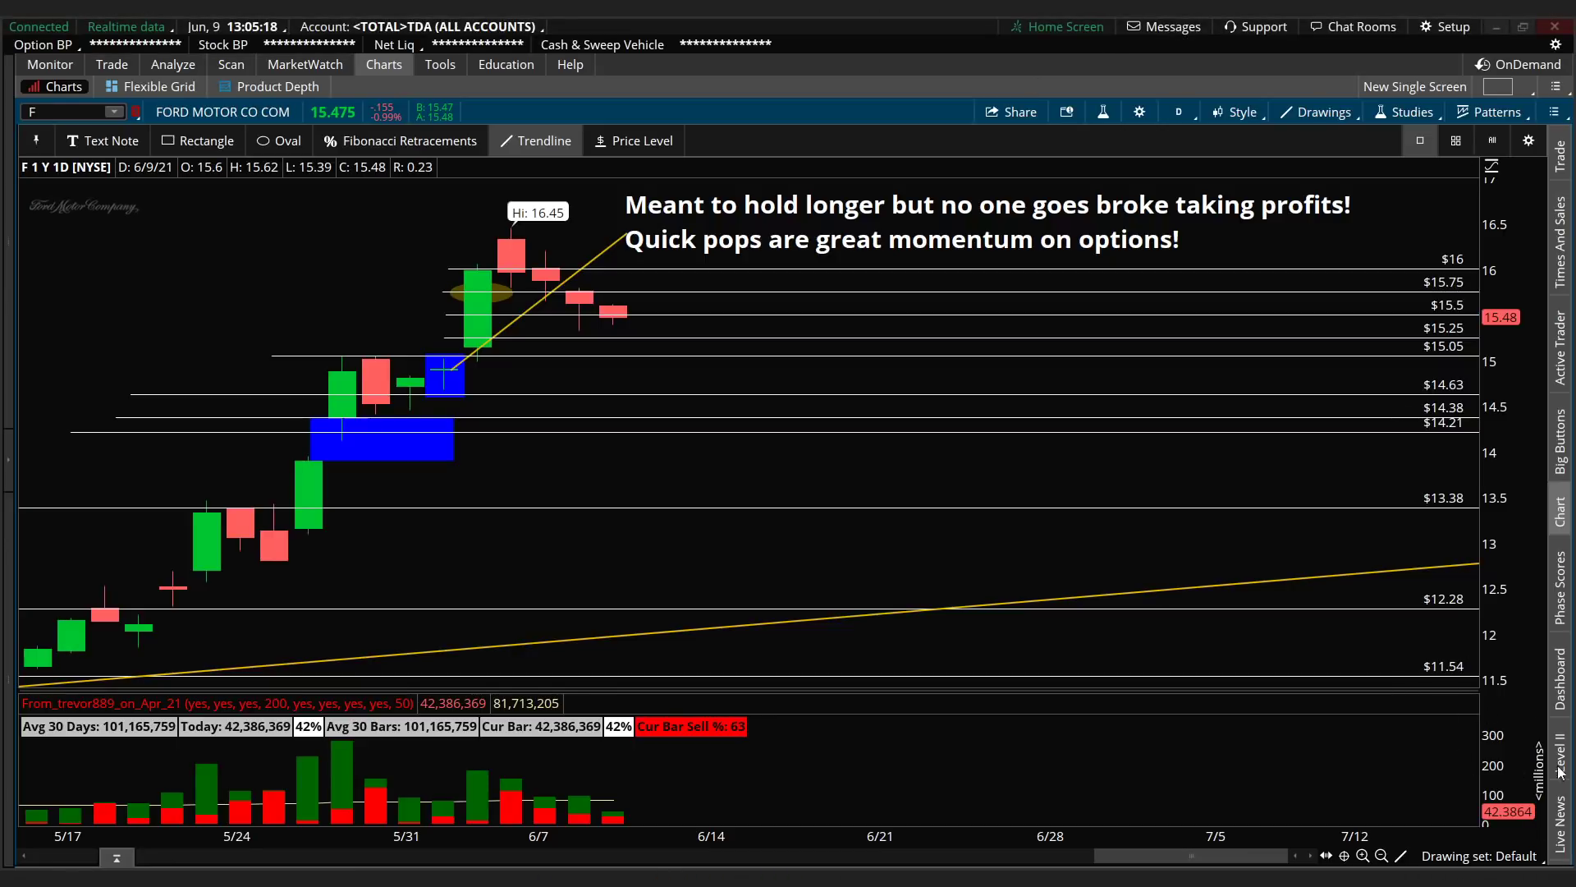
pyautogui.rightClick(641, 339)
pyautogui.press('Escape')
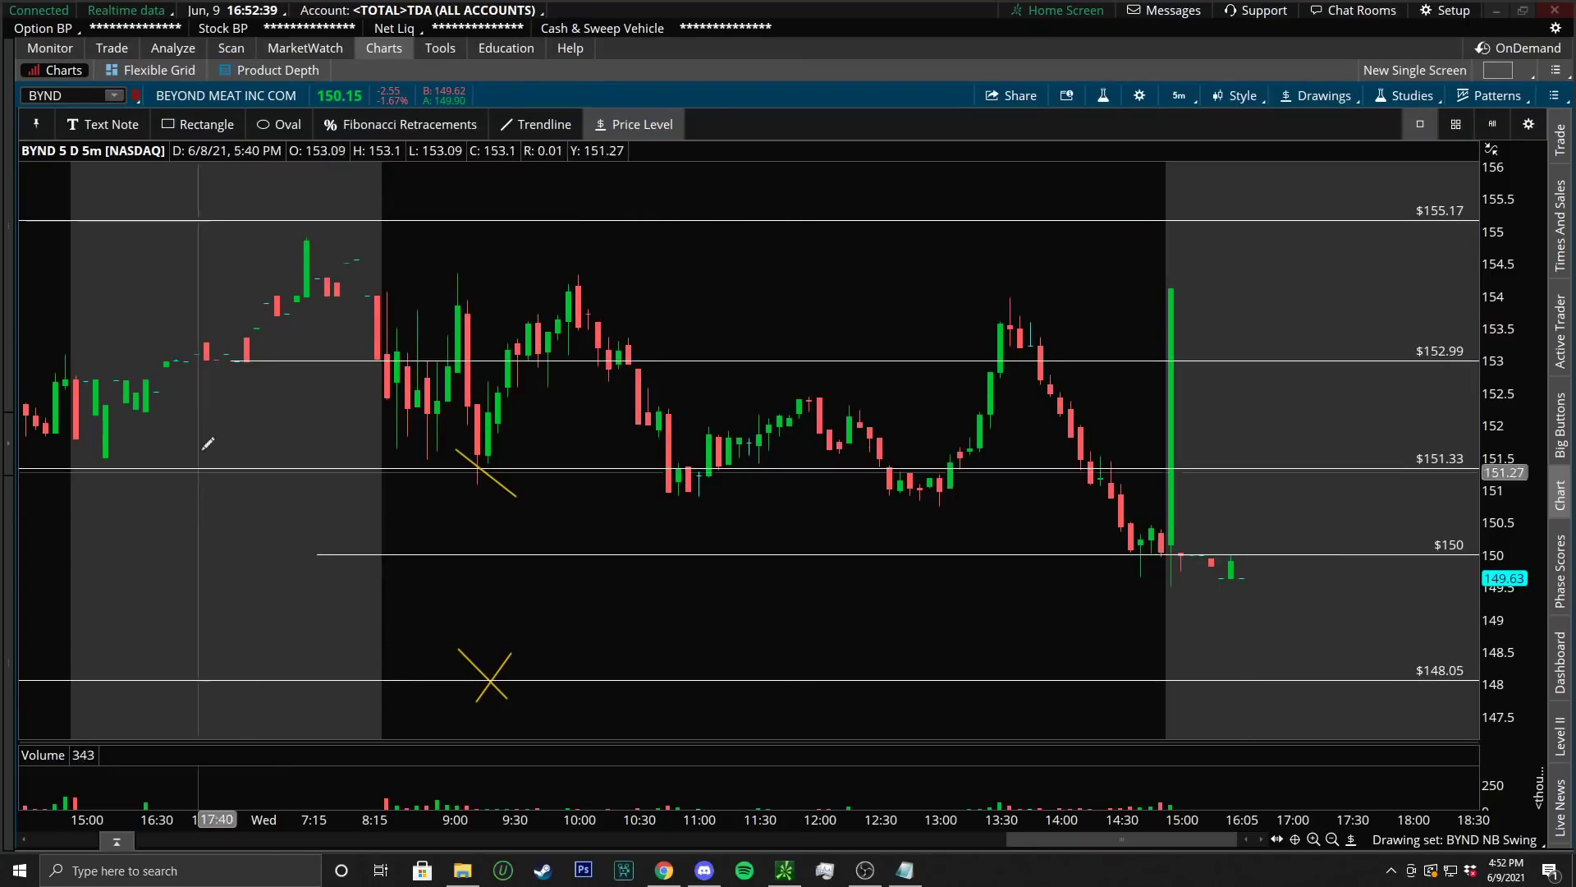
# Bring up the LOW chart and switch back to BYND
pyautogui.click(73, 94)
pyautogui.write('LOW')
pyautogui.press('Return')
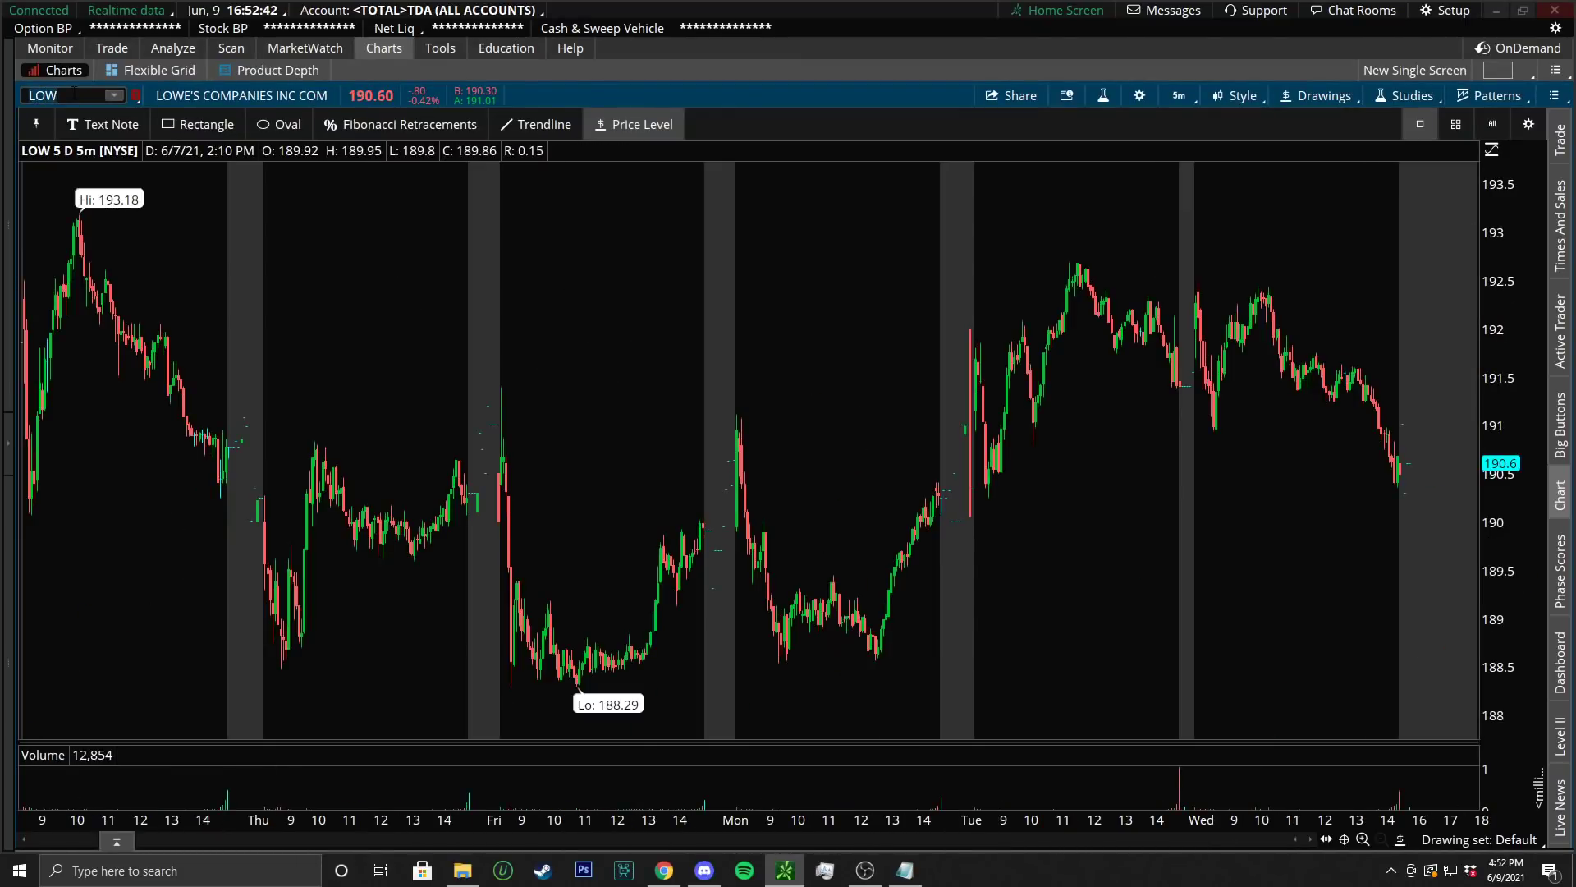
pyautogui.write('BYND')
pyautogui.press('Return')
# View BYND on the 1 Y : W timeframe and switch it to 1 Y : 1D
pyautogui.click(1179, 95)
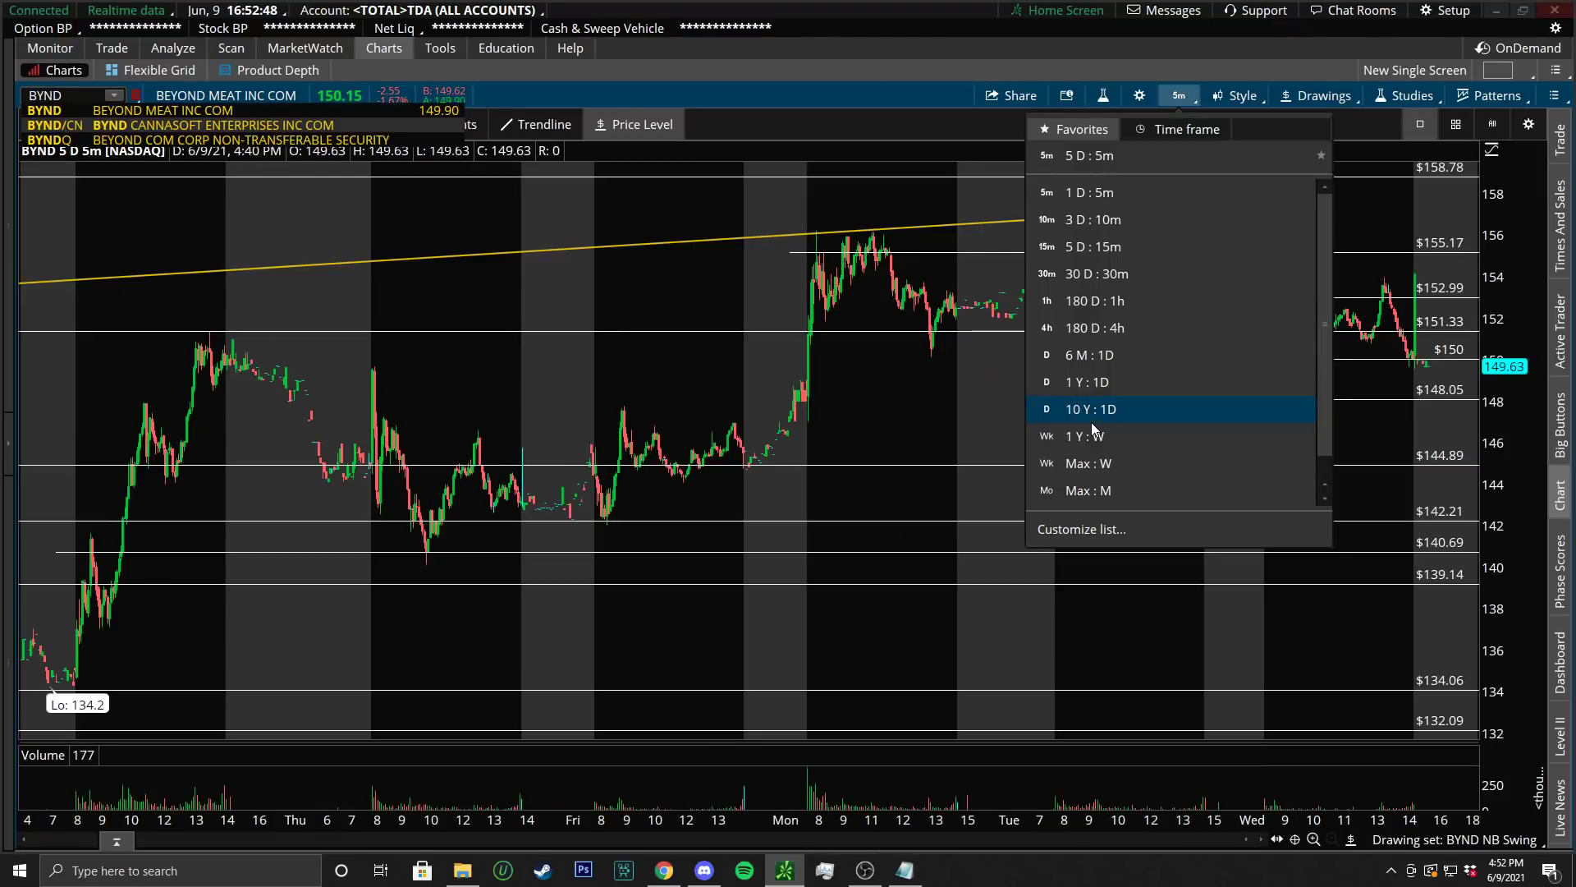
pyautogui.click(1111, 438)
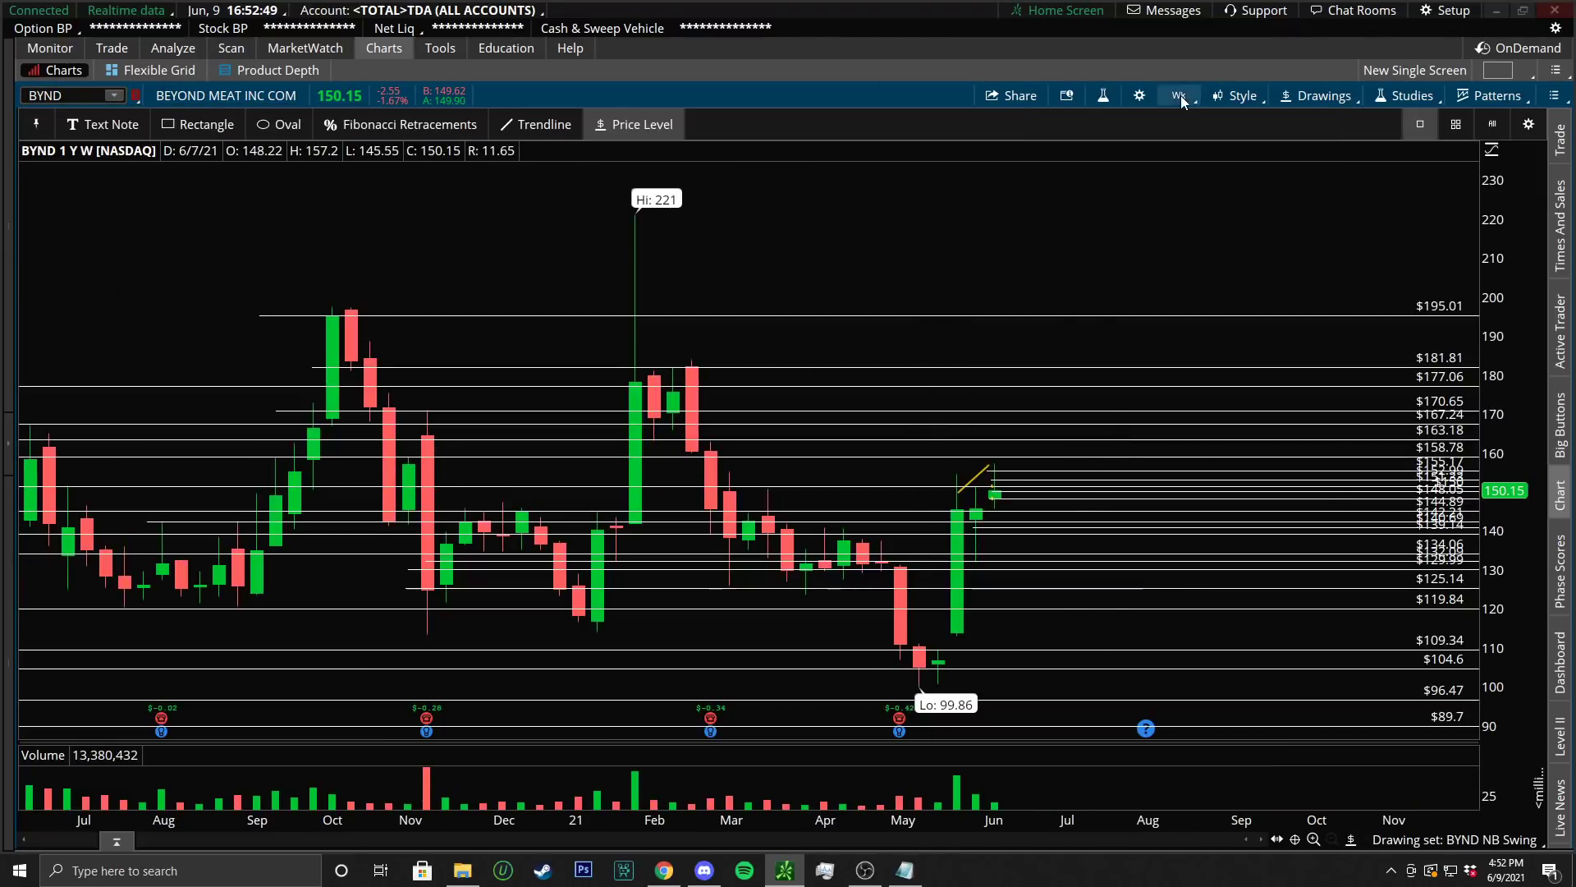
pyautogui.click(1179, 95)
pyautogui.click(1121, 411)
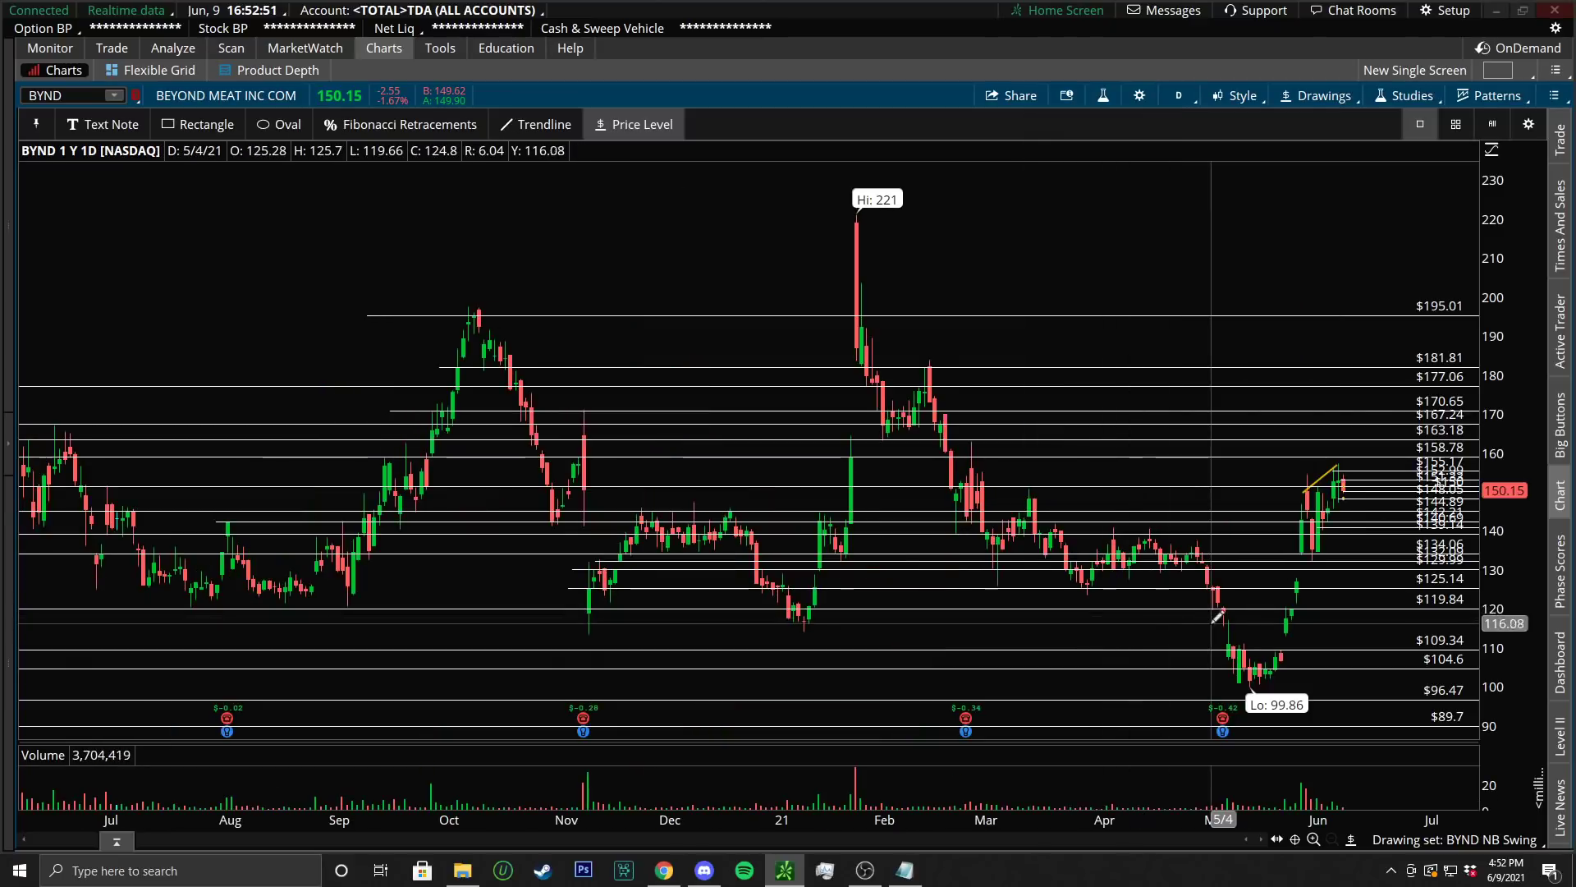
# Highlight the small green BYND candles of mid-May, up to May 19, with three ovals around the $104.6 level
pyautogui.scroll(5, 1024, 665)
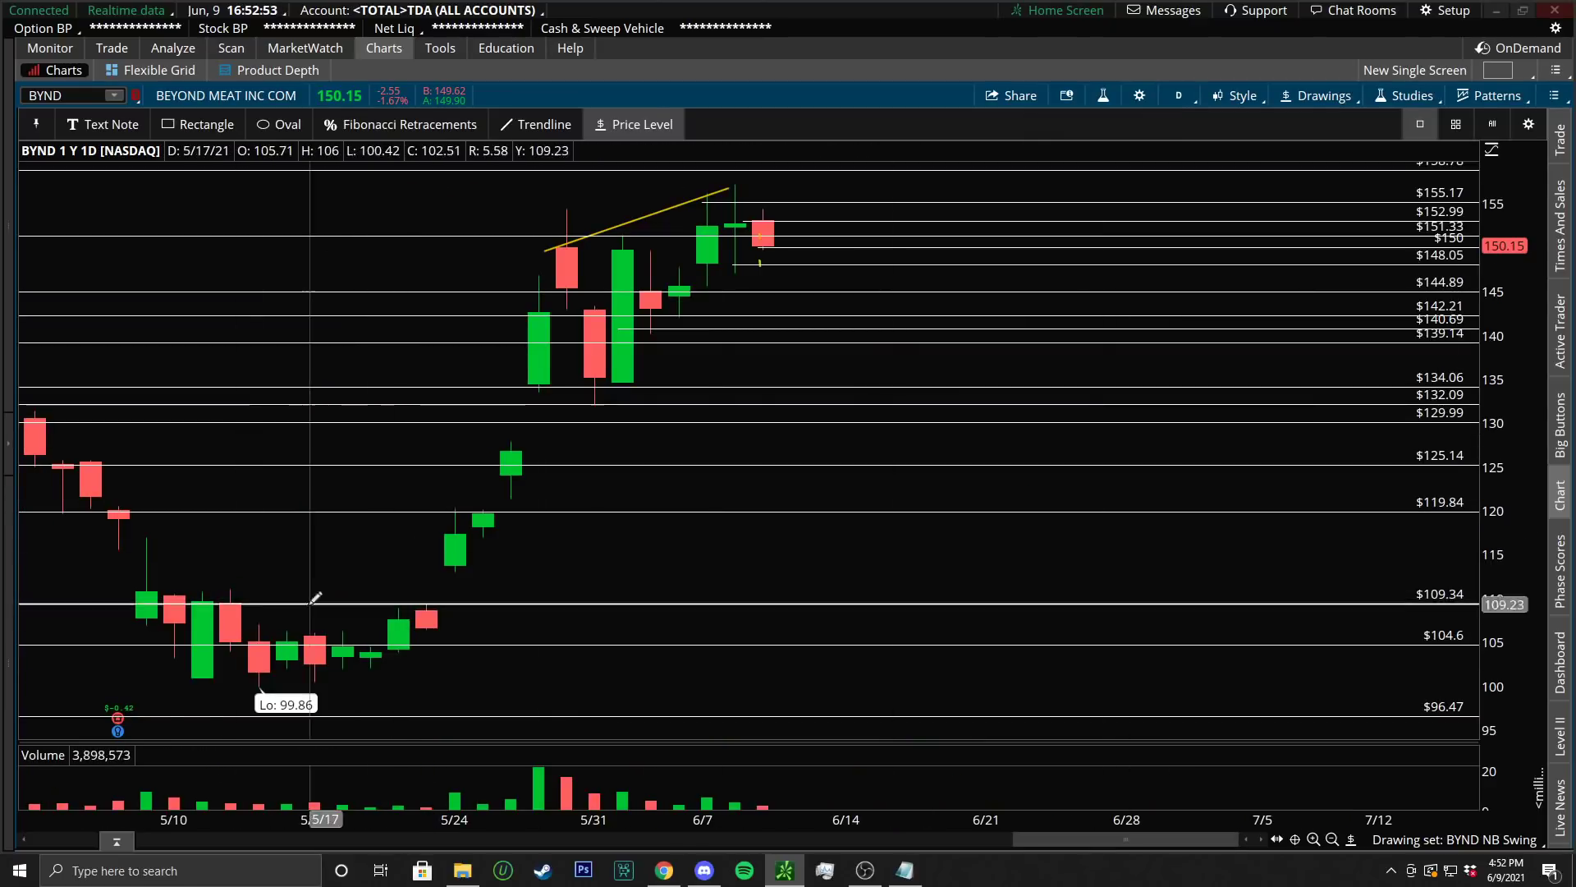
pyautogui.scroll(3, 317, 597)
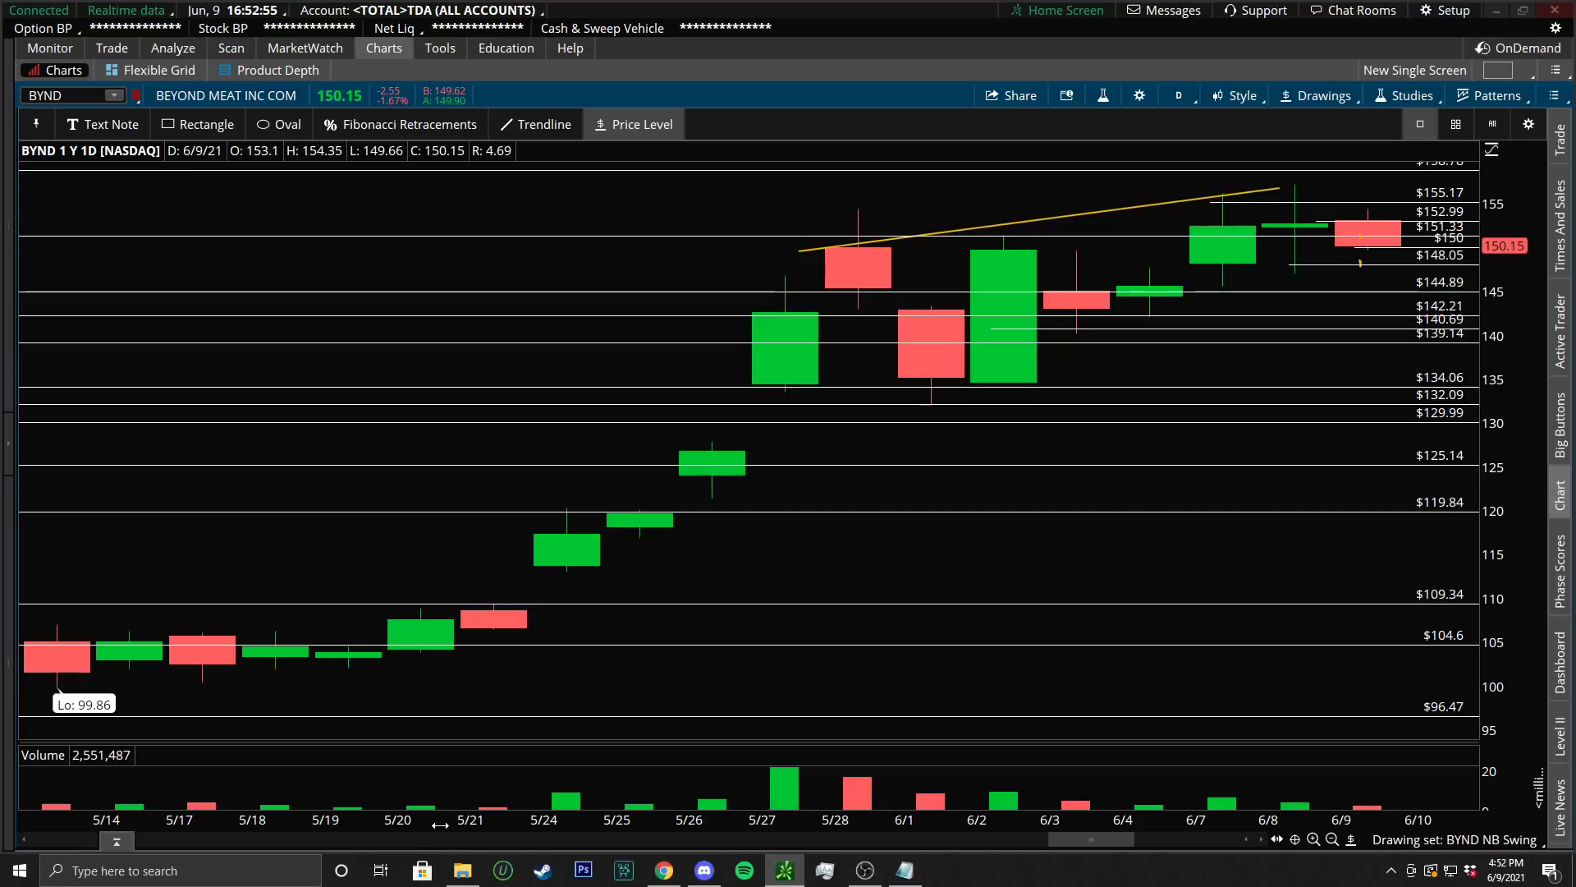
pyautogui.scroll(-2, 440, 824)
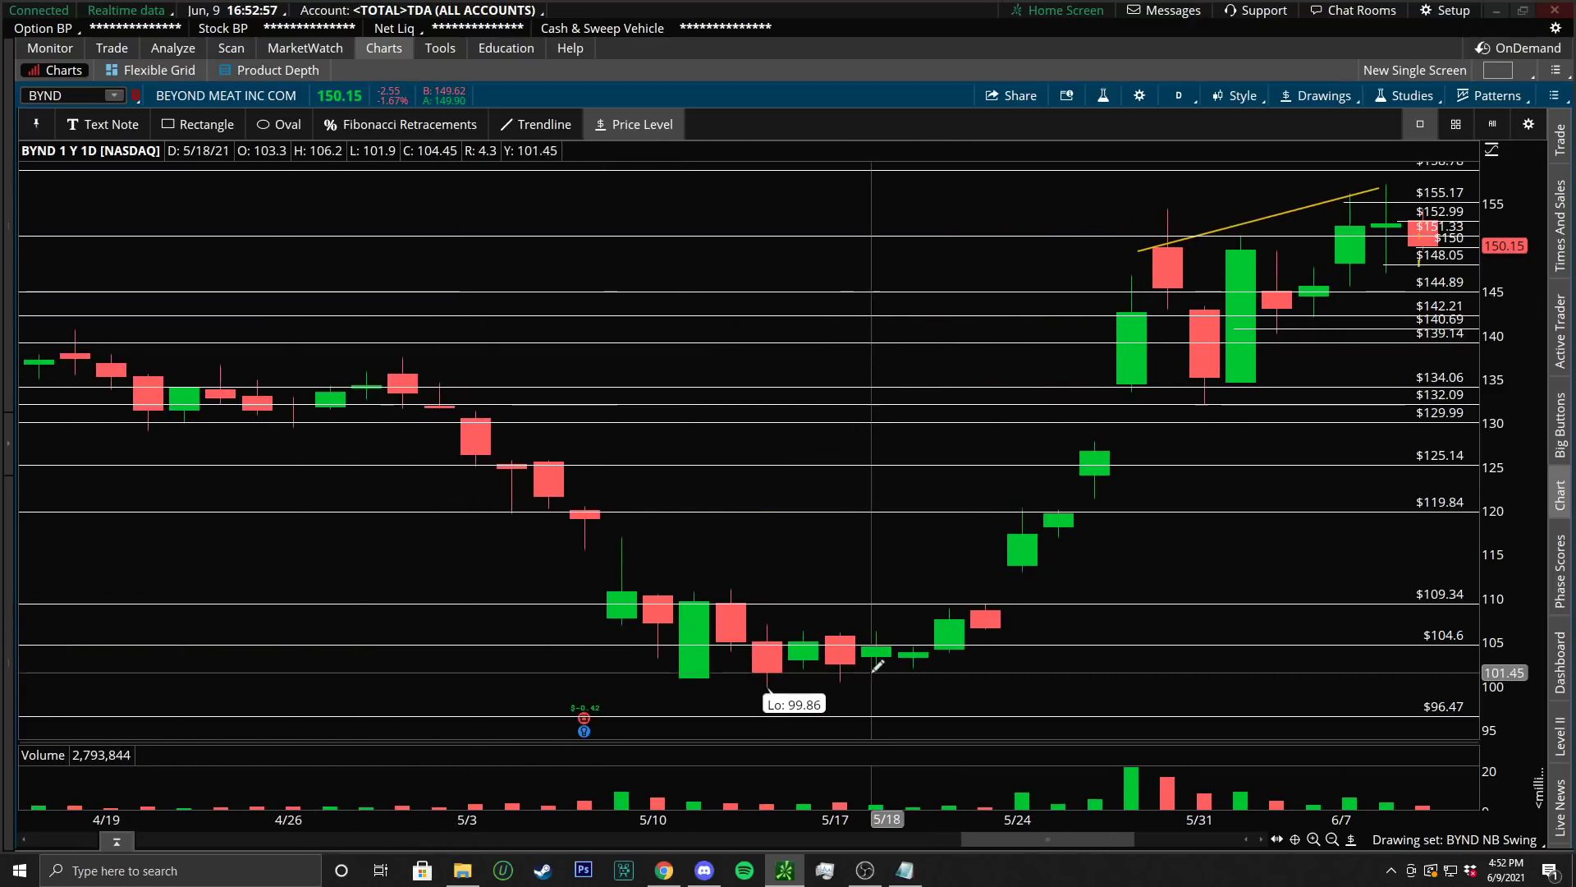
pyautogui.click(278, 128)
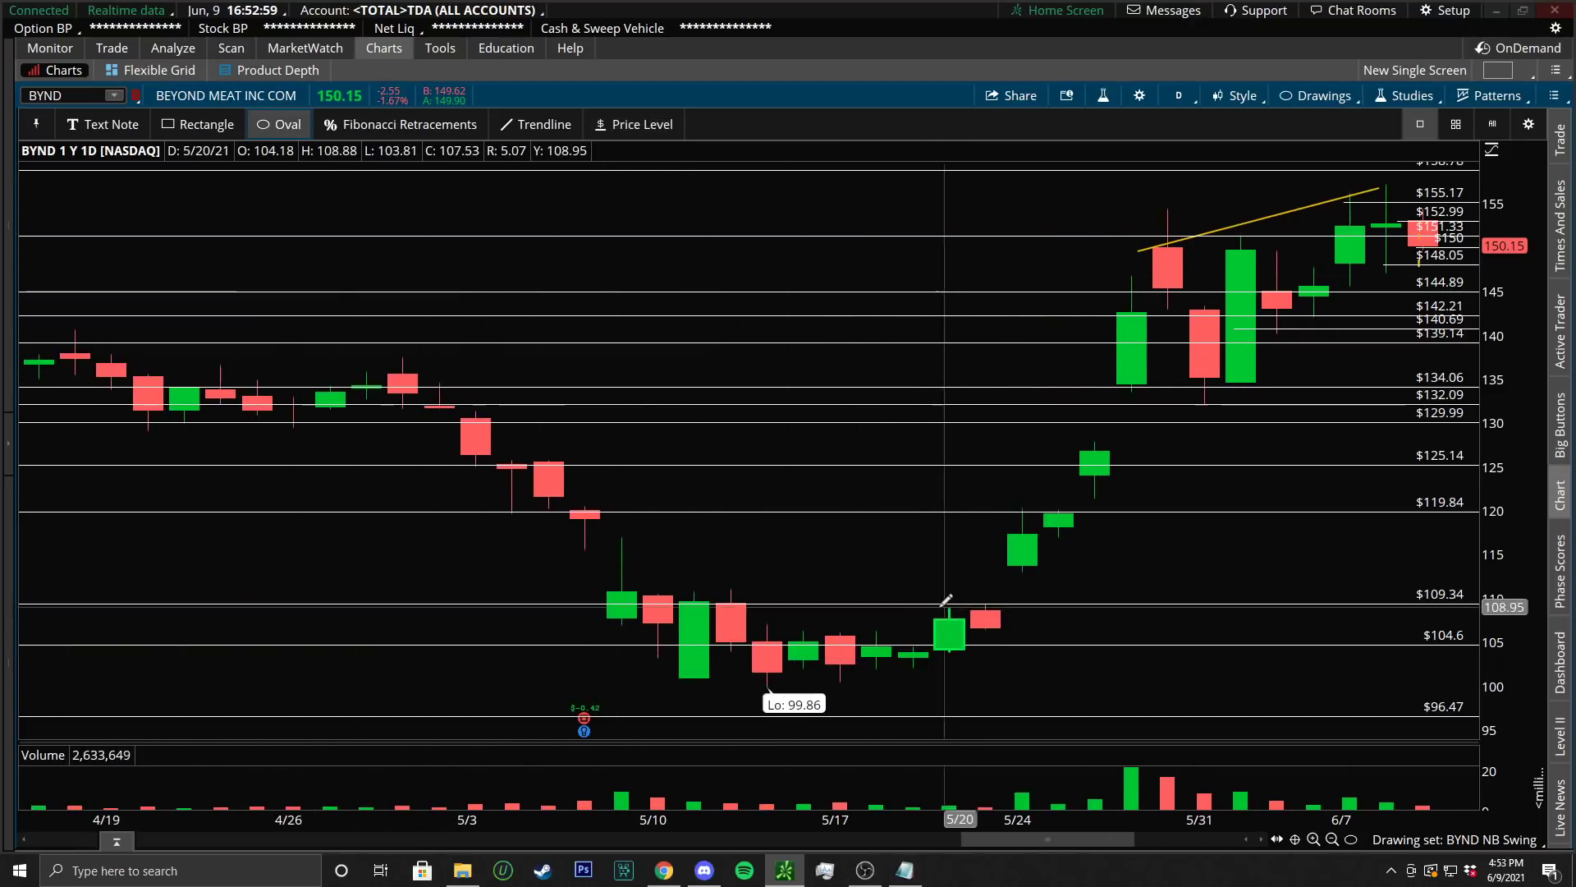
pyautogui.click(836, 615)
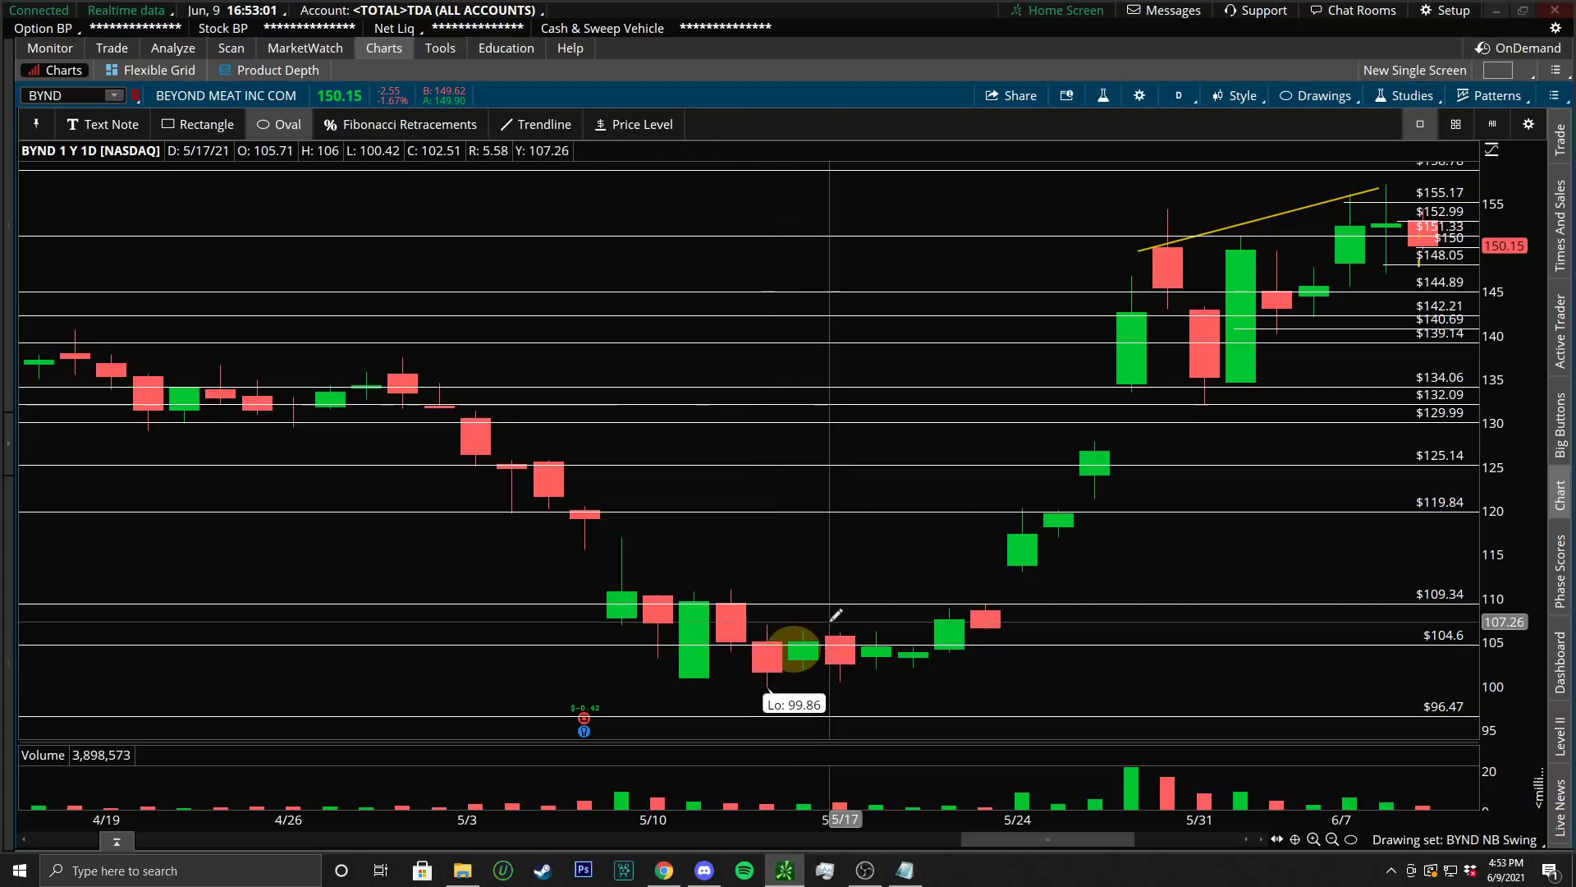
pyautogui.moveTo(828, 628); pyautogui.dragTo(941, 673)
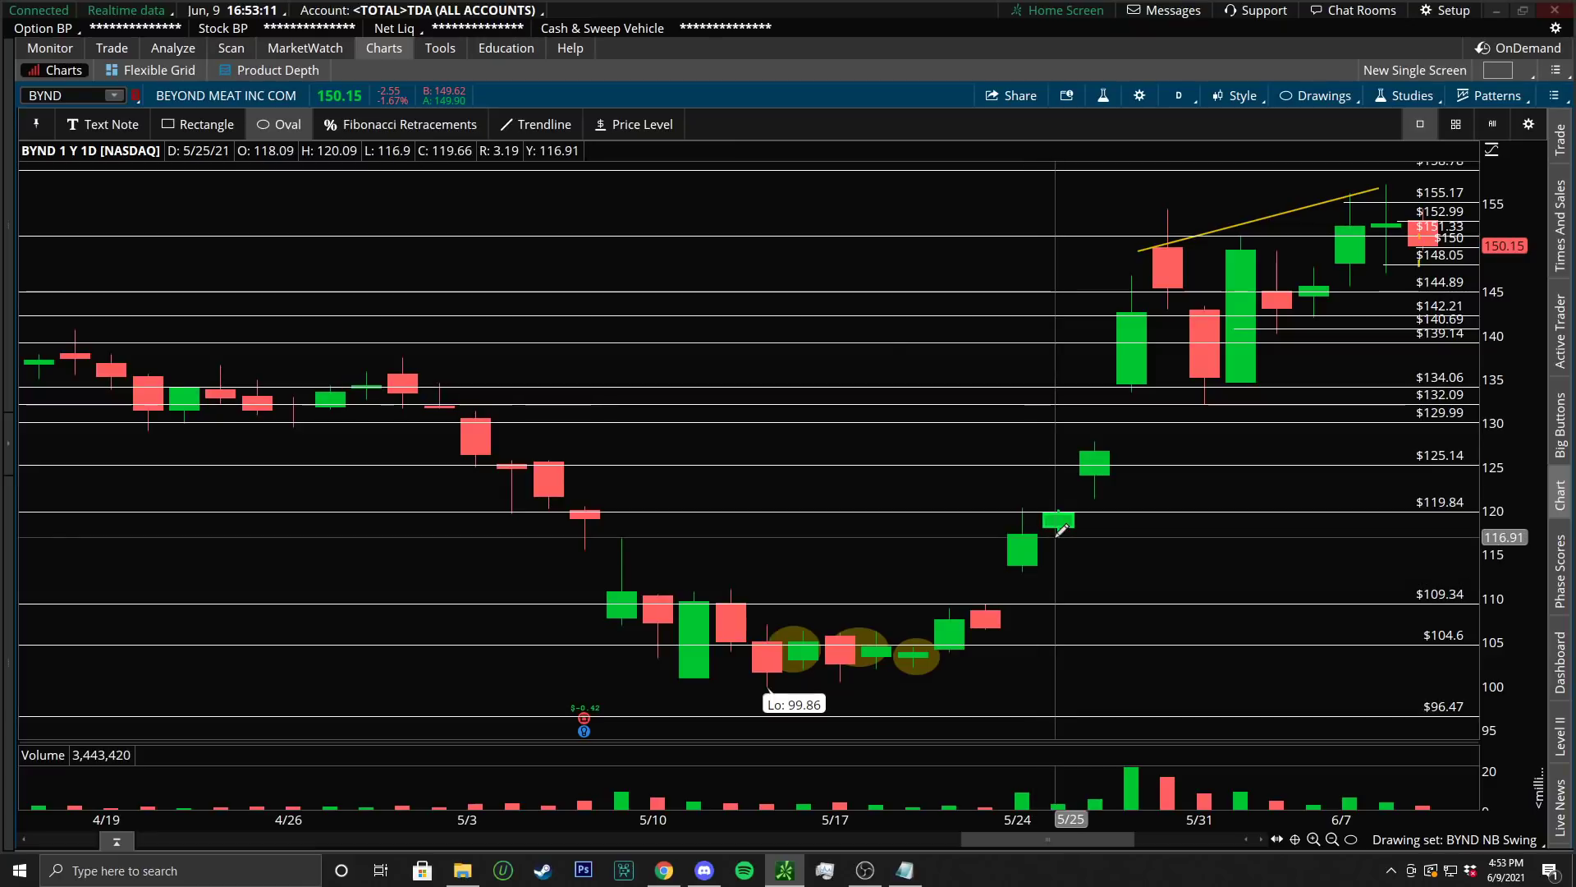
pyautogui.moveTo(901, 563); pyautogui.dragTo(816, 460)
# Try a Fibonacci retracement from the May 19 candle up to about $107.5
pyautogui.click(392, 124)
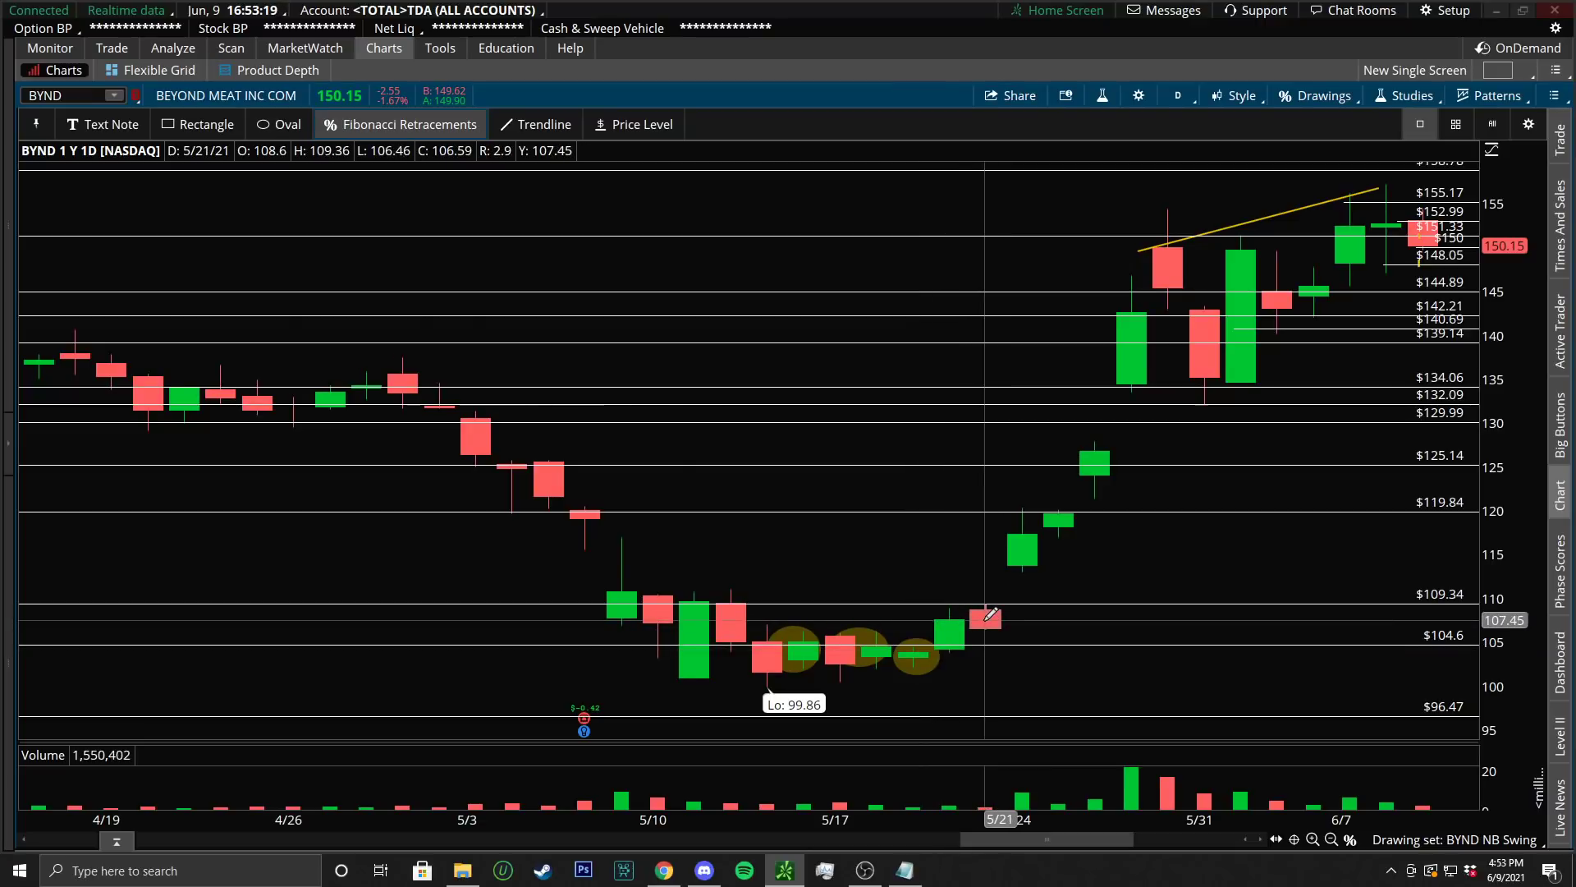
pyautogui.click(911, 649)
pyautogui.click(907, 609)
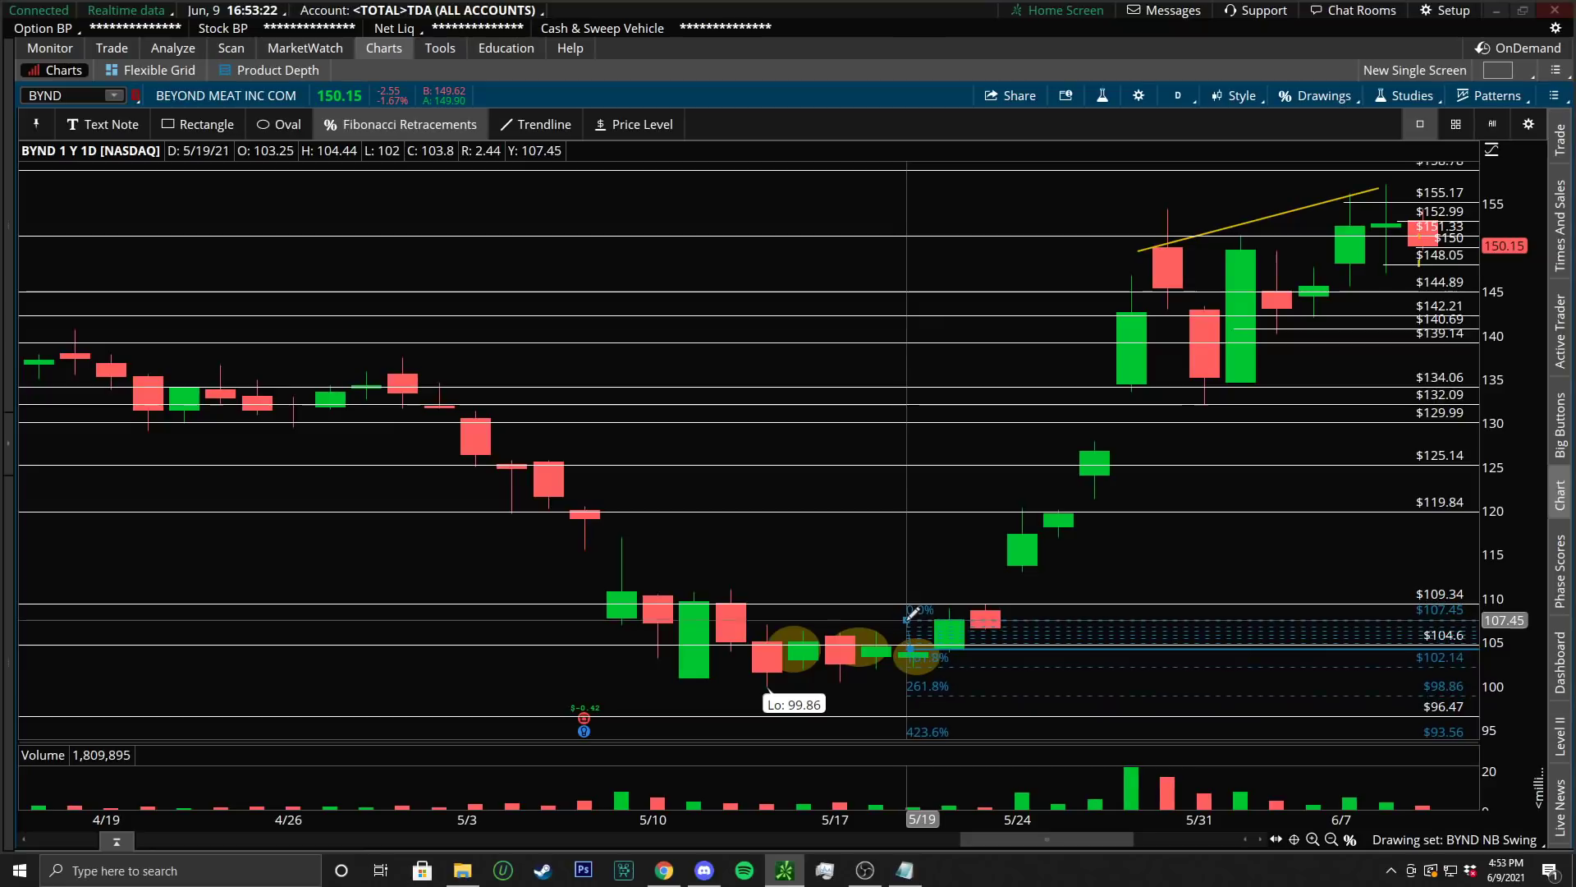
# Add a price level at about $106 above the circled May candles and remove the Fibonacci retracement
pyautogui.click(645, 125)
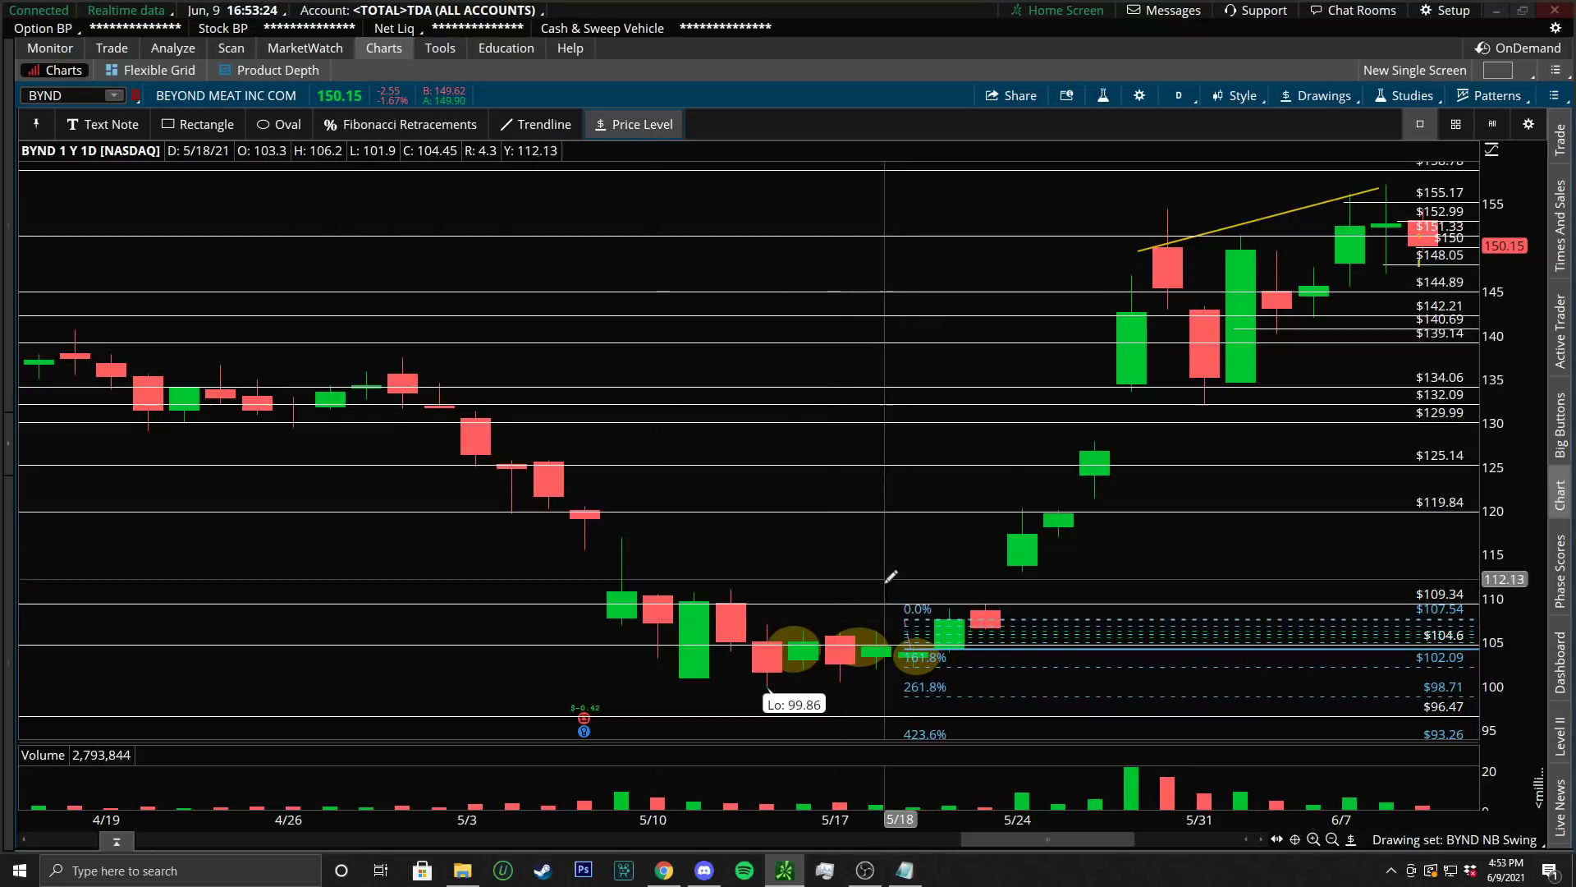
pyautogui.click(903, 633)
pyautogui.rightClick(925, 617)
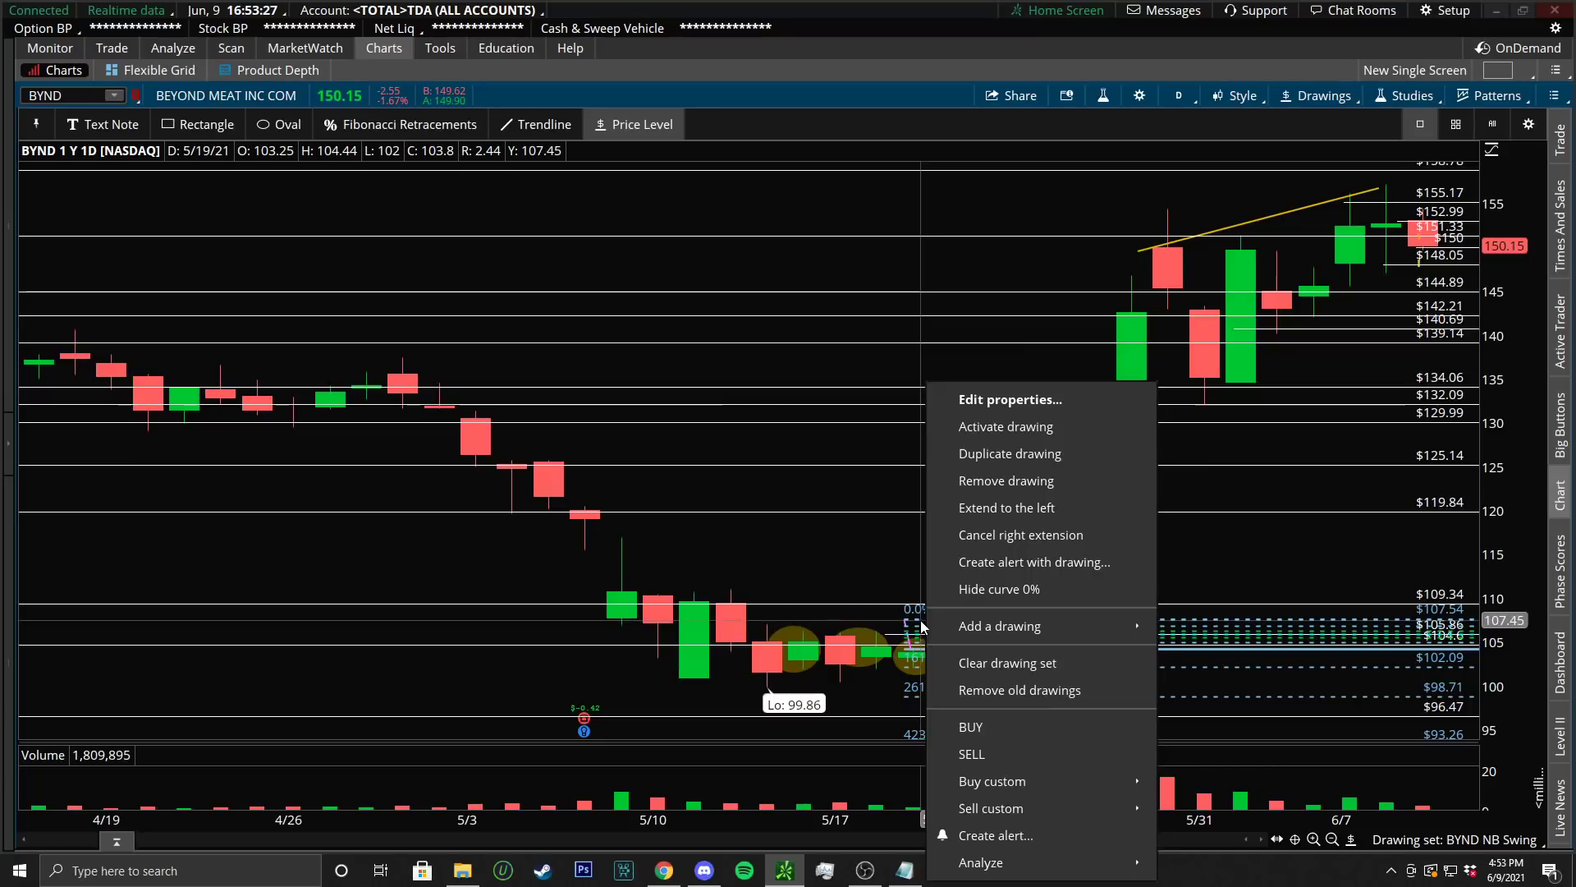
pyautogui.click(997, 667)
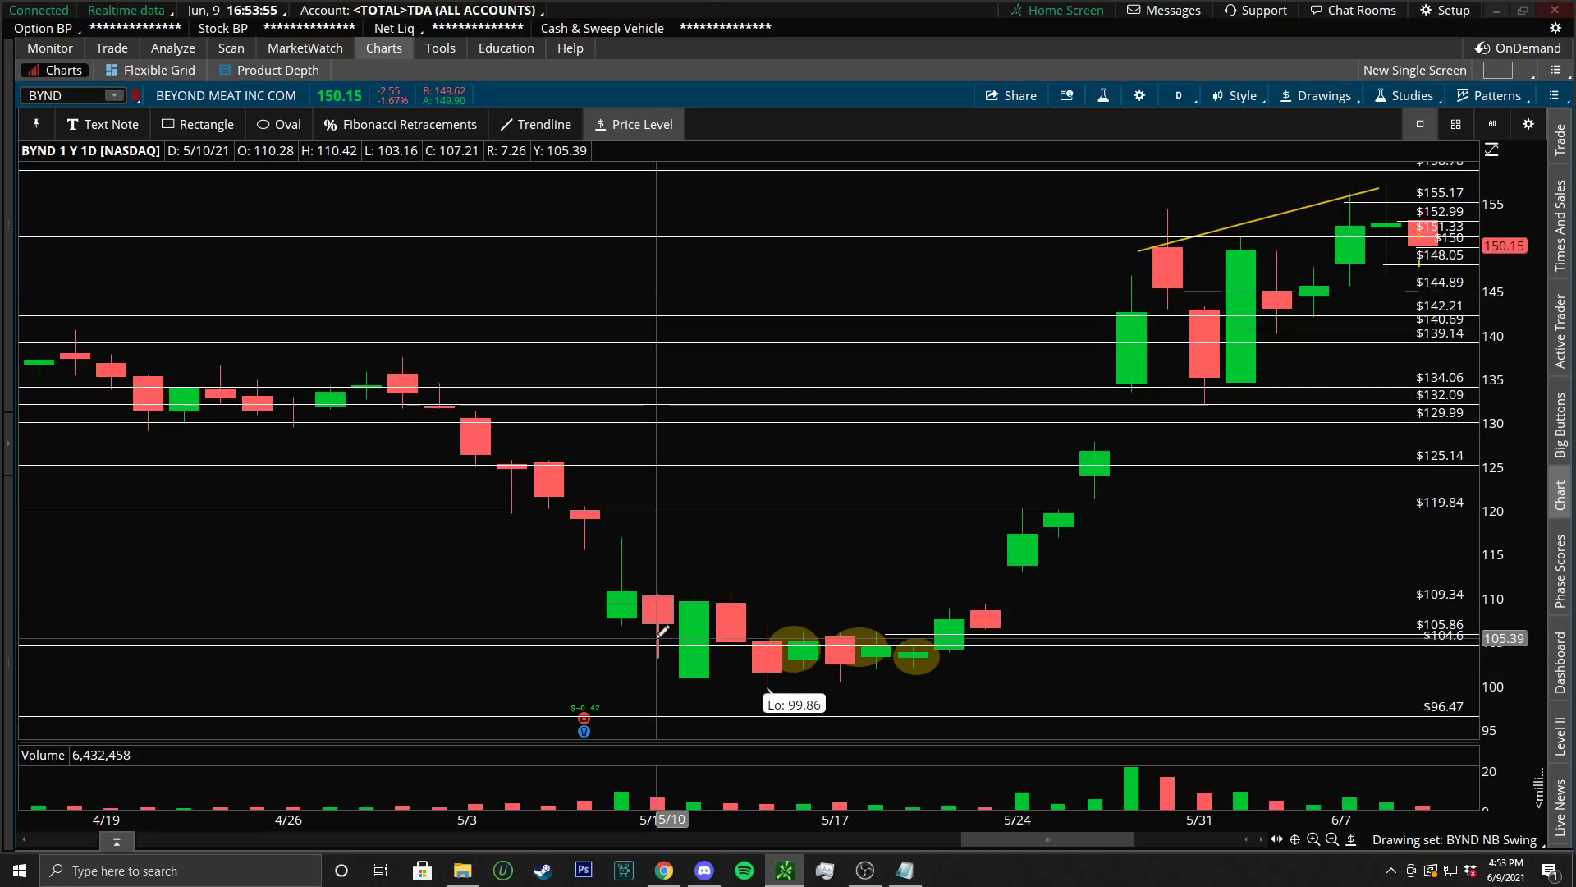
# Try to remove the $105.86 price level beside the circled May candles
pyautogui.scroll(3, 781, 436)
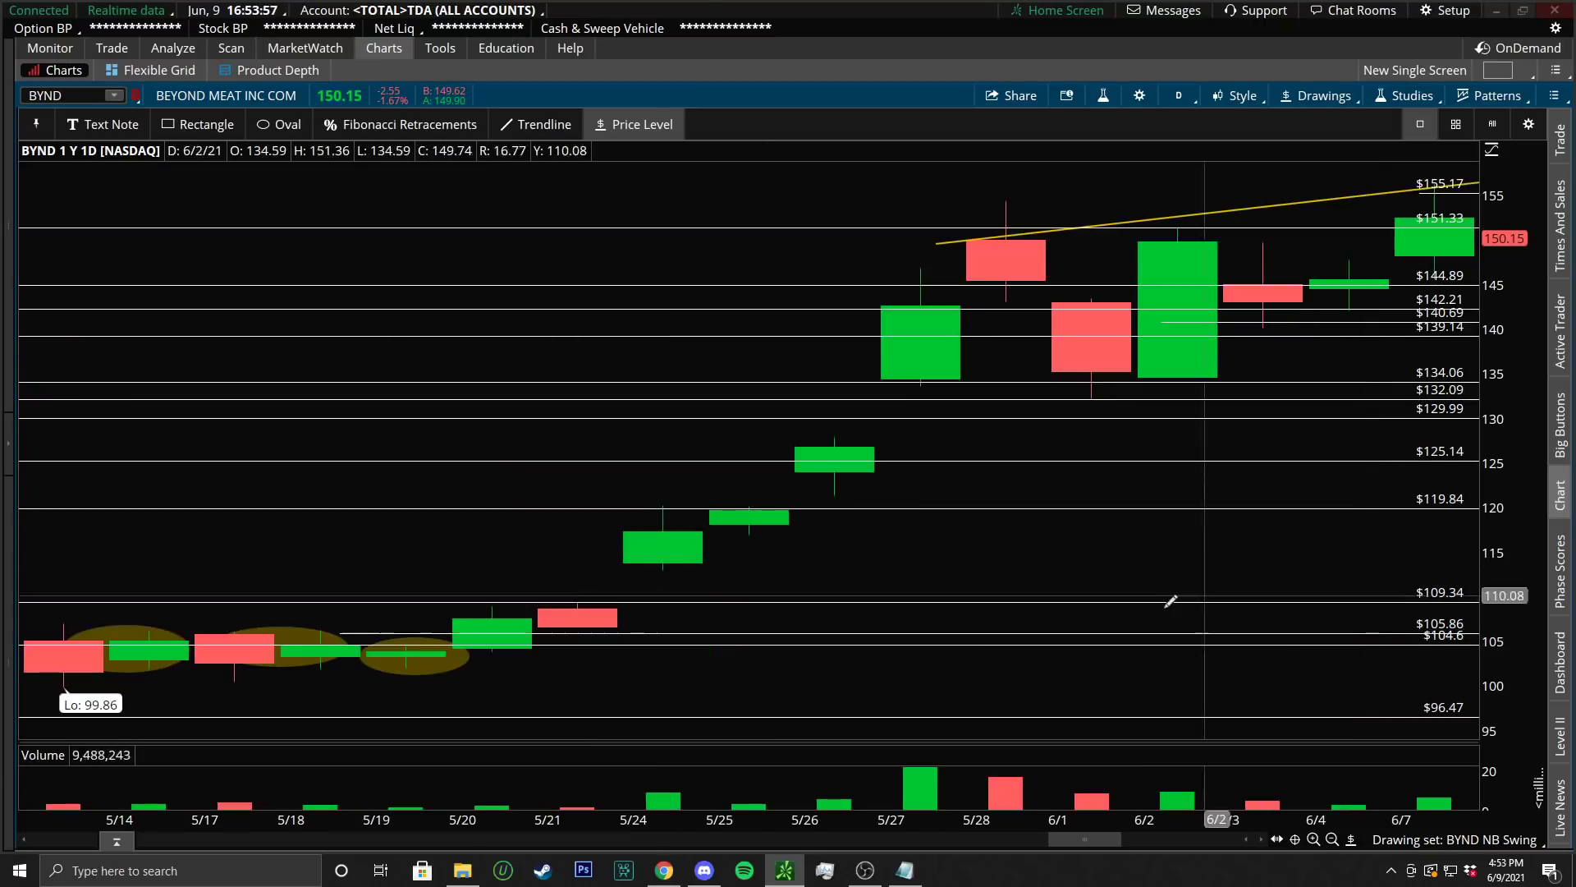
pyautogui.rightClick(443, 633)
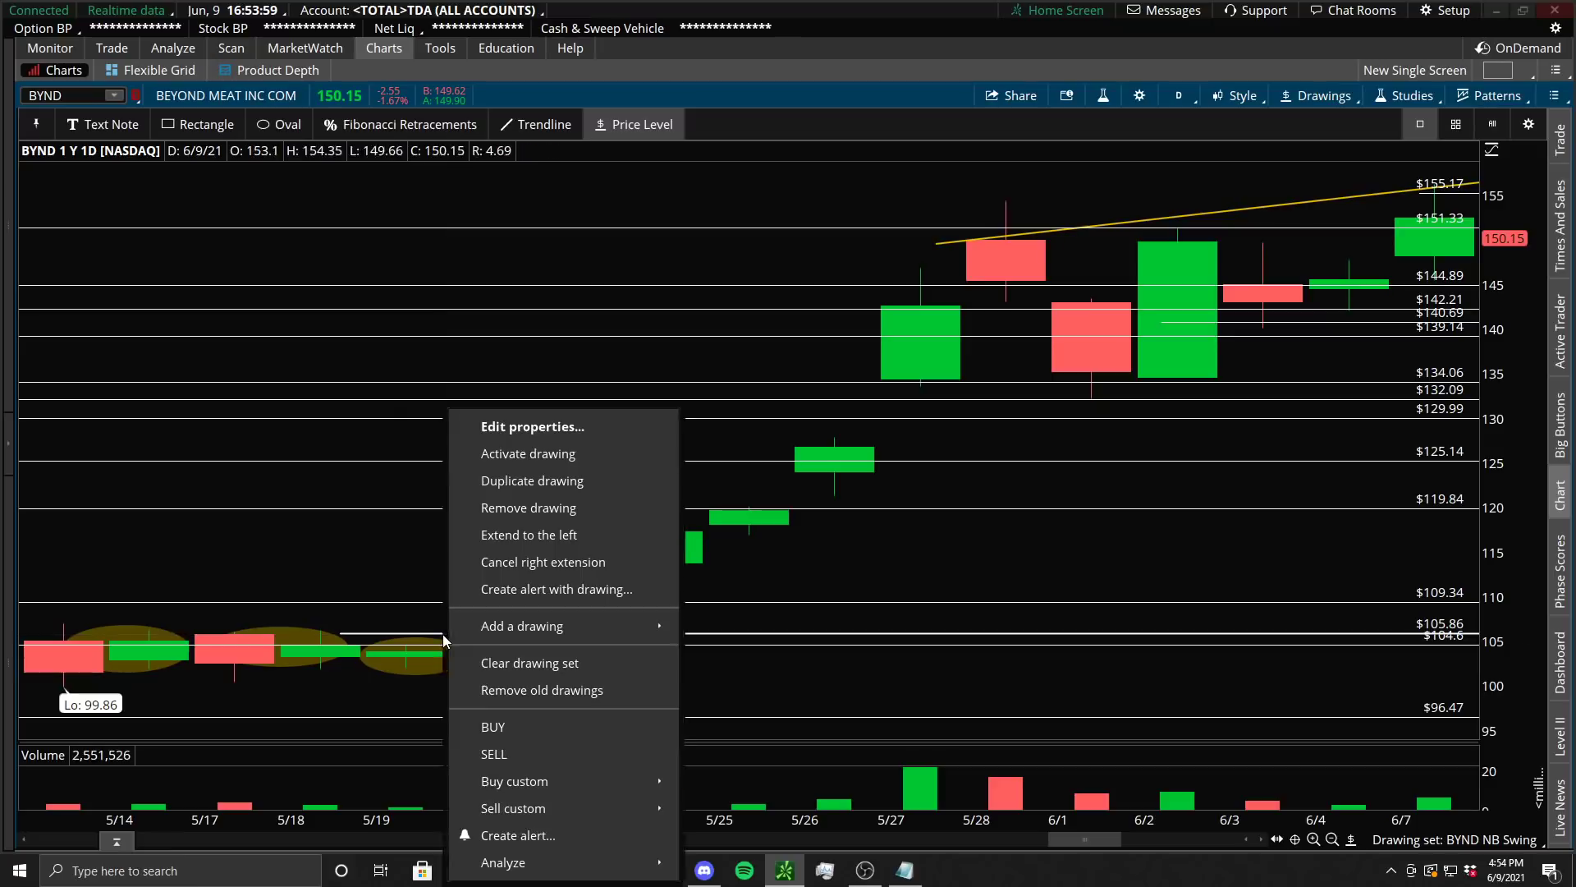
pyautogui.click(637, 492)
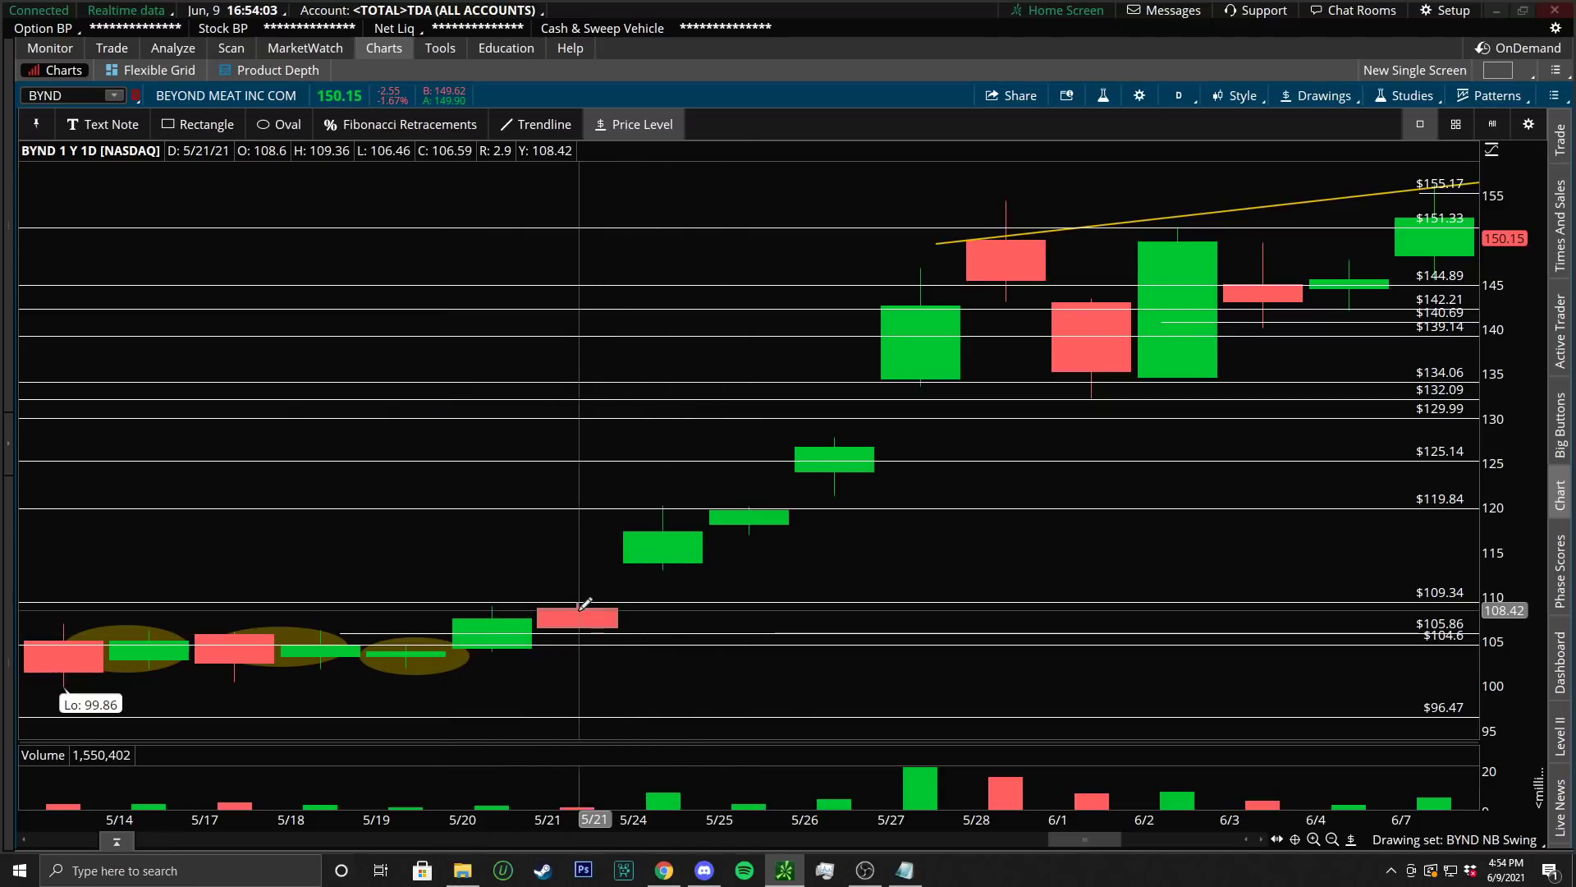
# Switch the BYND chart from the daily view to the 1 D : 5m time frame
pyautogui.scroll(-5, 583, 605)
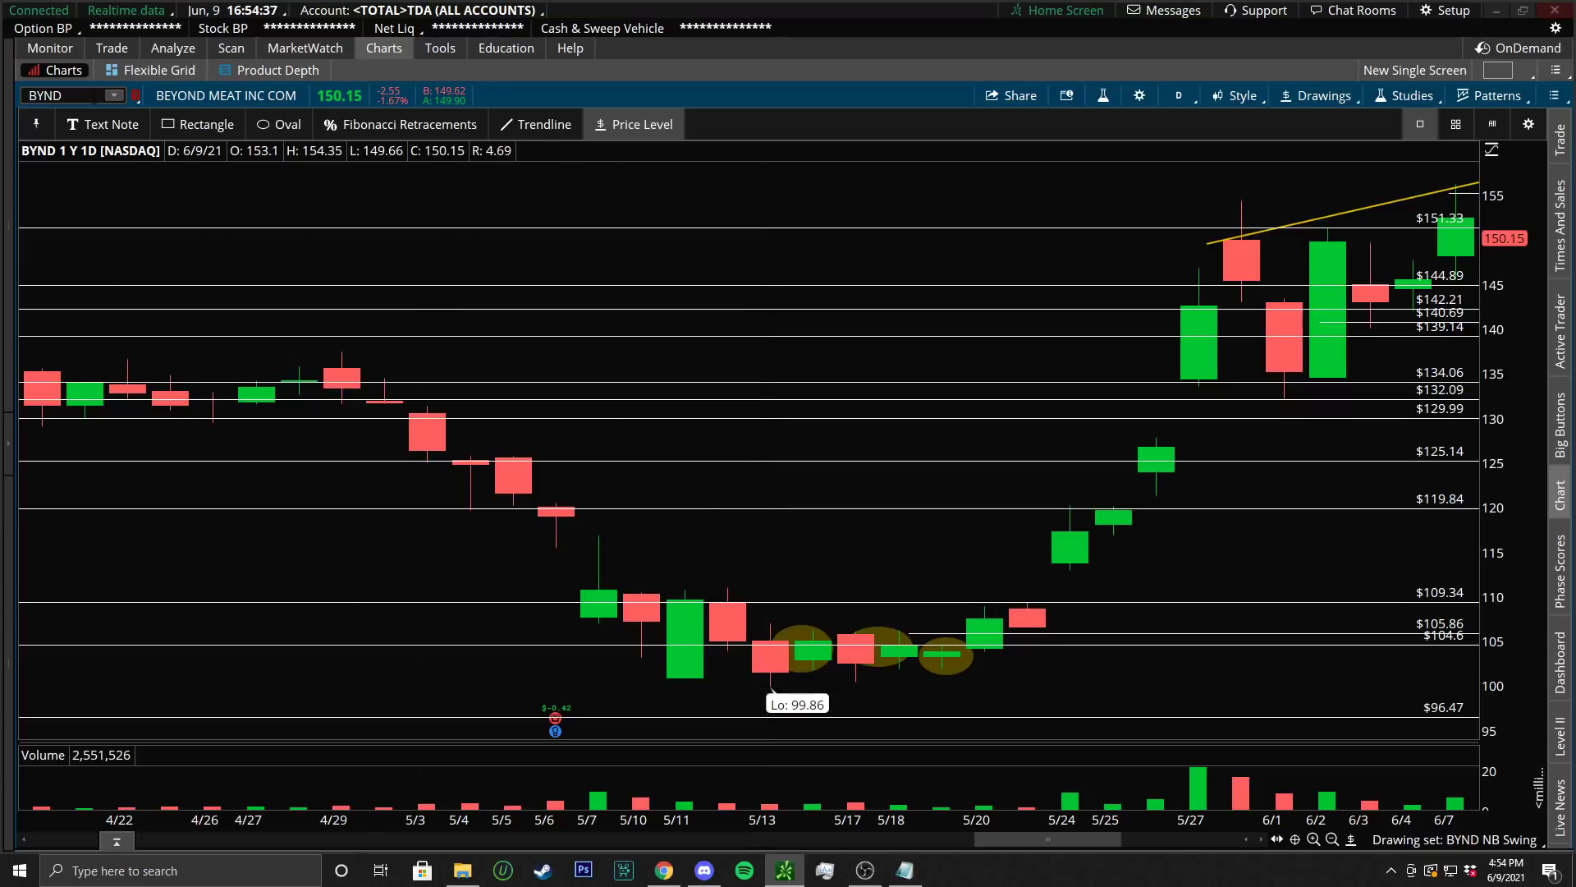
pyautogui.click(1178, 95)
pyautogui.click(1122, 197)
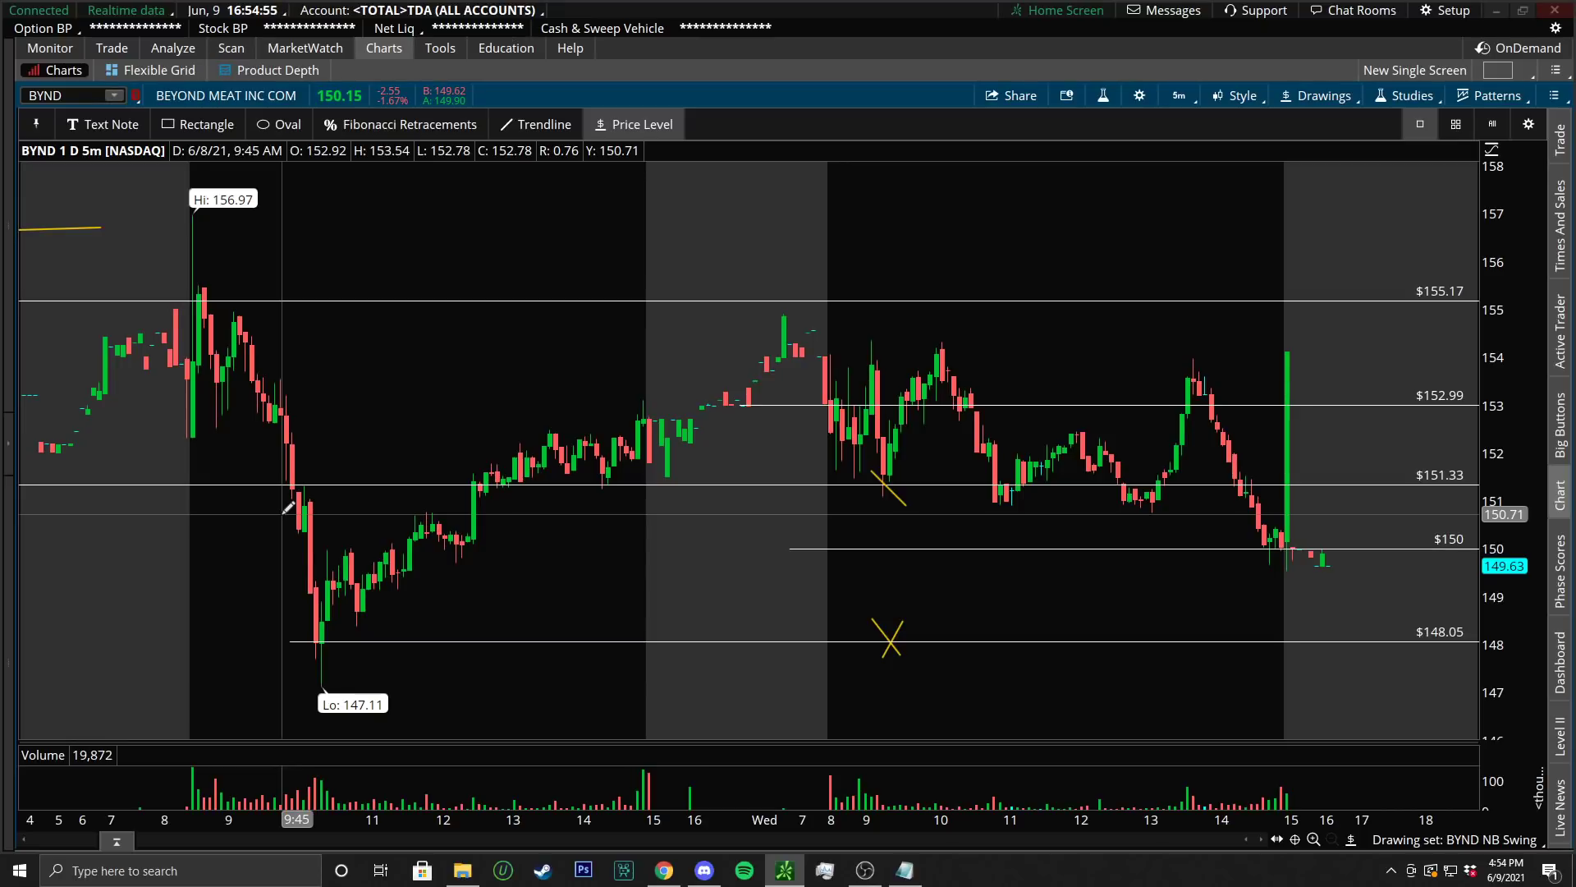
# Draw two short slanted trendlines across the June 8 drop, at the $151.33 and $148.05 price levels
pyautogui.click(537, 124)
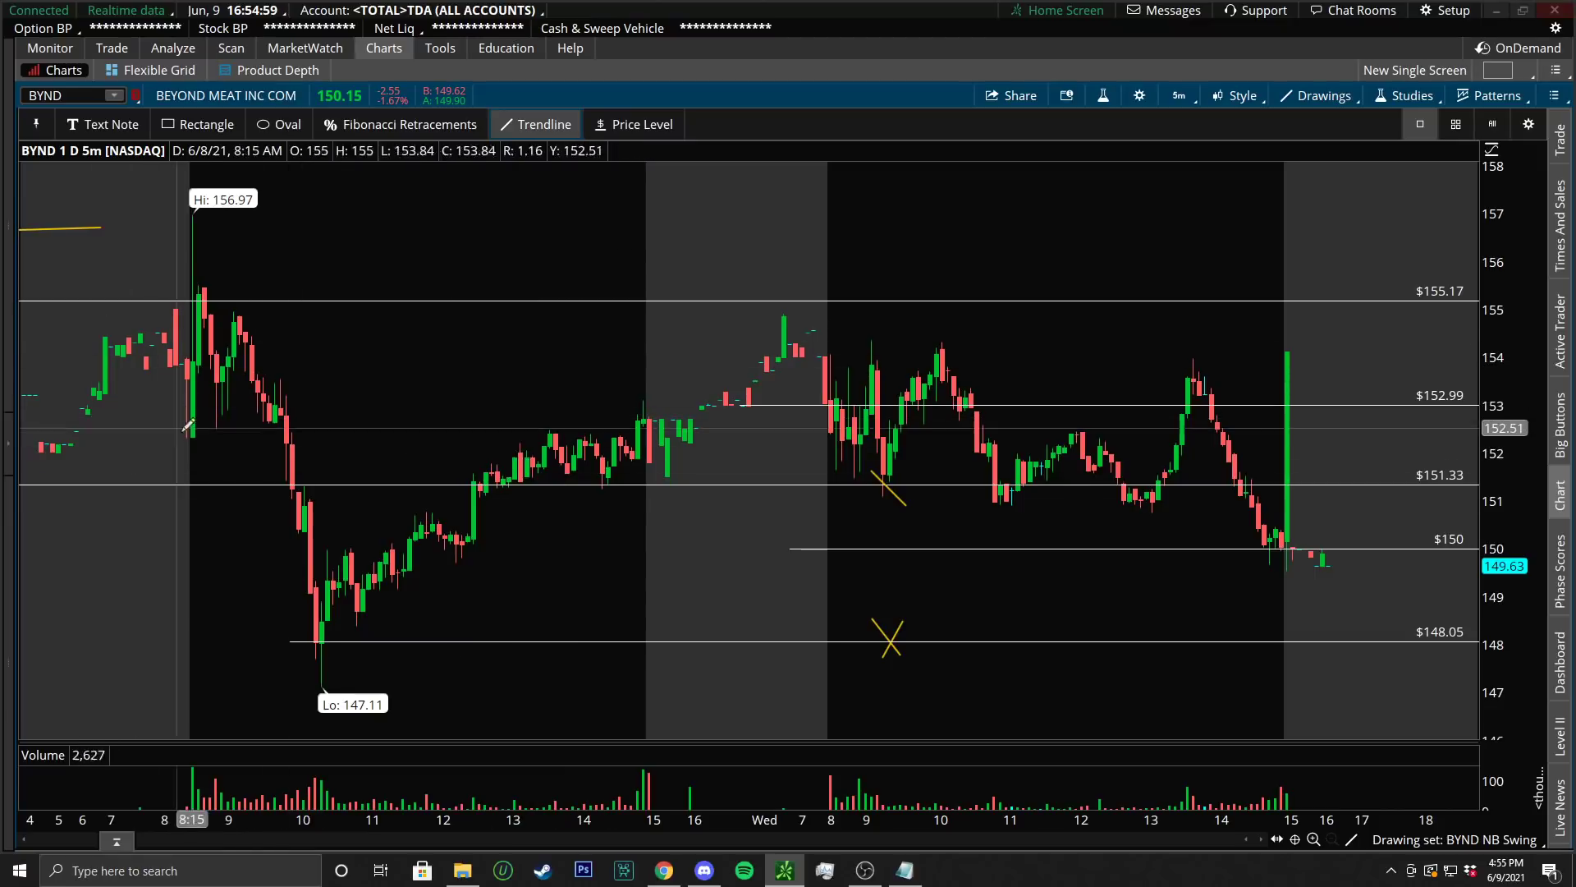
pyautogui.moveTo(259, 465); pyautogui.dragTo(330, 509)
pyautogui.moveTo(285, 616); pyautogui.dragTo(338, 659)
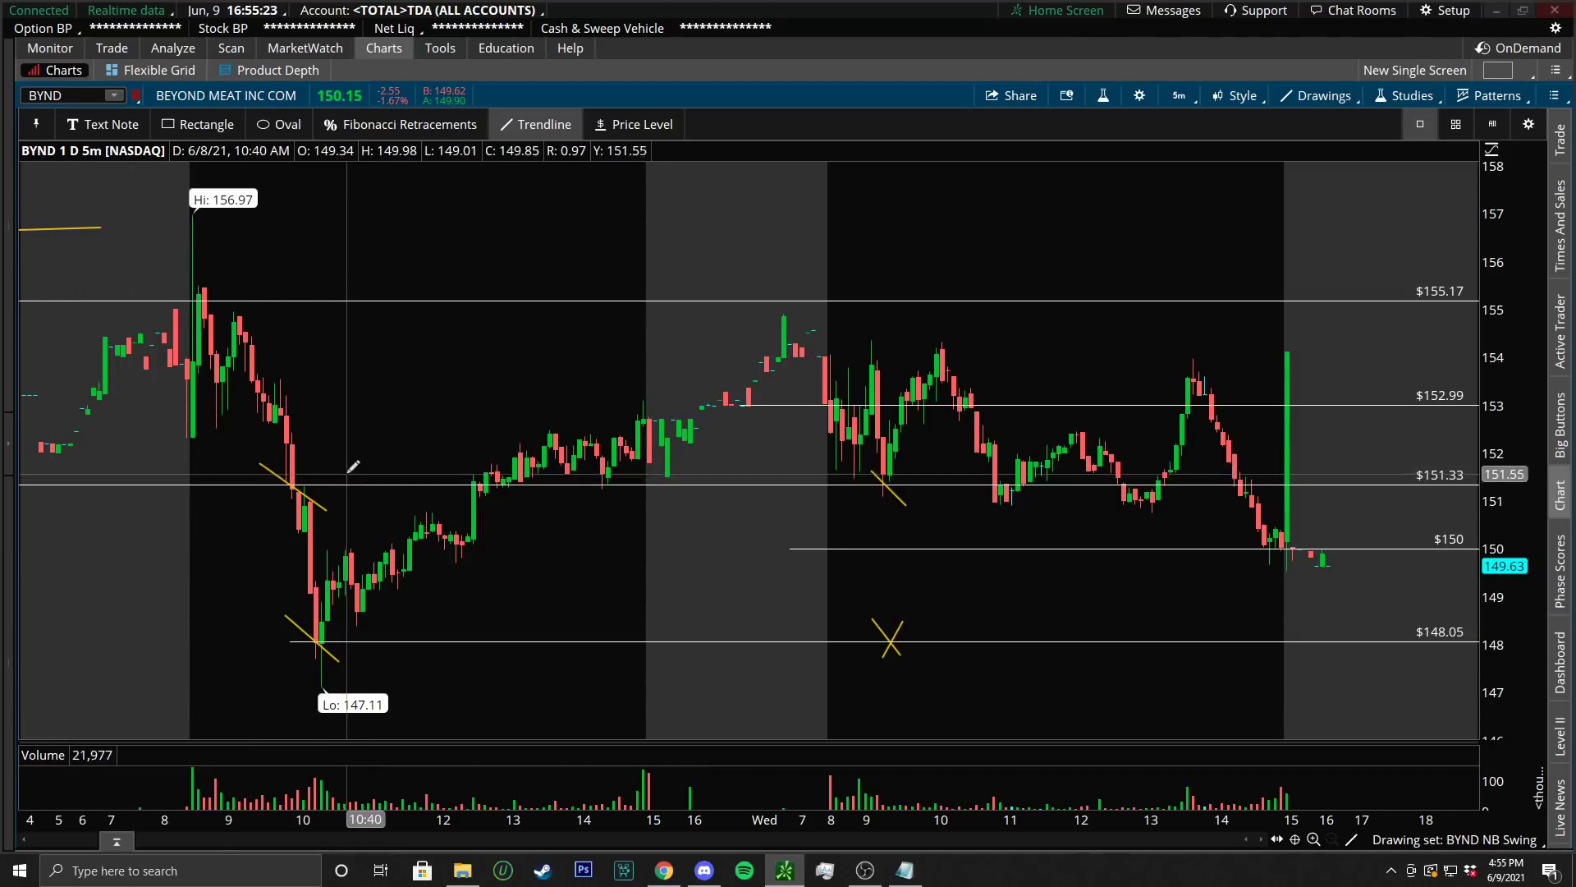
# Draw a nearly horizontal trendline at about $149.4 through the June 8 drop and rebound, and cross it with a short slanted line
pyautogui.moveTo(244, 539); pyautogui.dragTo(526, 131)
pyautogui.click(526, 123)
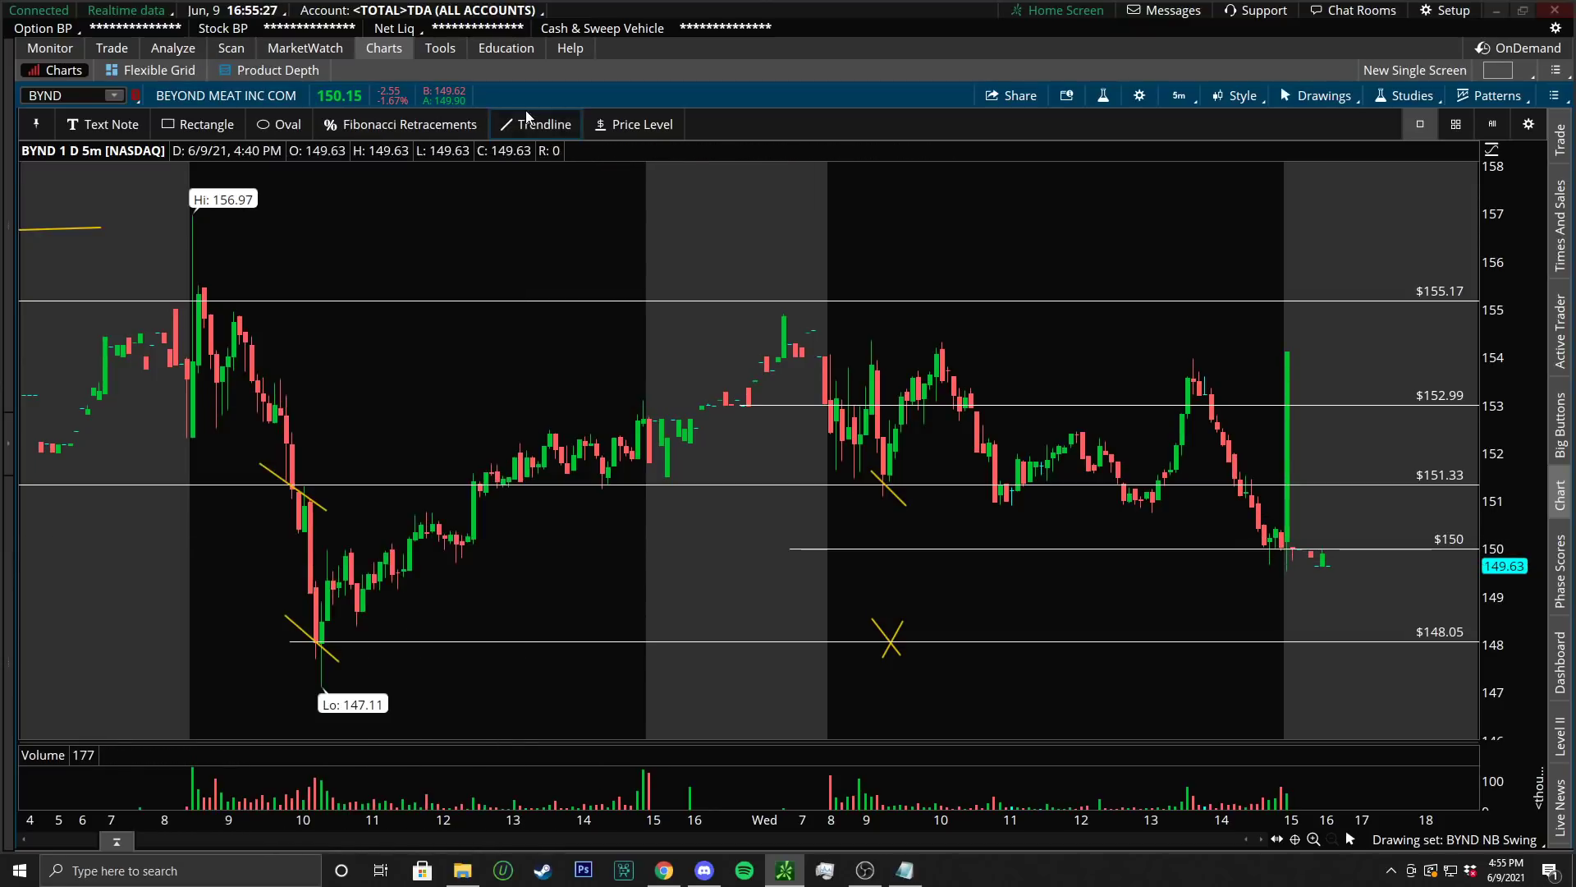
pyautogui.click(534, 124)
pyautogui.click(223, 577)
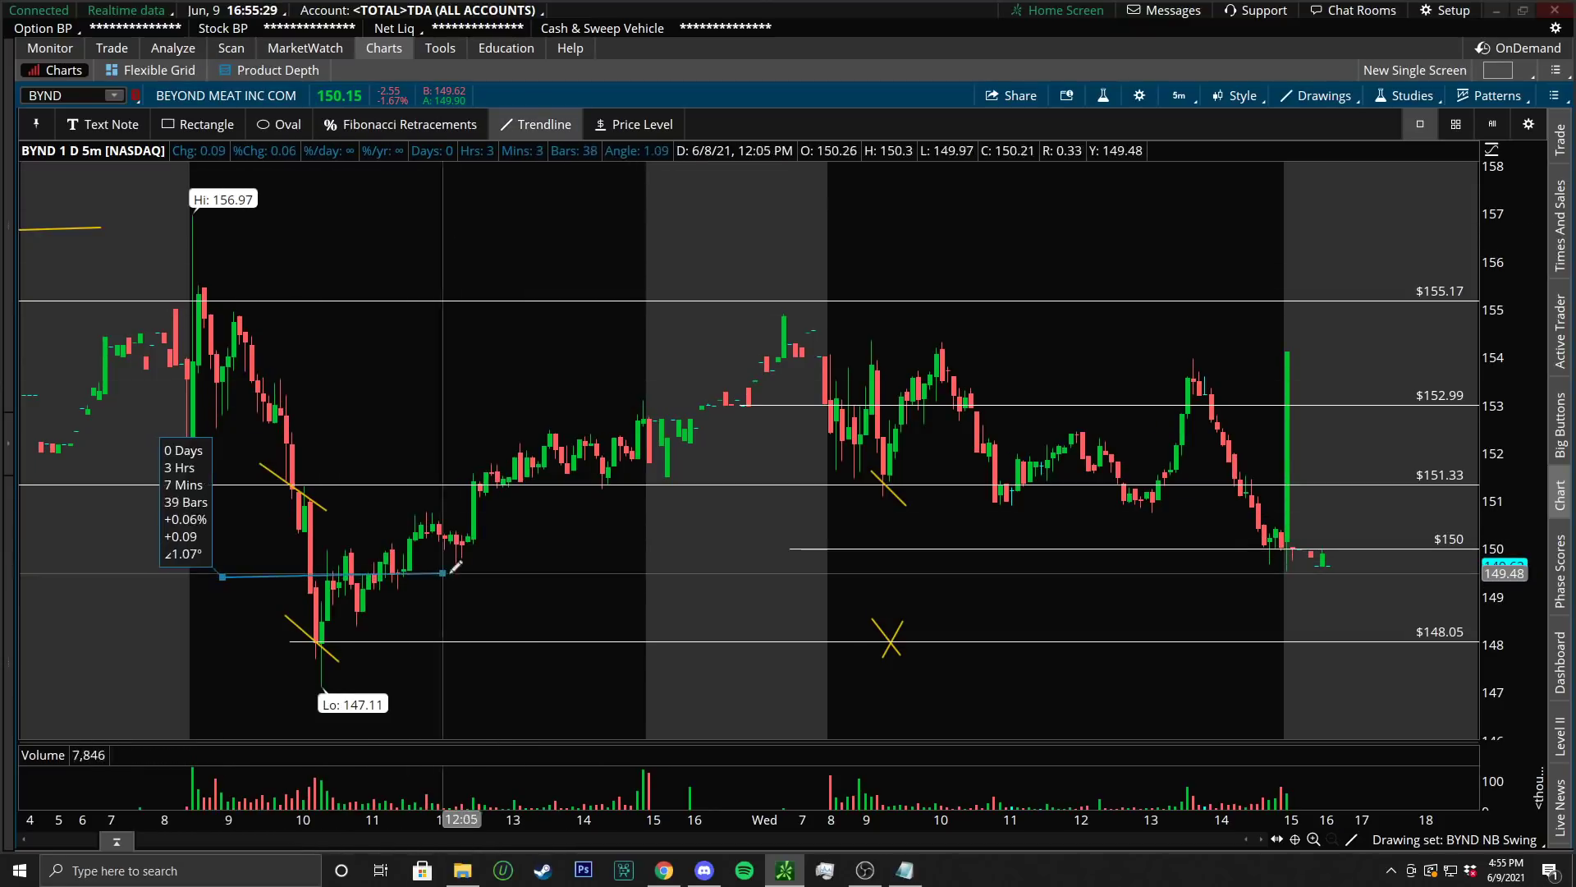
pyautogui.click(502, 574)
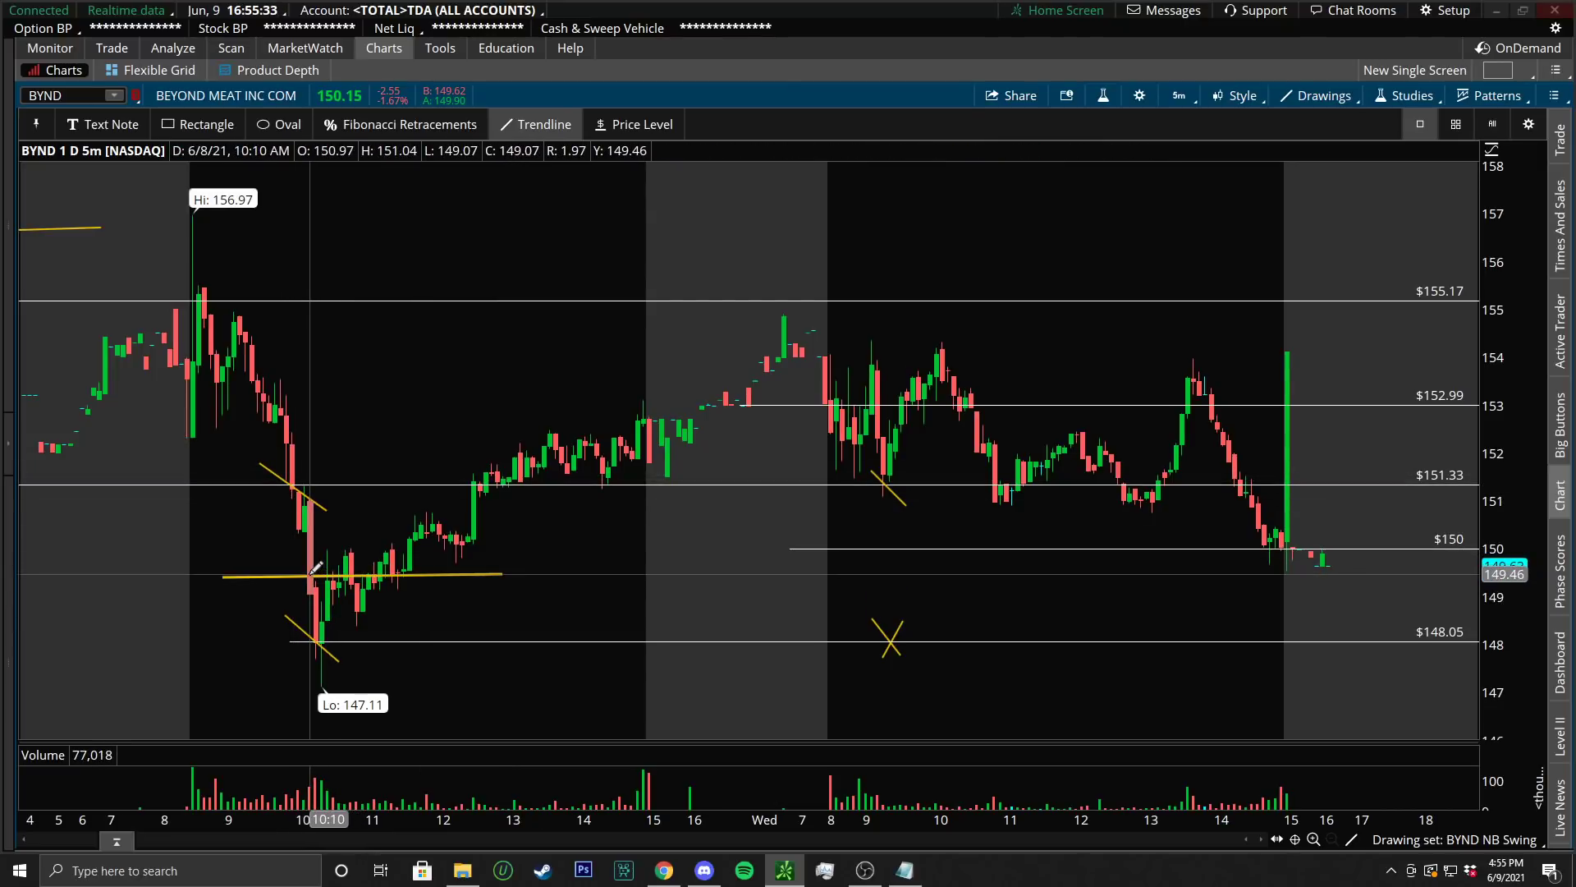
pyautogui.moveTo(315, 567)
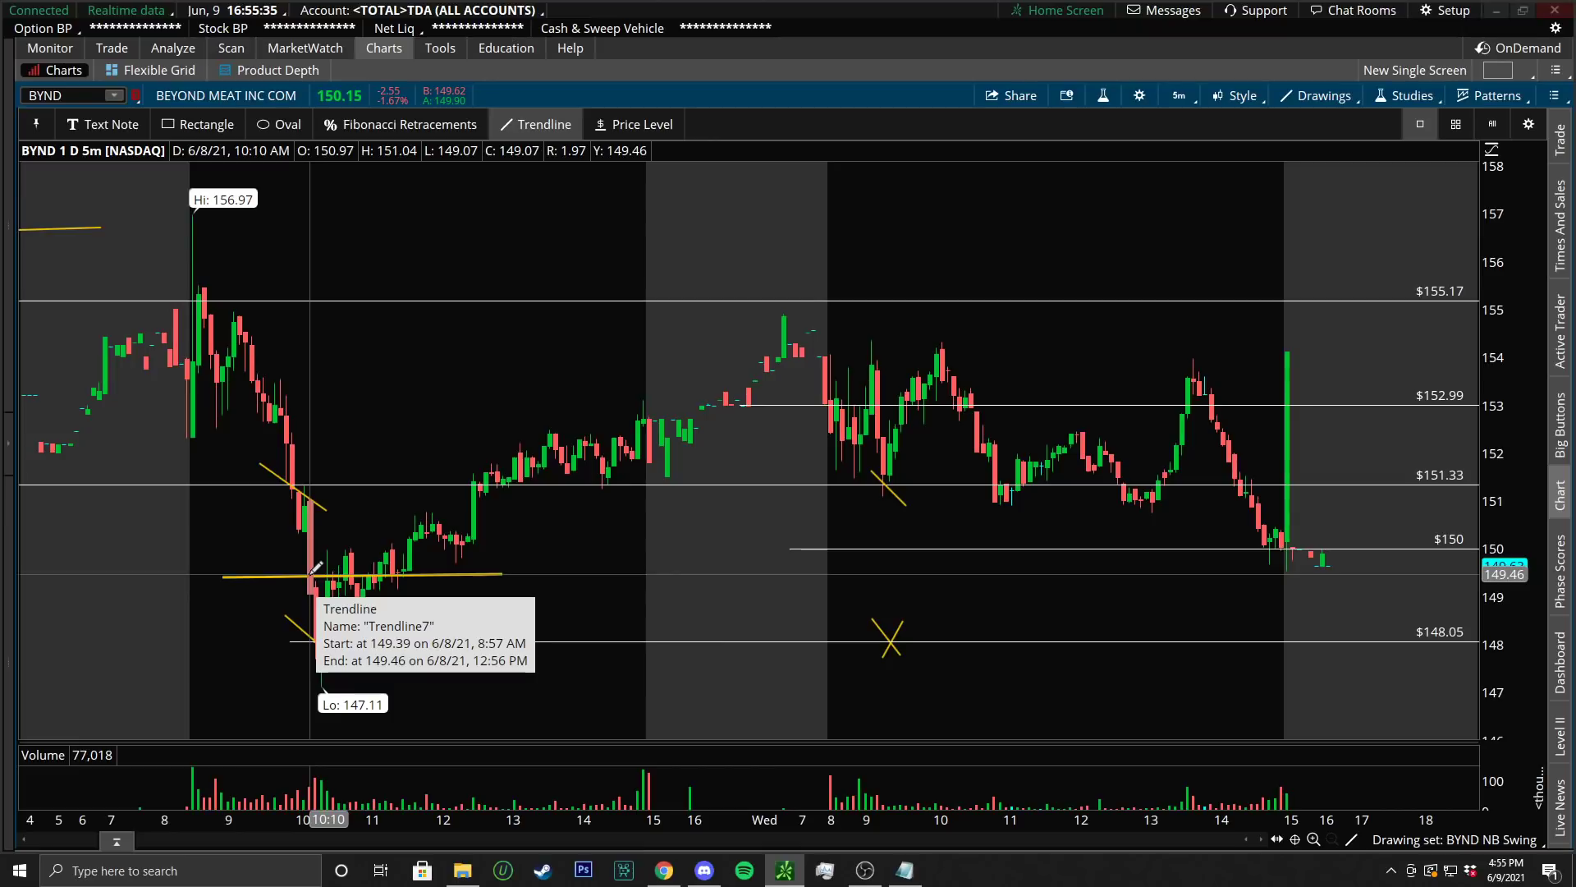
pyautogui.moveTo(295, 562); pyautogui.dragTo(322, 592)
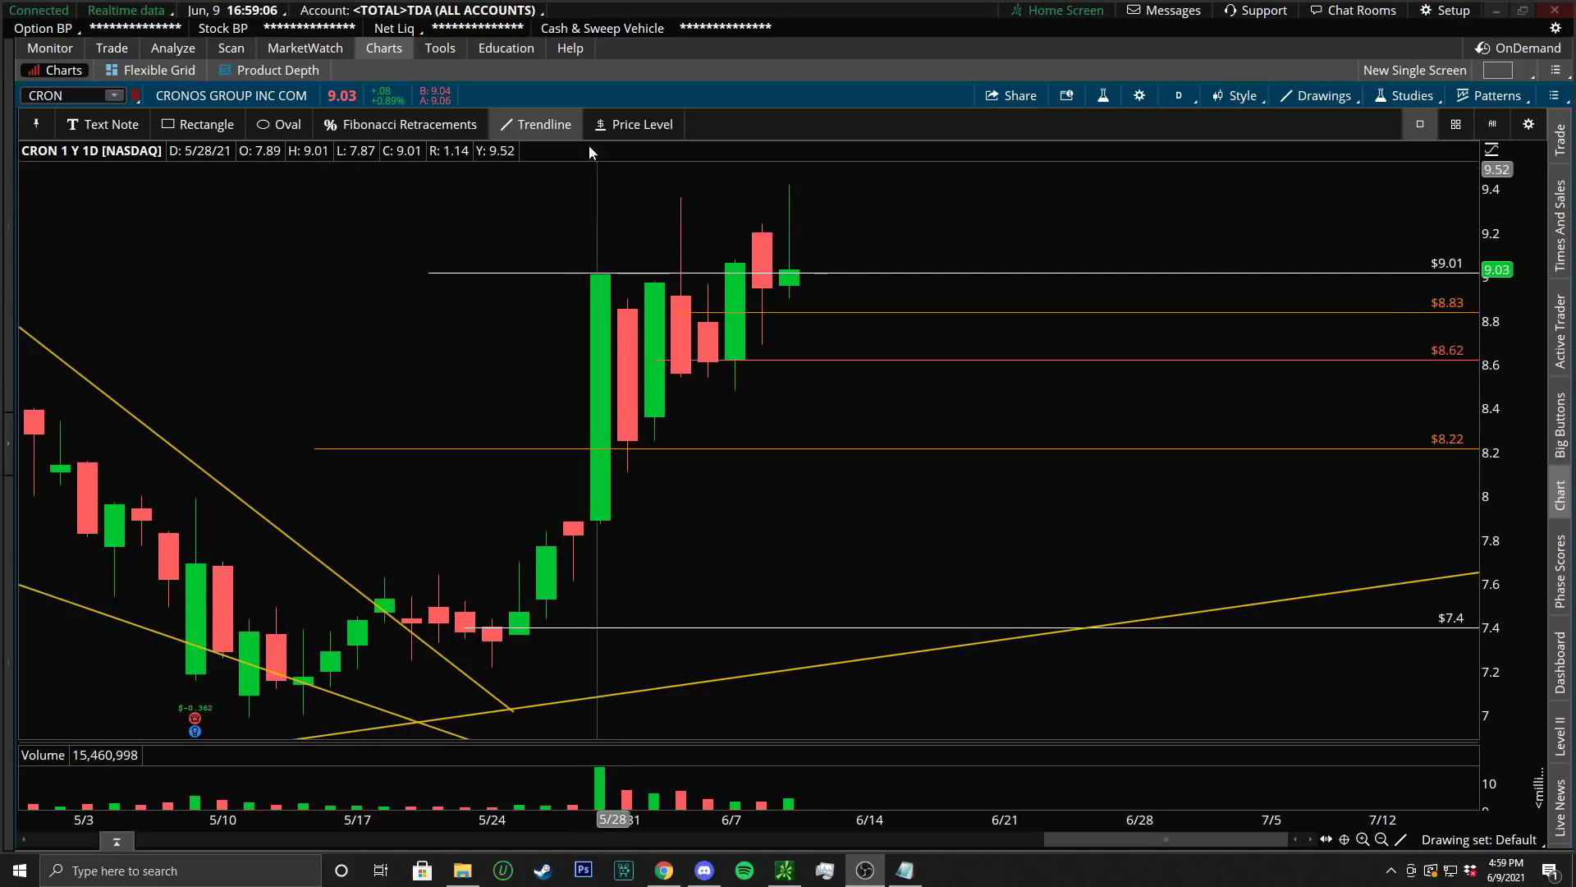
# Highlight the top of CRON's June 7 candle and the June 9 wick high at about $9.4 with ovals
pyautogui.click(547, 120)
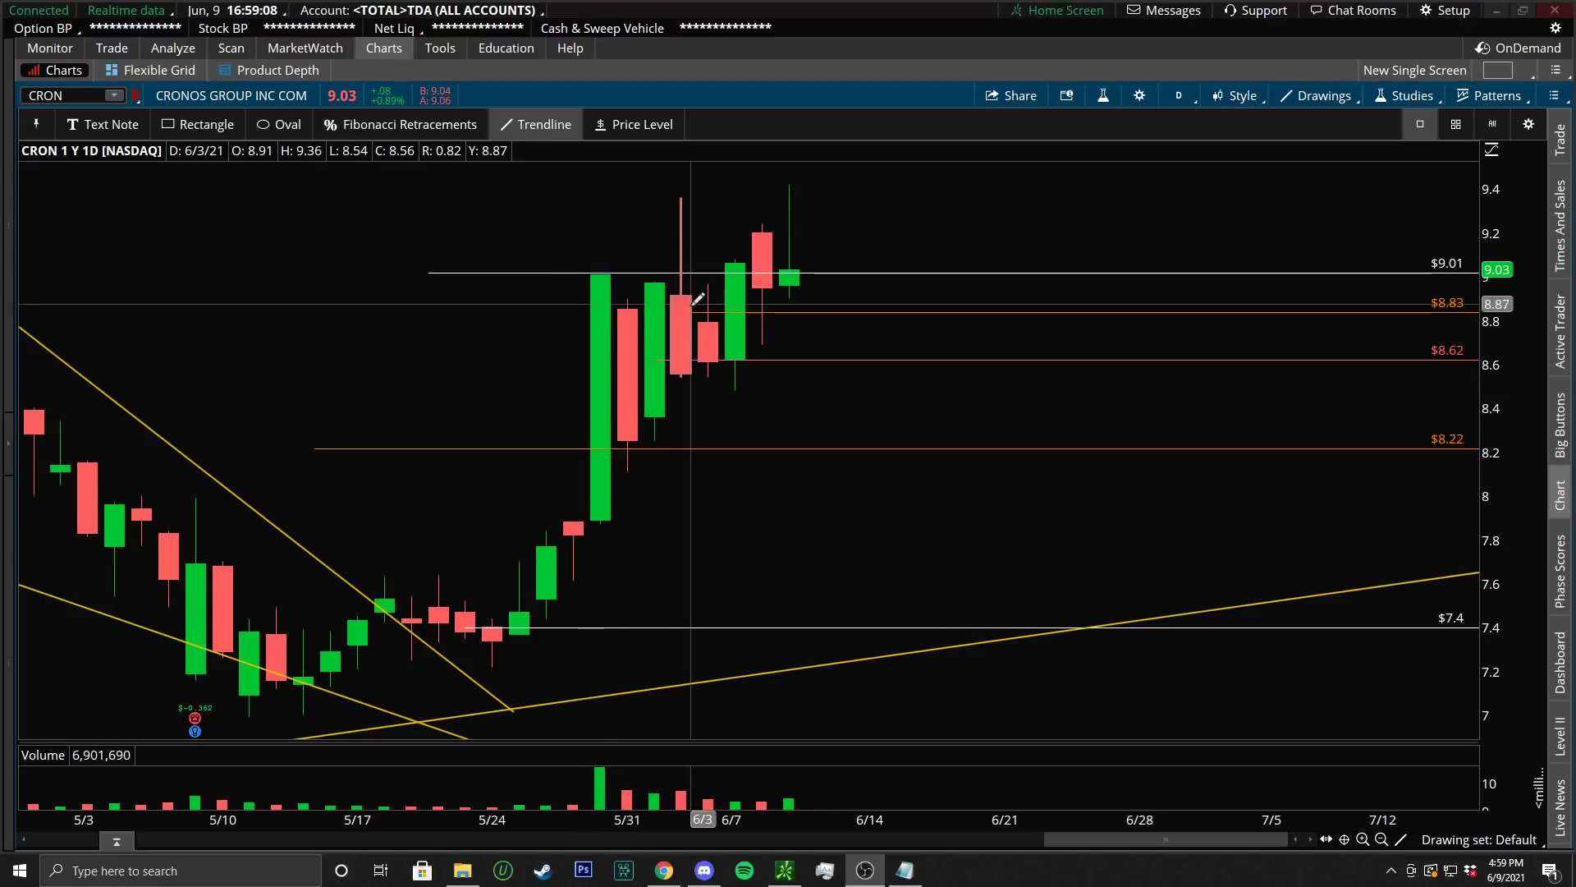
pyautogui.click(279, 124)
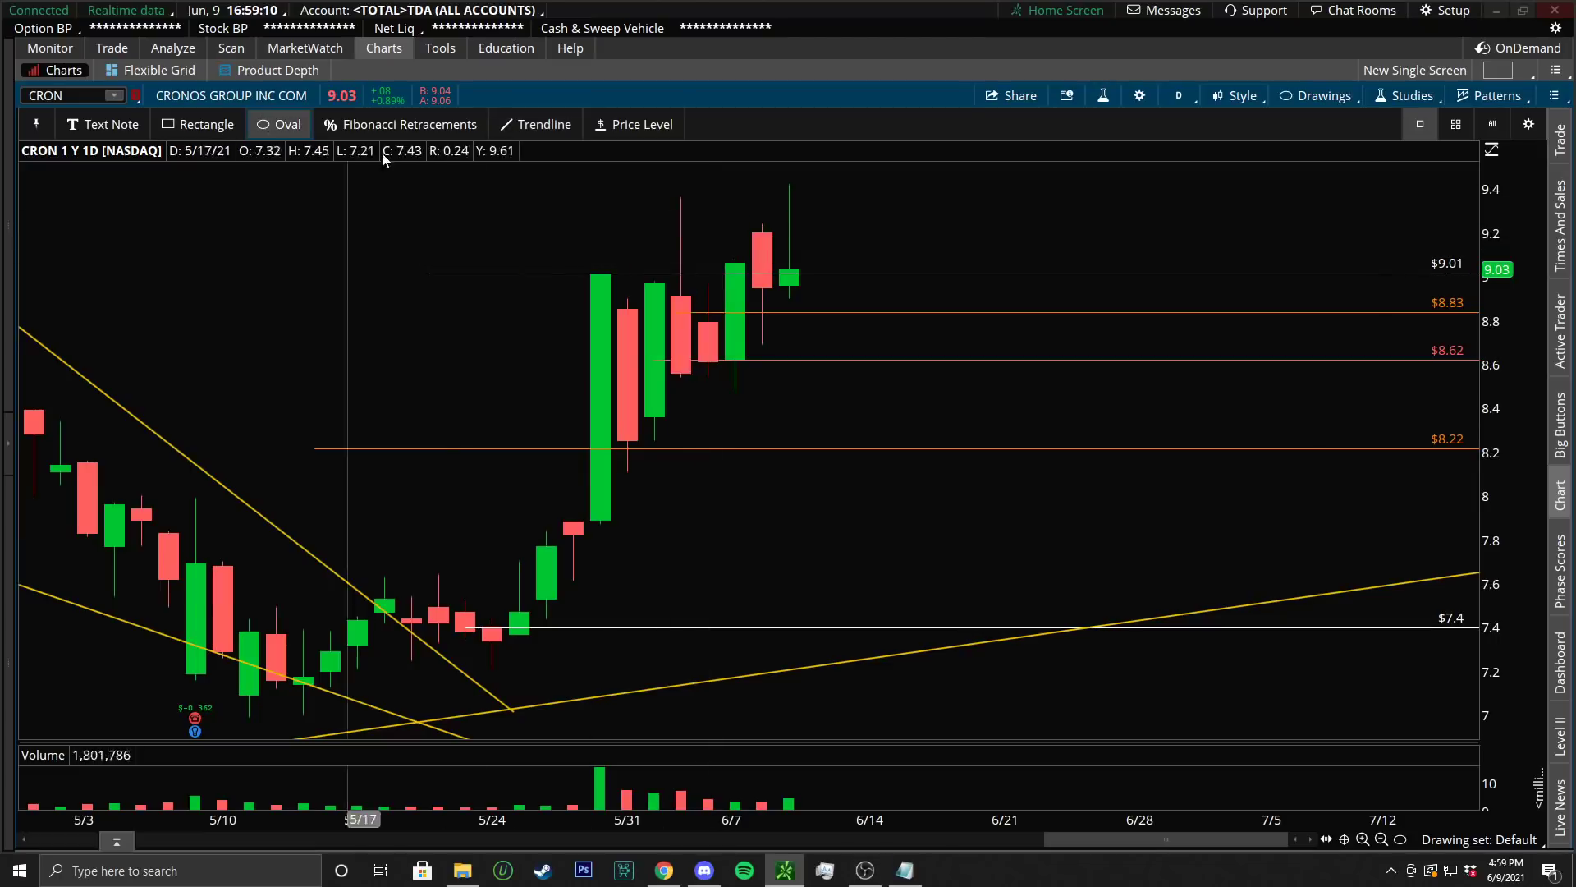
pyautogui.click(724, 259)
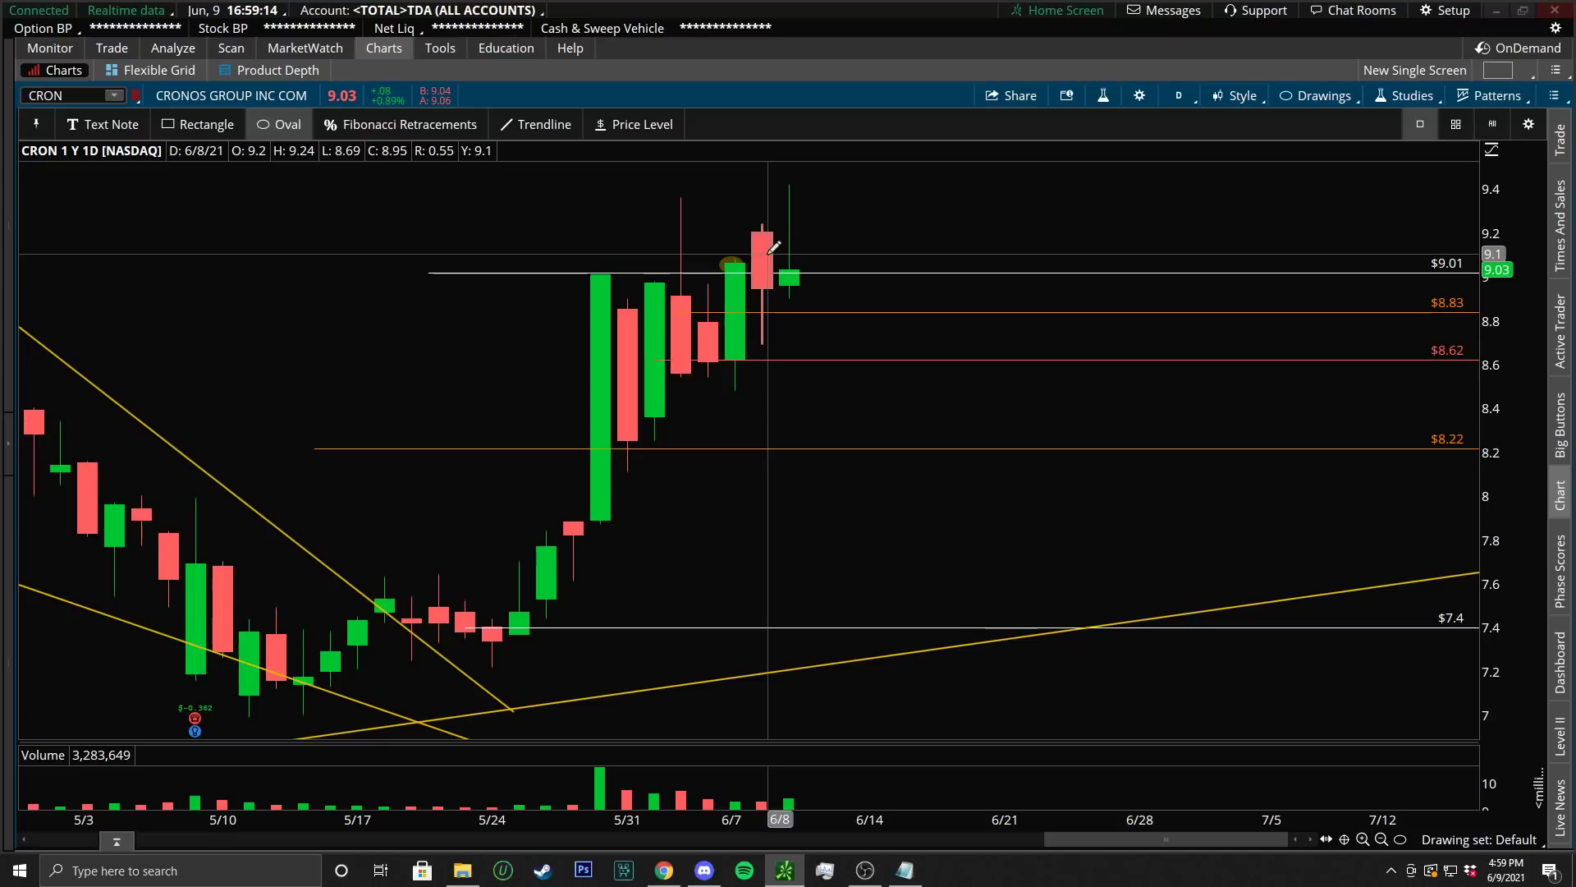
pyautogui.moveTo(792, 171); pyautogui.dragTo(802, 204)
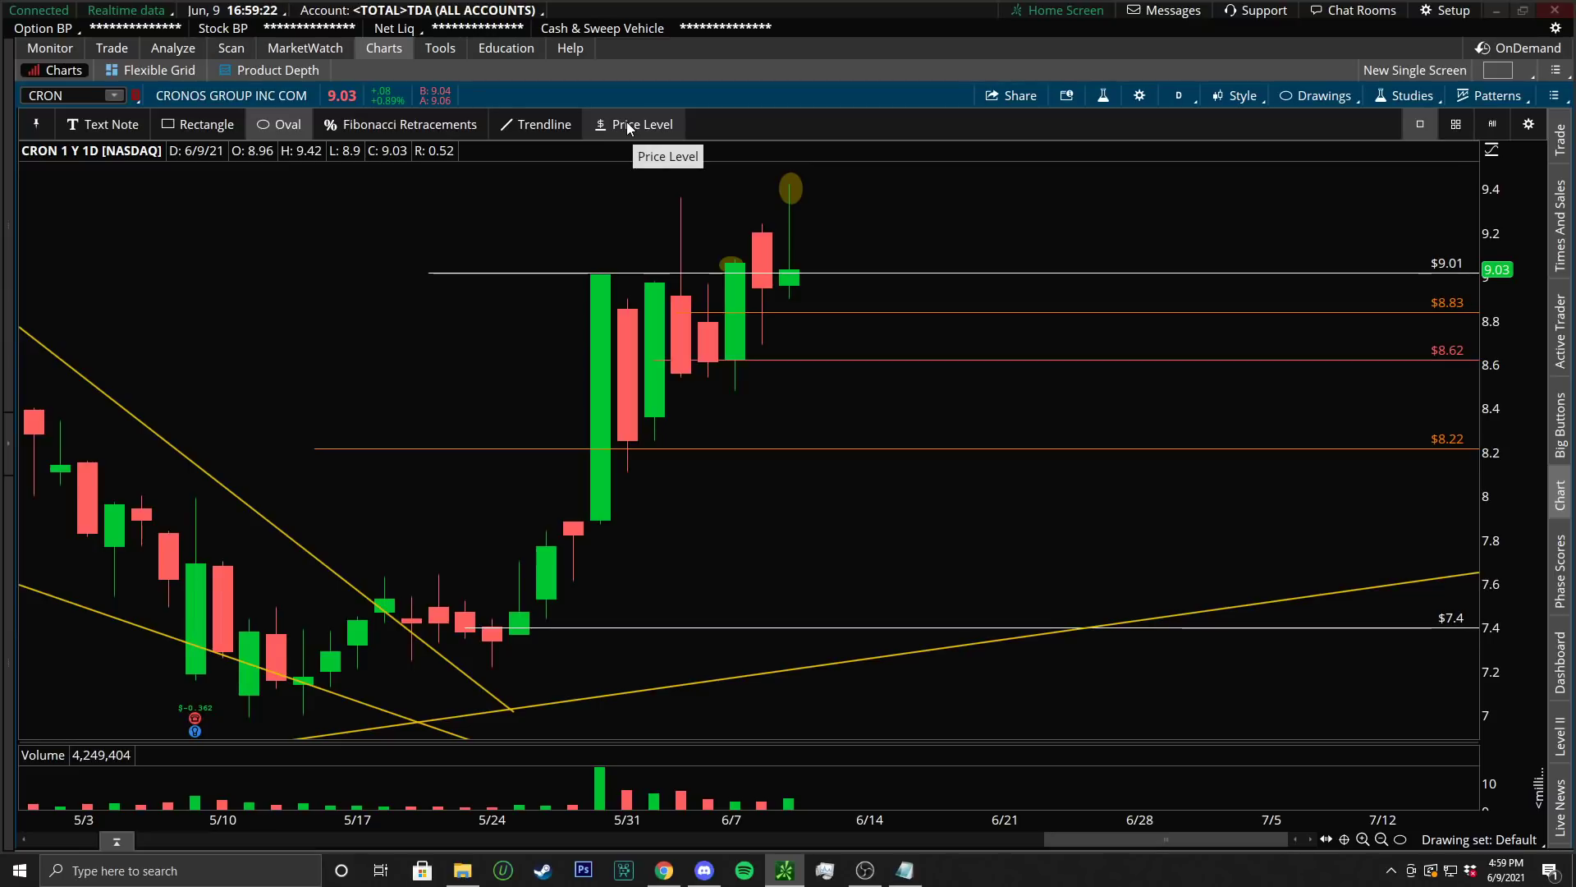
pyautogui.click(667, 126)
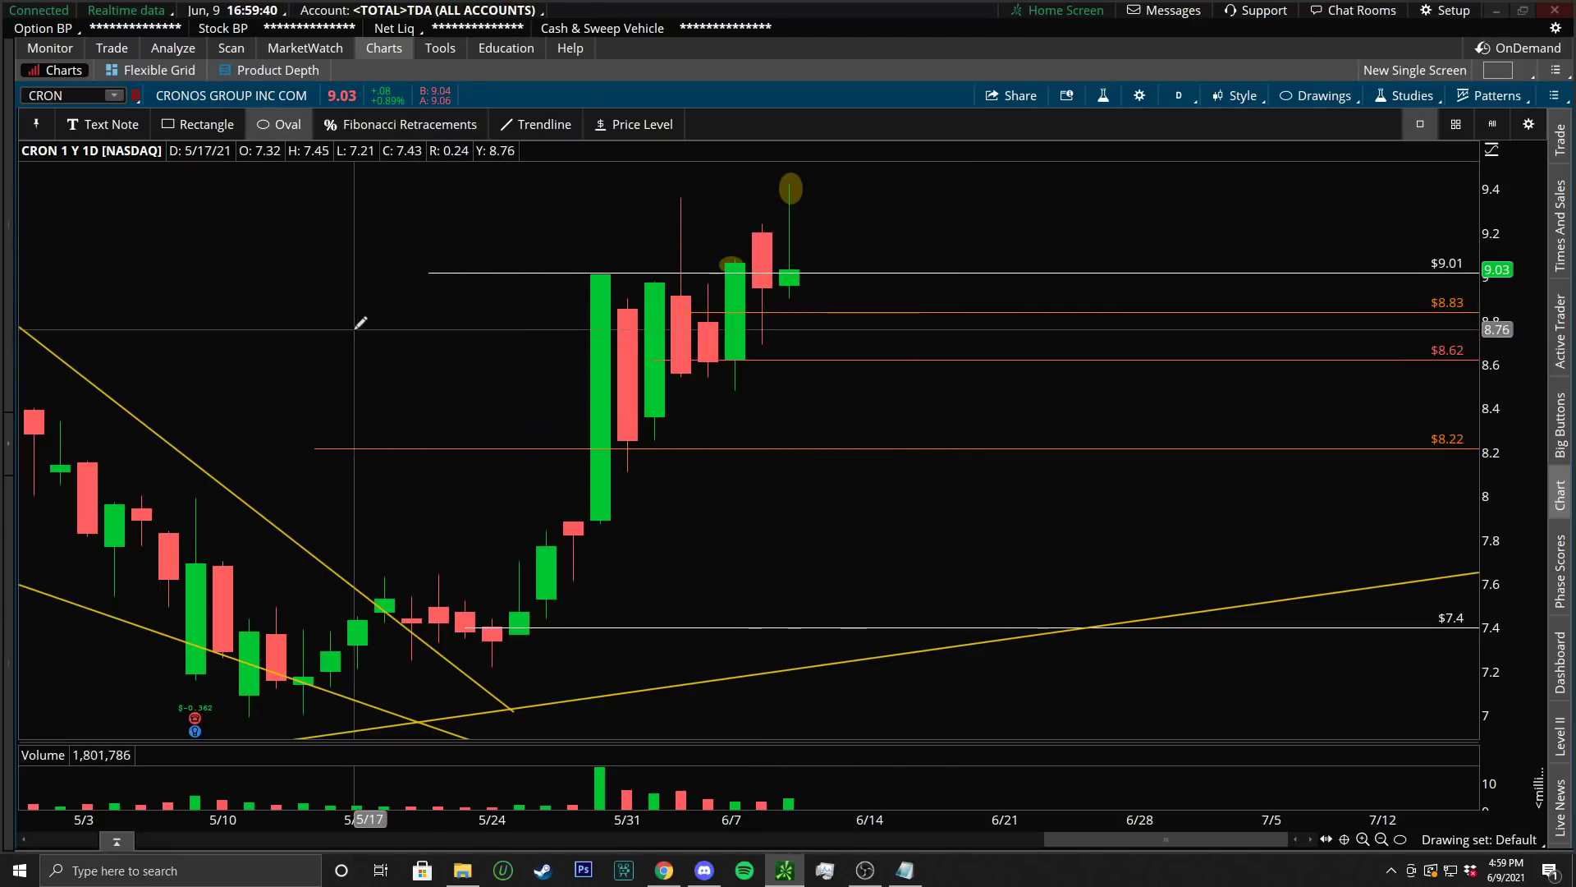
# Switch the CRON chart to 3 D : 10m and add a price level at $9.08 along the Monday afternoon highs
pyautogui.scroll(3, 1224, 334)
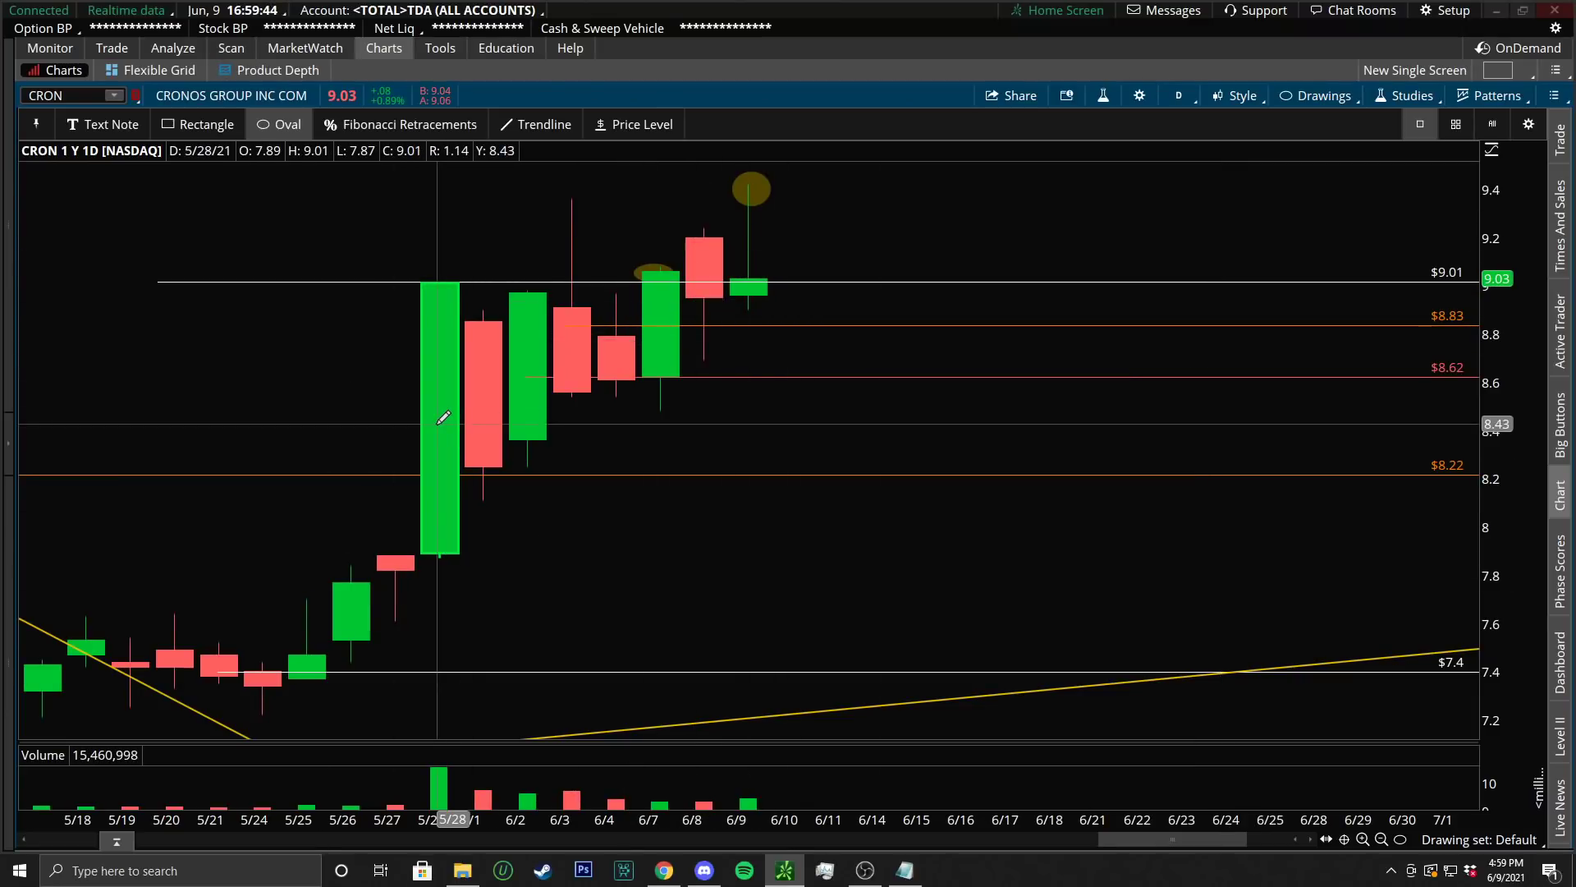
pyautogui.click(1182, 96)
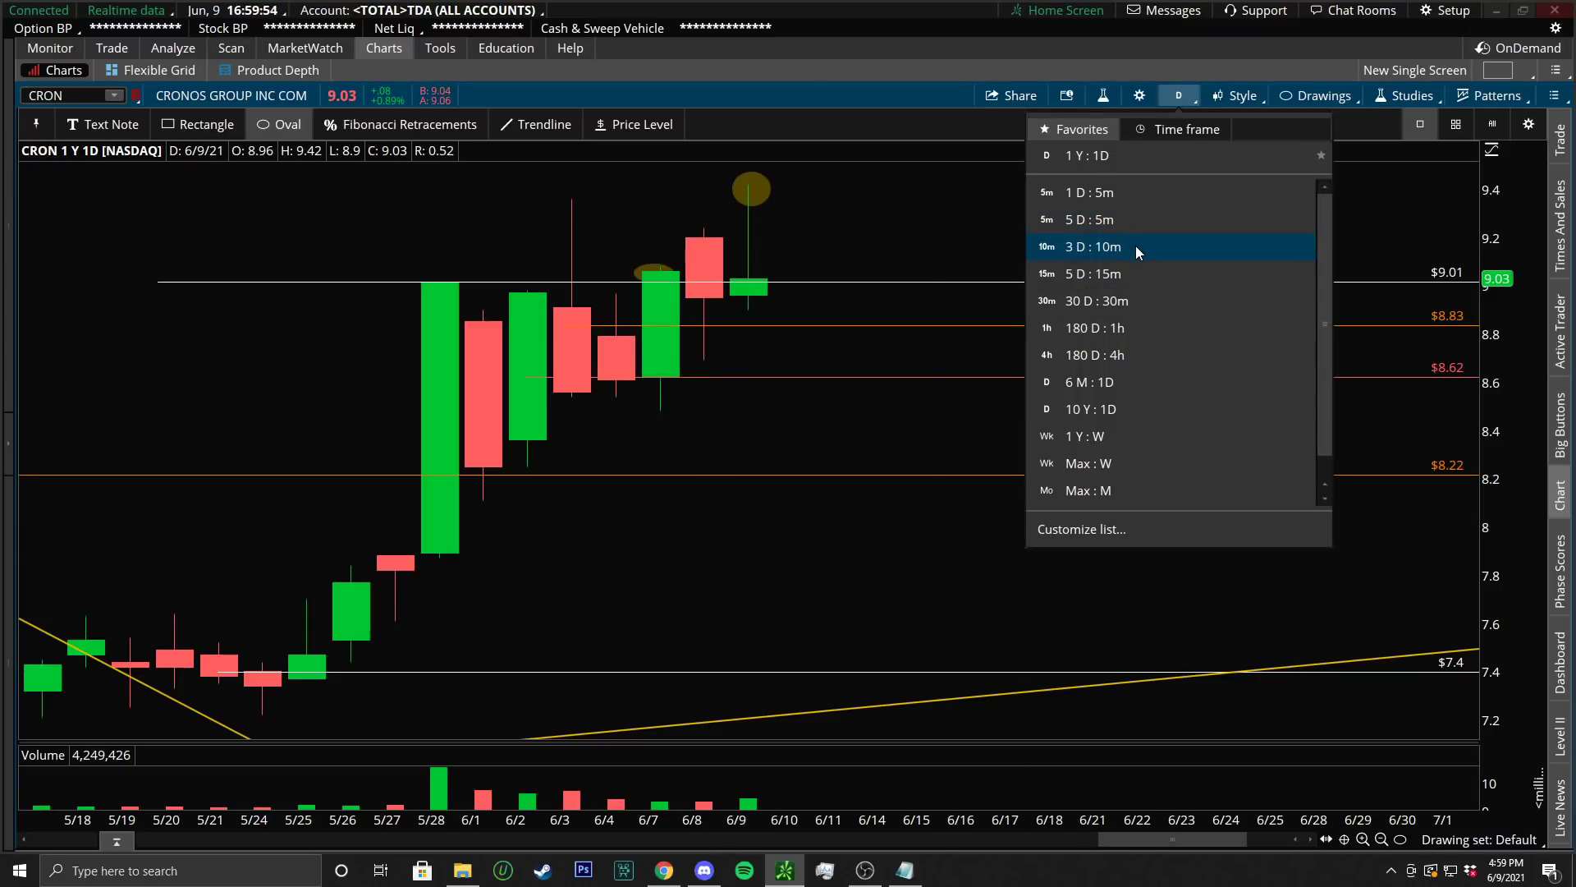
pyautogui.click(1135, 244)
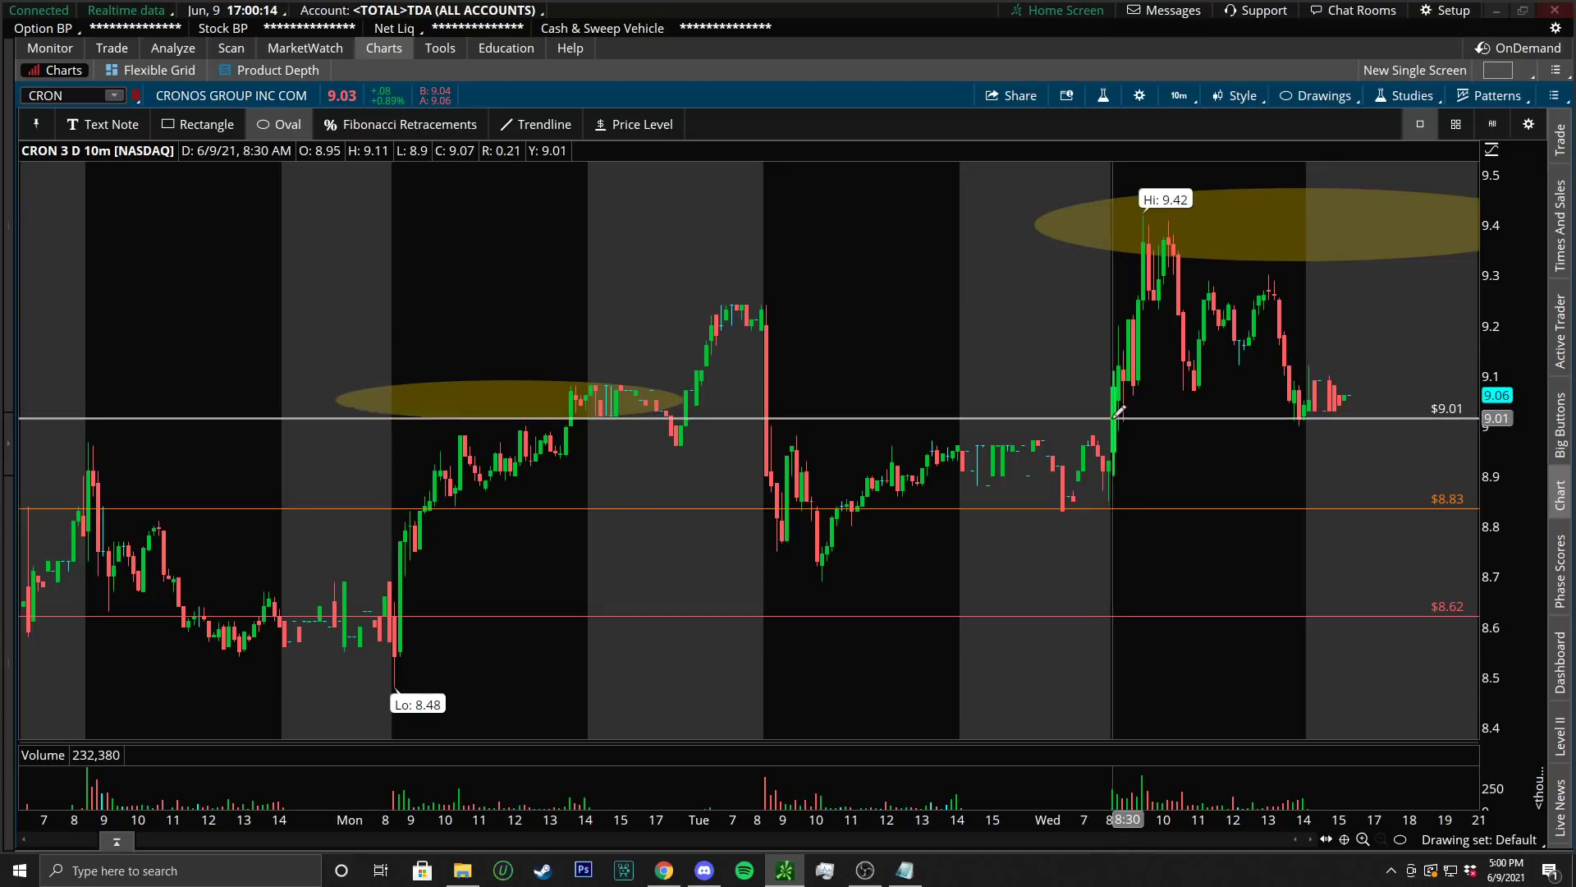
pyautogui.click(633, 124)
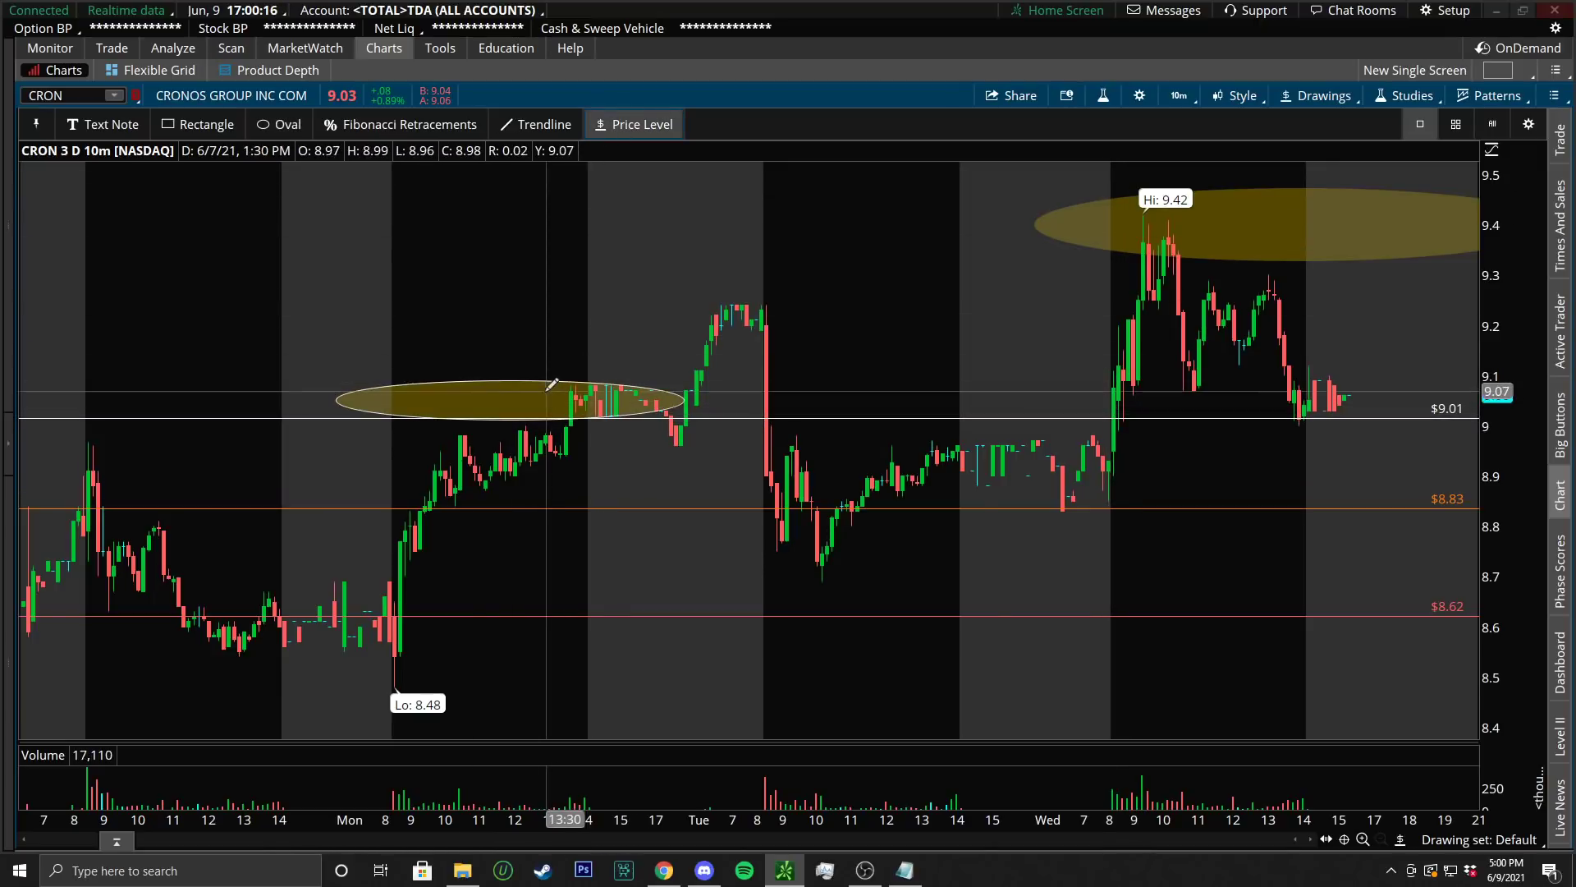
pyautogui.click(544, 388)
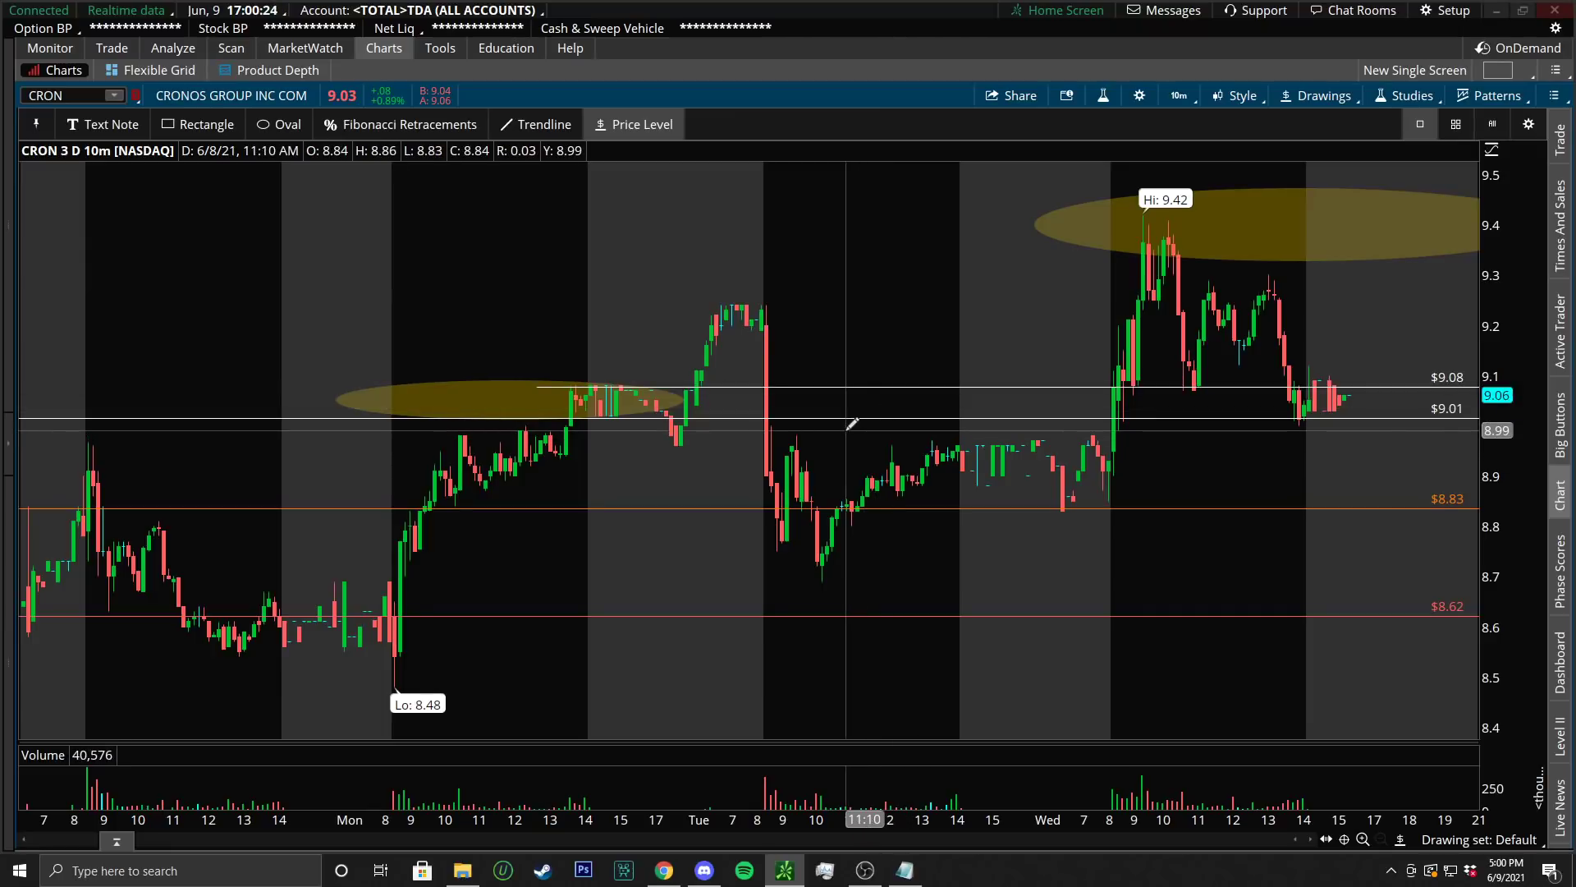
# Highlight CRON's June 9 premarket low near $8.83, the breakout through $9.01, two bounces at $9.08 and the late consolidation with ovals
pyautogui.click(265, 125)
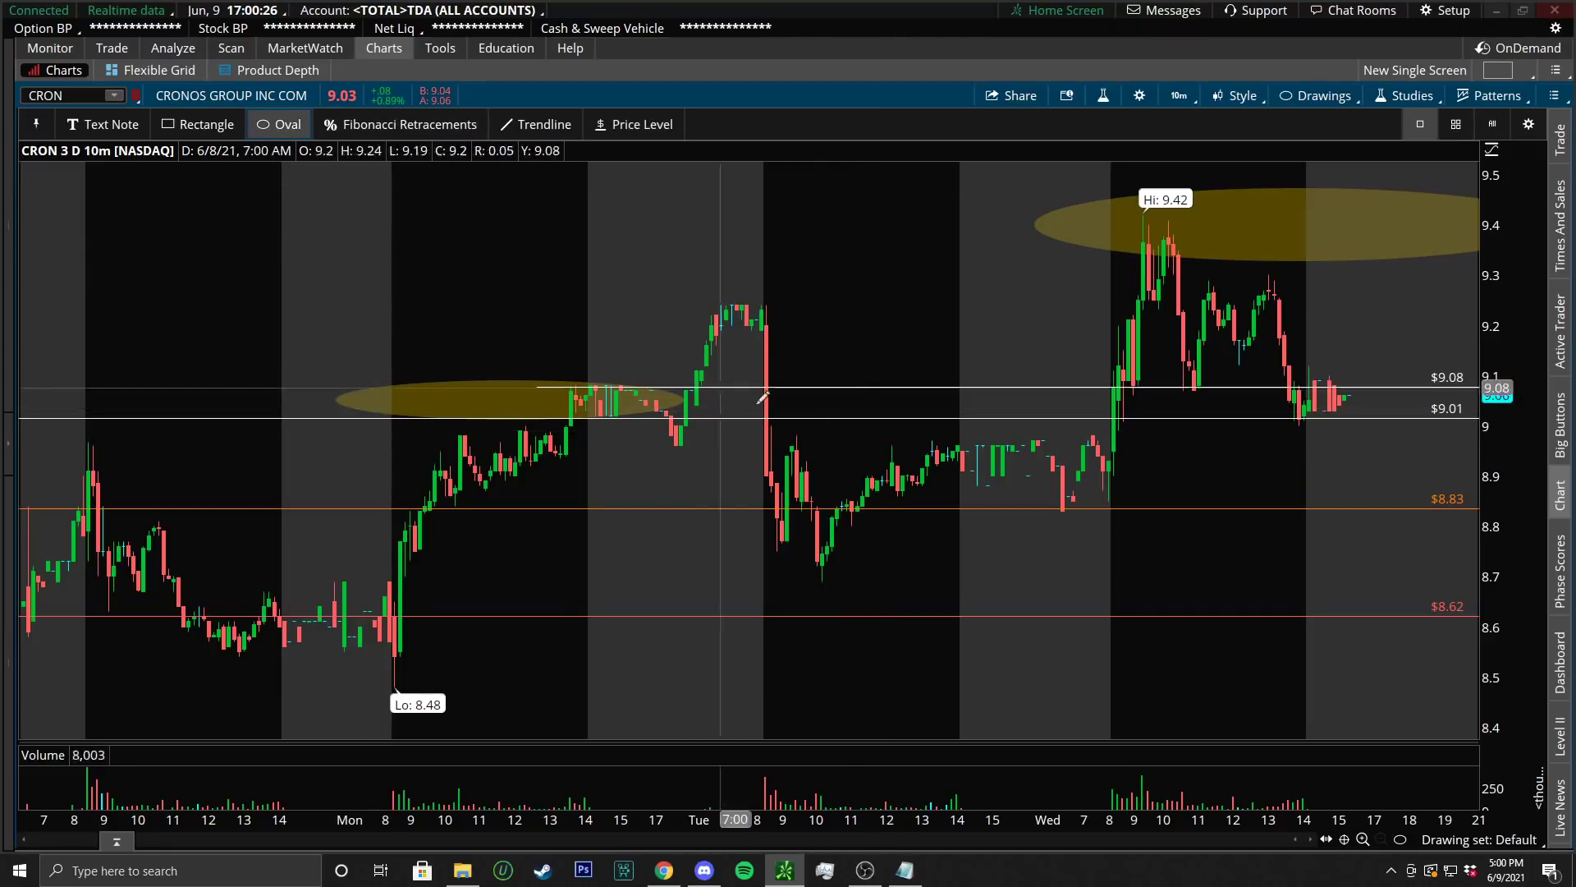
pyautogui.scroll(3, 922, 334)
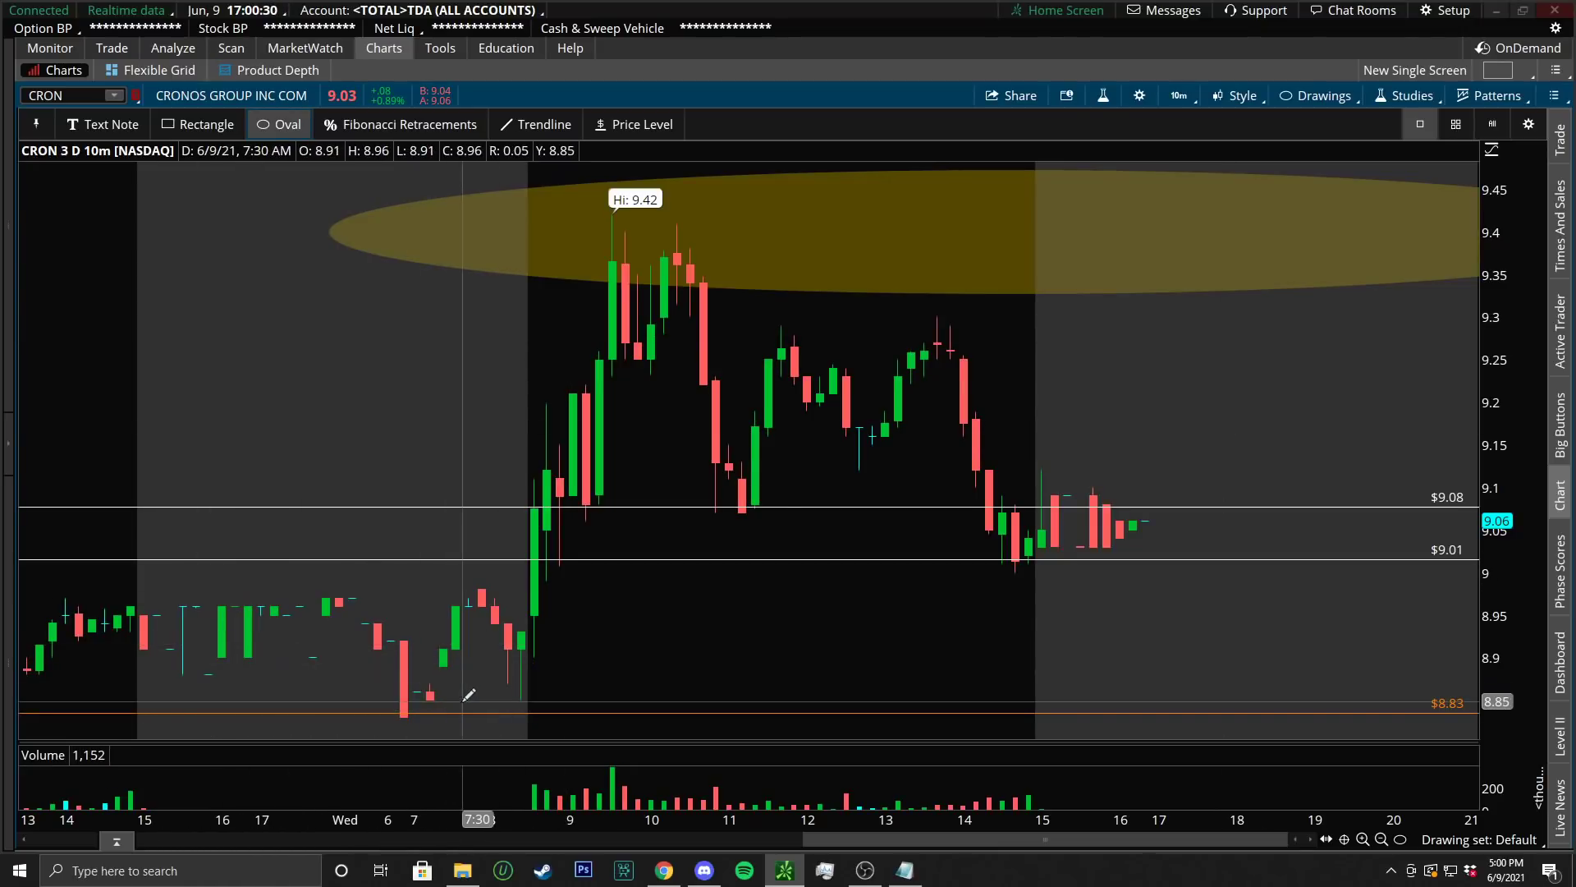
pyautogui.moveTo(468, 695); pyautogui.dragTo(565, 724)
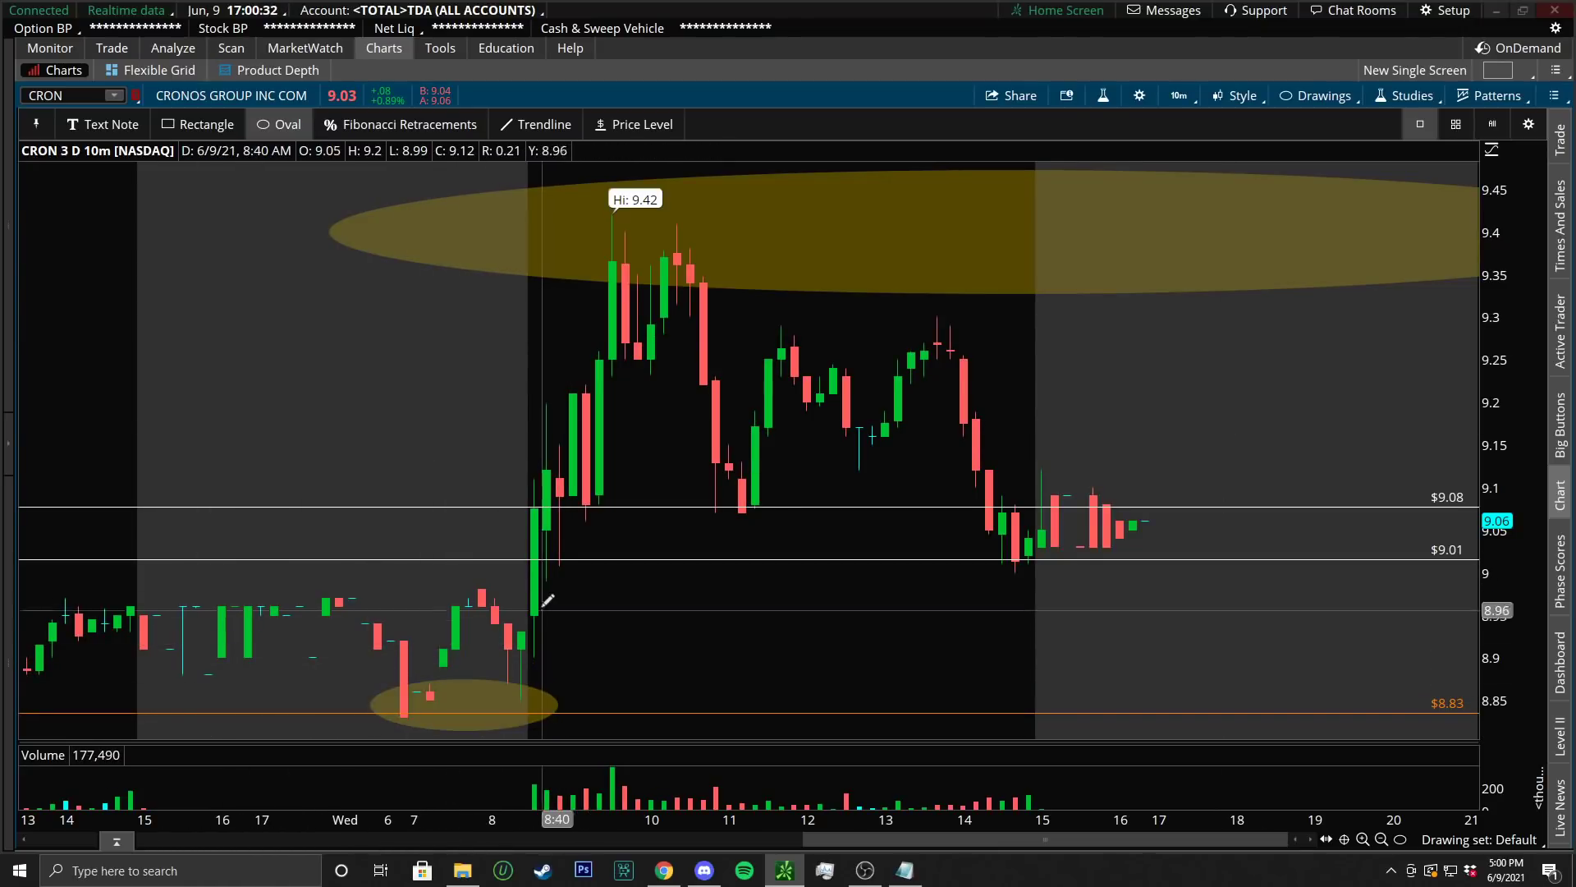
pyautogui.moveTo(506, 498); pyautogui.dragTo(563, 588)
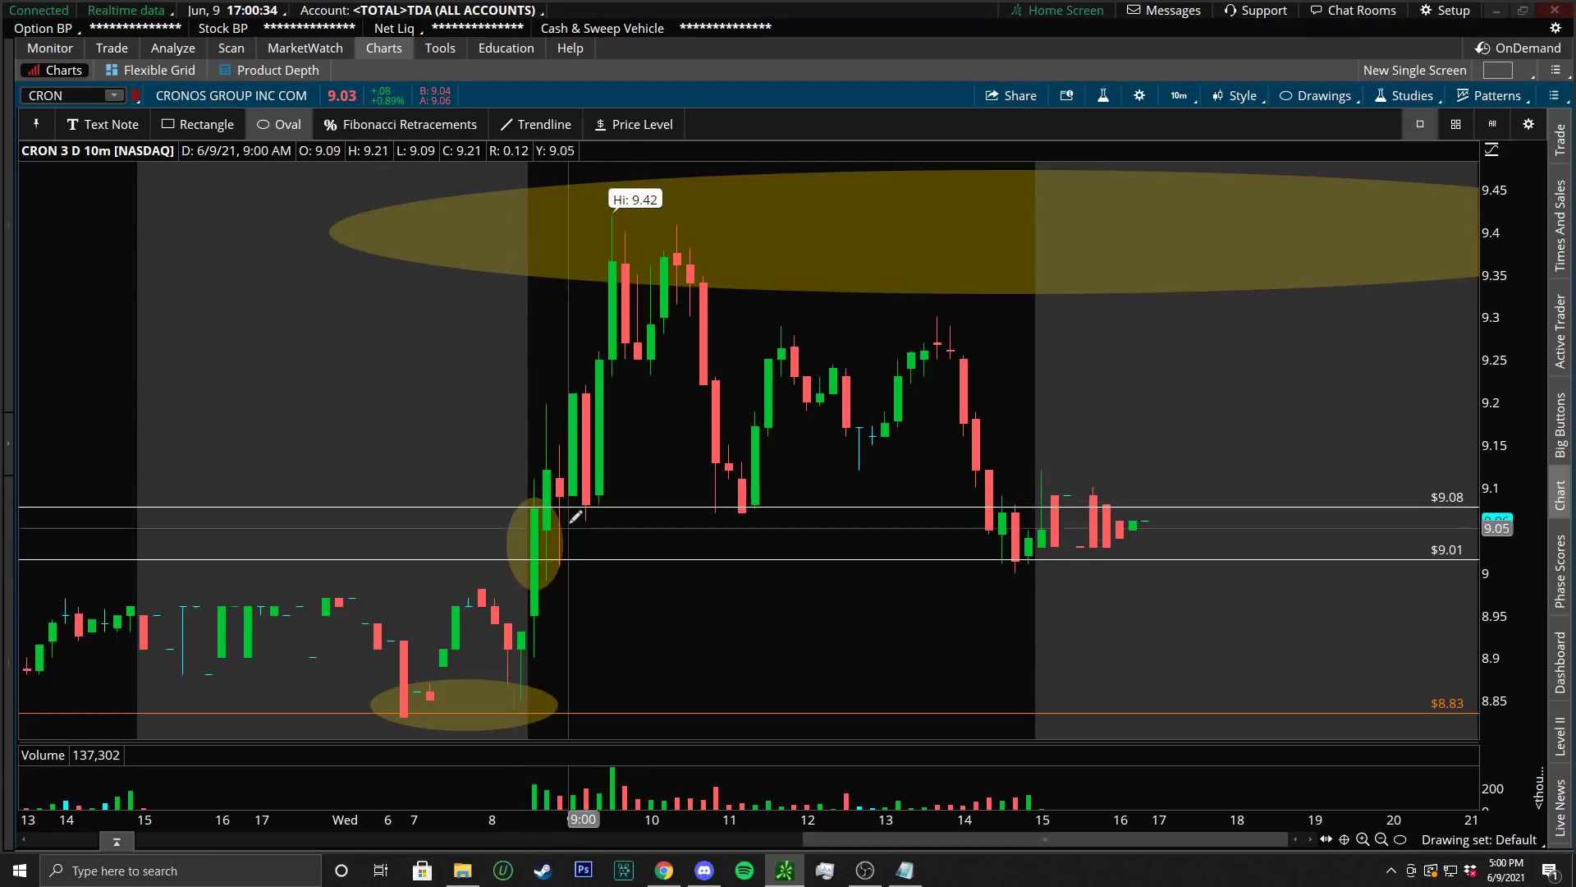
pyautogui.moveTo(554, 474); pyautogui.dragTo(615, 521)
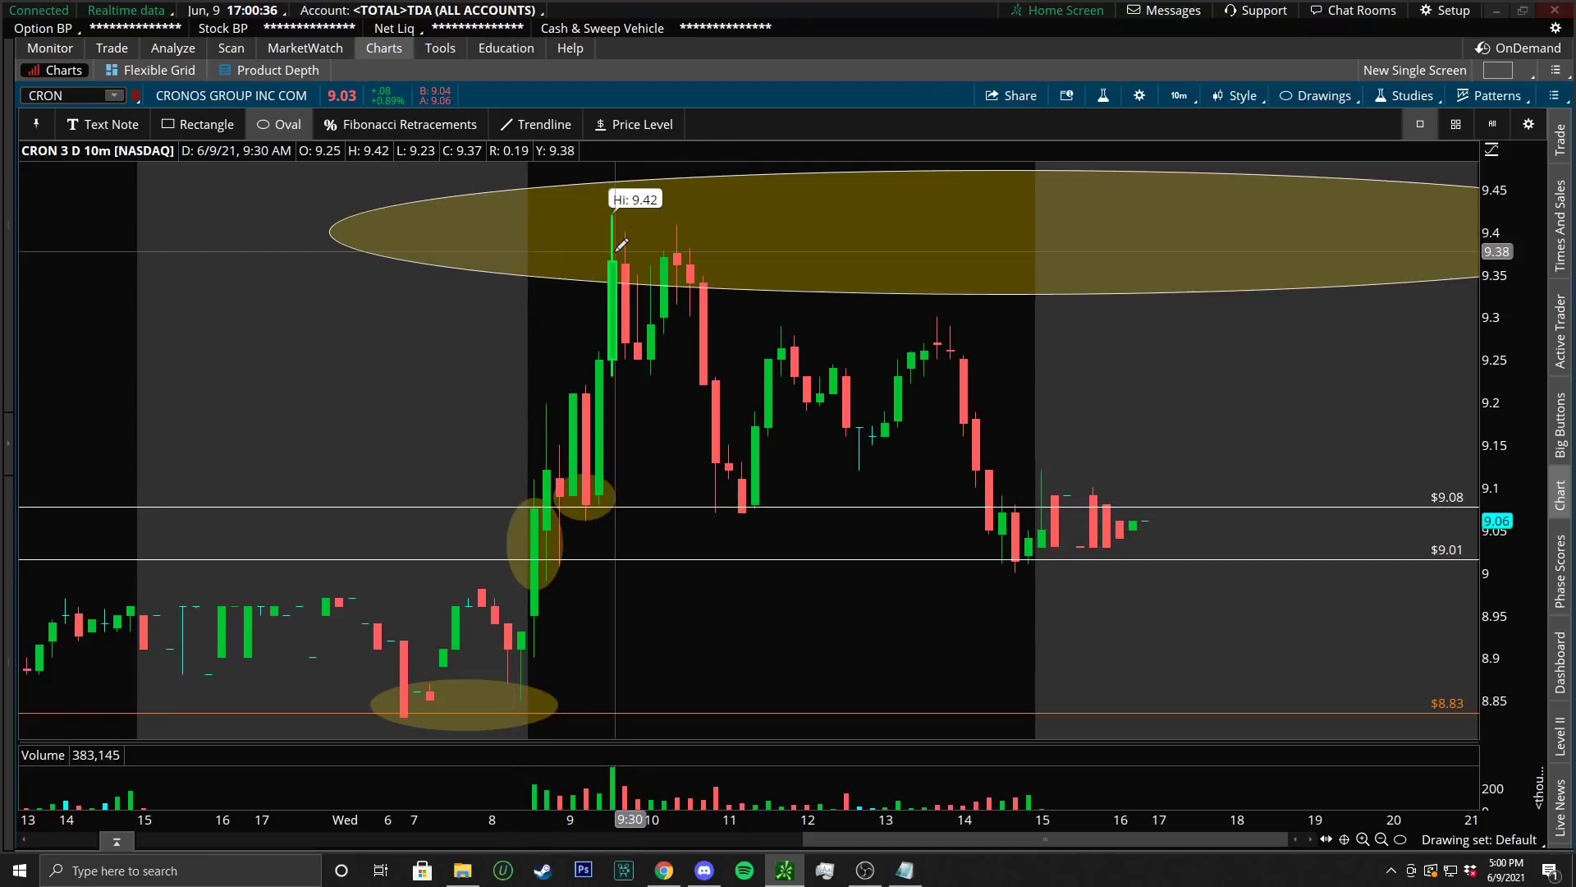
pyautogui.moveTo(709, 469); pyautogui.dragTo(764, 524)
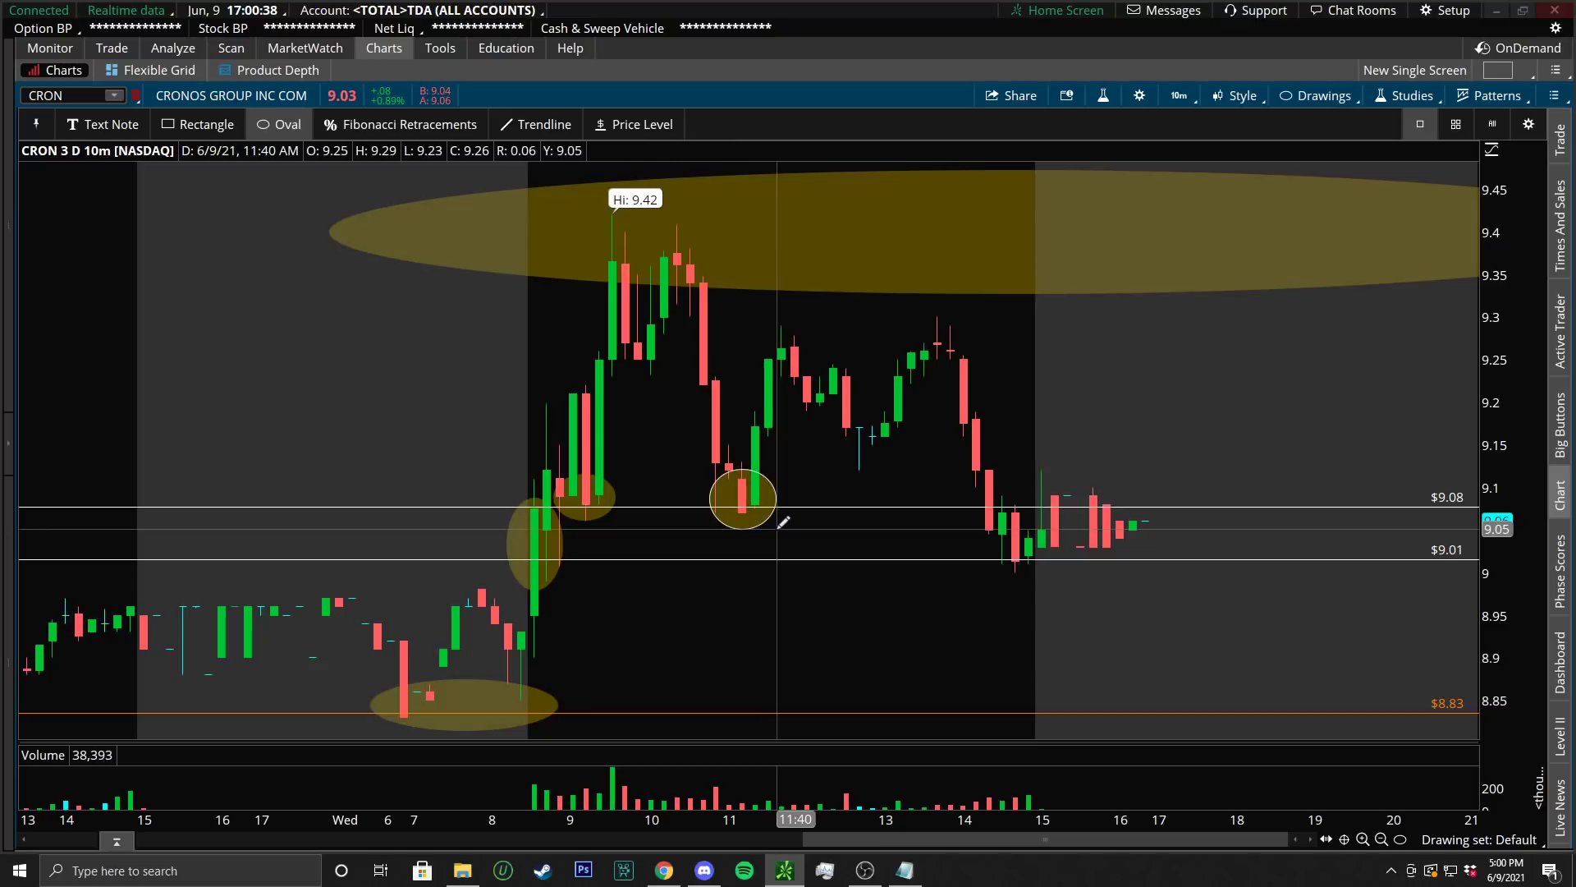
pyautogui.moveTo(951, 464); pyautogui.dragTo(1178, 577)
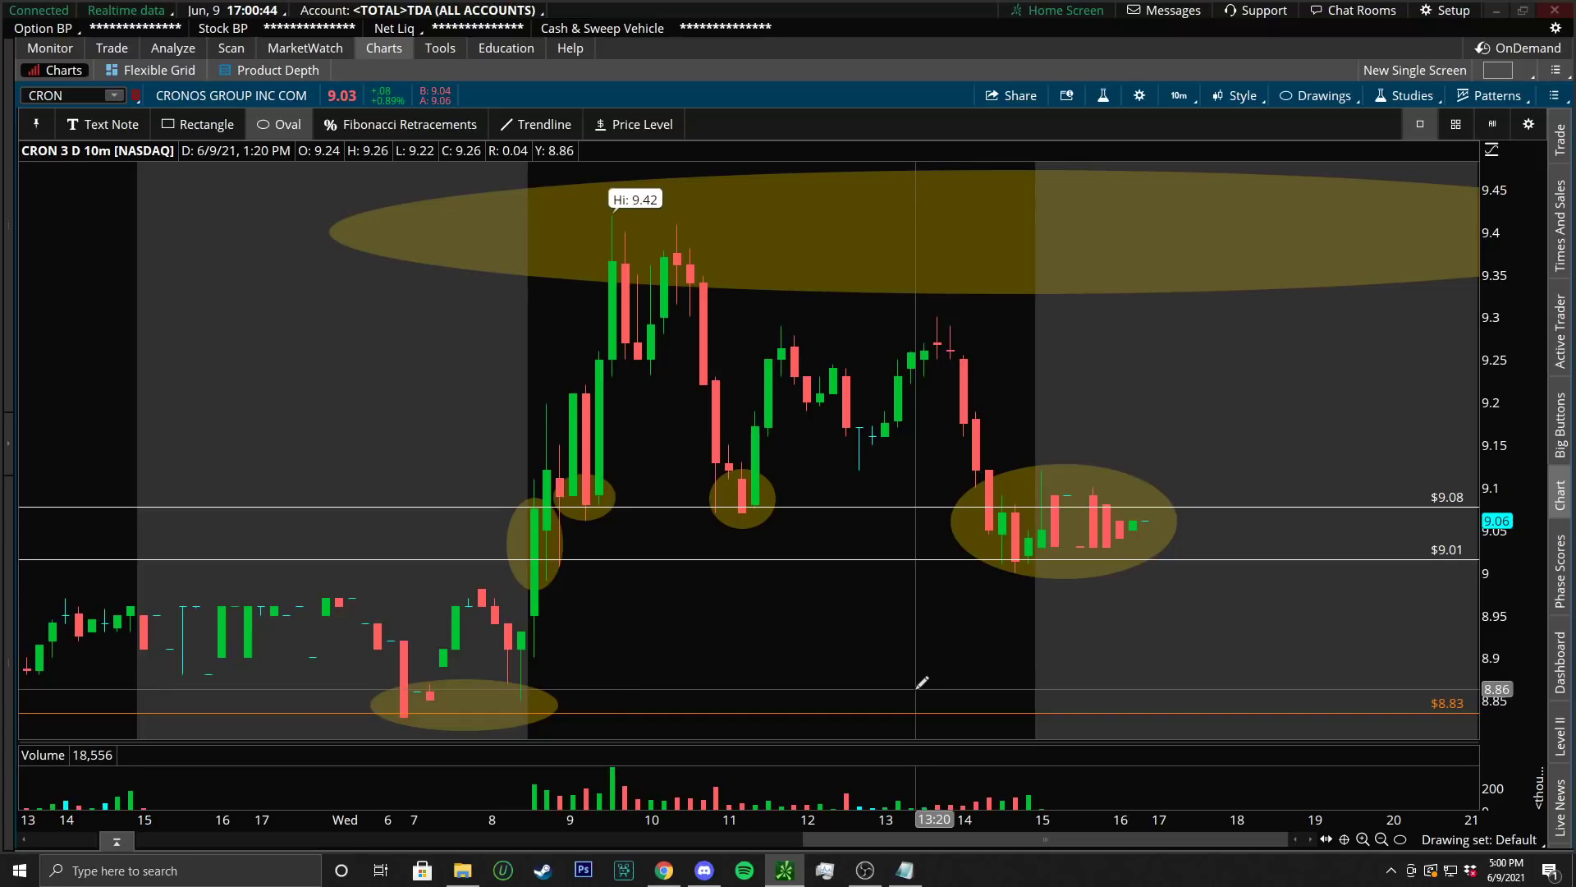
pyautogui.scroll(-5, 341, 552)
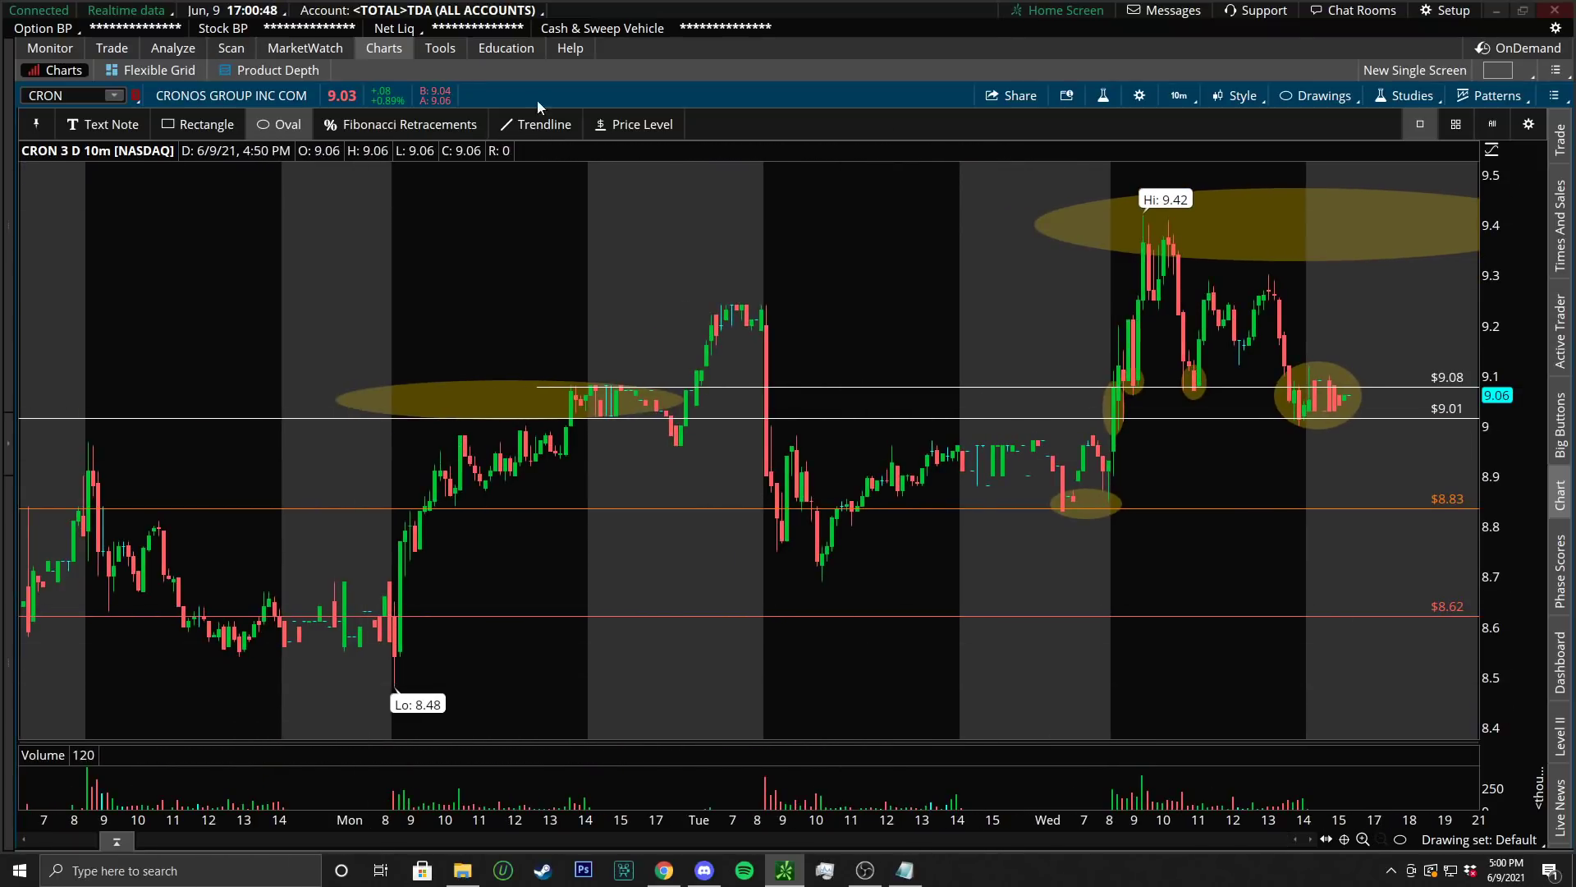
# Load the NFLX chart
pyautogui.click(85, 94)
pyautogui.write('NFL')
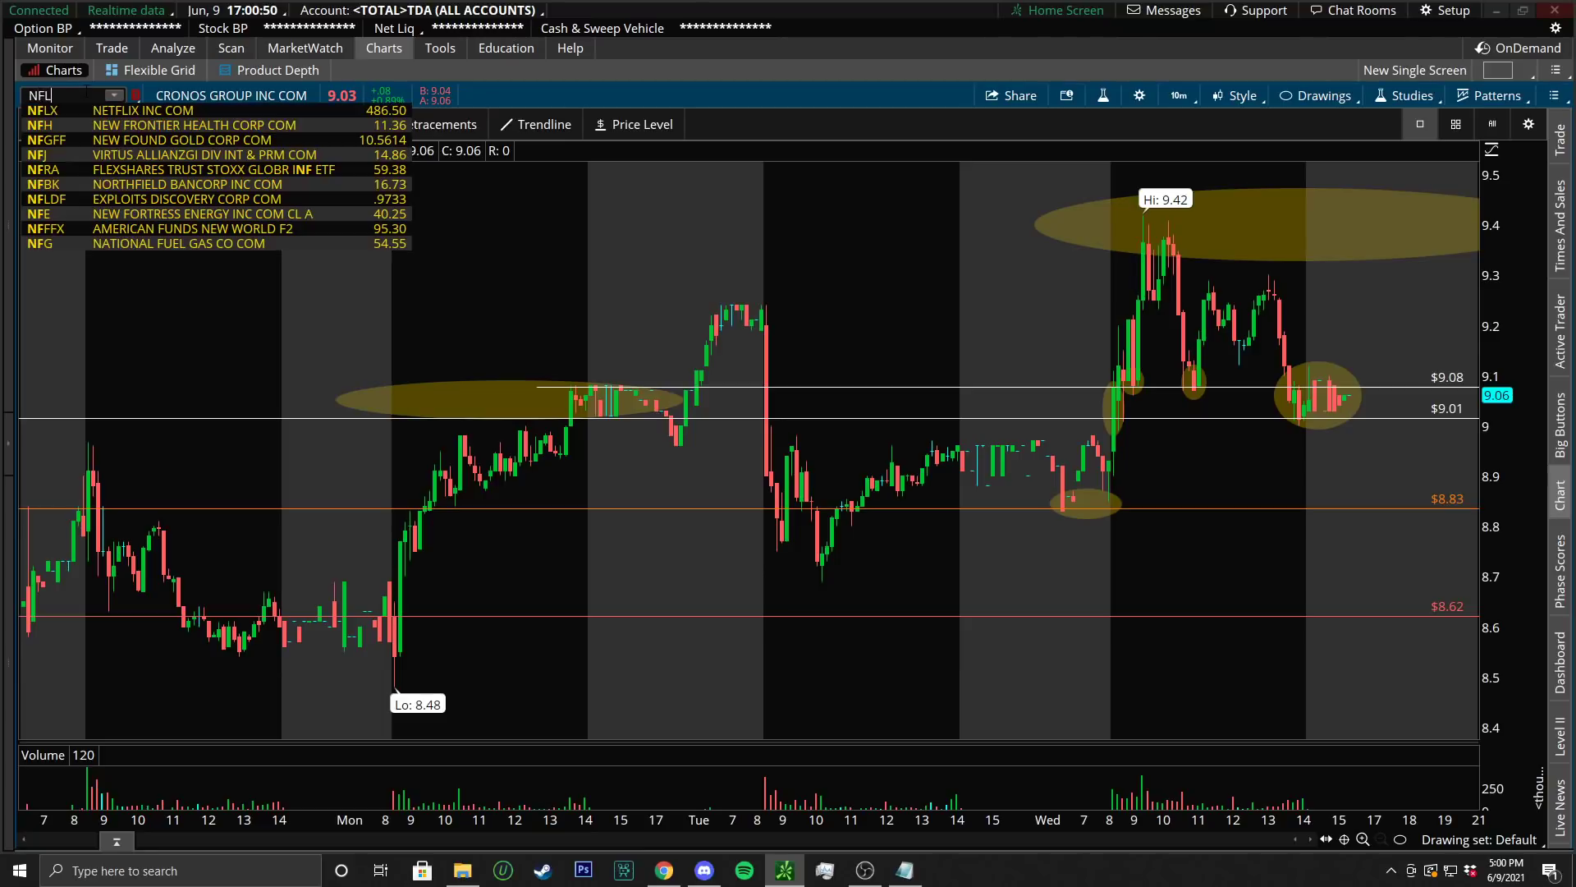
pyautogui.write('X')
pyautogui.press('Return')
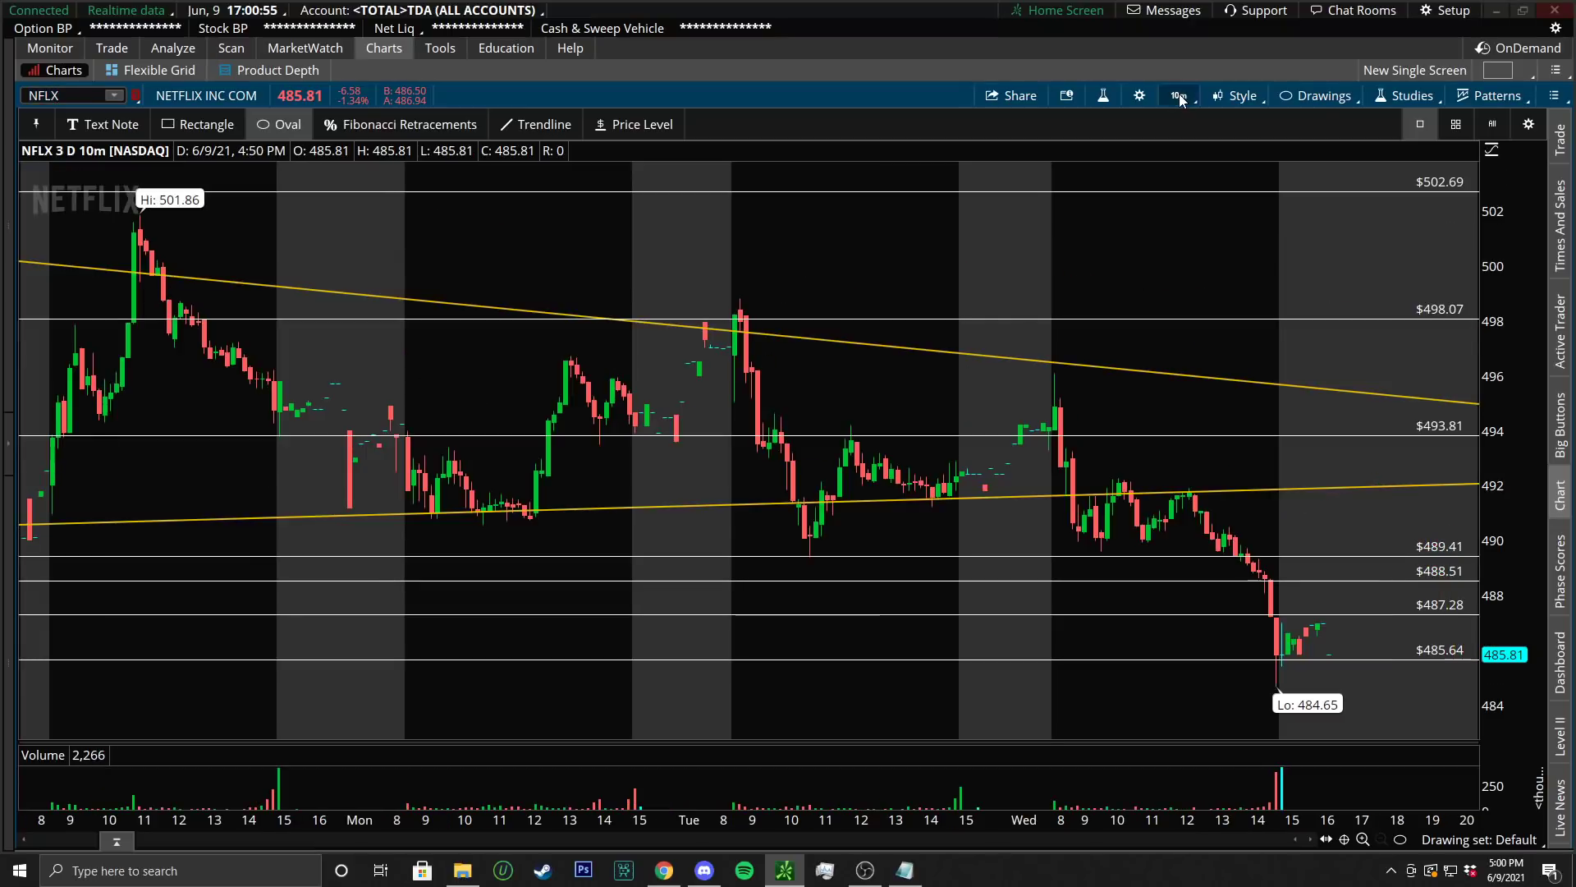
pyautogui.click(1179, 95)
pyautogui.click(914, 83)
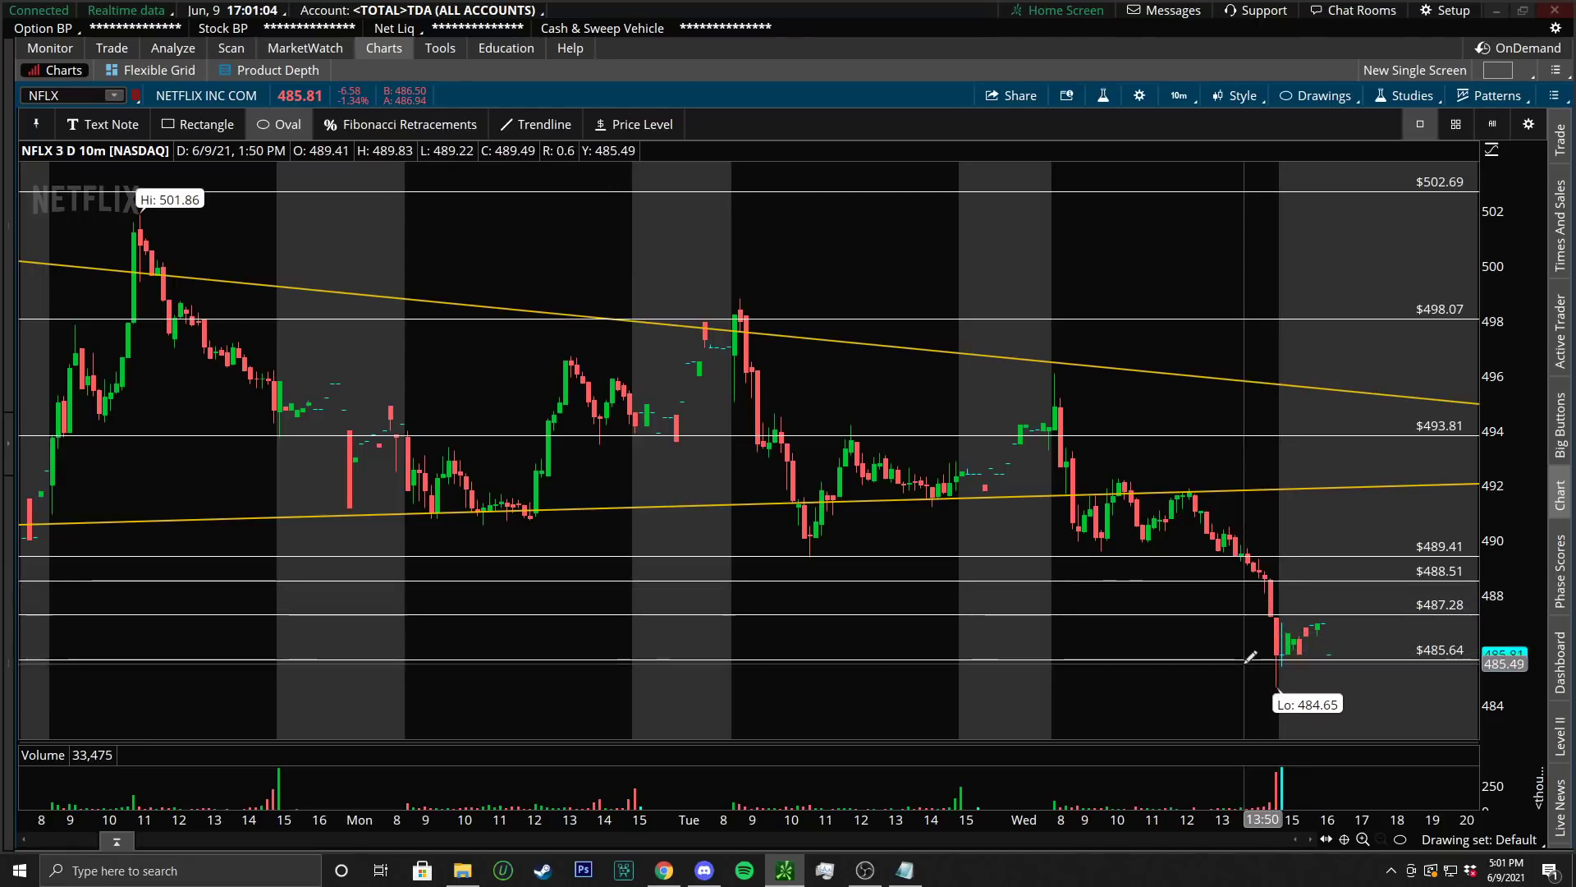
# View the NFLX chart in the 1 Y : 1D time frame, focusing on the recent candles and converging trendlines
pyautogui.click(1179, 95)
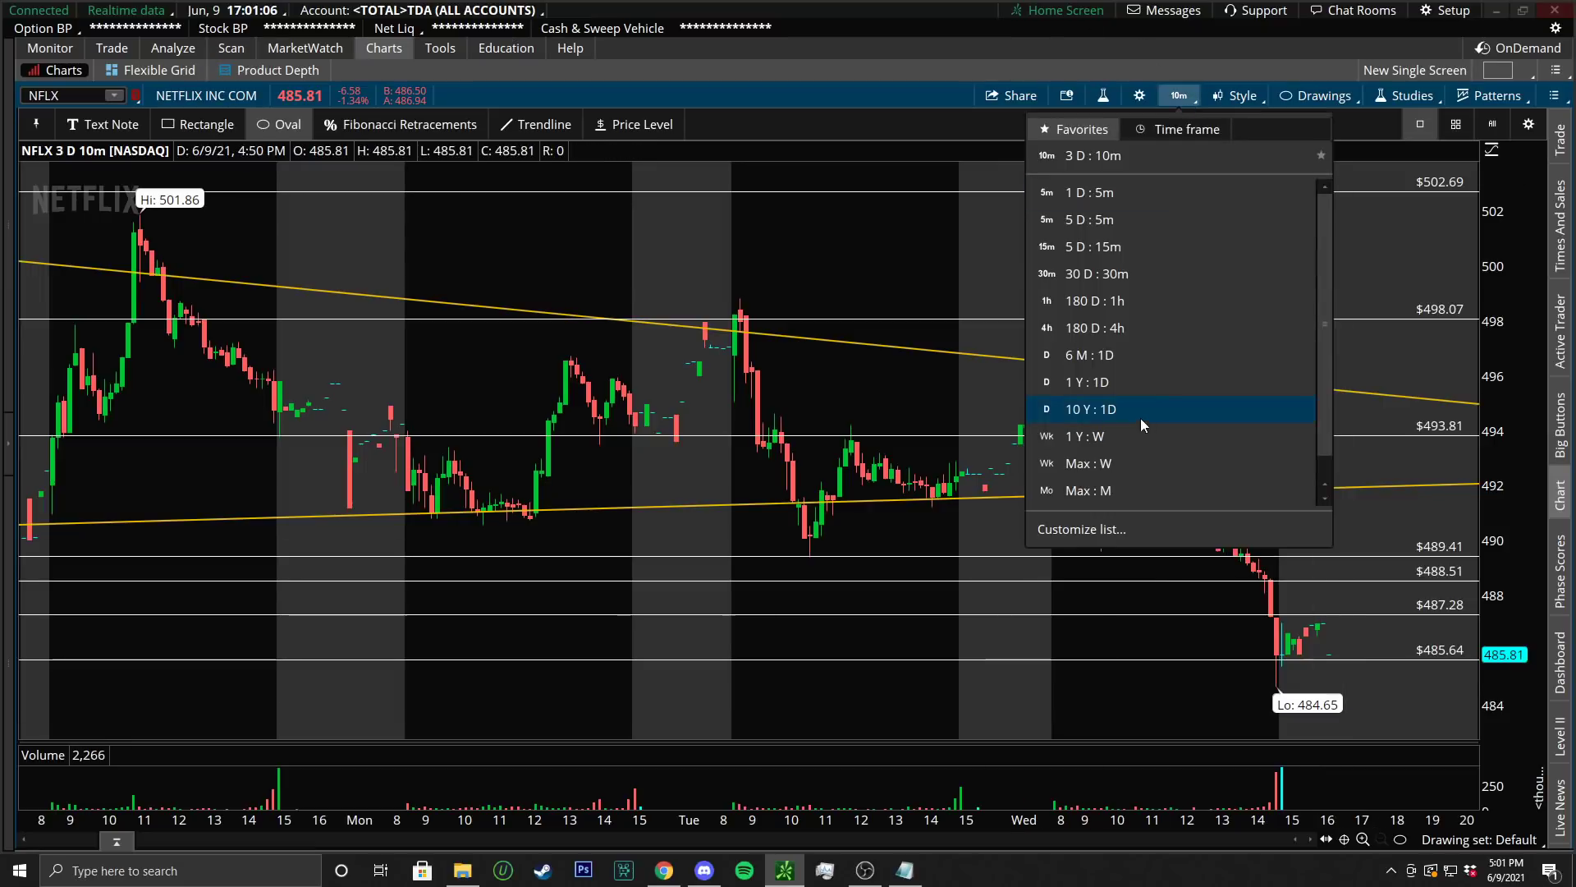
pyautogui.click(1141, 410)
pyautogui.scroll(5, 1135, 435)
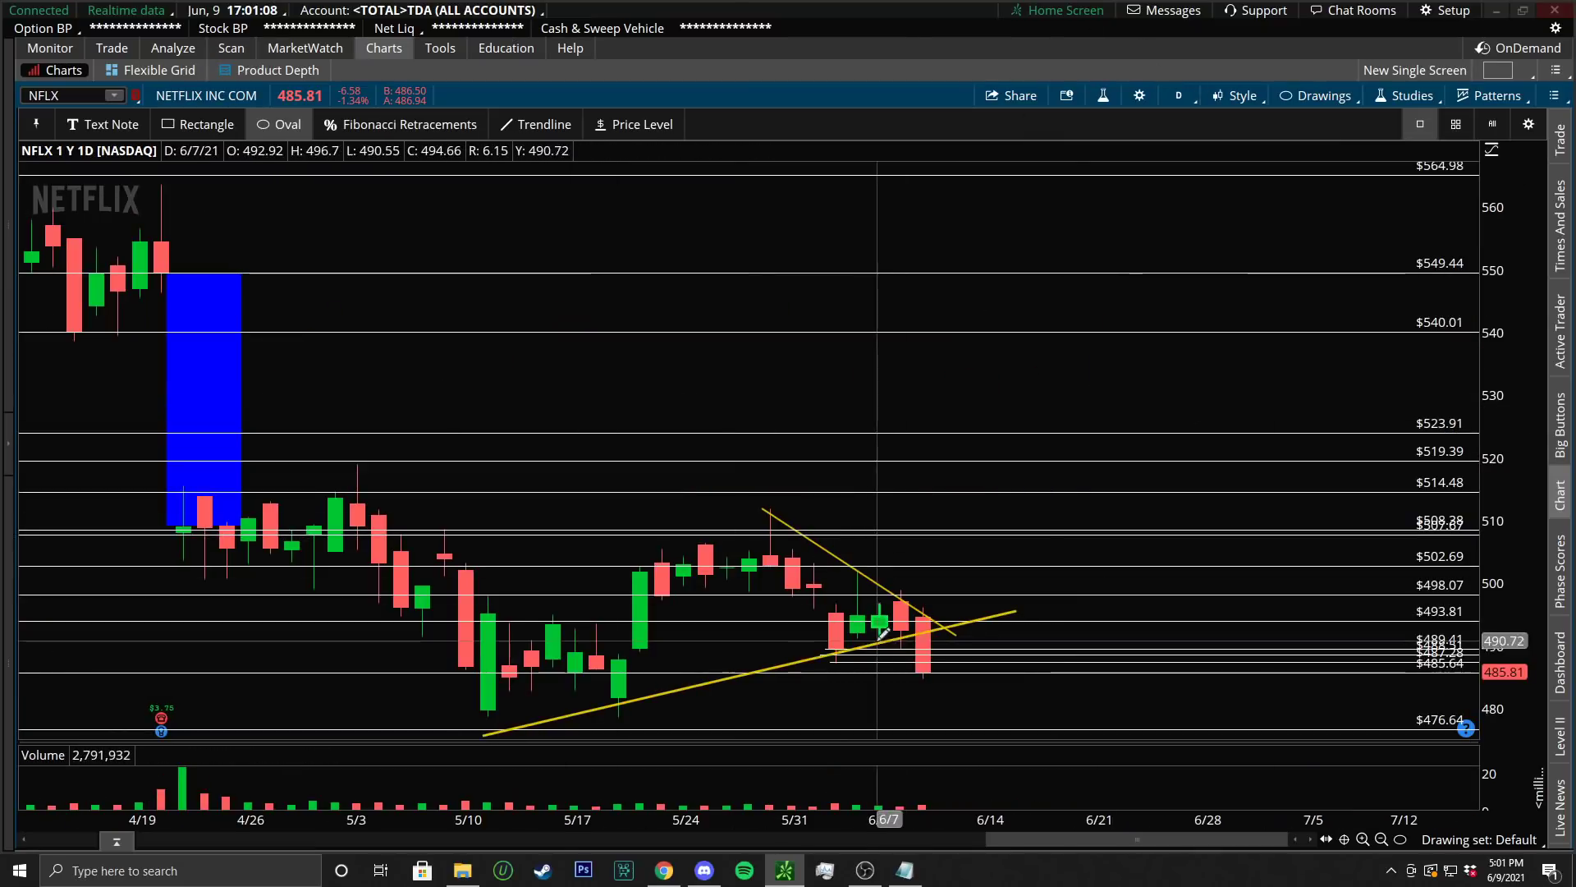
# Switch the NFLX chart to 180 D : 4h and circle the early-June candle lows at about $489.4
pyautogui.click(1180, 97)
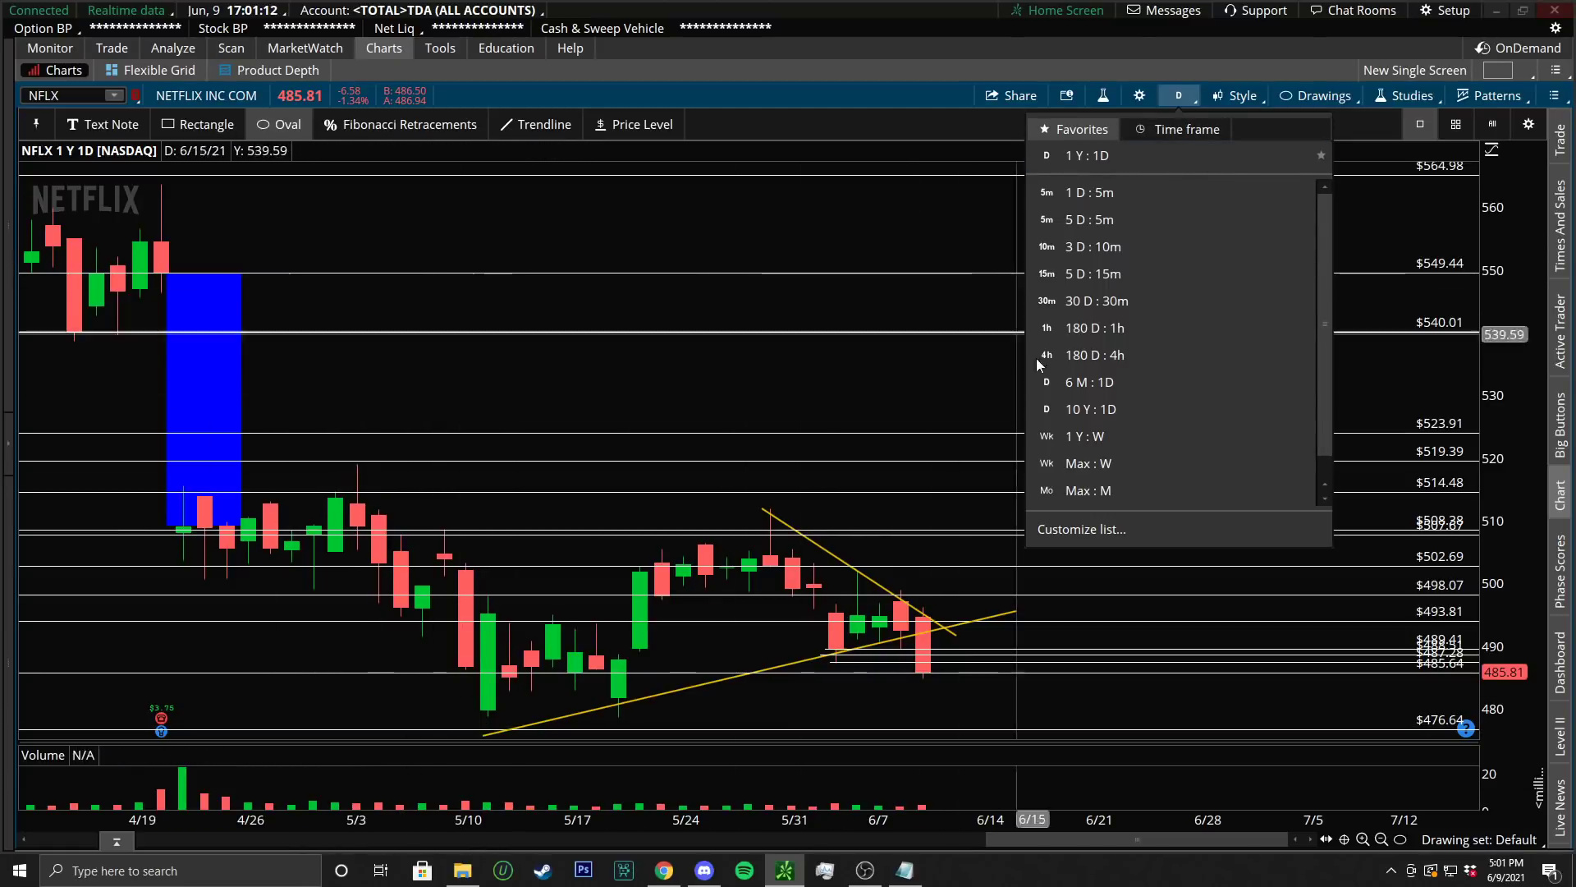
pyautogui.click(1135, 352)
pyautogui.scroll(5, 821, 533)
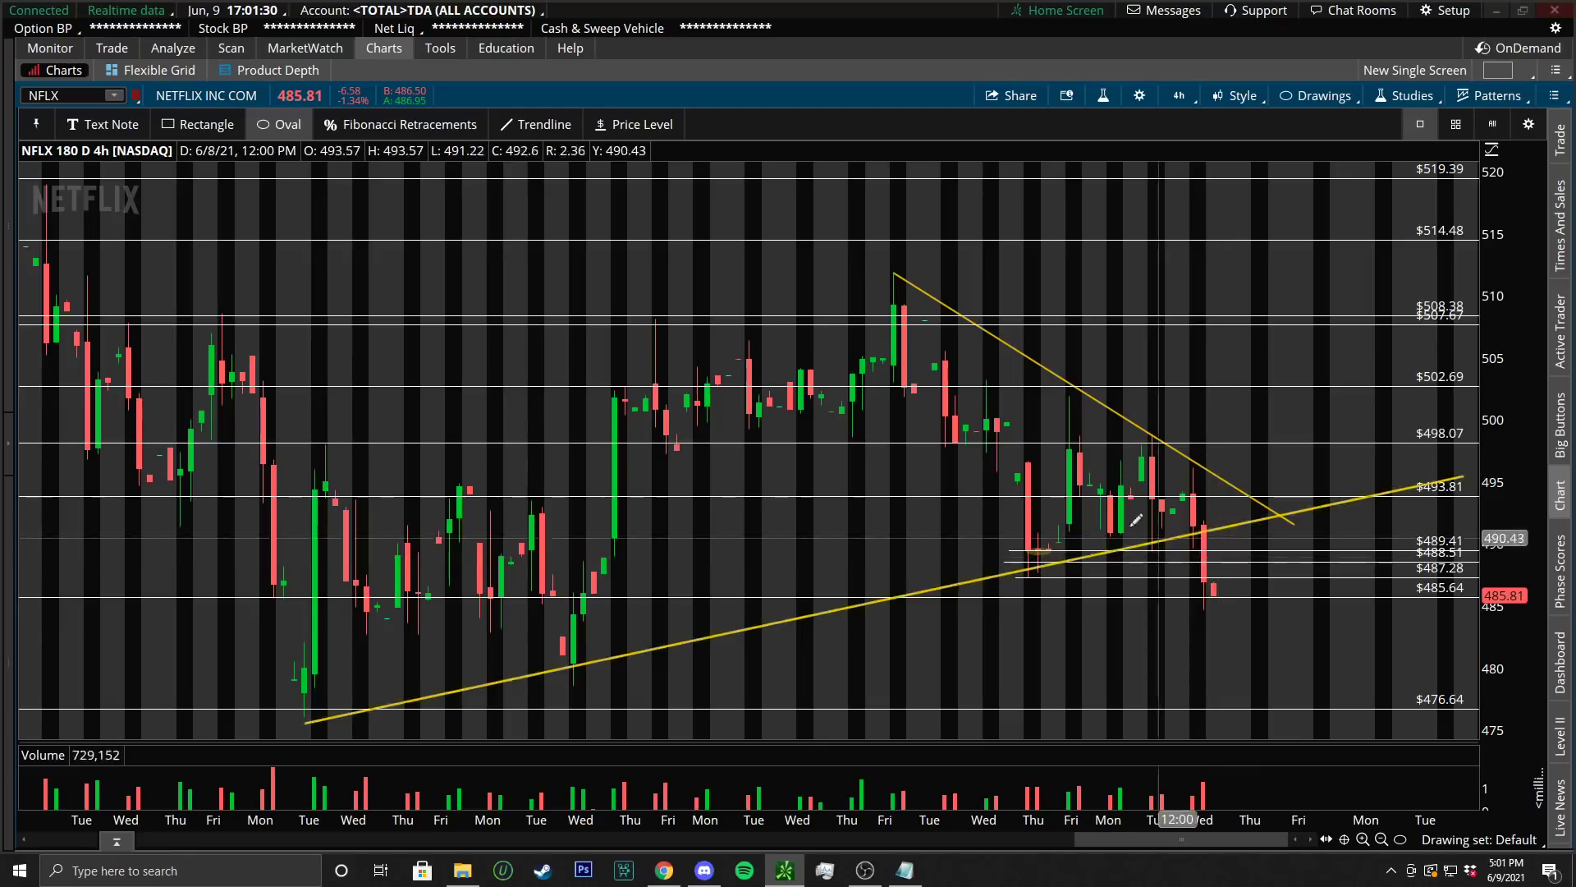
pyautogui.moveTo(975, 448); pyautogui.dragTo(922, 408)
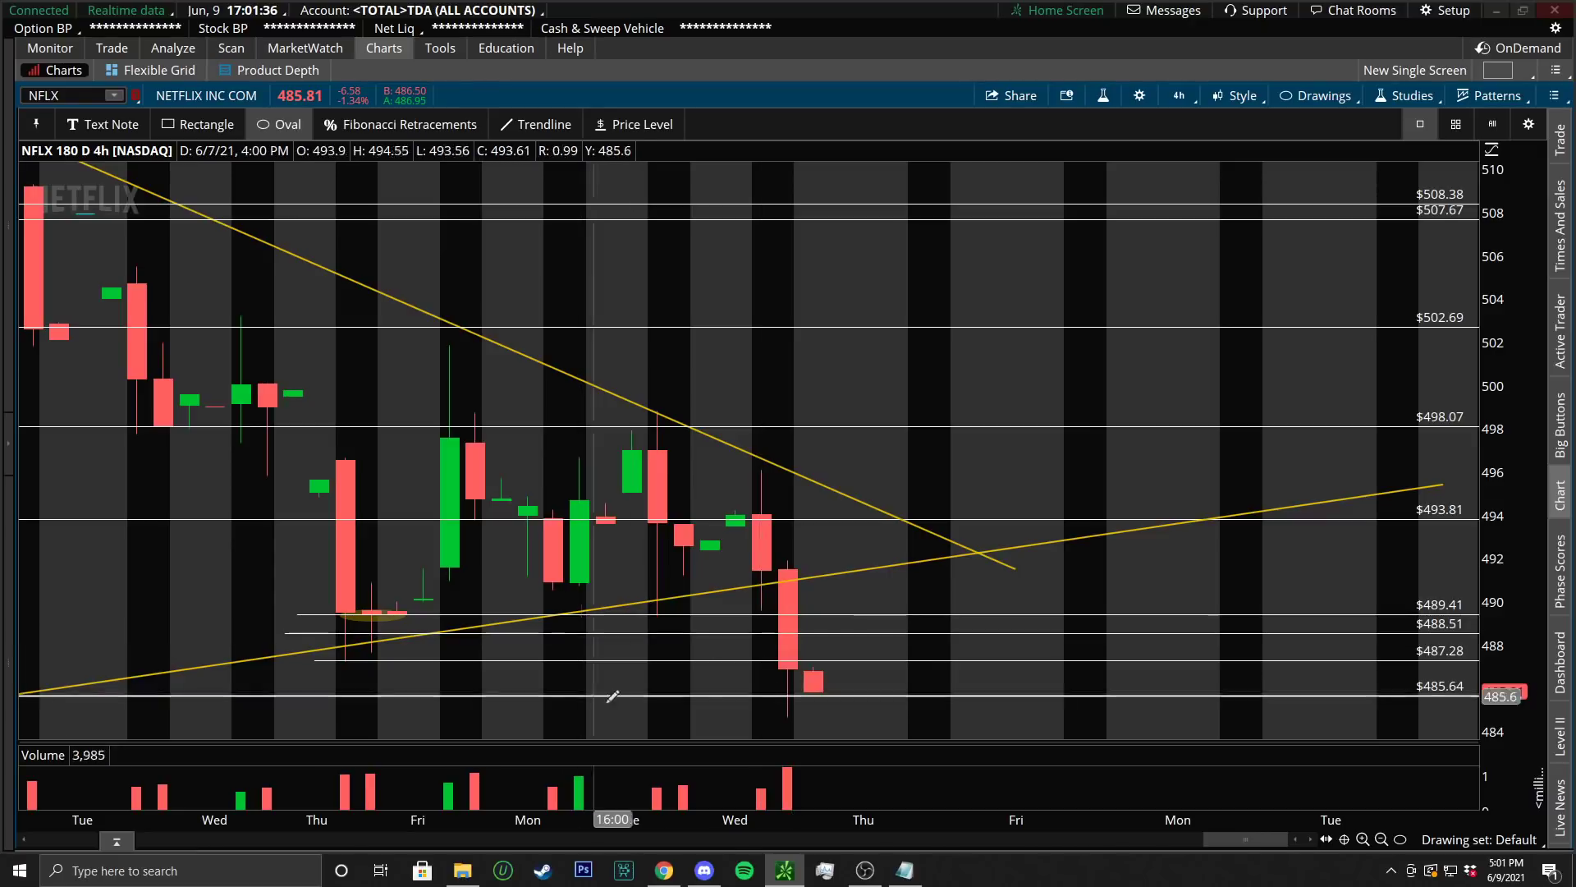
# View the NFLX chart in the 3 D : 10m time frame, examining the June 9 selloff through the levels from $489.41 to $485.64
pyautogui.moveTo(743, 819); pyautogui.dragTo(1008, 783)
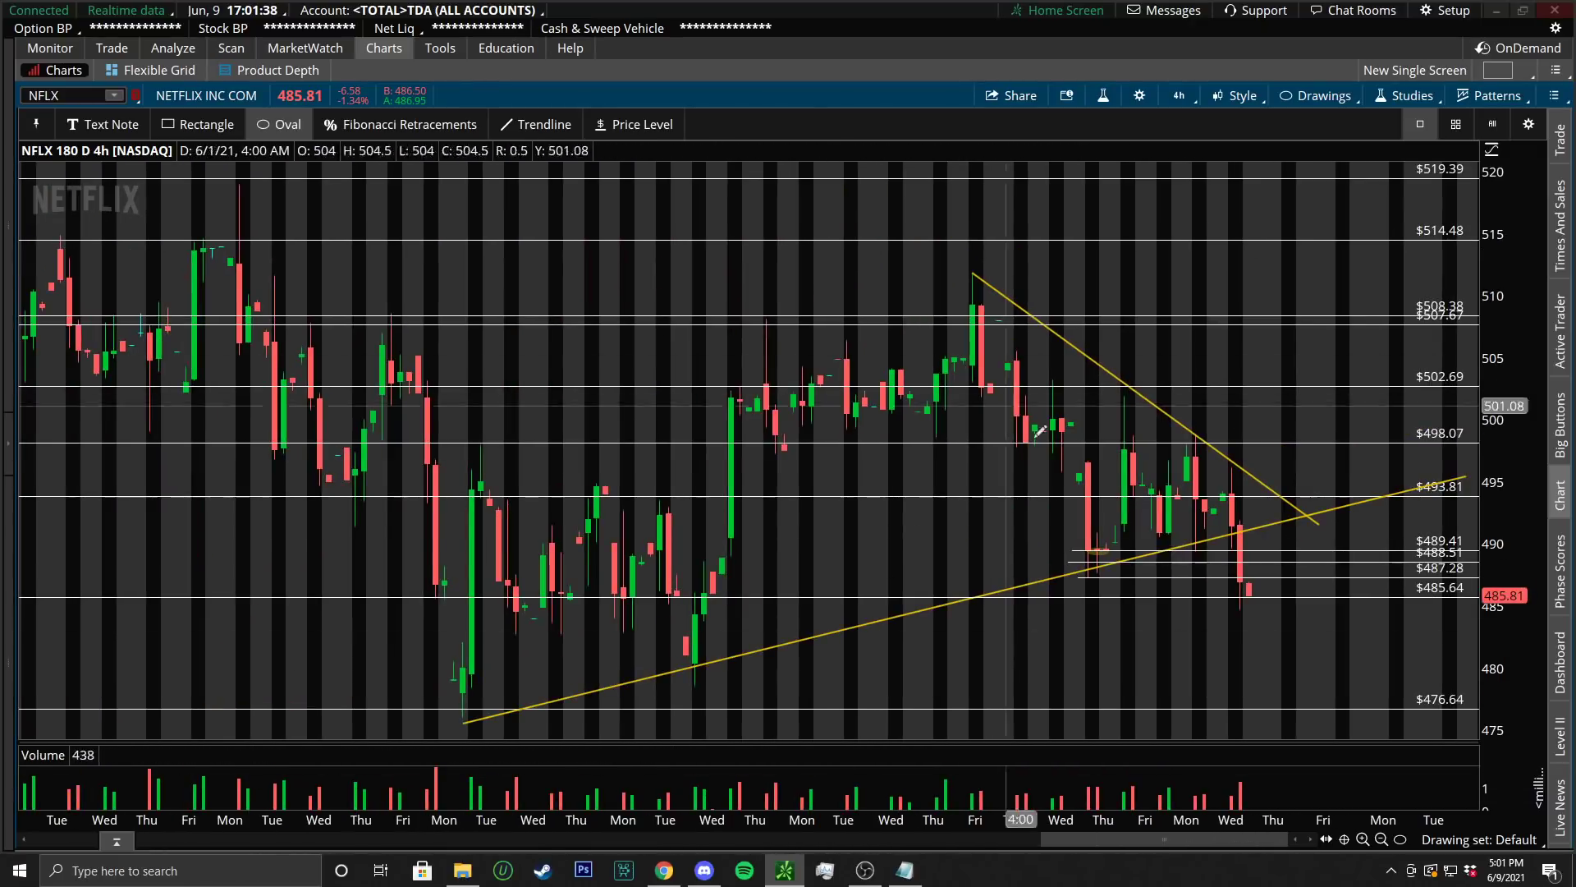
pyautogui.click(1179, 97)
pyautogui.click(1113, 278)
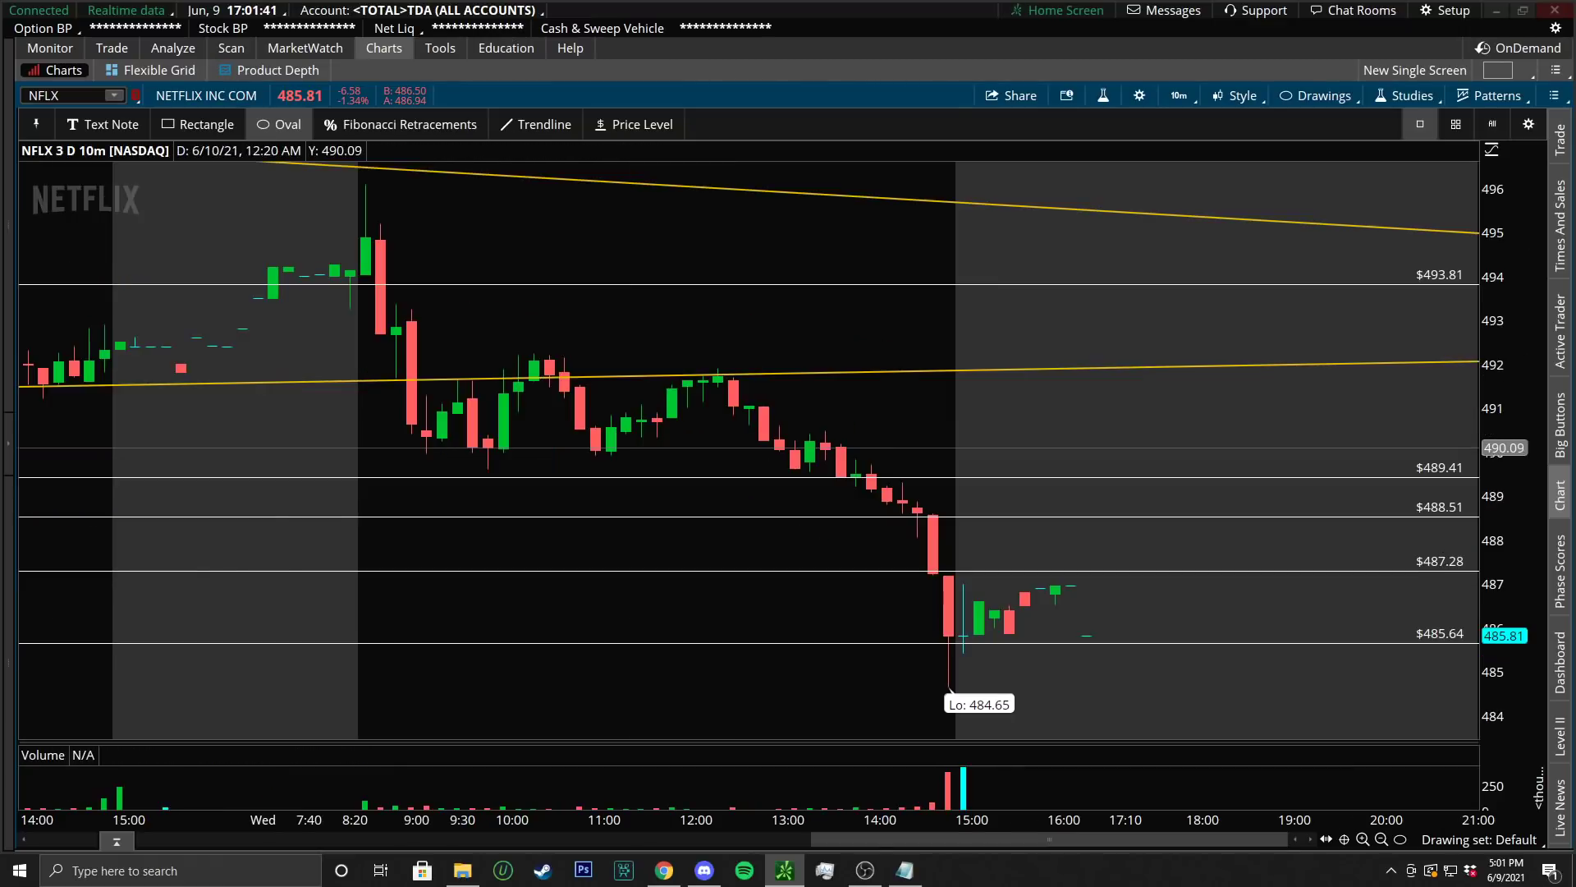
pyautogui.moveTo(821, 526); pyautogui.dragTo(644, 544)
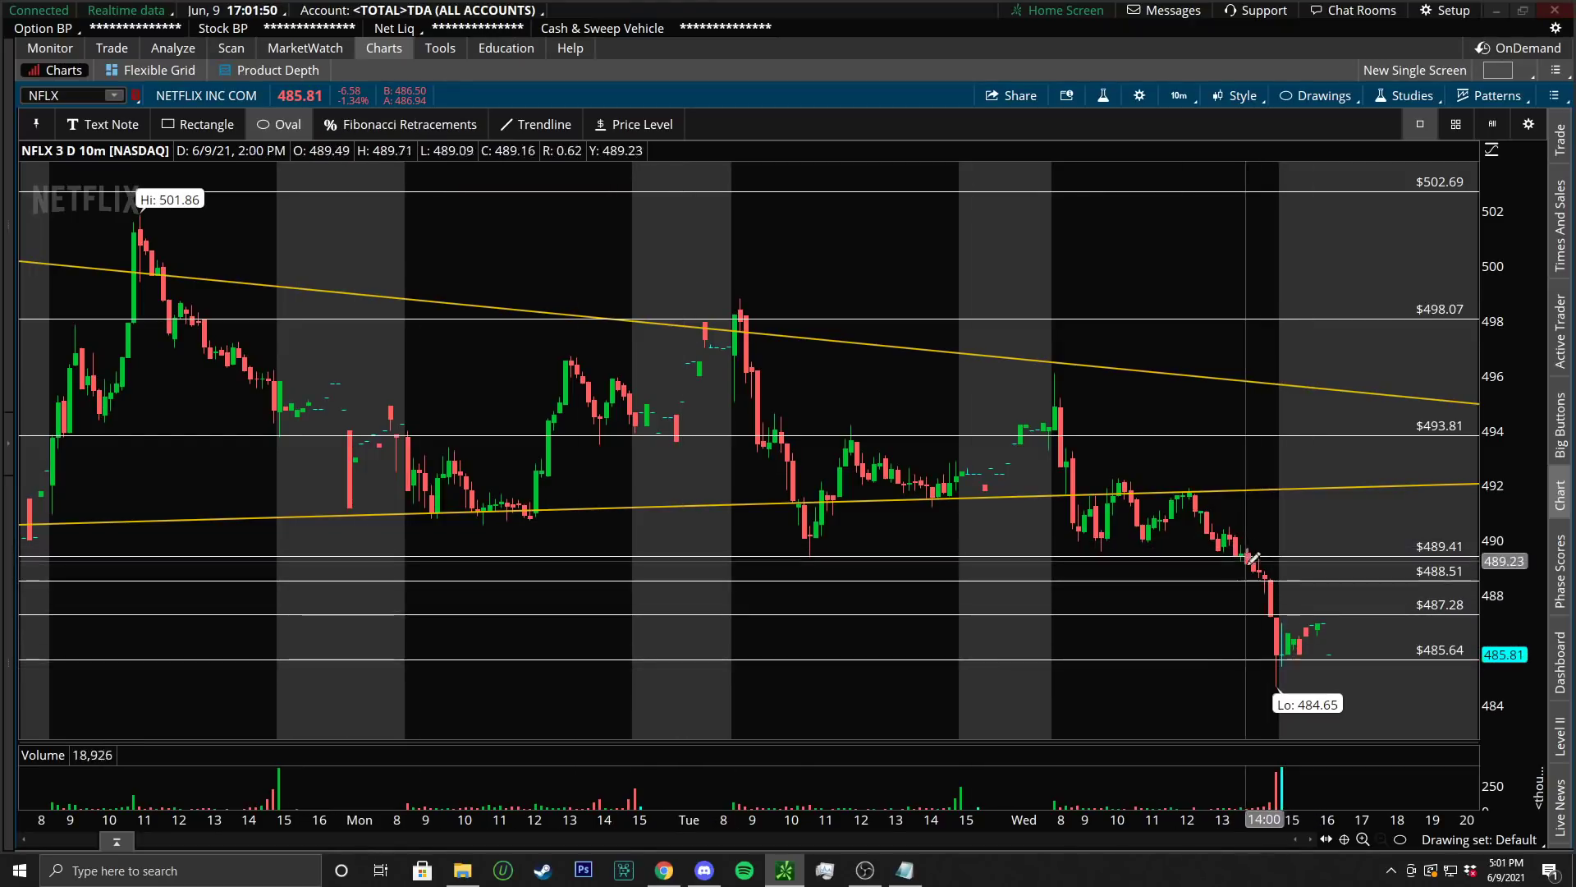
pyautogui.scroll(5, 1290, 475)
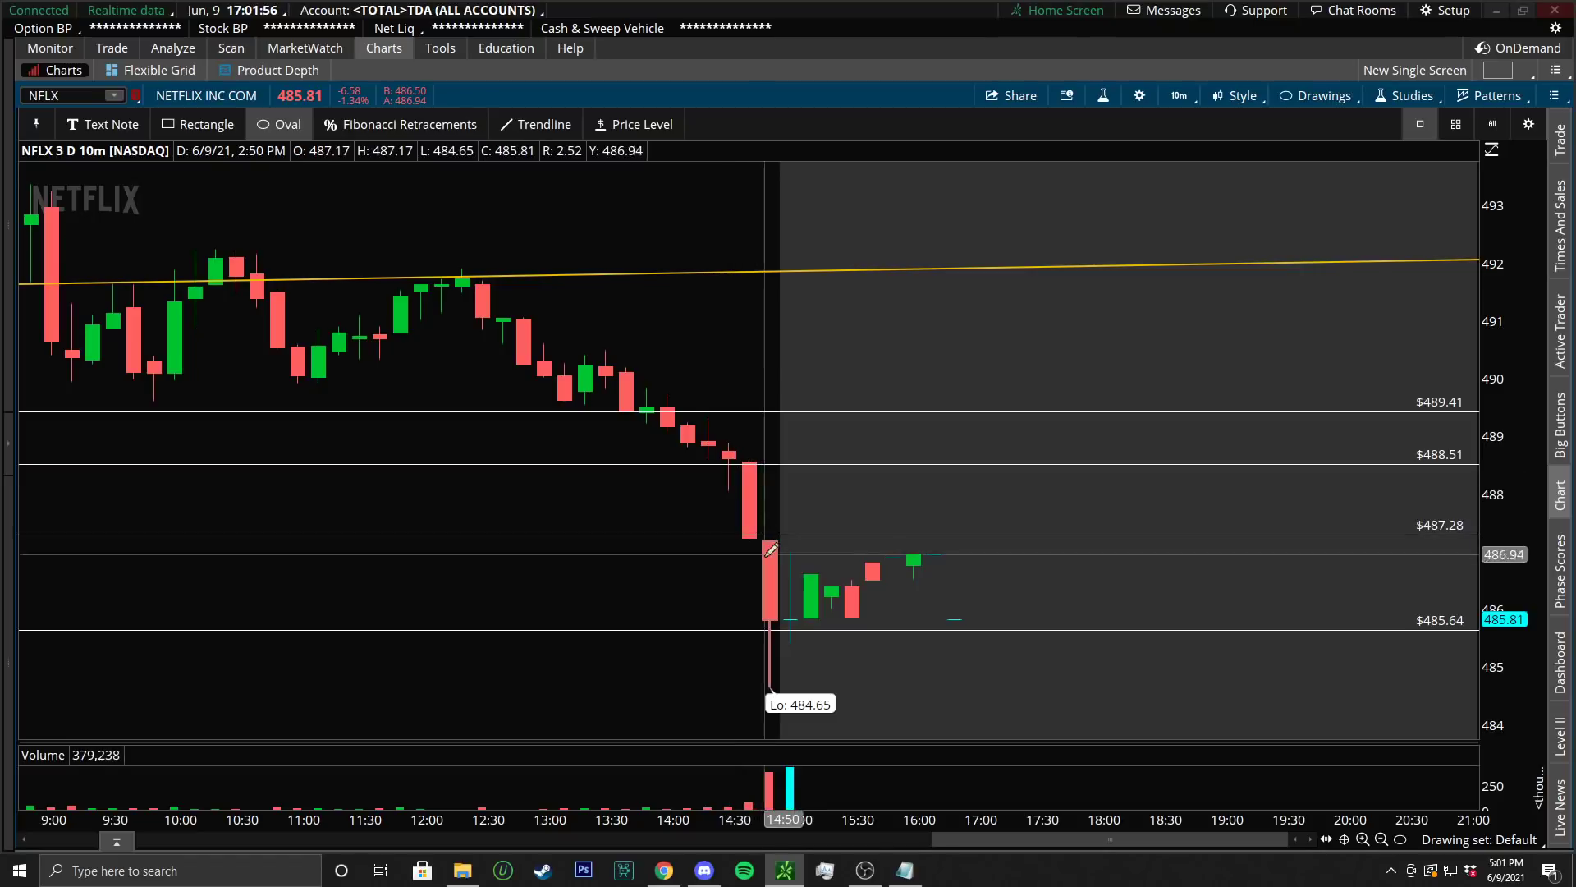
pyautogui.moveTo(870, 823); pyautogui.dragTo(706, 823)
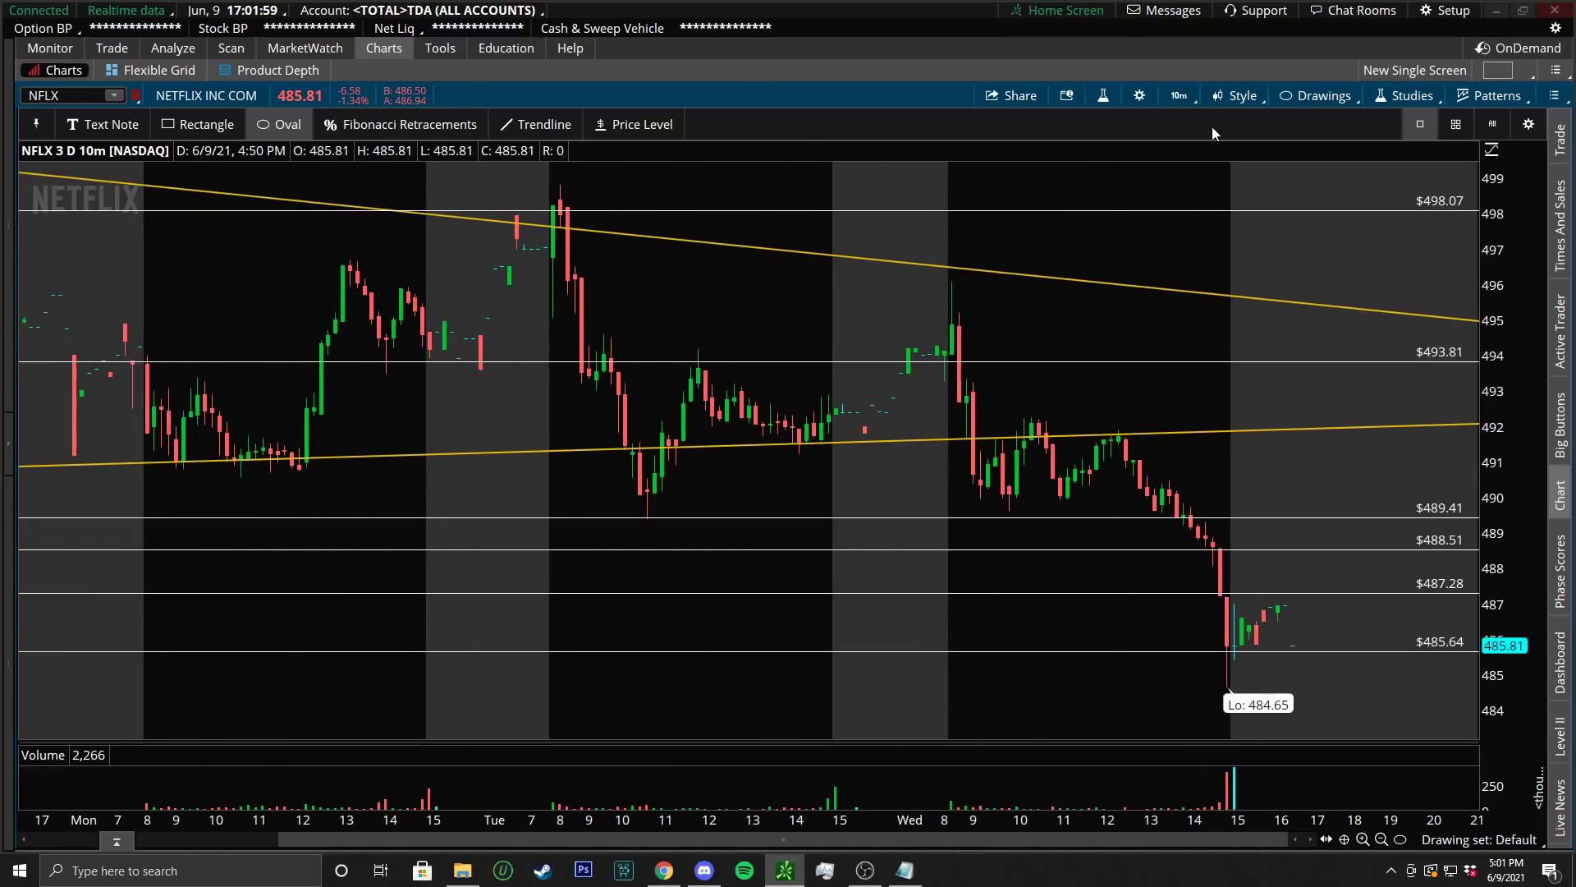
# Switch the NFLX chart back to the 1 Y : 1D time frame
pyautogui.click(1180, 96)
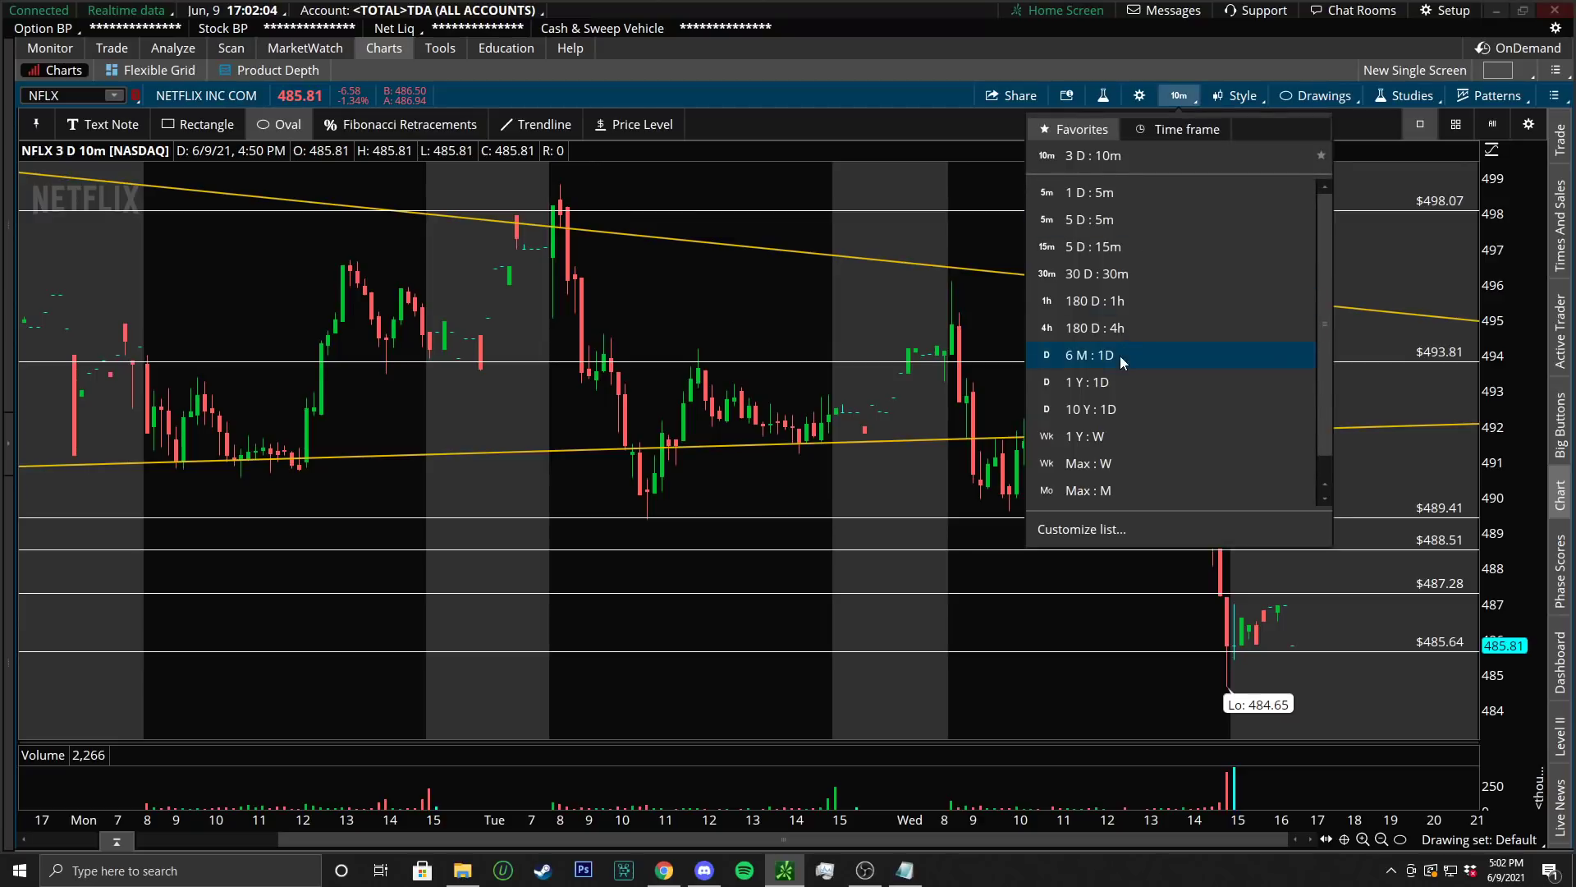
pyautogui.click(1116, 385)
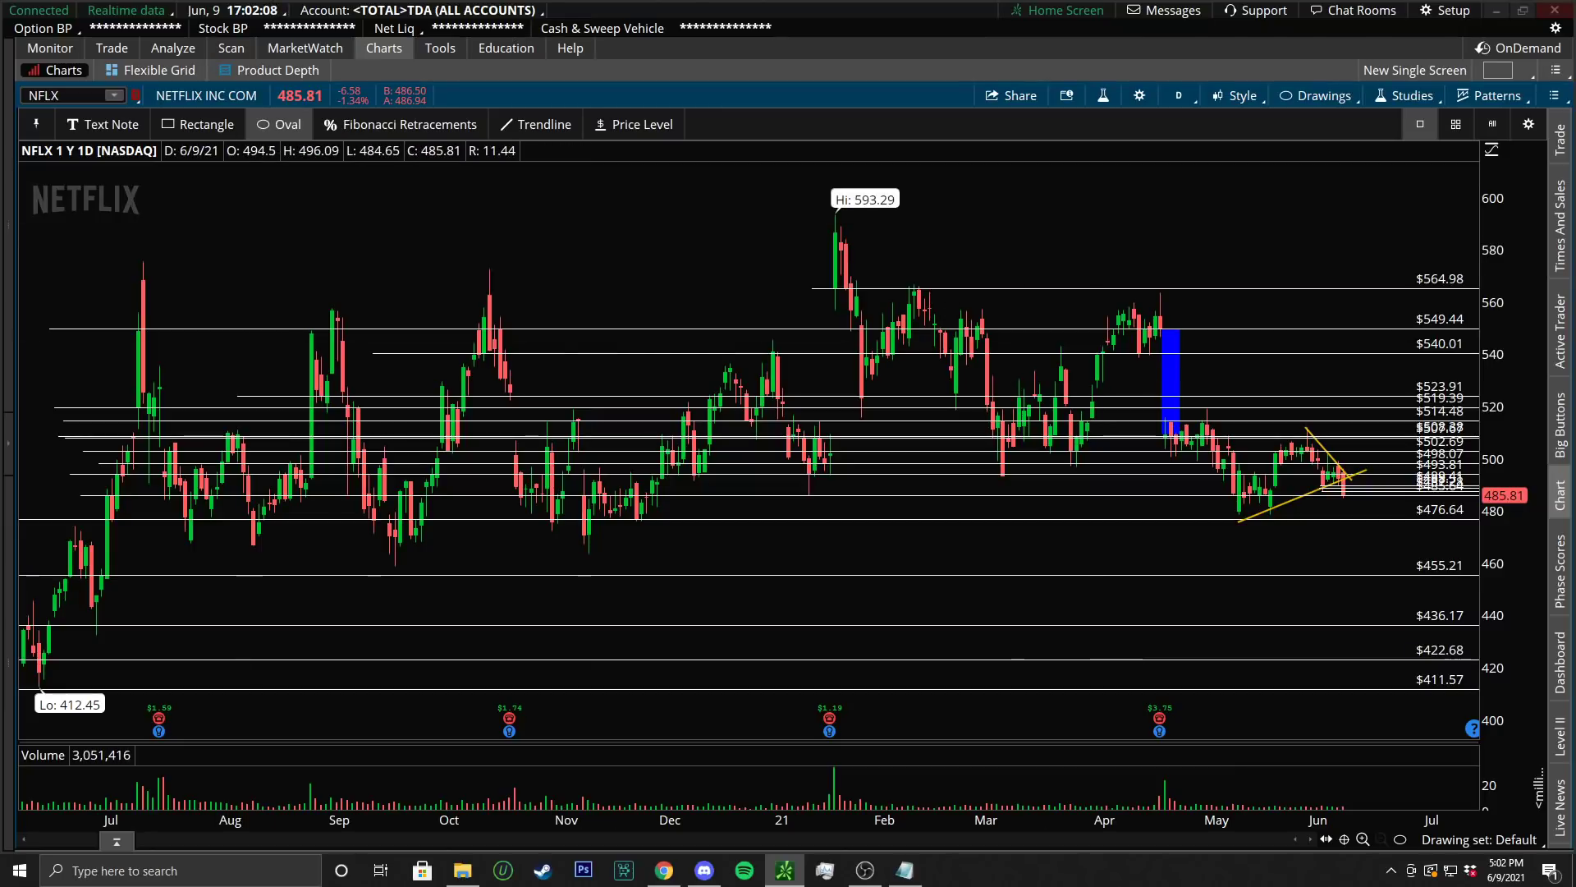
# Switch to the Webull Account Trade Log spreadsheet in Chrome, review the logged trades full-screen, and return to the NFLX chart in thinkorswim
pyautogui.click(664, 870)
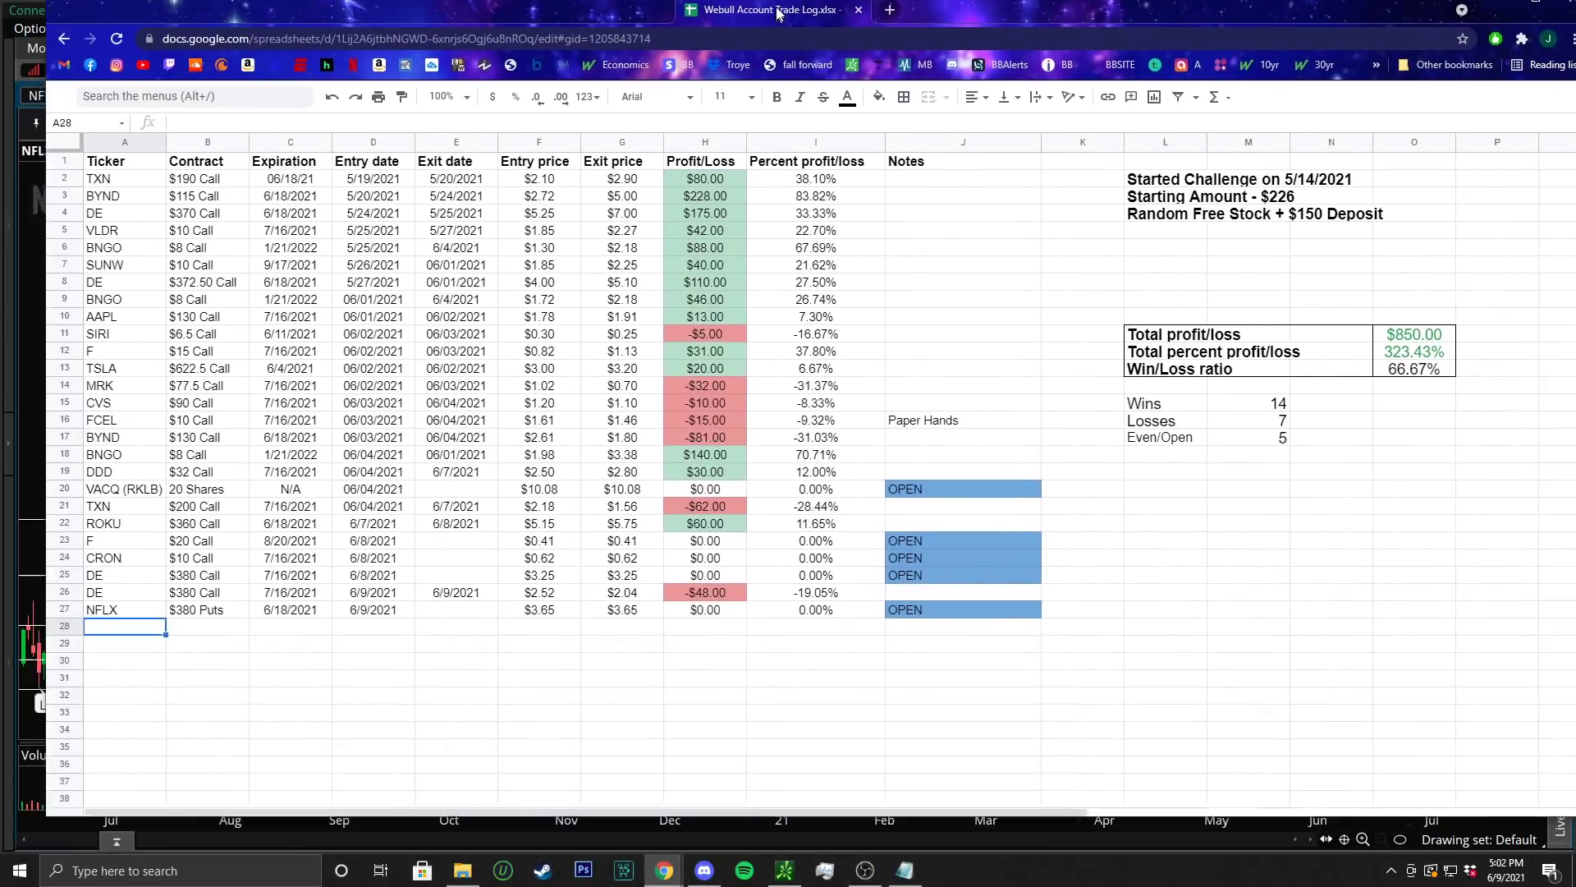
pyautogui.doubleClick(779, 11)
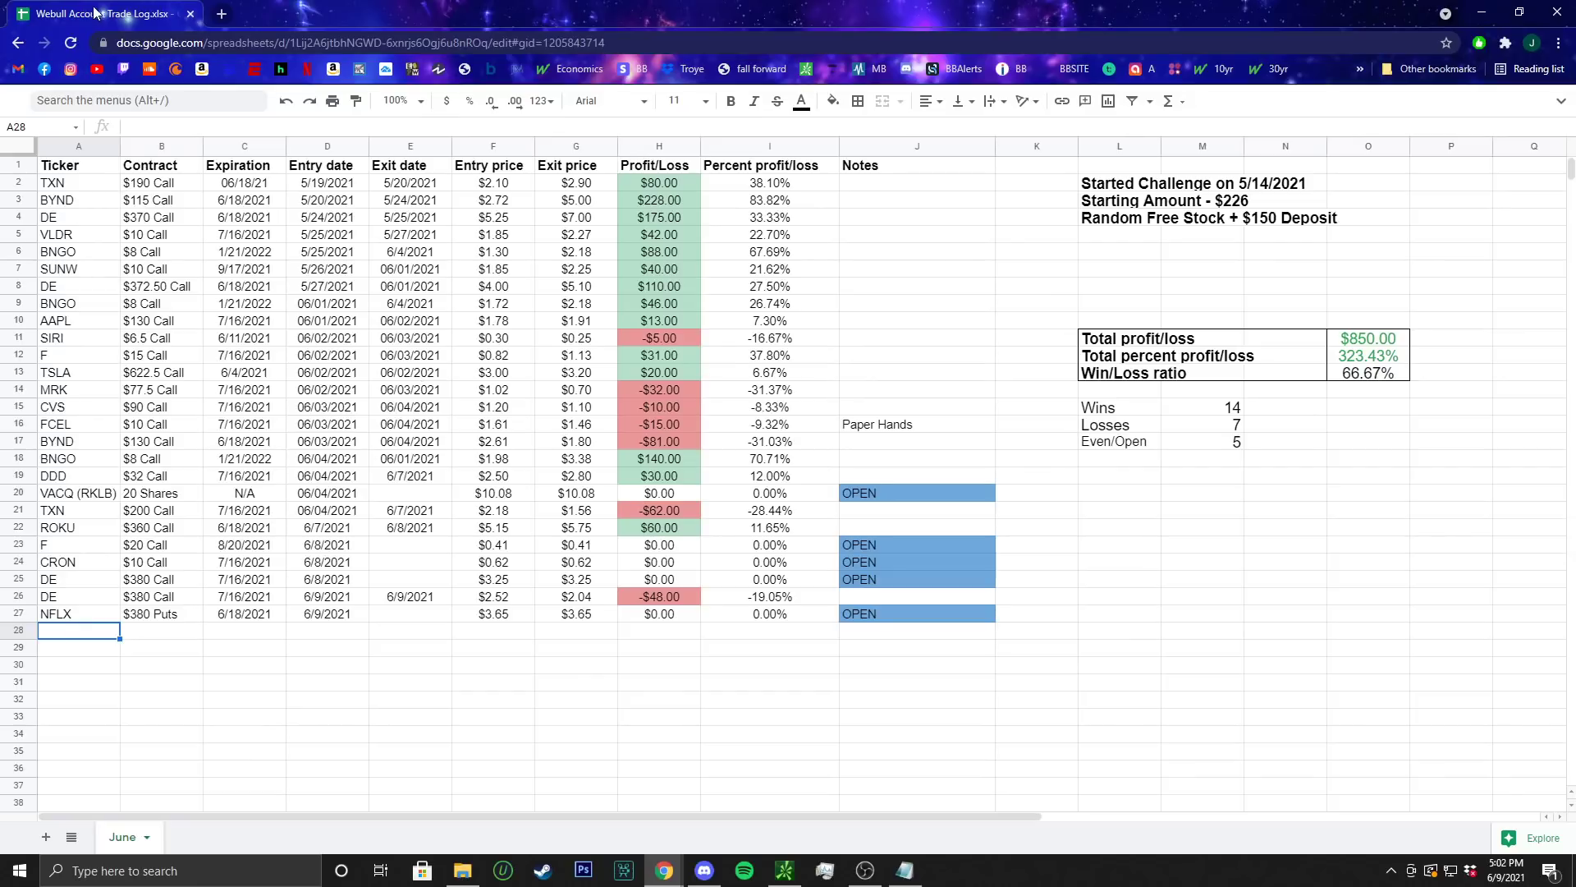
pyautogui.hotkey('alt', 'Tab')
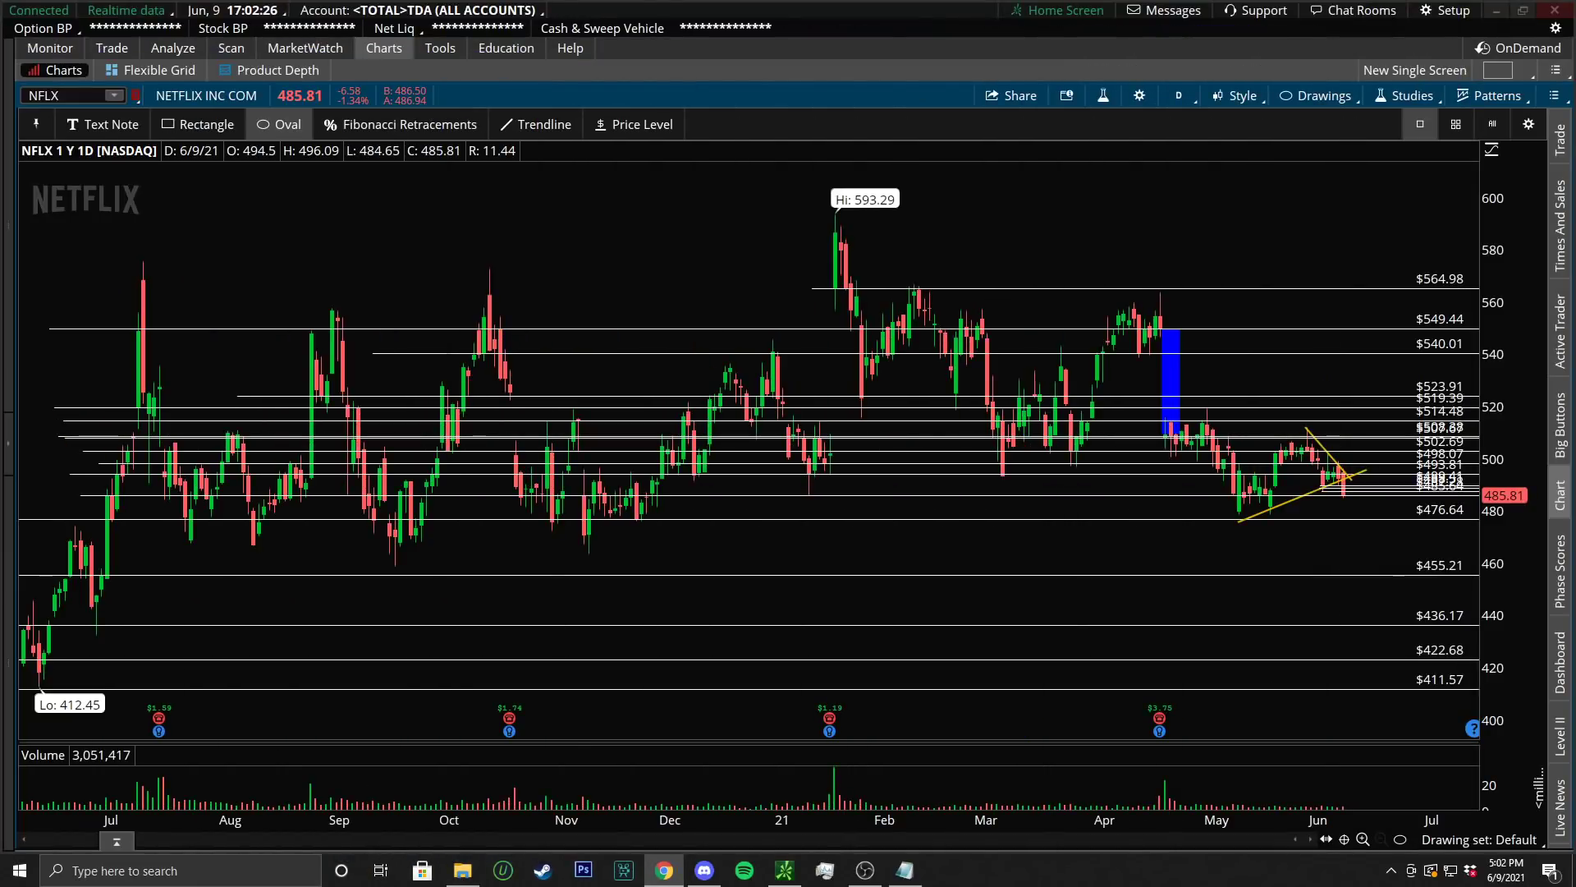